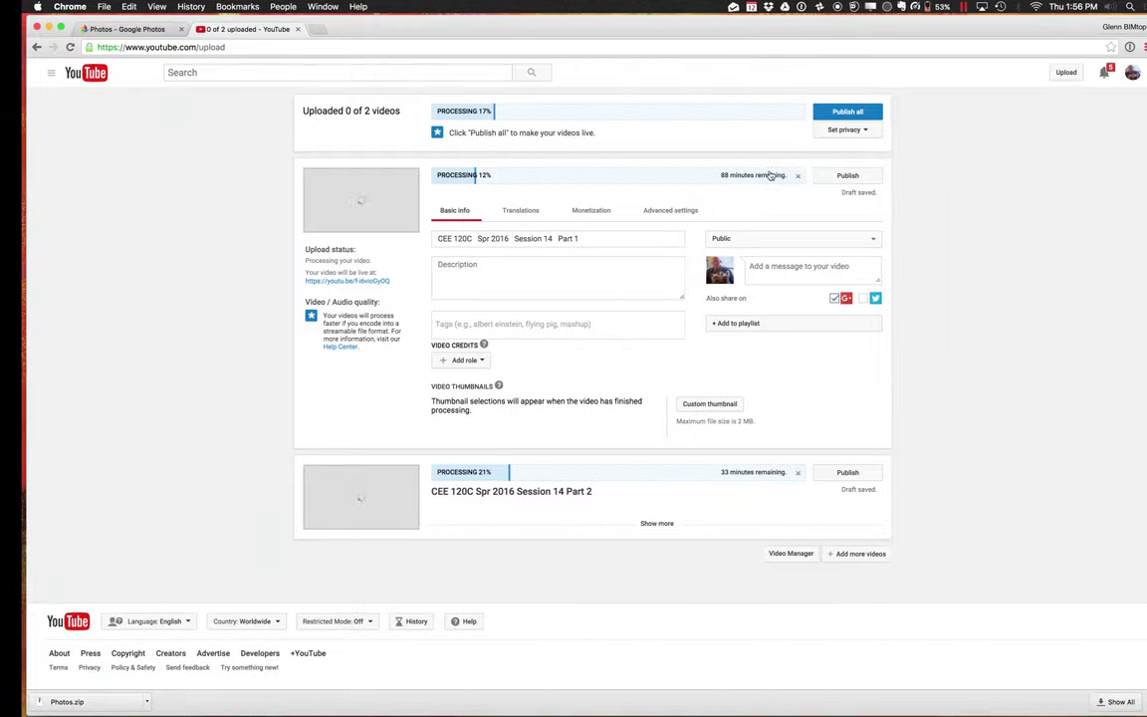
# Switch from the YouTube upload page to the Windows 10 VM in Parallels to reach Revit's Recent Files screen.
pyautogui.moveTo(646, 682)
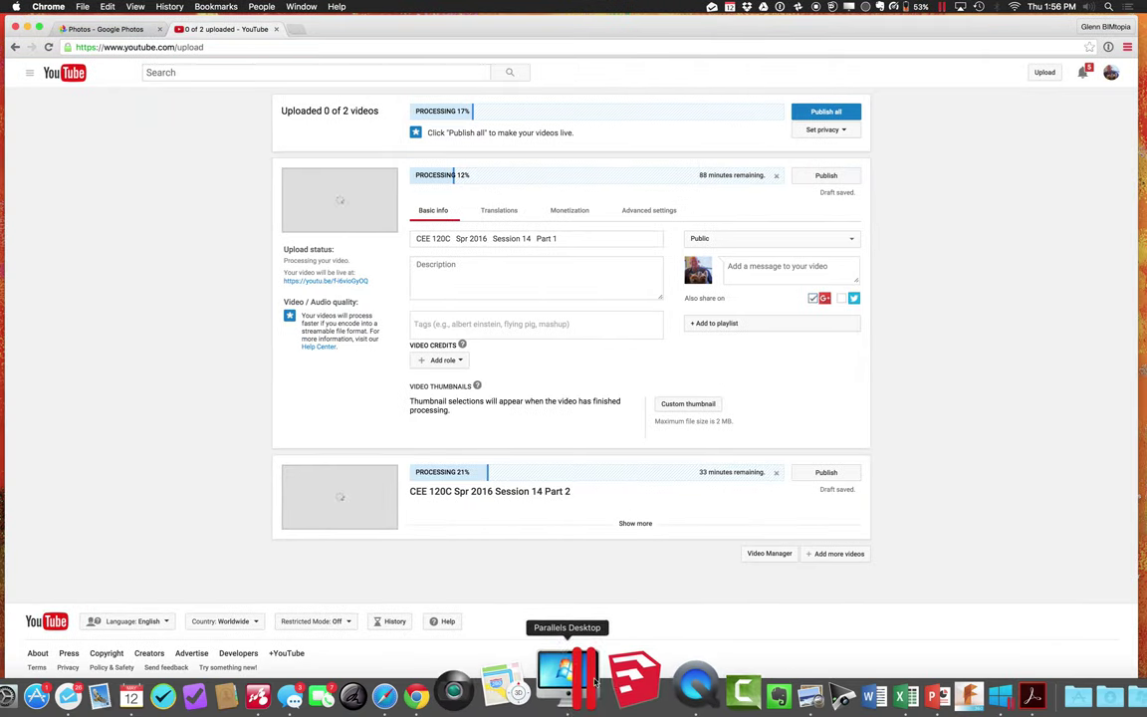
pyautogui.click(589, 684)
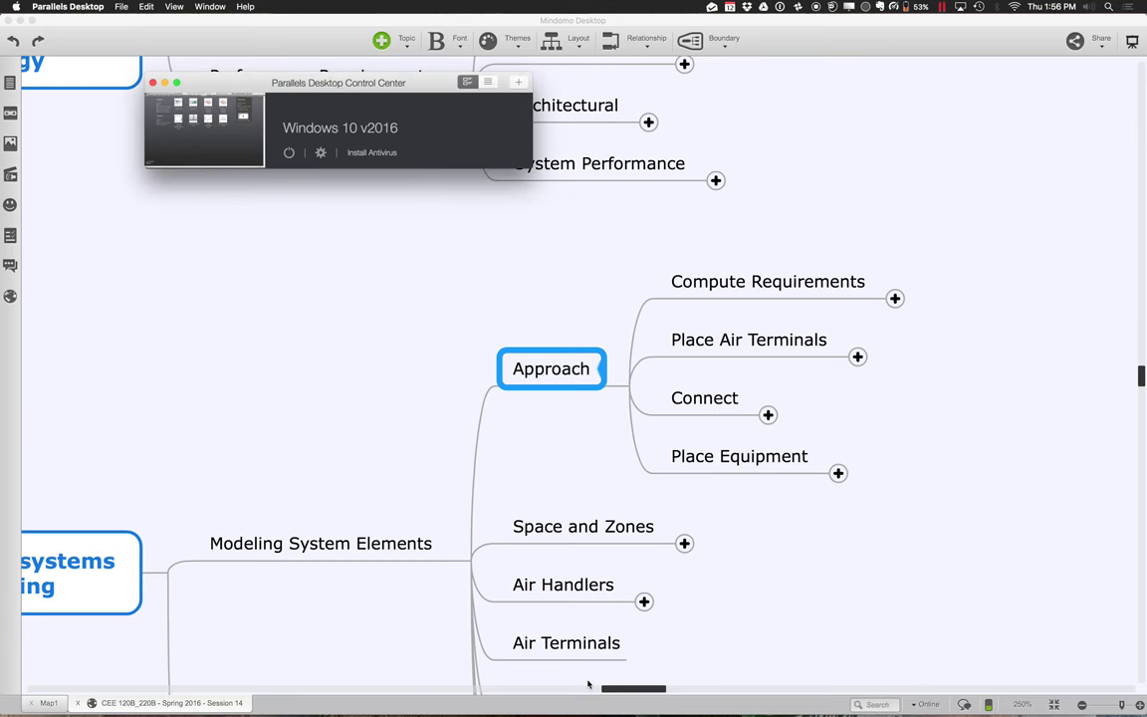
pyautogui.click(214, 147)
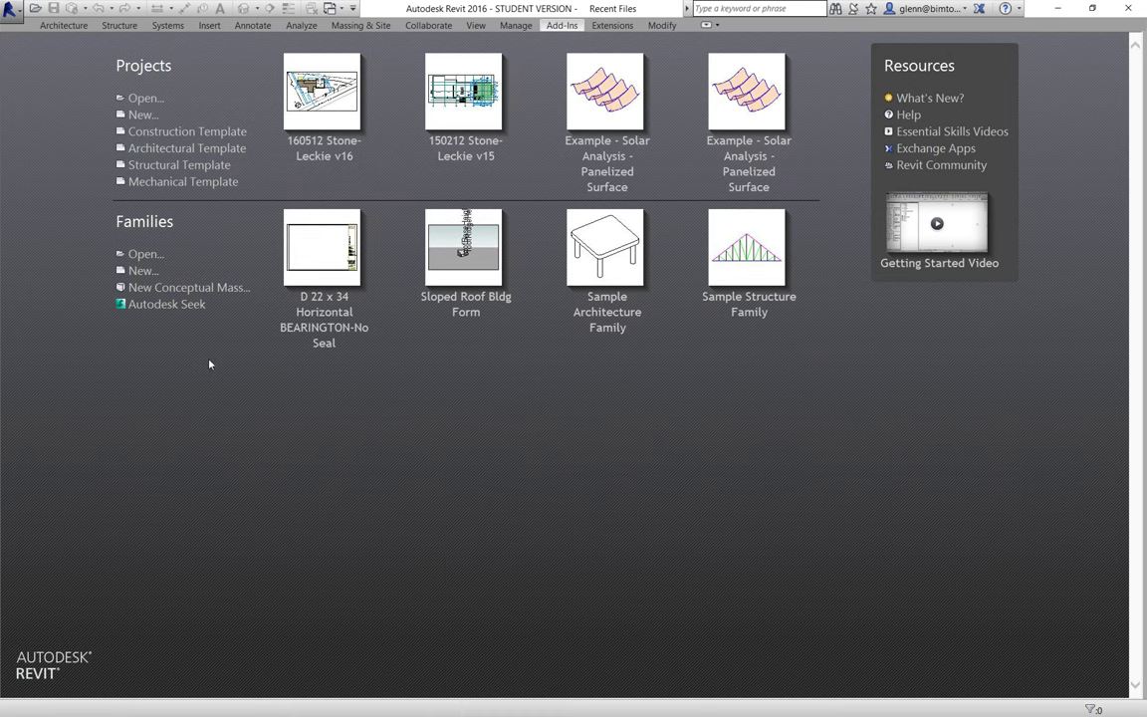
# Open the 2A project from Spring 2016 > Session 13 > HVAC System Examples 1 thru 2 - Duct Placement.
pyautogui.click(150, 97)
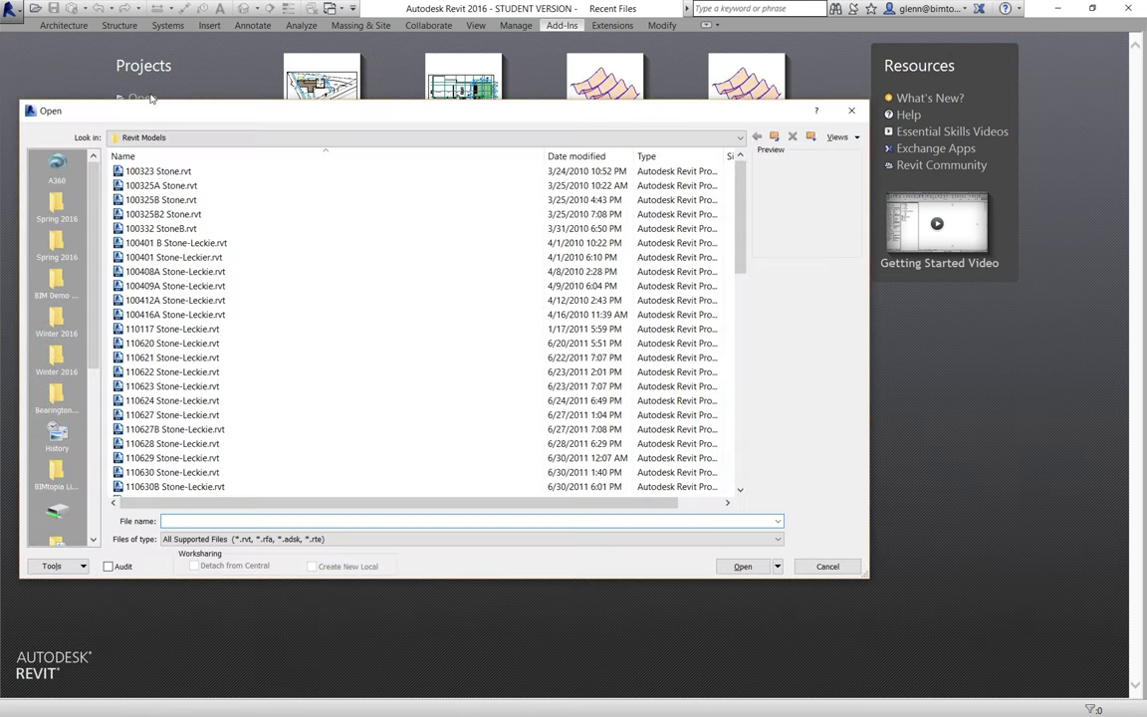
pyautogui.click(184, 137)
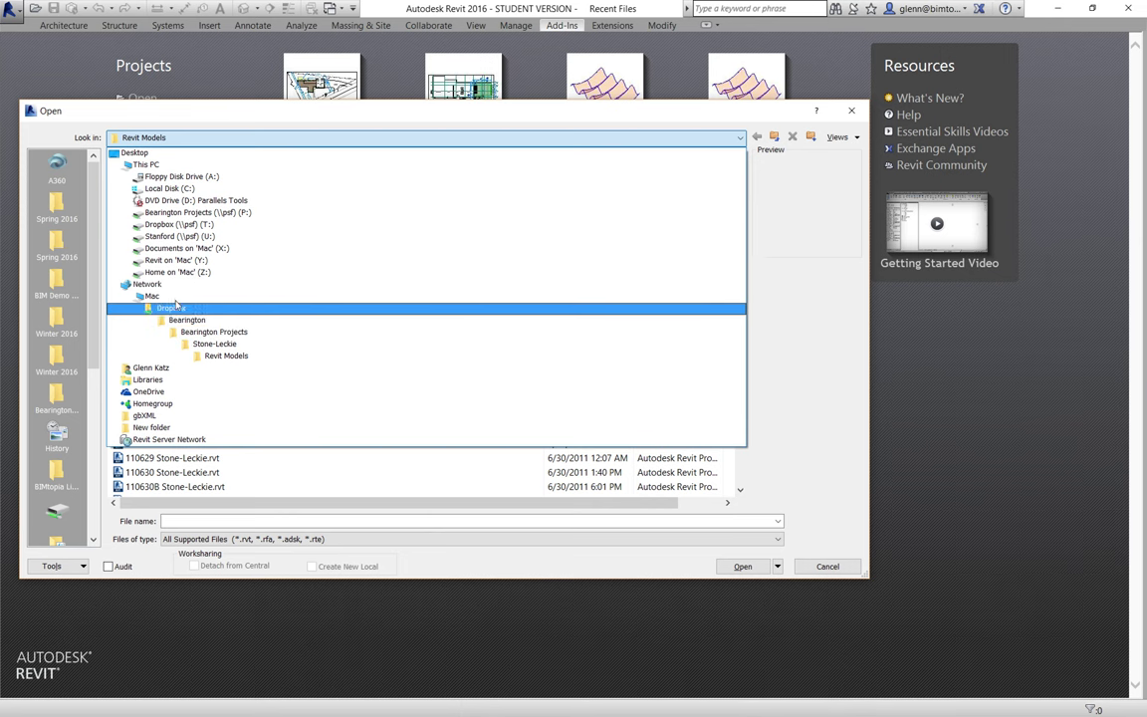
pyautogui.click(52, 235)
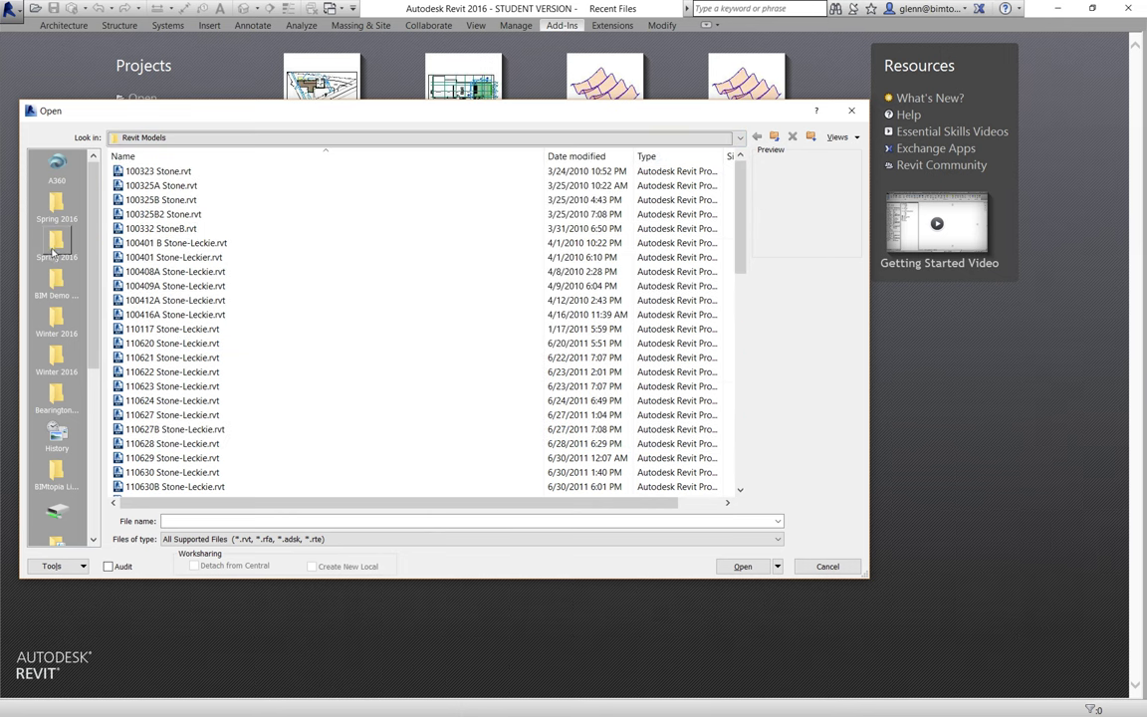
pyautogui.click(53, 239)
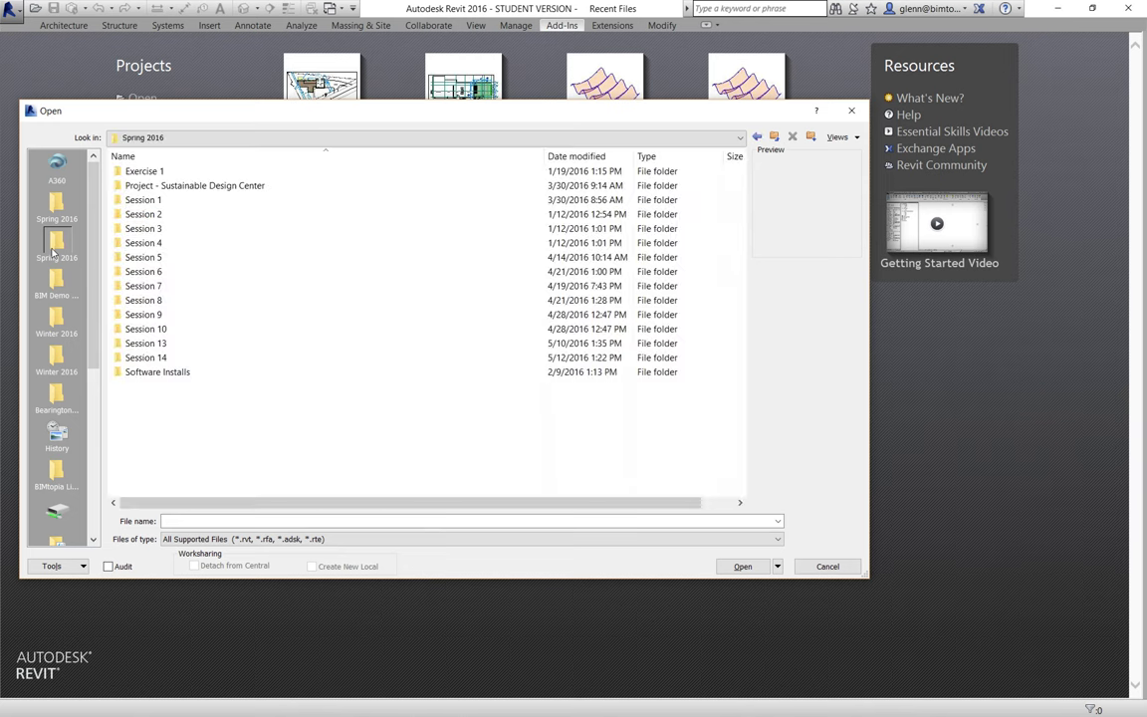
pyautogui.doubleClick(147, 343)
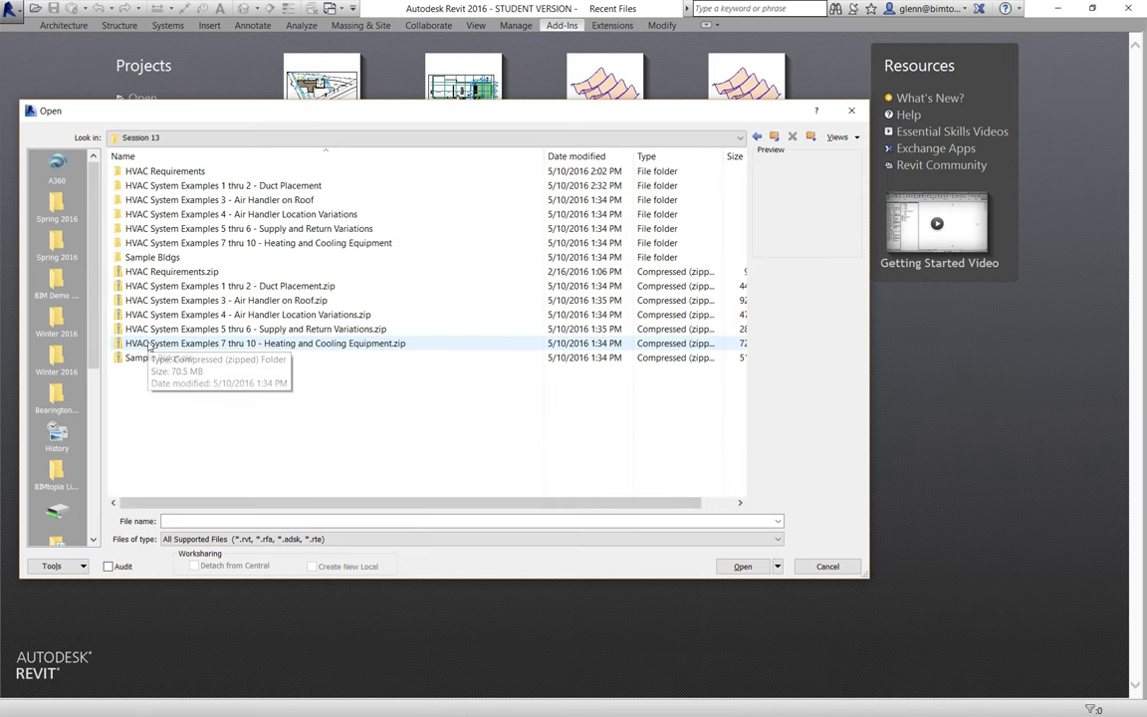
pyautogui.doubleClick(210, 186)
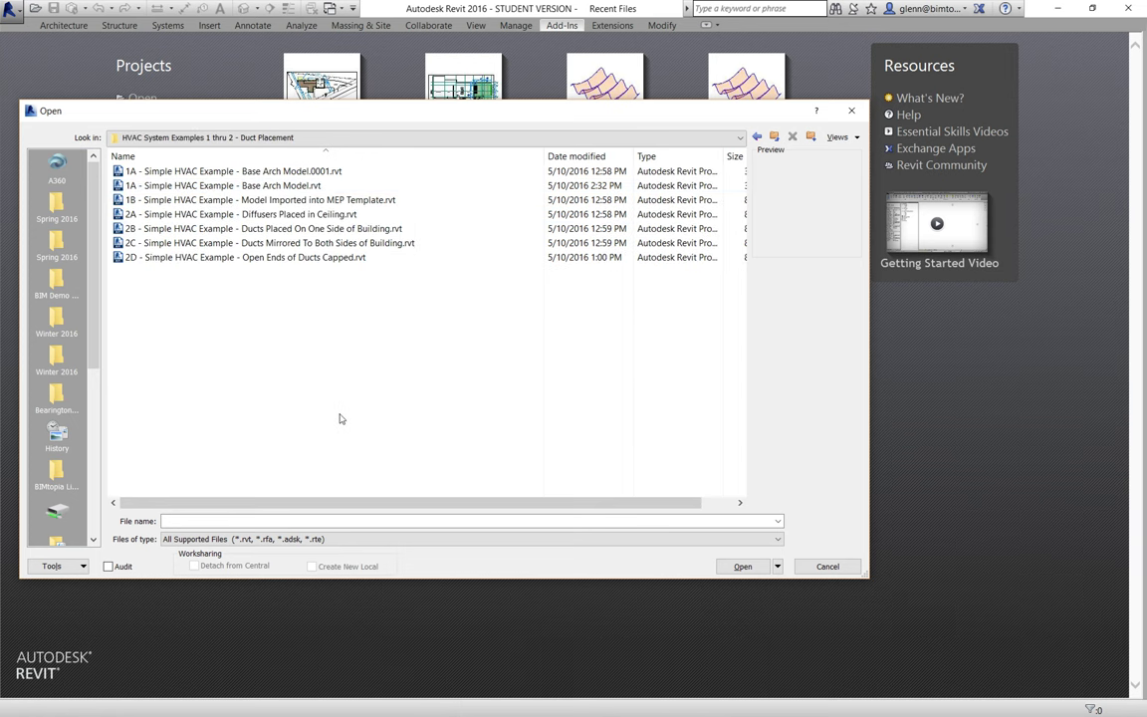
pyautogui.doubleClick(311, 217)
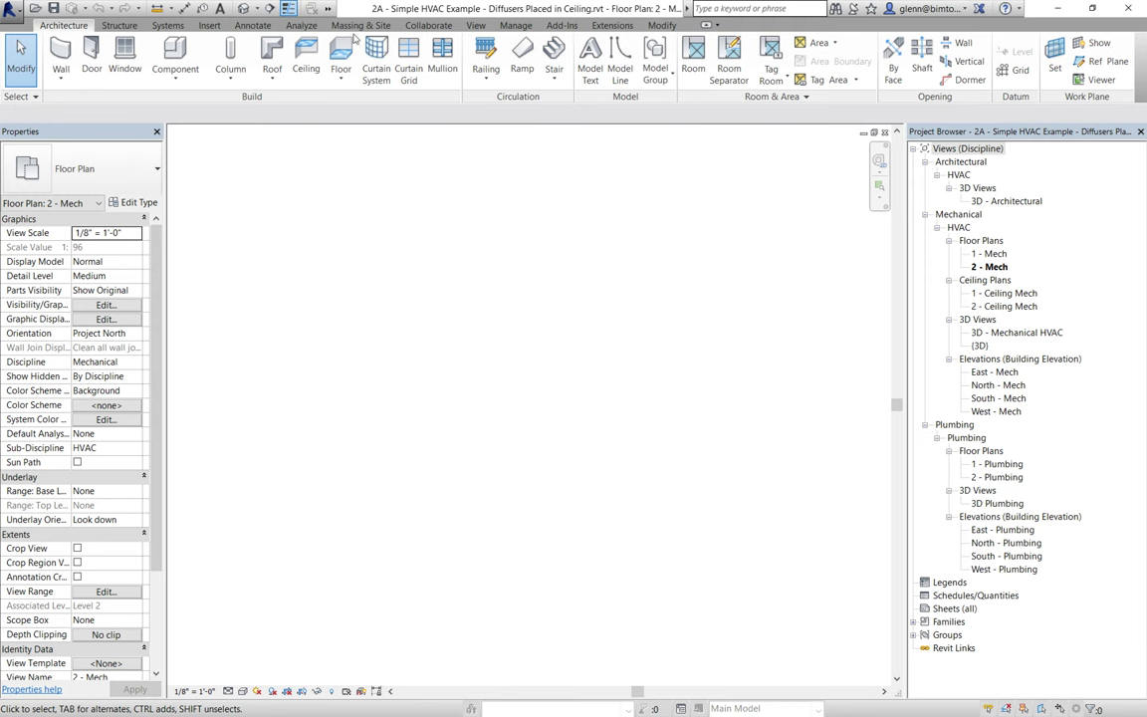
# Inspect a supply and a return diffuser in the default 3D view, then open 1 - Ceiling Mech.
pyautogui.click(244, 9)
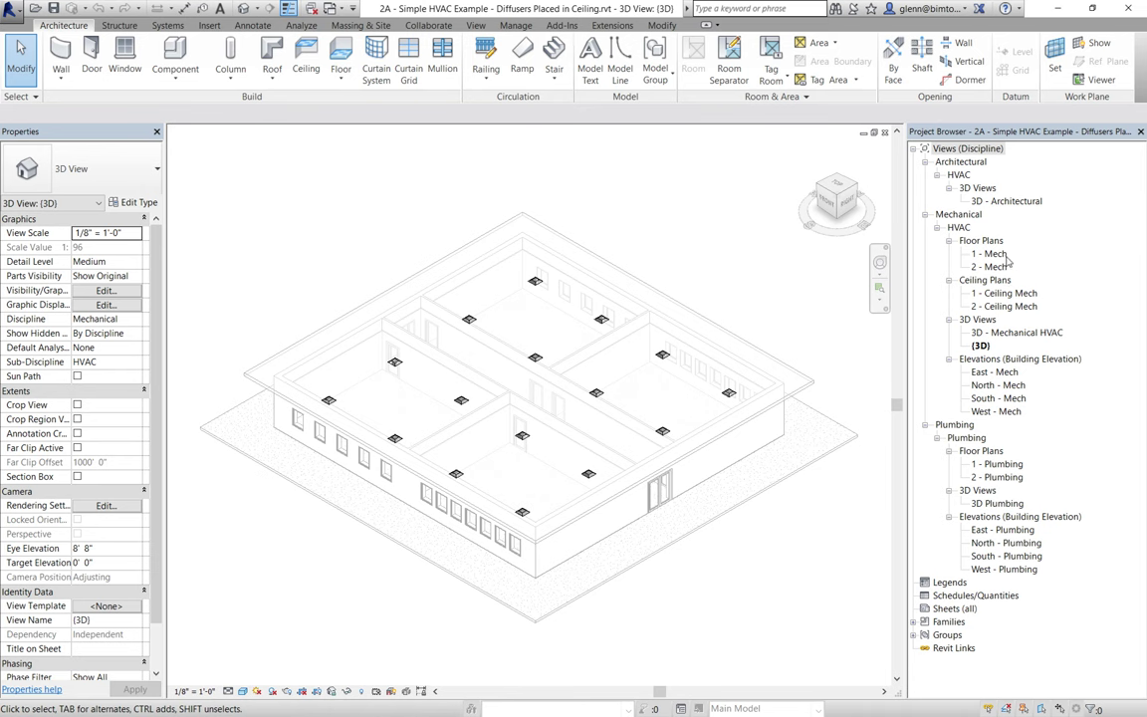
pyautogui.click(602, 320)
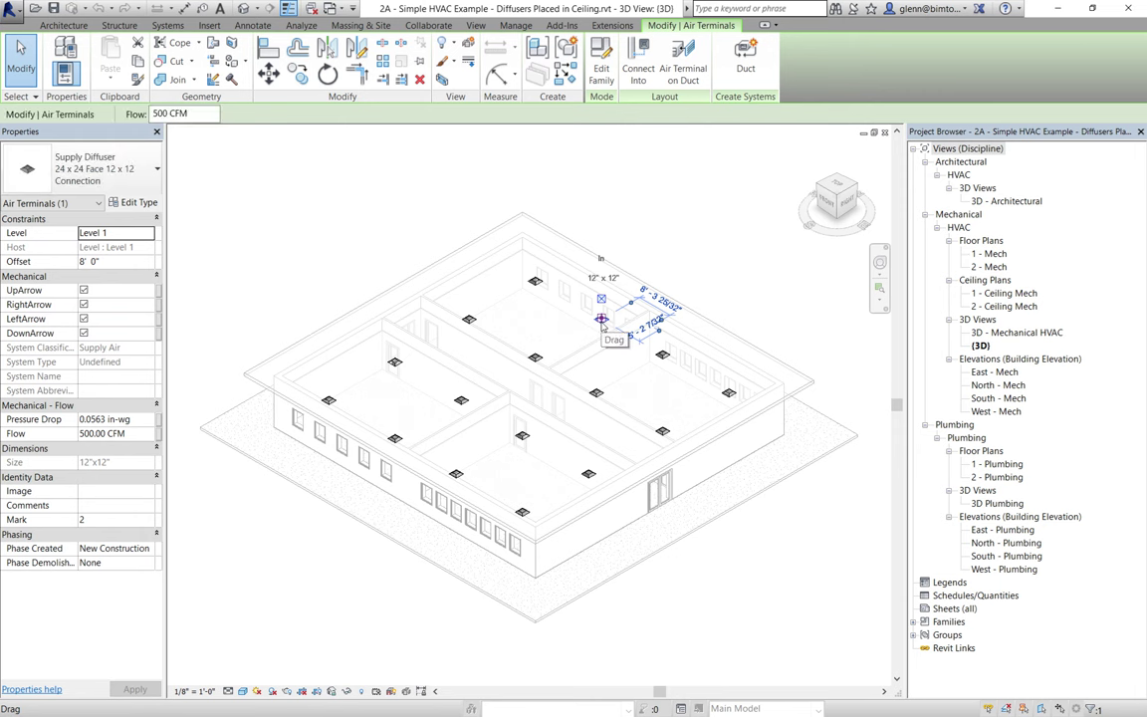
pyautogui.click(538, 367)
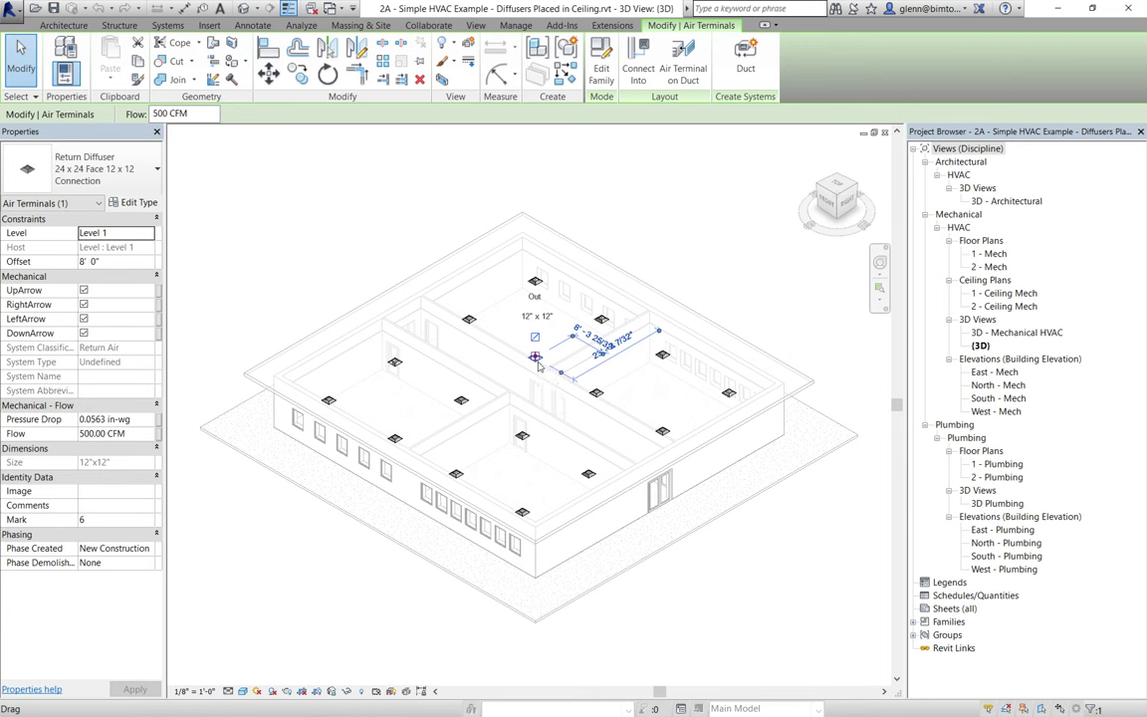
pyautogui.click(698, 242)
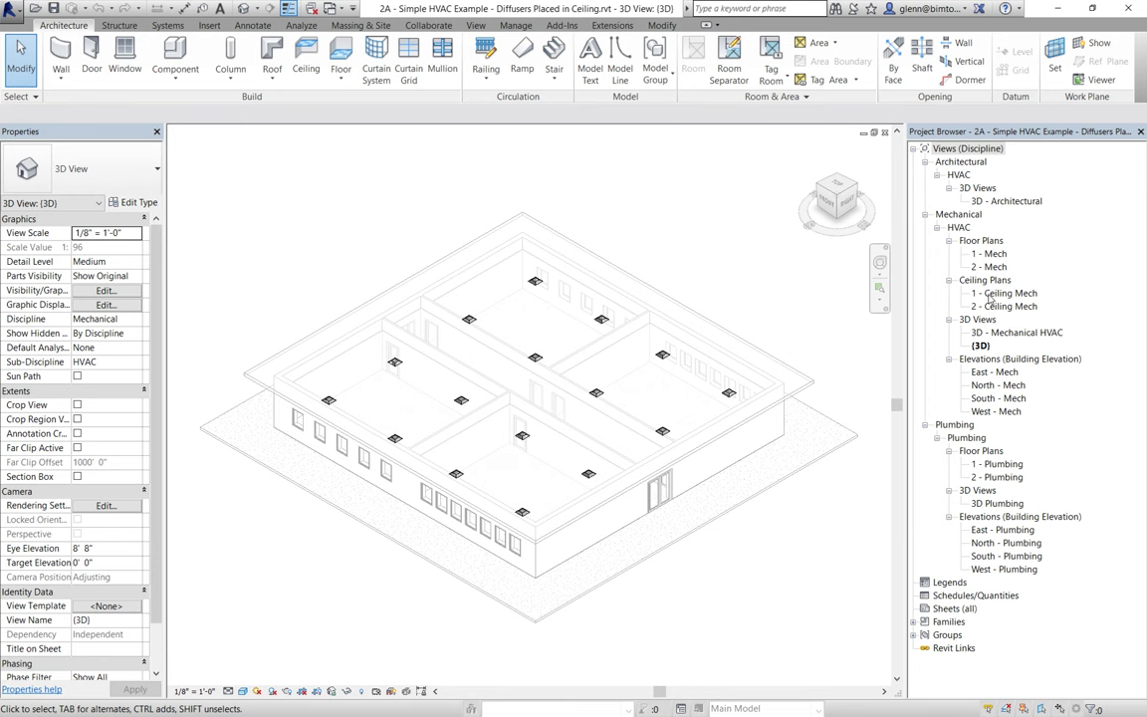
pyautogui.click(991, 294)
pyautogui.doubleClick(991, 293)
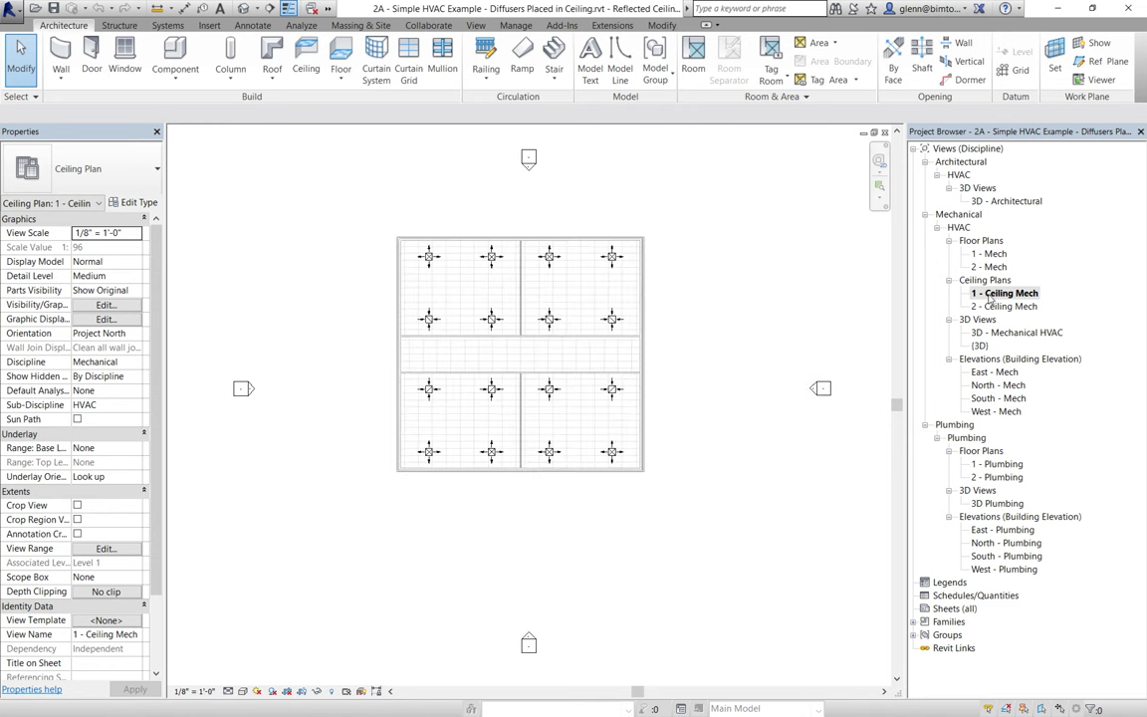
# Zoom into the building's ceiling plan, deselect a diffuser, and bring up the Systems tools.
pyautogui.click(880, 190)
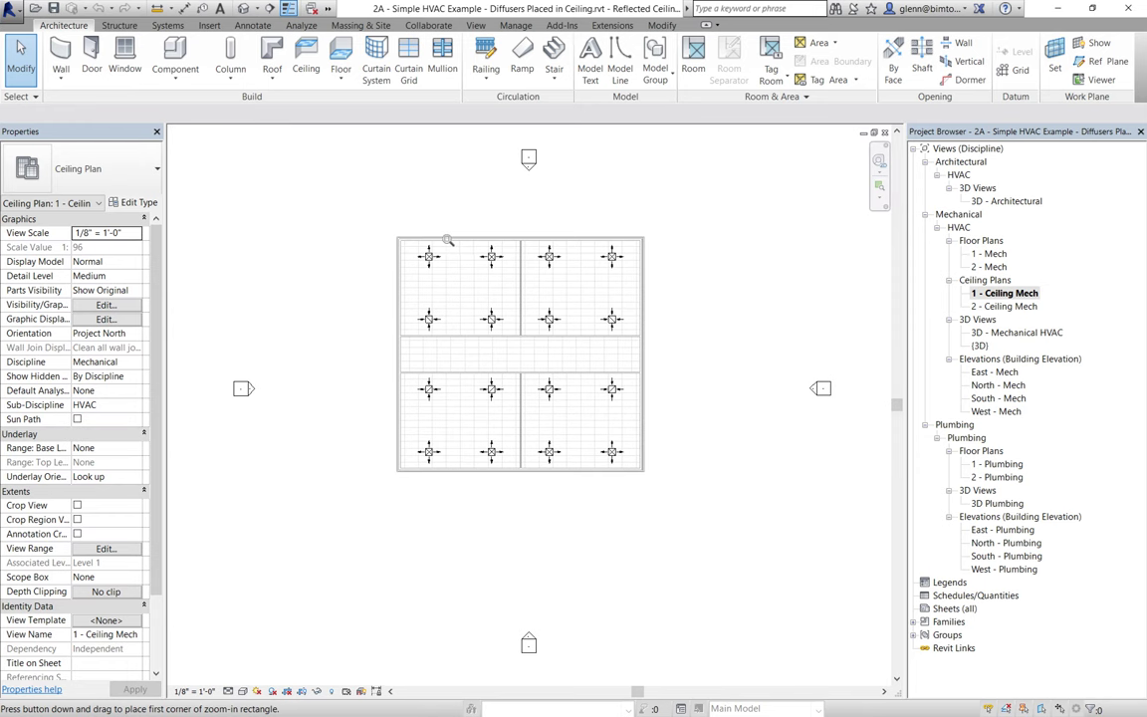
pyautogui.moveTo(374, 215); pyautogui.dragTo(694, 524)
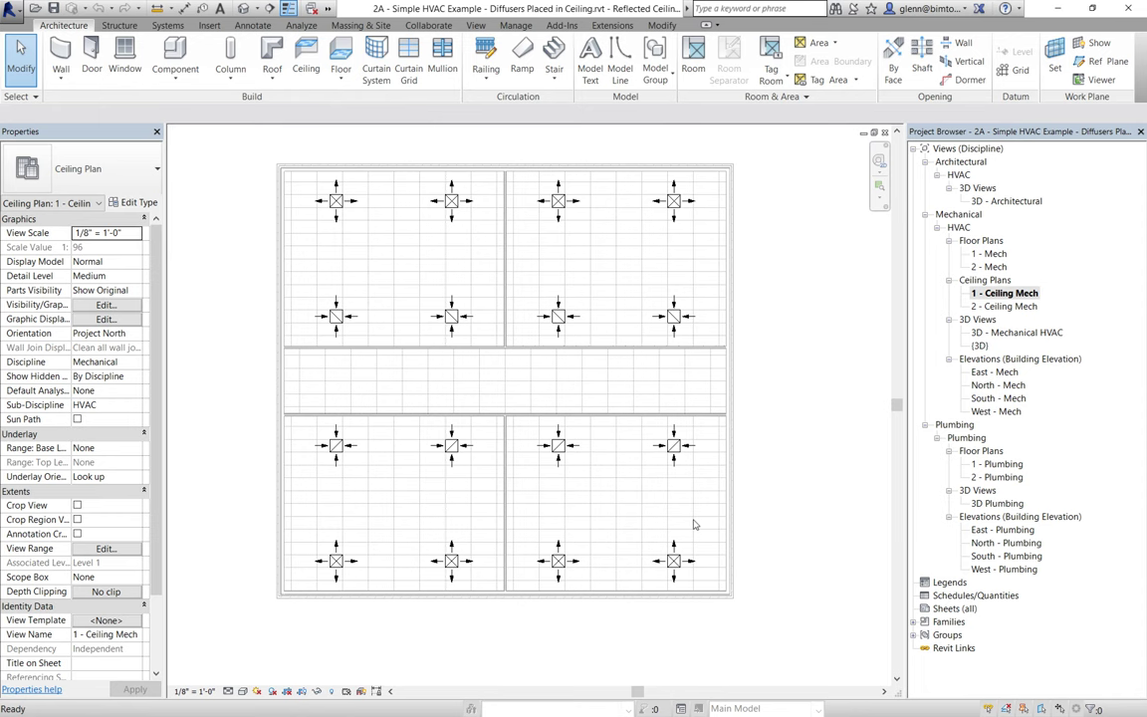
pyautogui.click(338, 202)
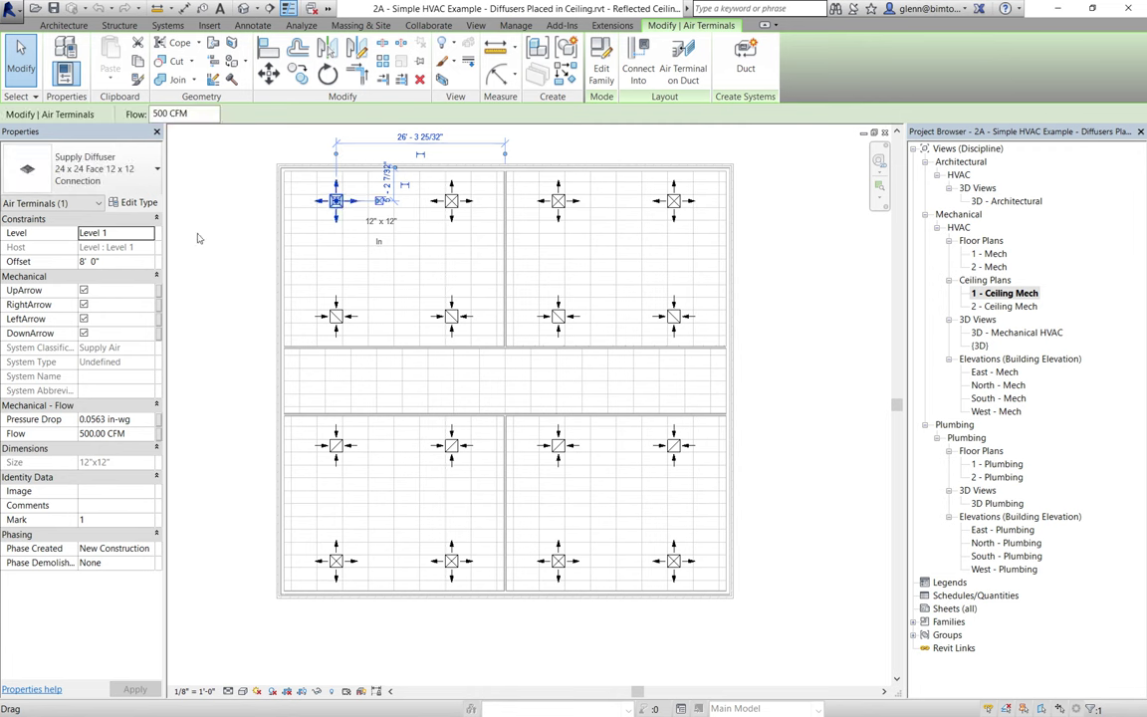
pyautogui.press('super+a')
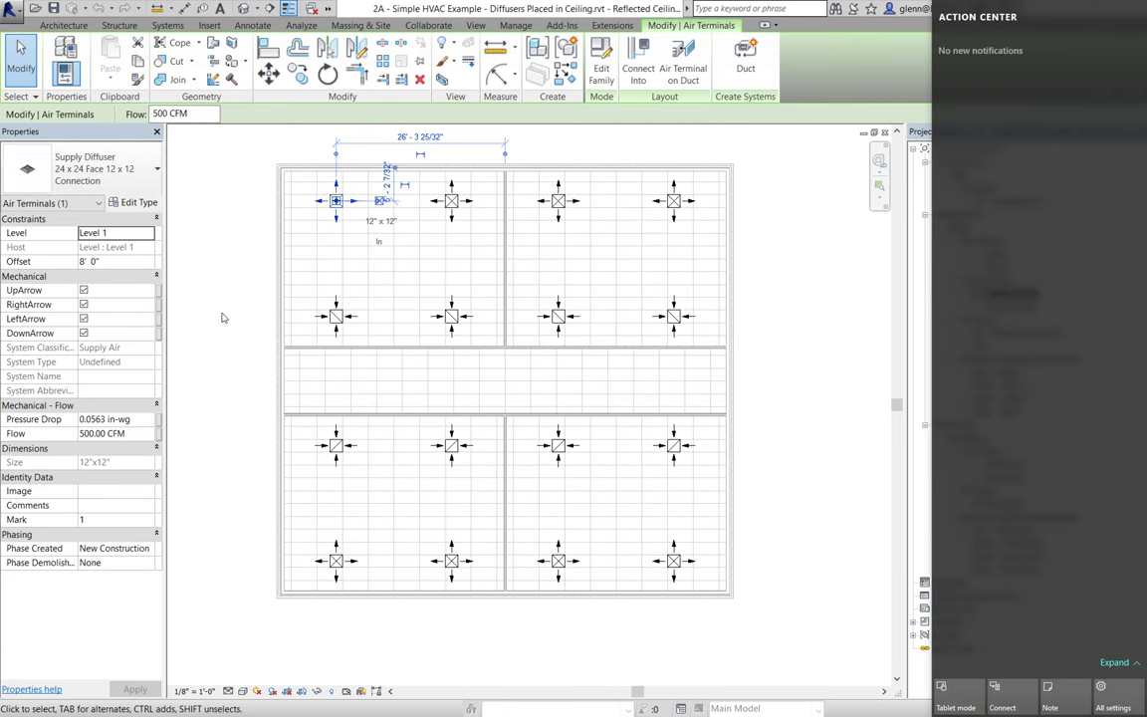
pyautogui.press('super+a')
pyautogui.press('Escape')
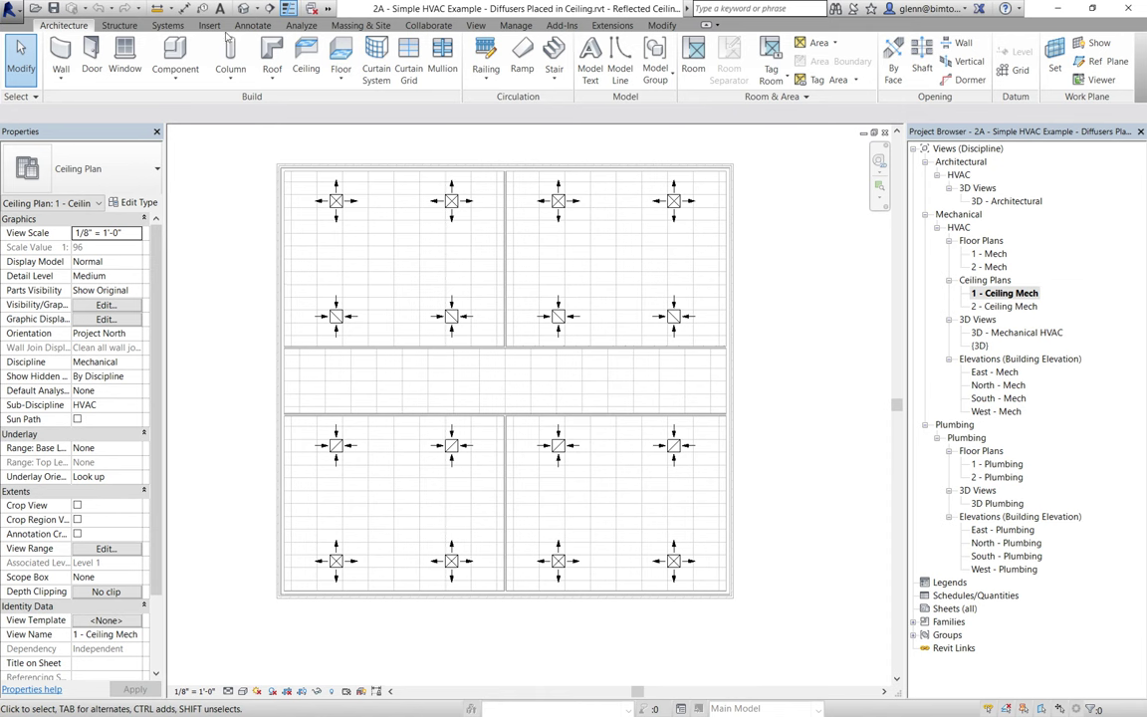
pyautogui.click(166, 26)
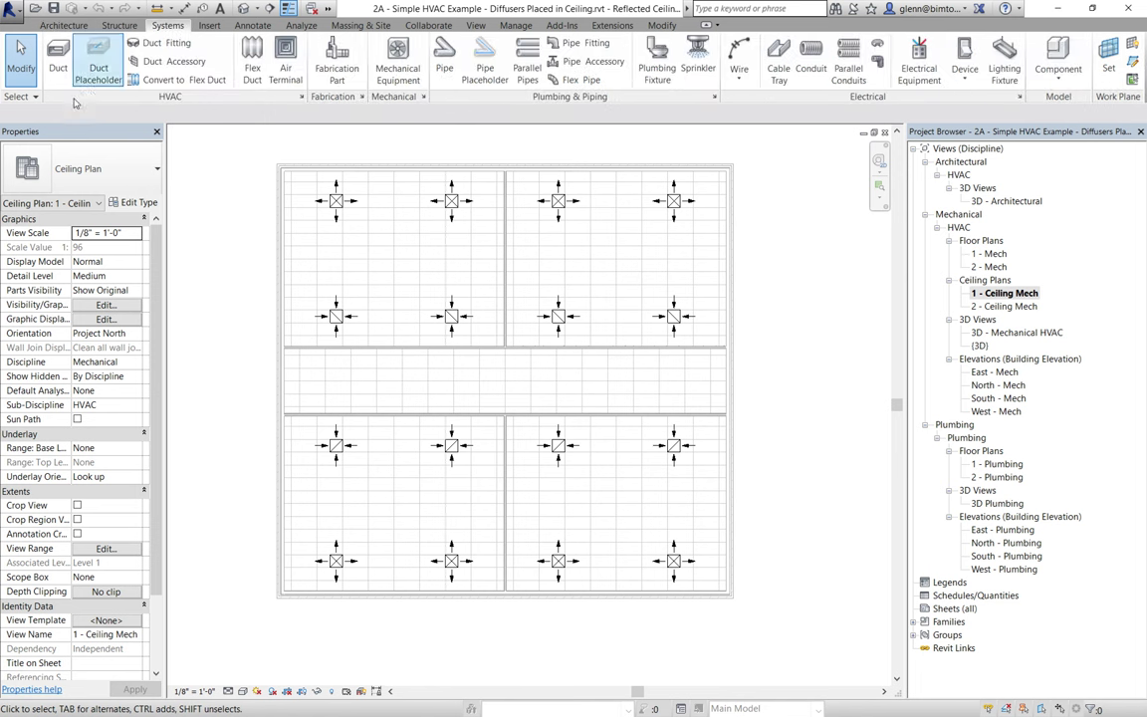
# Place supply diffusers at offset 8 in the top-left and top-right rooms, then select the bottom-left diffuser.
pyautogui.click(284, 61)
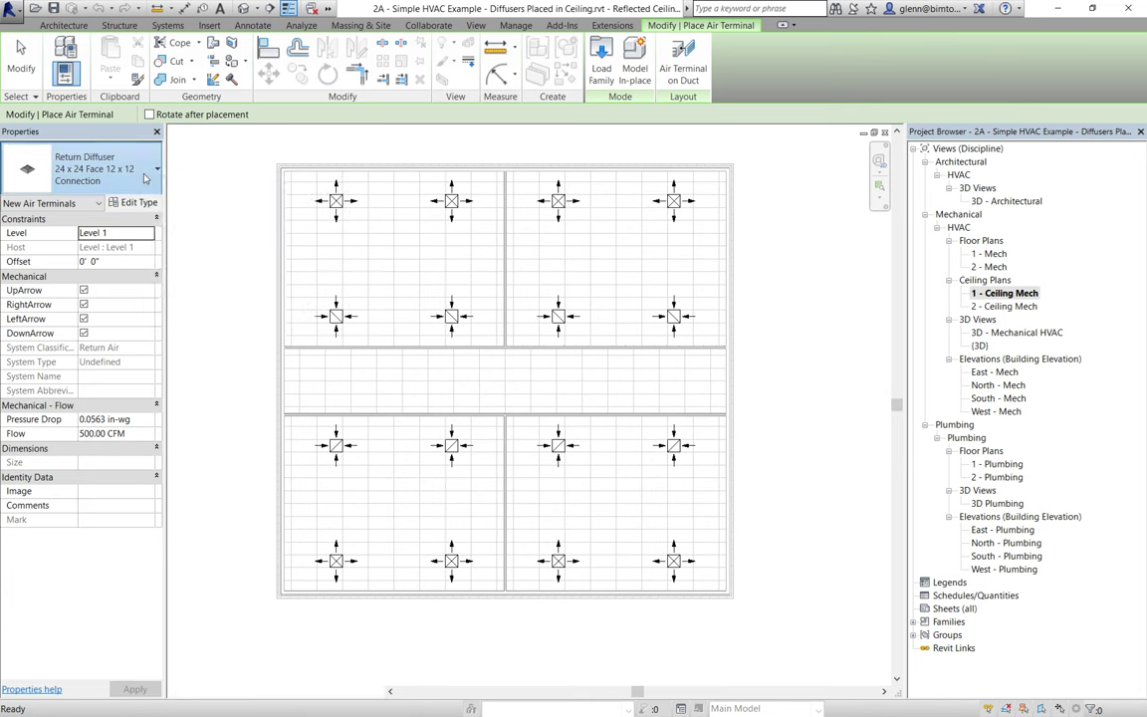
pyautogui.click(144, 177)
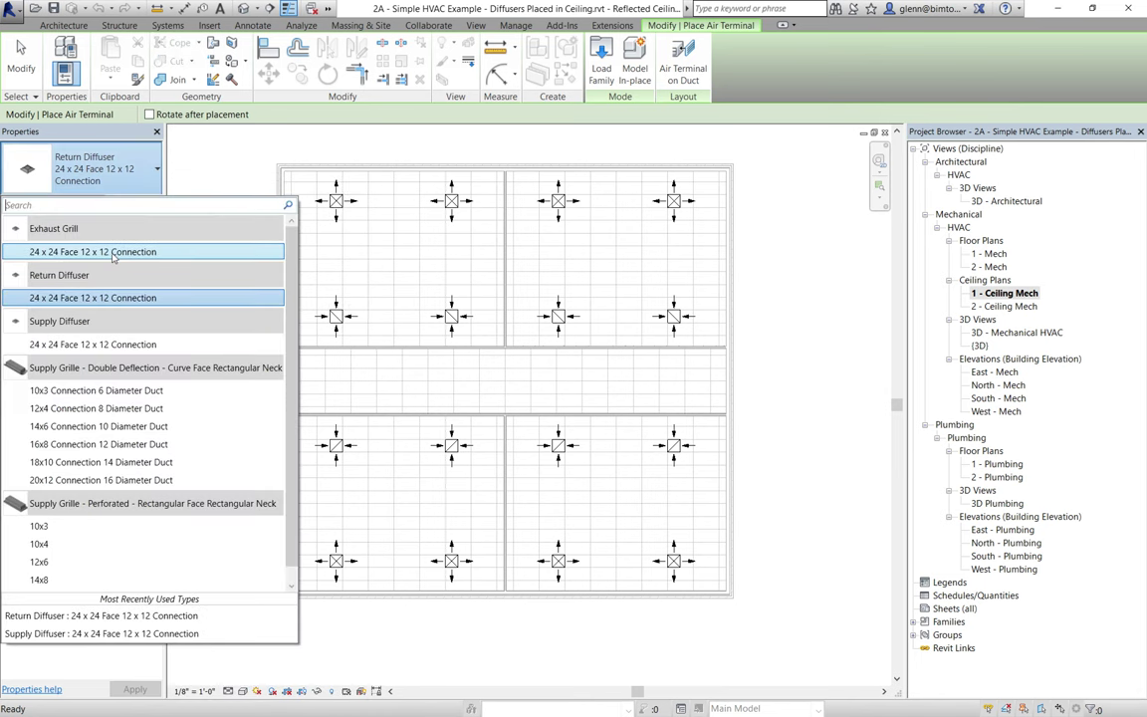
pyautogui.press('Escape')
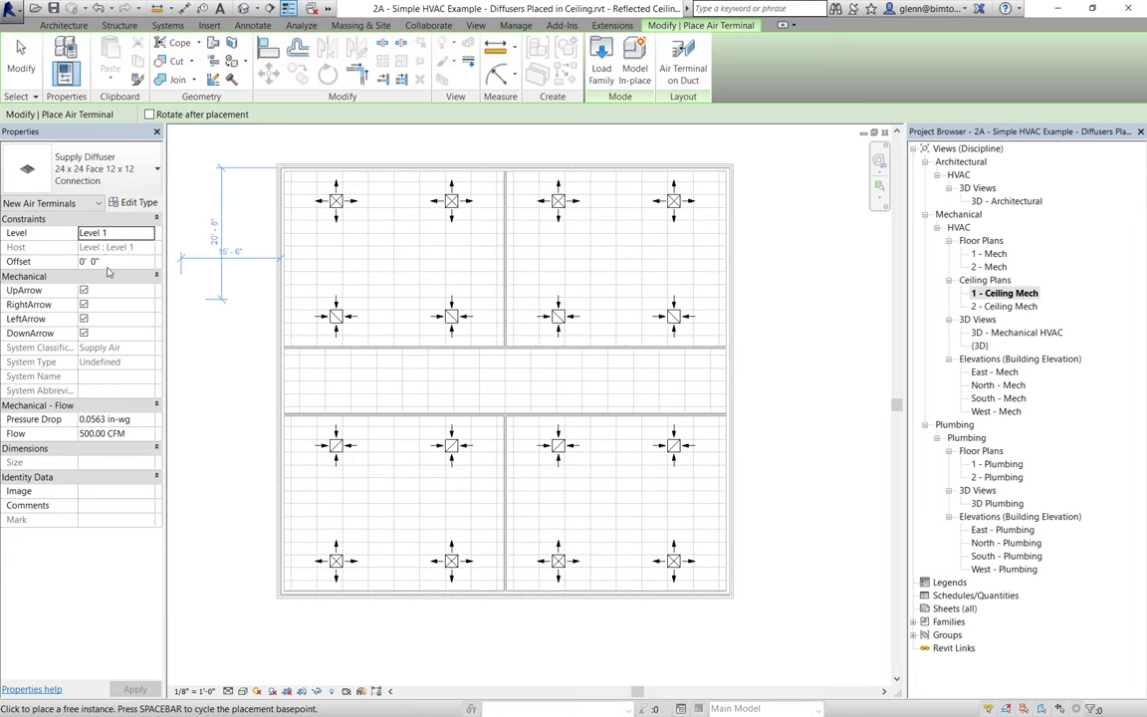
pyautogui.click(108, 262)
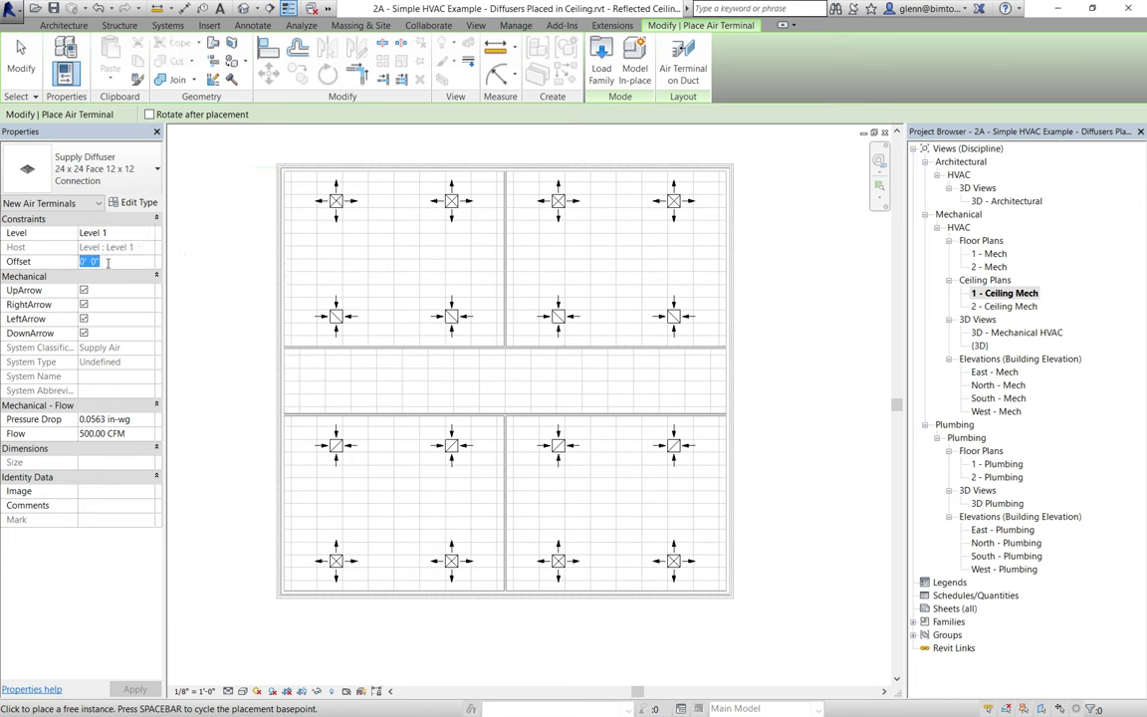
pyautogui.write('8')
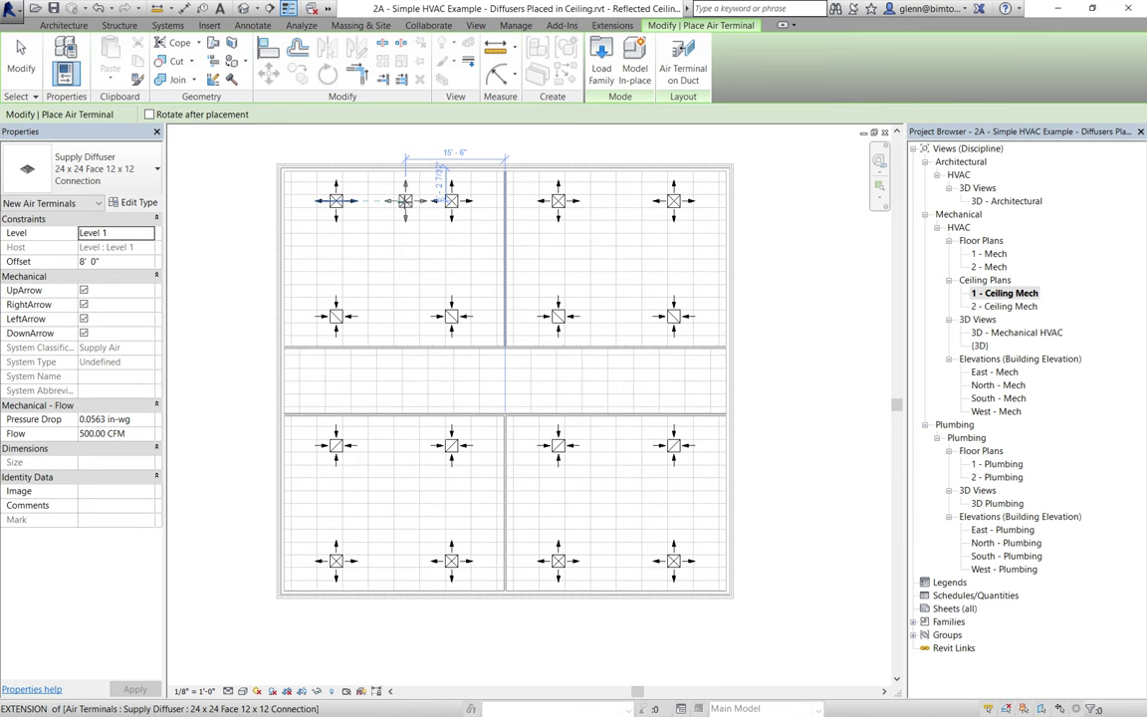
pyautogui.click(394, 202)
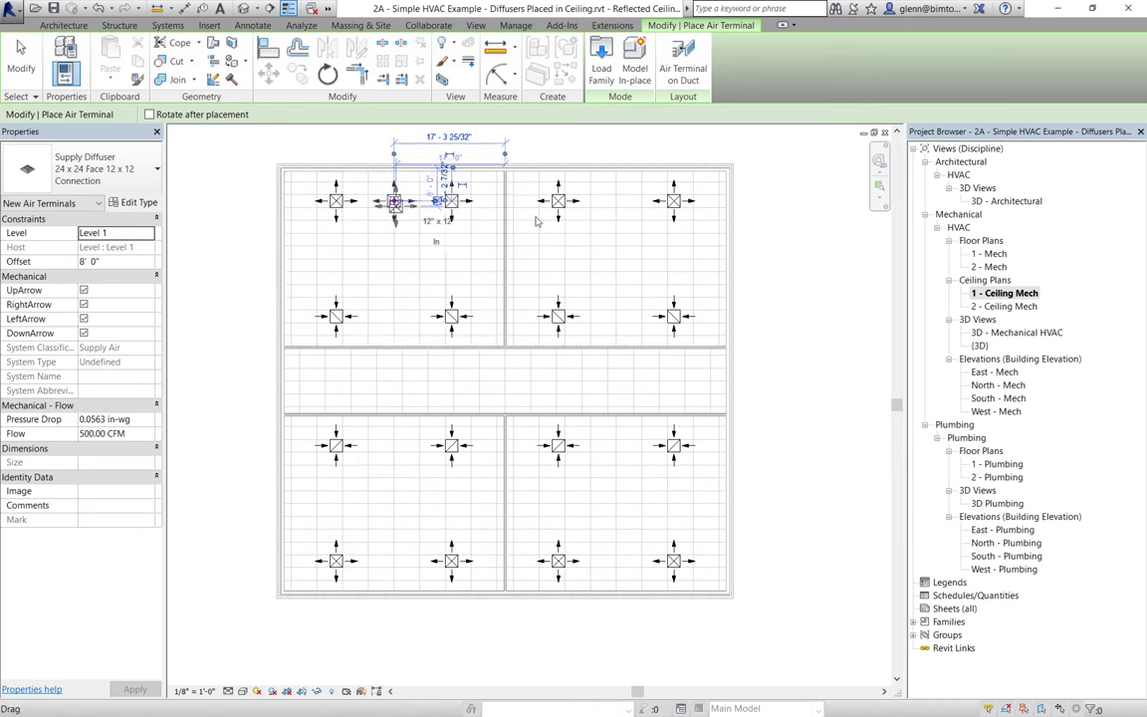
pyautogui.click(616, 202)
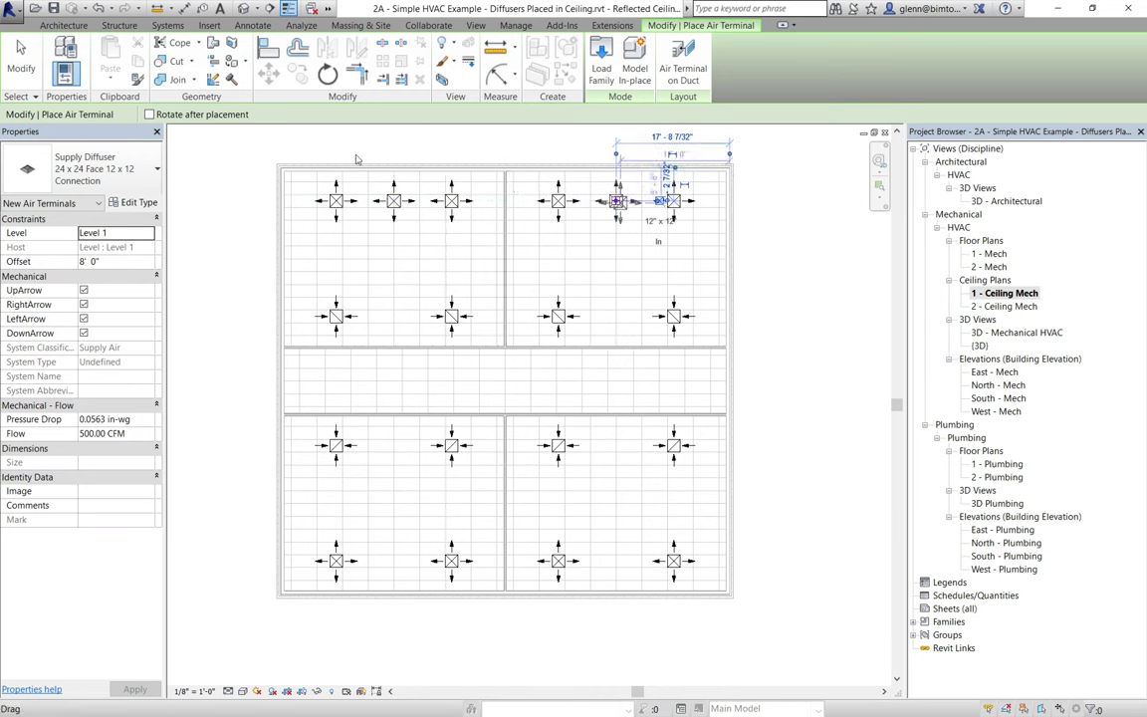
pyautogui.click(18, 55)
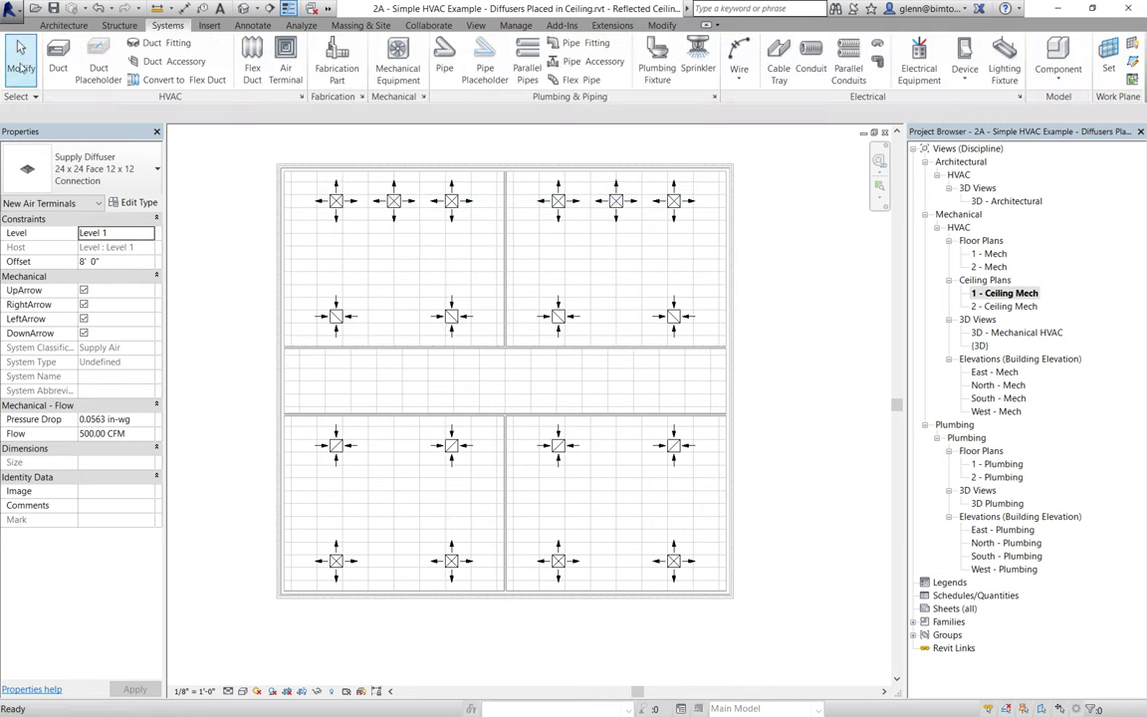
pyautogui.click(337, 560)
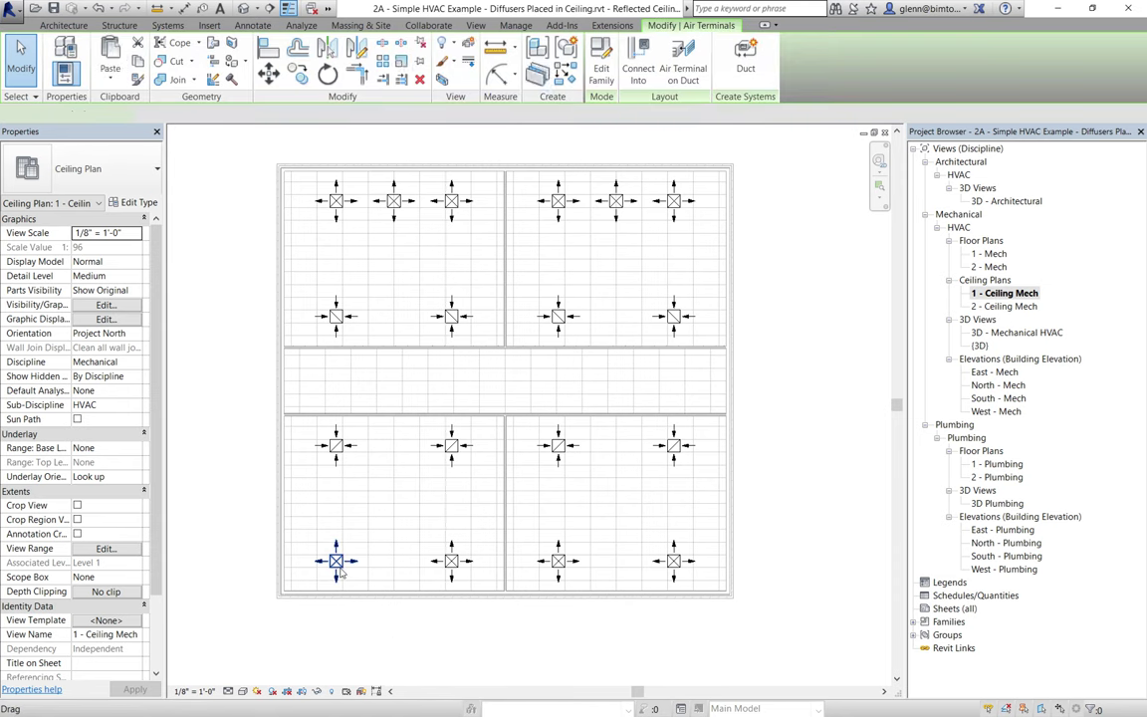
# Copy the bottom-left supply diffuser rightward between the lower-left room's bottom-row diffusers.
pyautogui.click(296, 73)
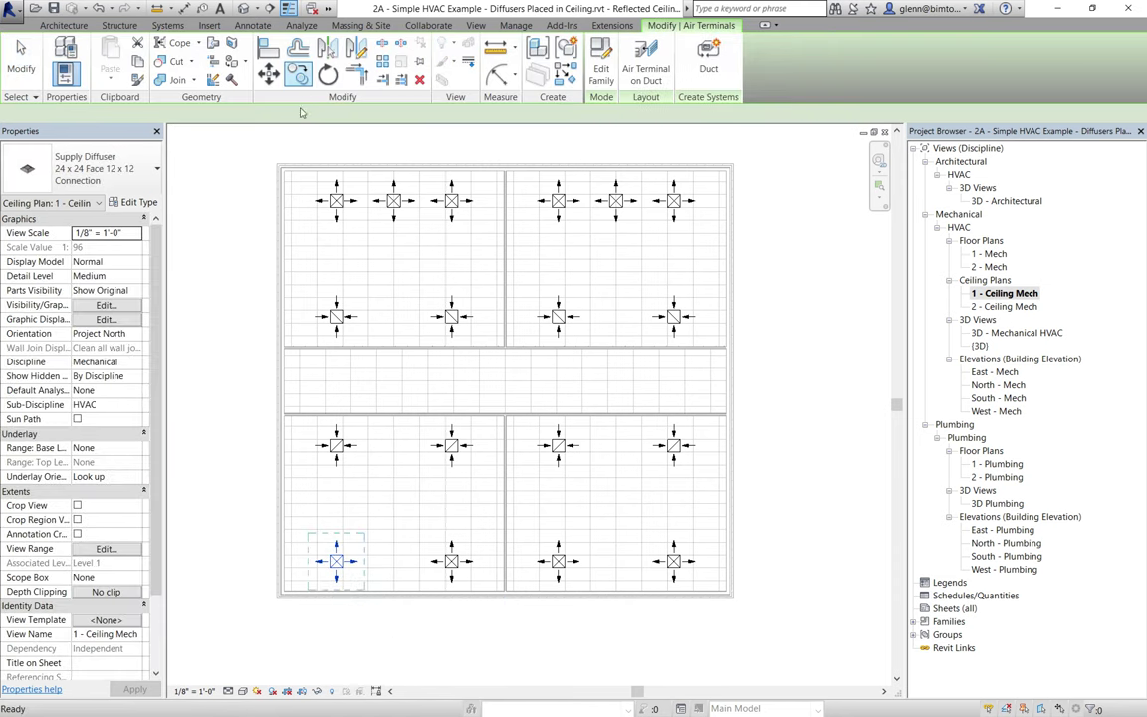
pyautogui.click(336, 561)
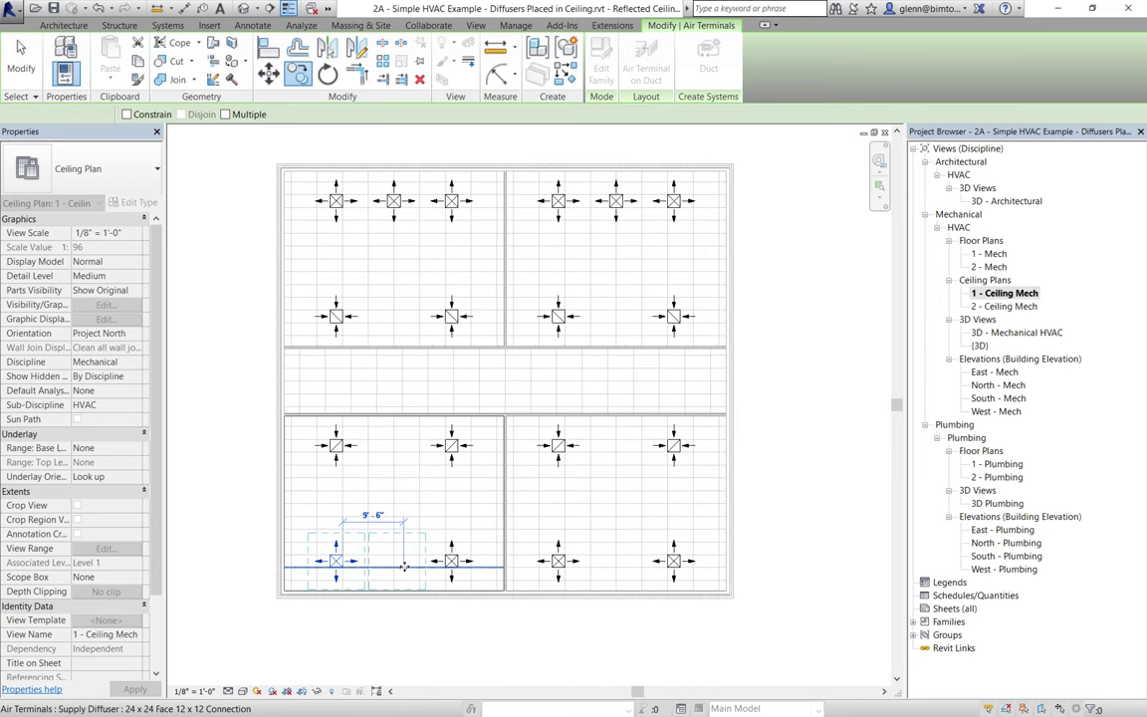
pyautogui.click(404, 567)
pyautogui.click(347, 646)
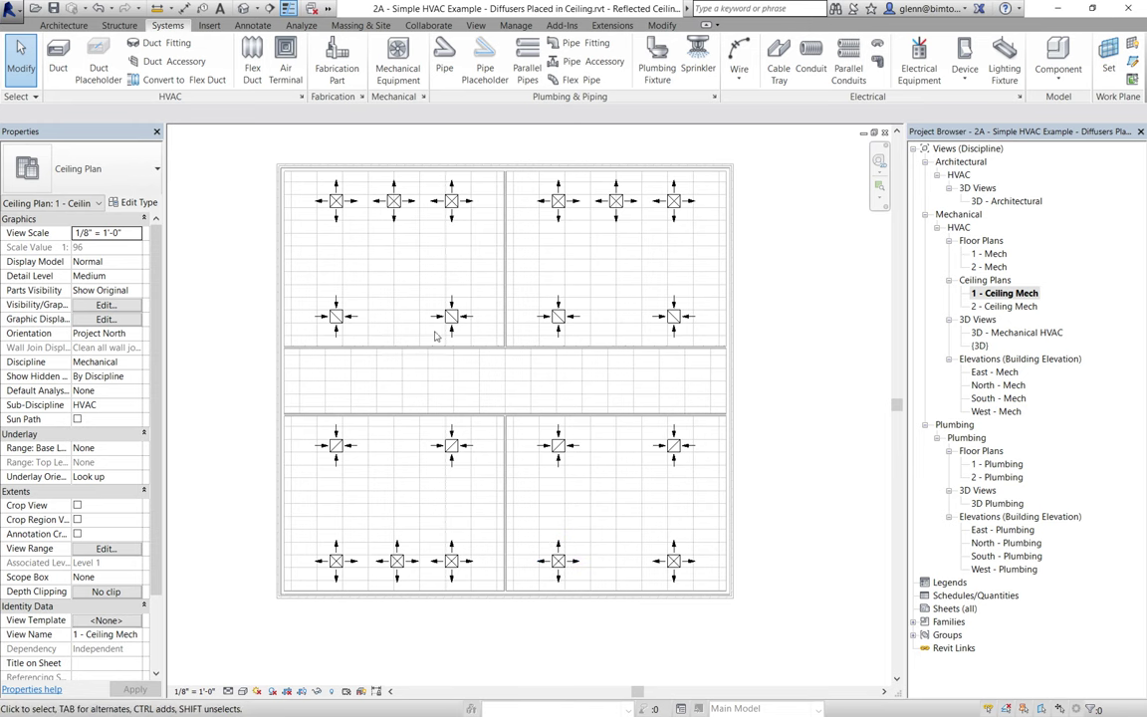
# Copy the upper-right room's top-middle diffuser into the lower-right room's bottom row.
pyautogui.click(615, 201)
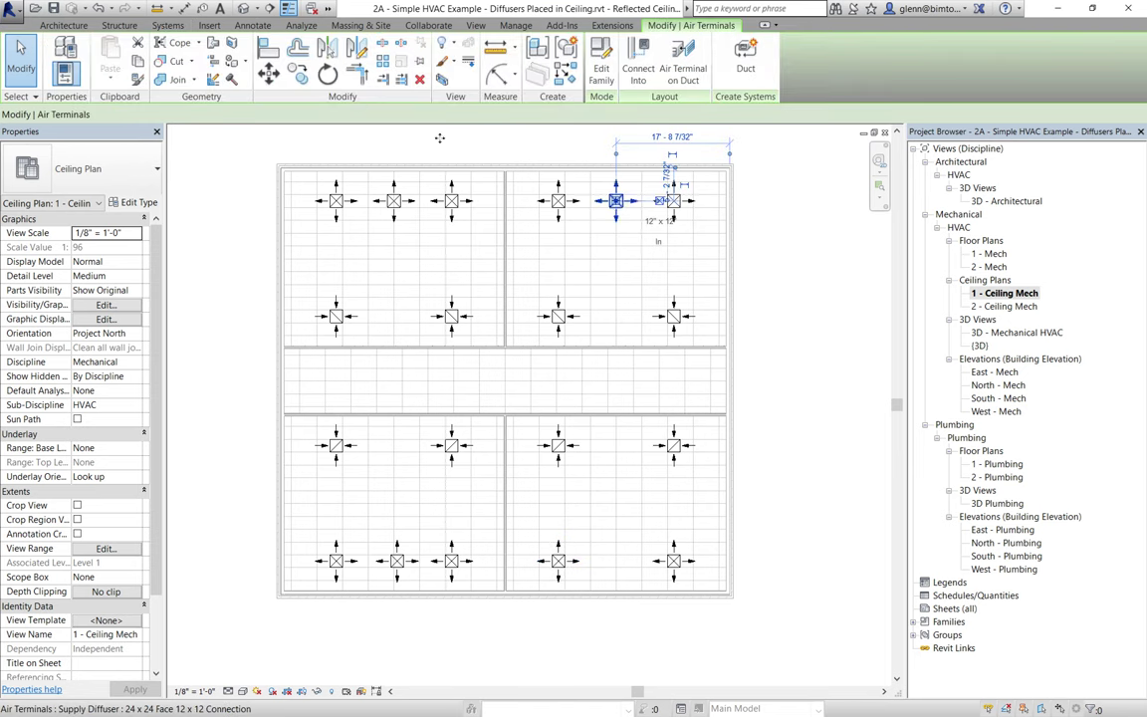
pyautogui.click(297, 73)
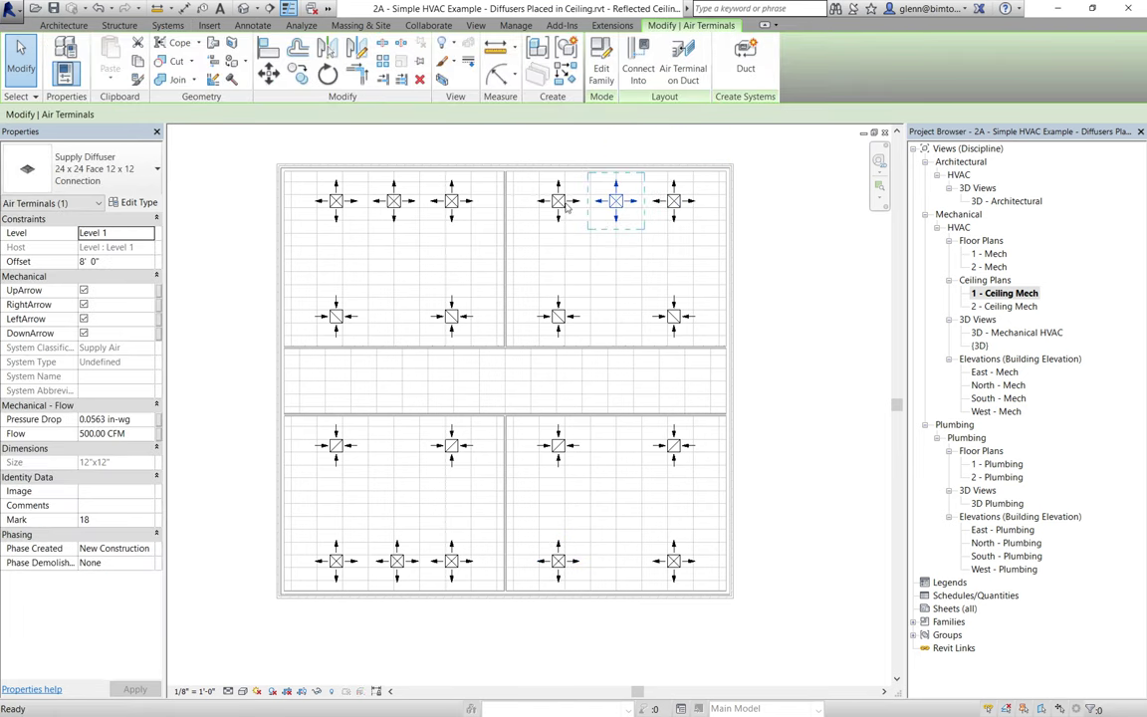
pyautogui.click(621, 207)
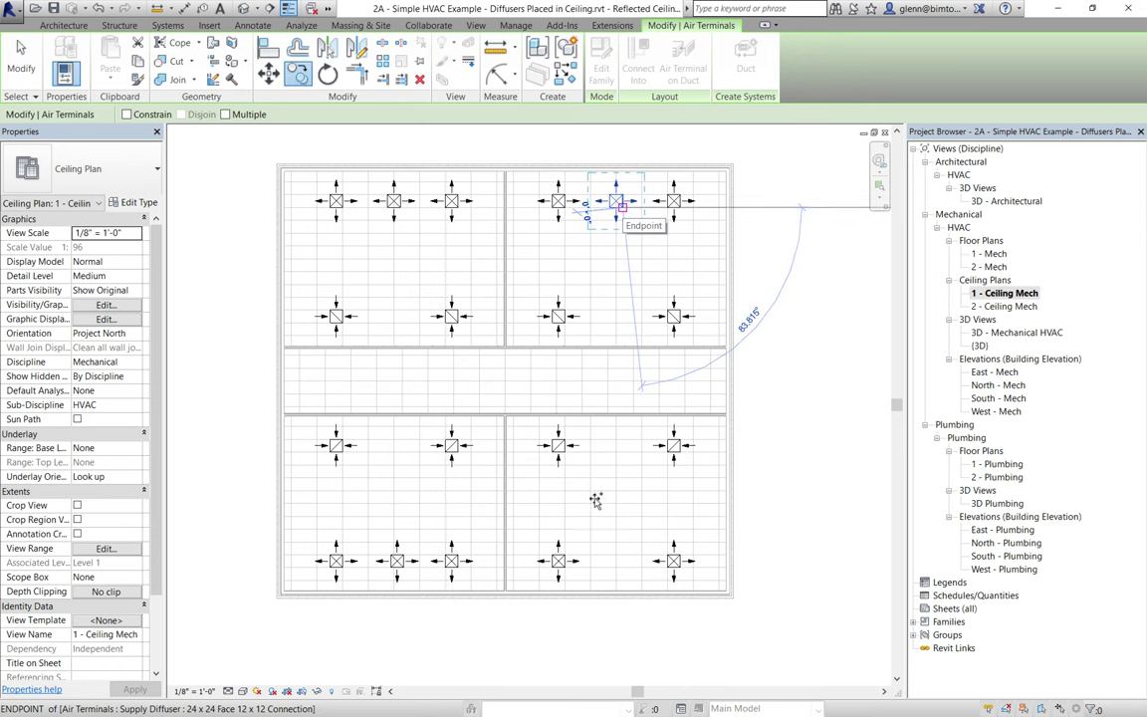
pyautogui.click(621, 565)
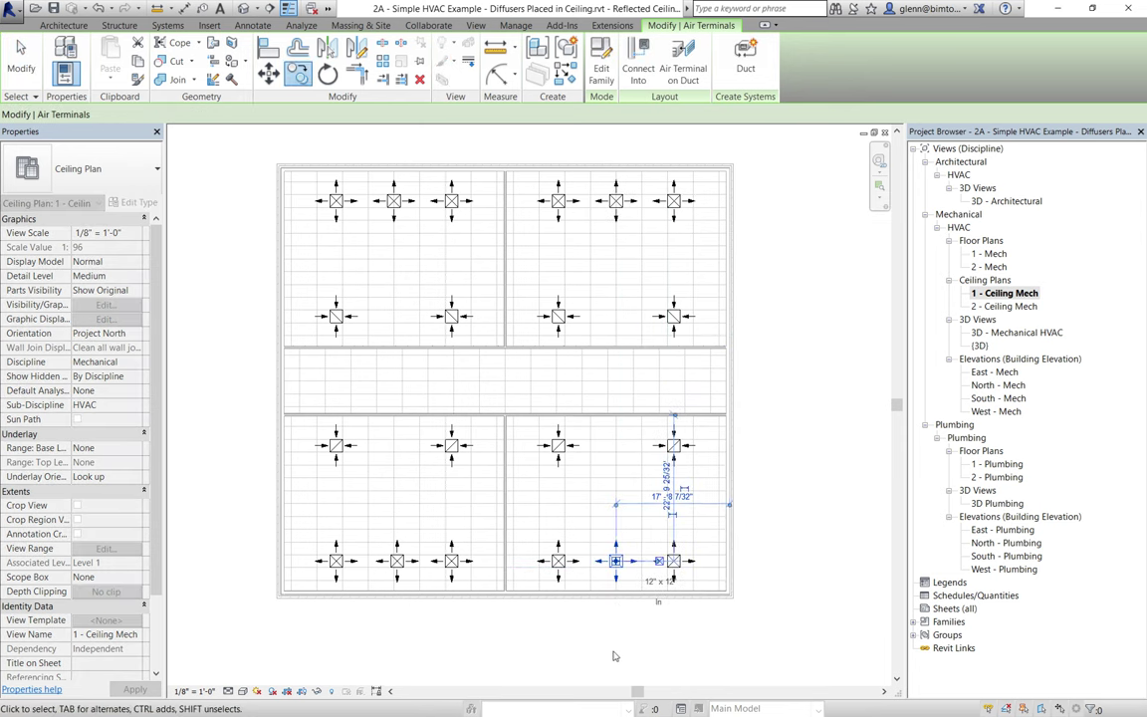
pyautogui.press('Escape')
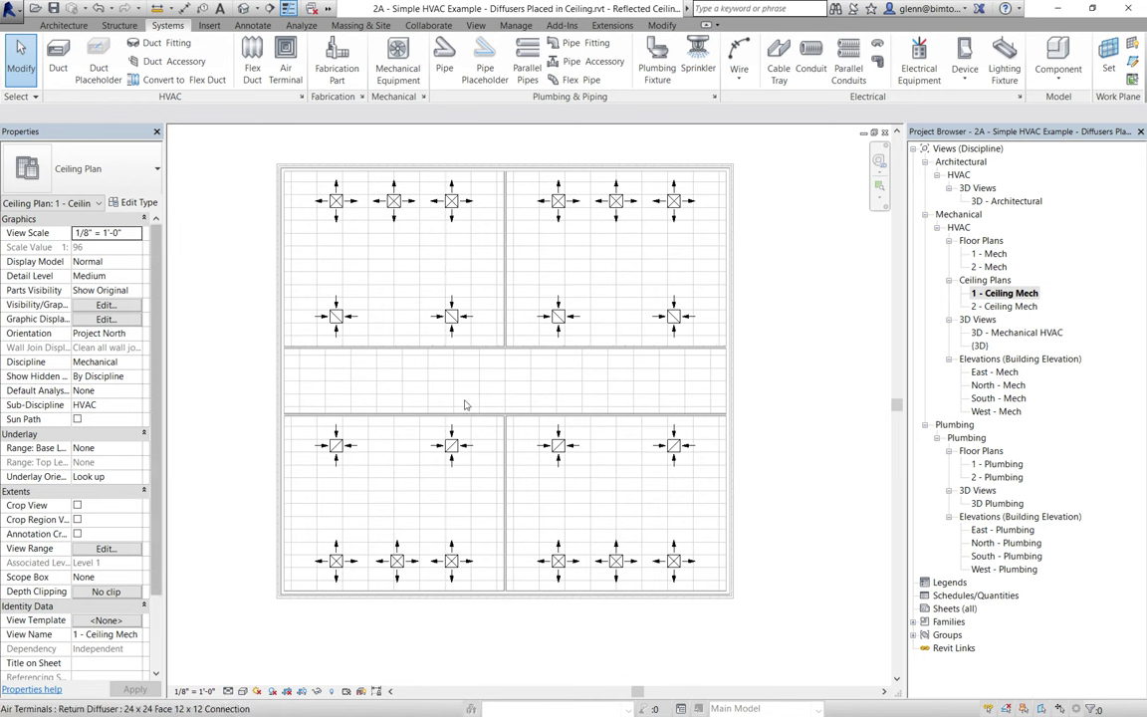
# Change the upper-left room's left return diffuser flow from 500 to 750 CFM and reselect it.
pyautogui.click(335, 316)
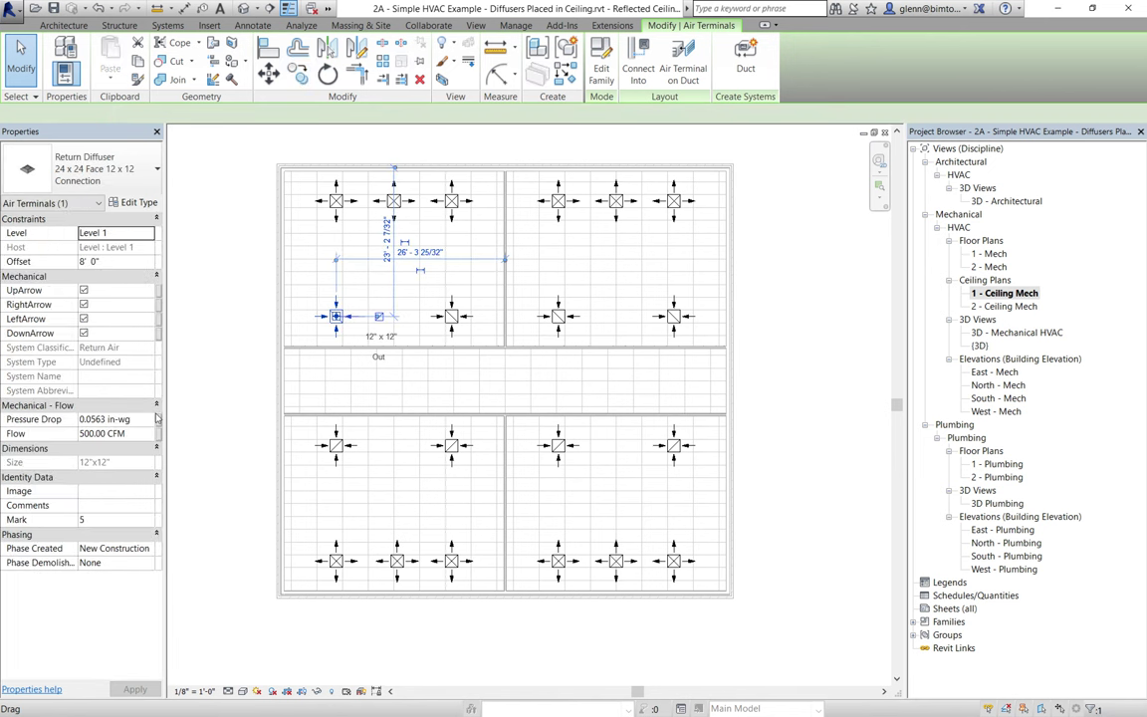
pyautogui.click(140, 434)
pyautogui.write('750.00 CFM')
pyautogui.press('Return')
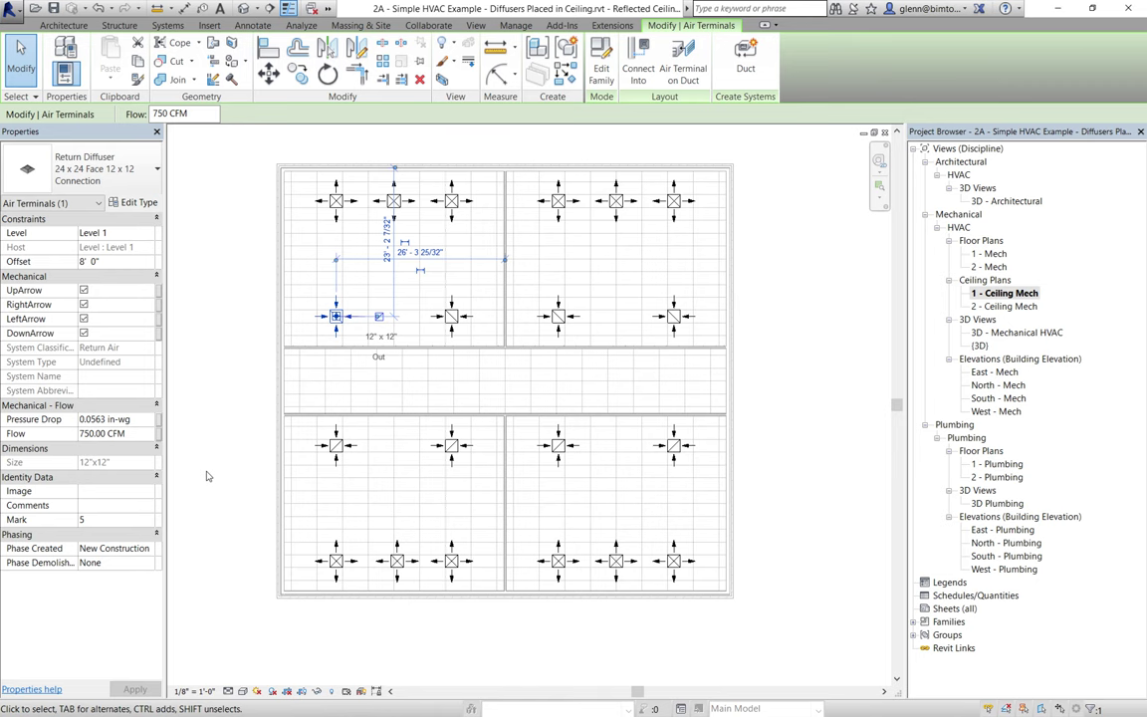
pyautogui.press('Escape')
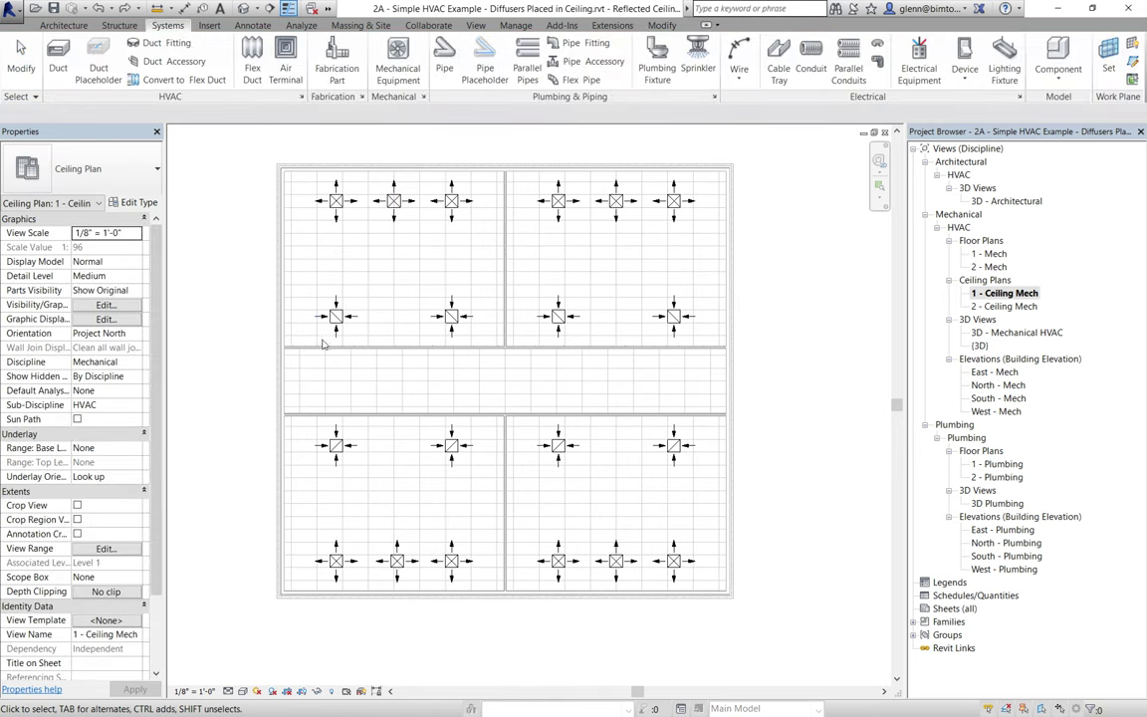
pyautogui.click(334, 313)
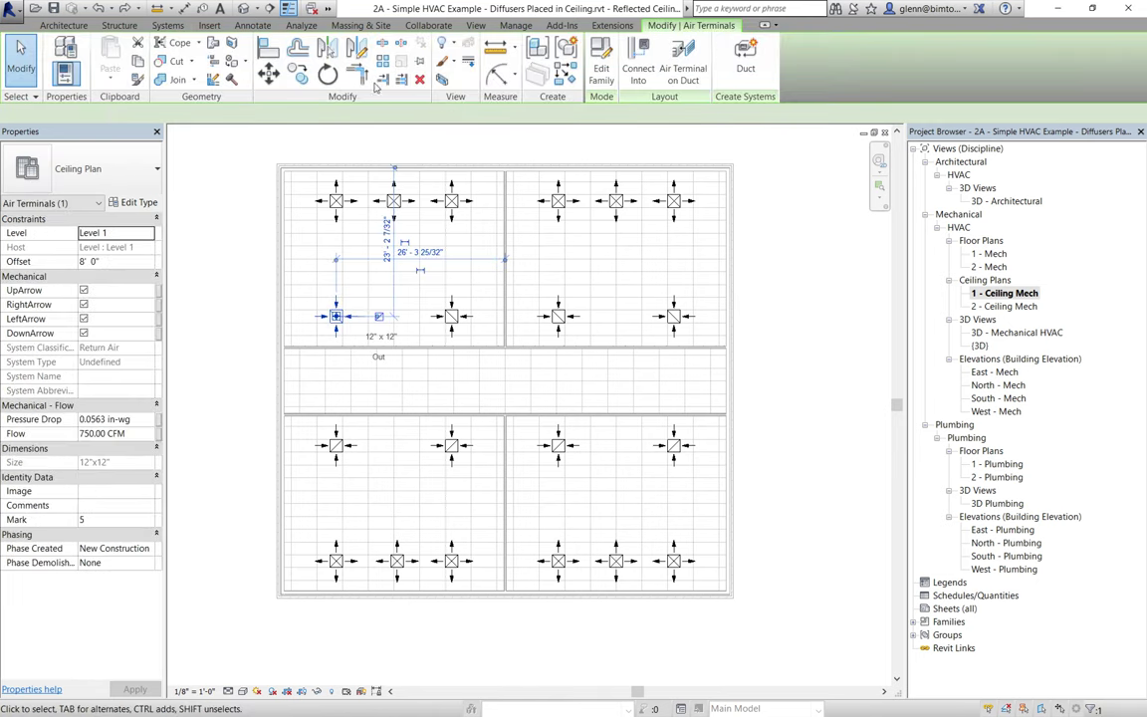
pyautogui.click(267, 73)
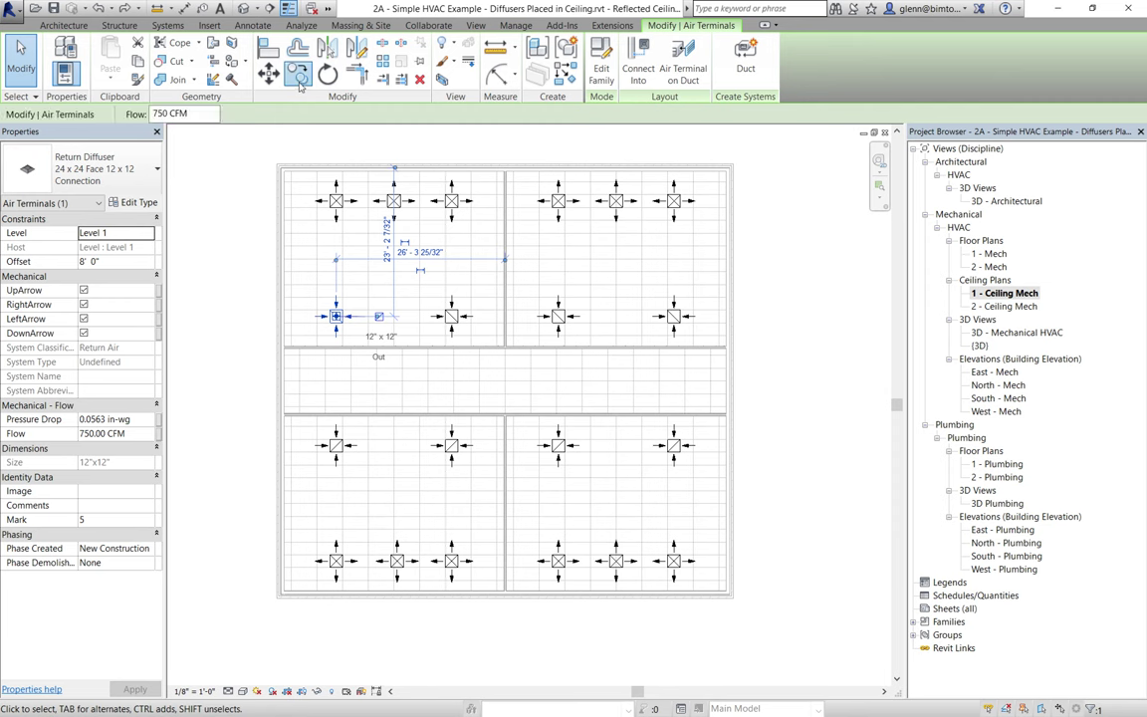
# Copy the return diffuser 10'-0" to the right in the upper-left room's lower row.
pyautogui.click(335, 319)
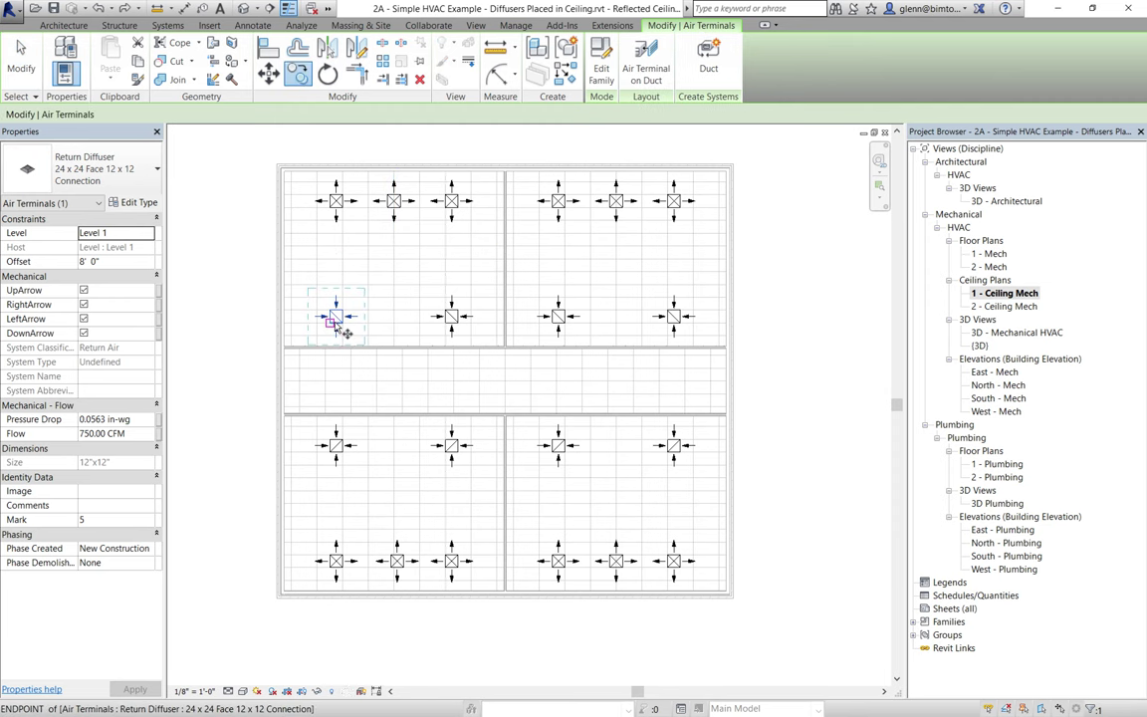
pyautogui.click(399, 318)
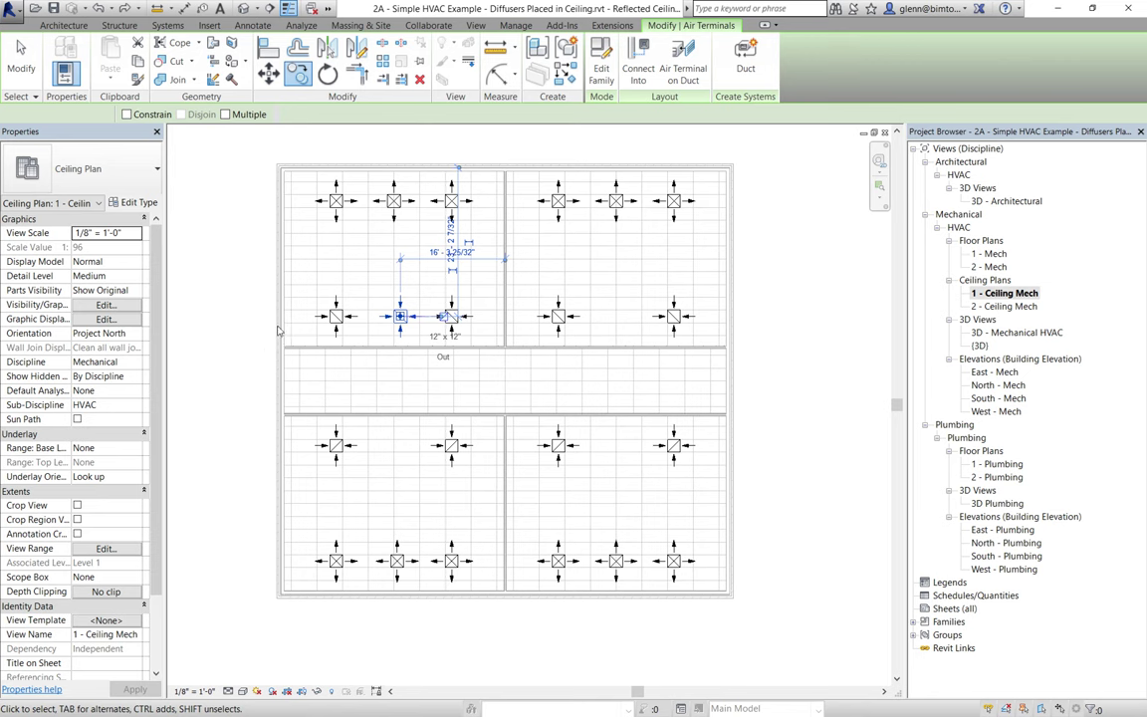
pyautogui.press('Escape')
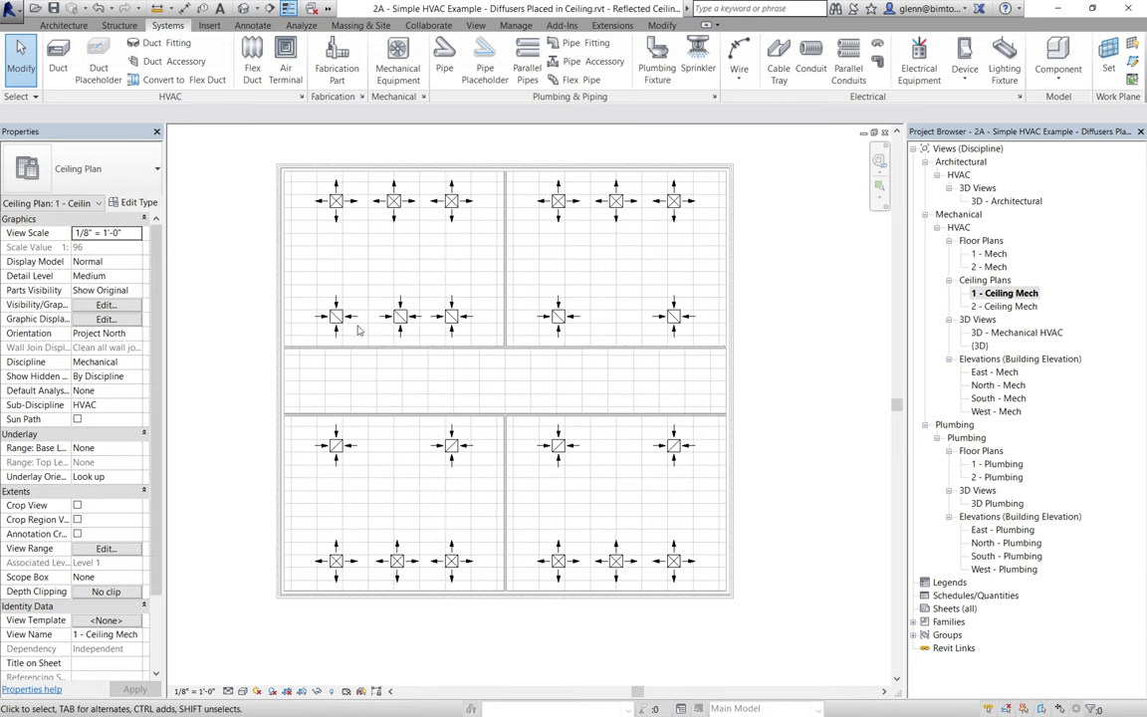
# Begin a 12" x 12" Radius Elbows / Tees rectangular duct at 9'-0" offset below the plan.
pyautogui.click(63, 52)
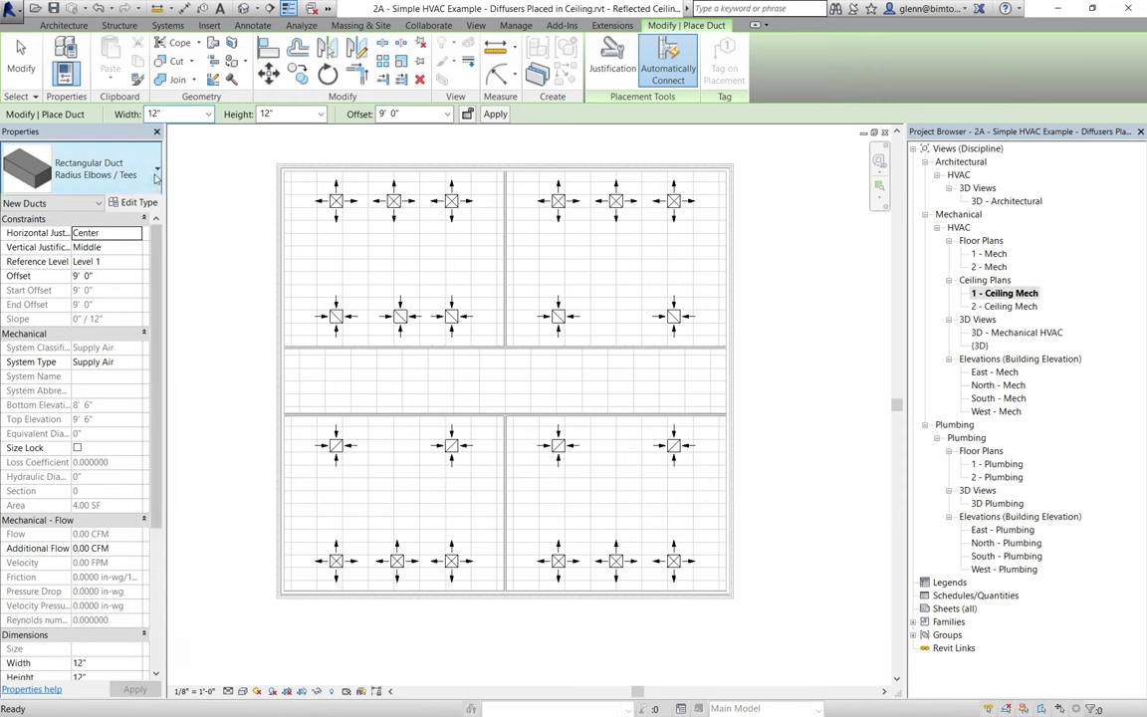
pyautogui.click(155, 177)
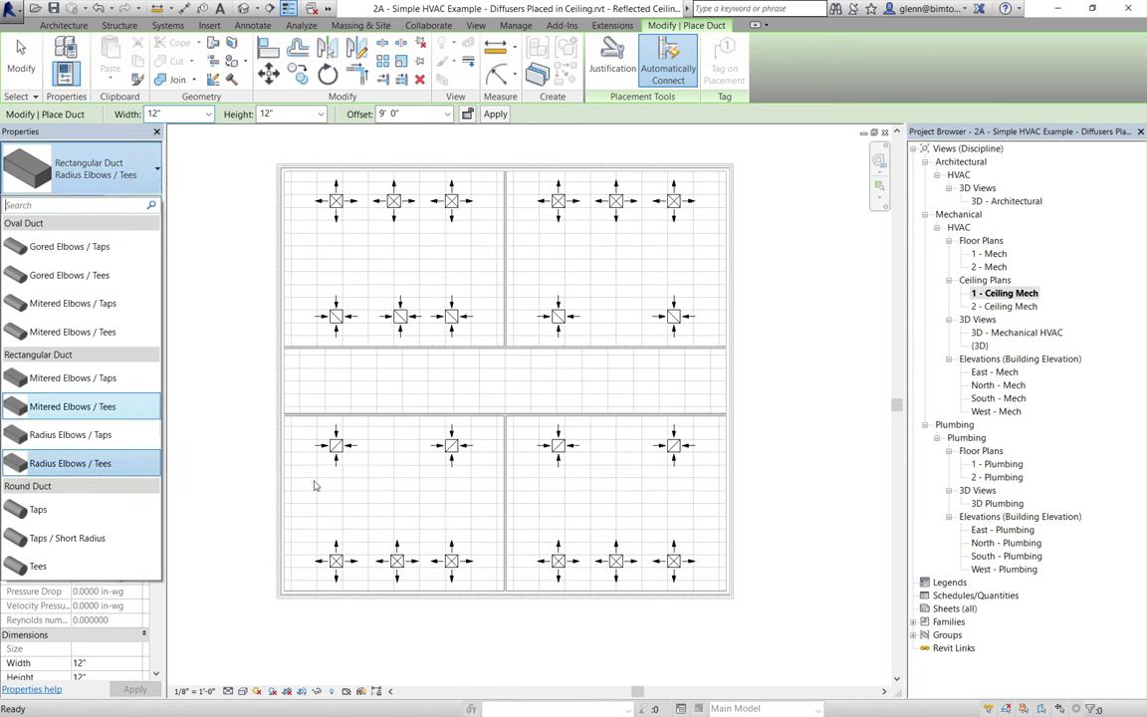
pyautogui.press('super+a')
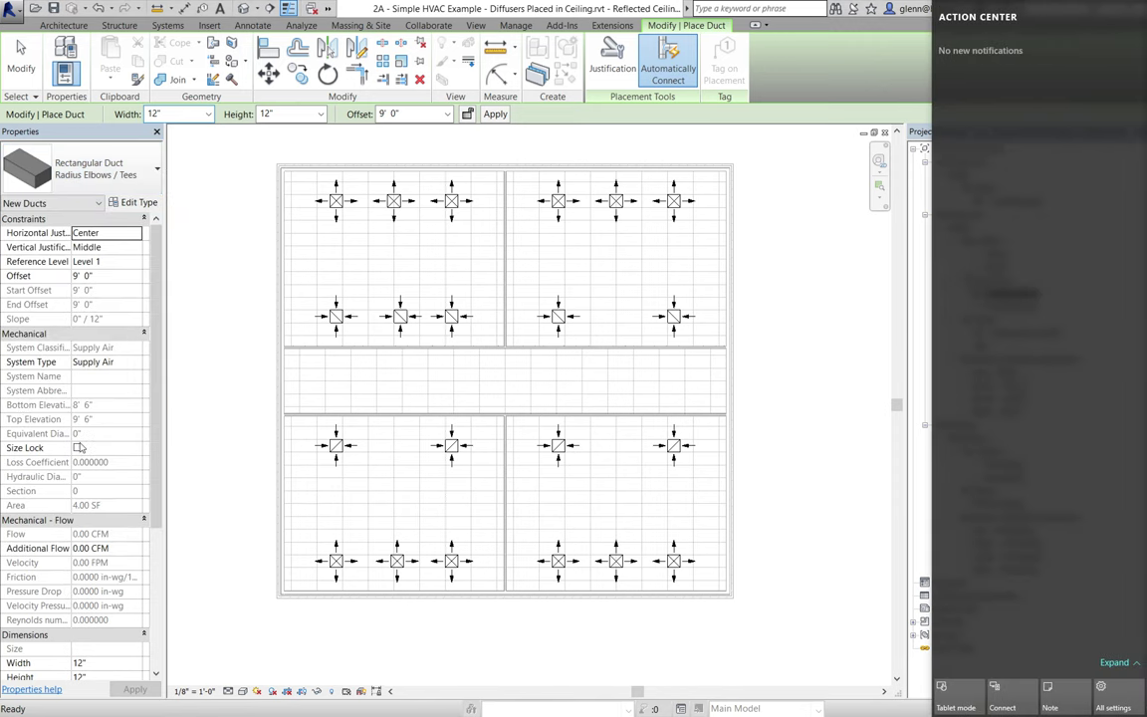
pyautogui.click(111, 175)
pyautogui.click(111, 175)
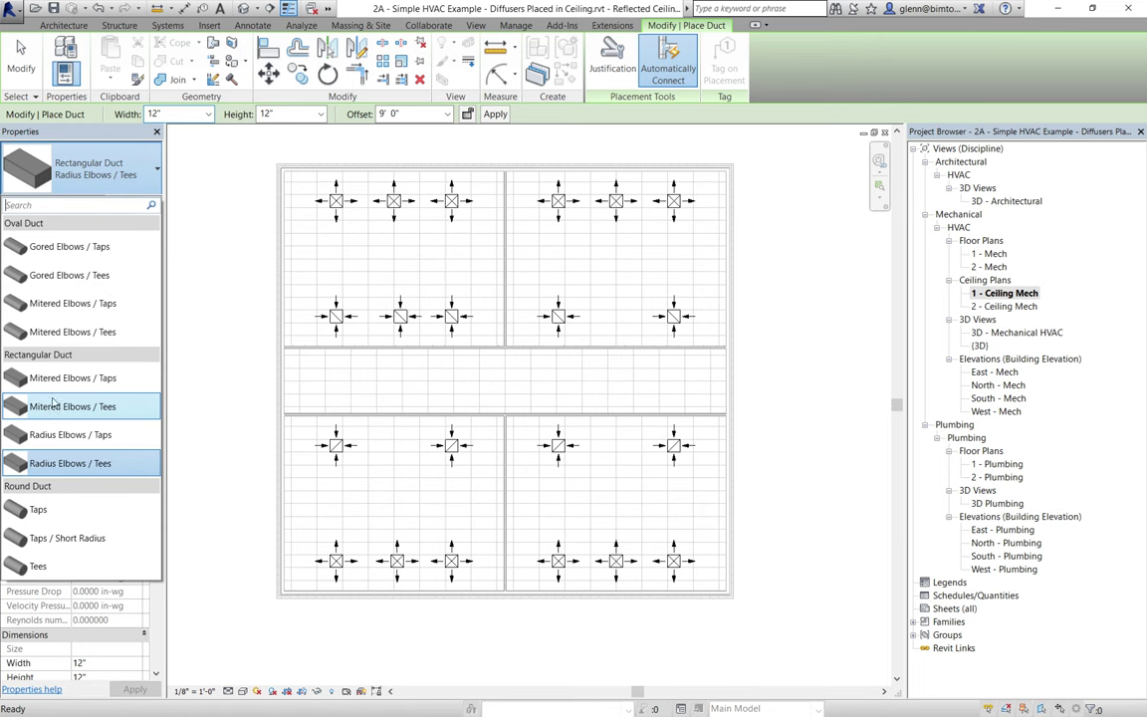
pyautogui.click(54, 468)
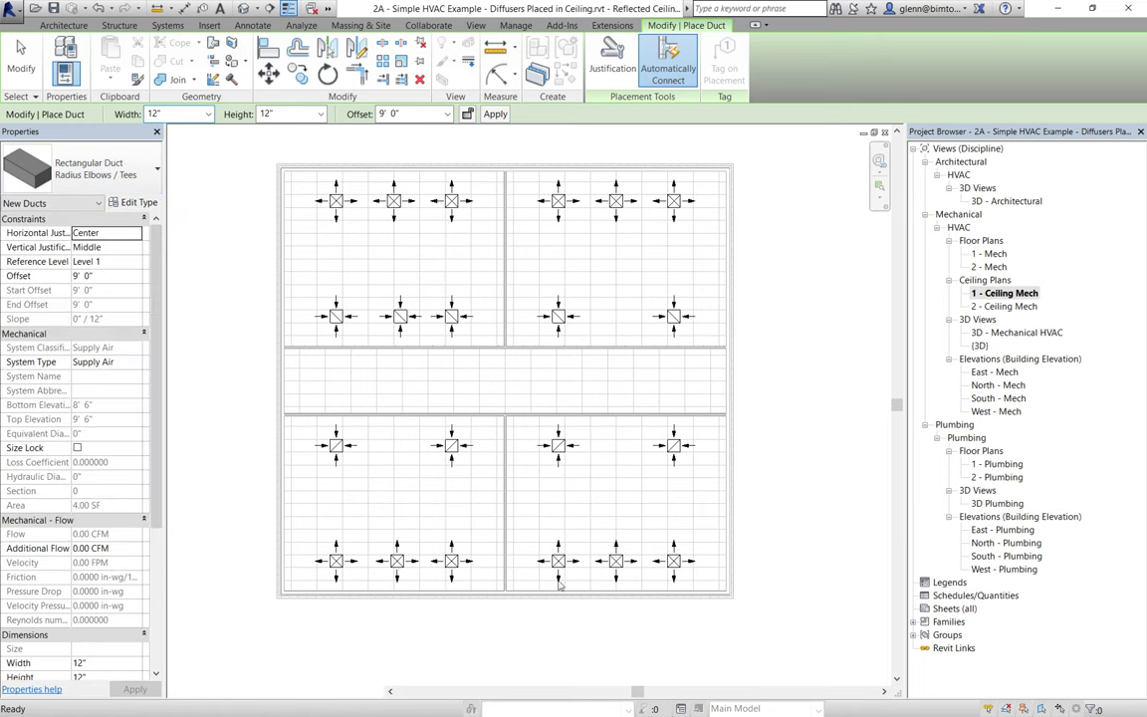
pyautogui.click(898, 684)
pyautogui.click(898, 684)
pyautogui.click(898, 684)
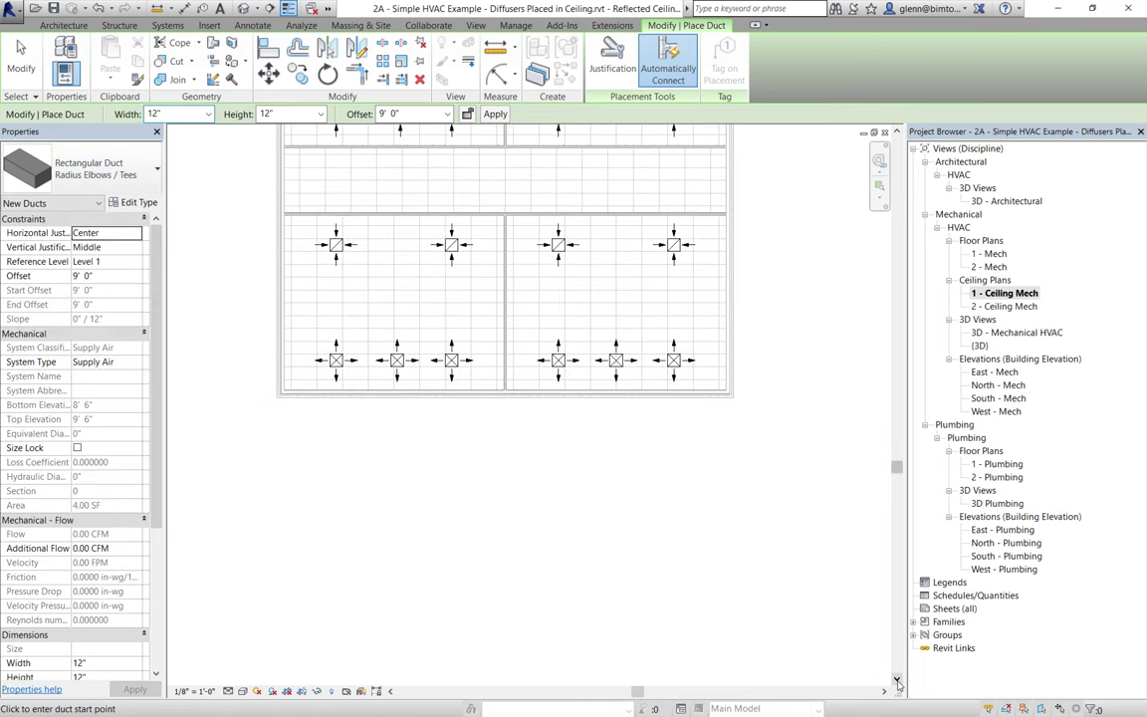
pyautogui.click(429, 597)
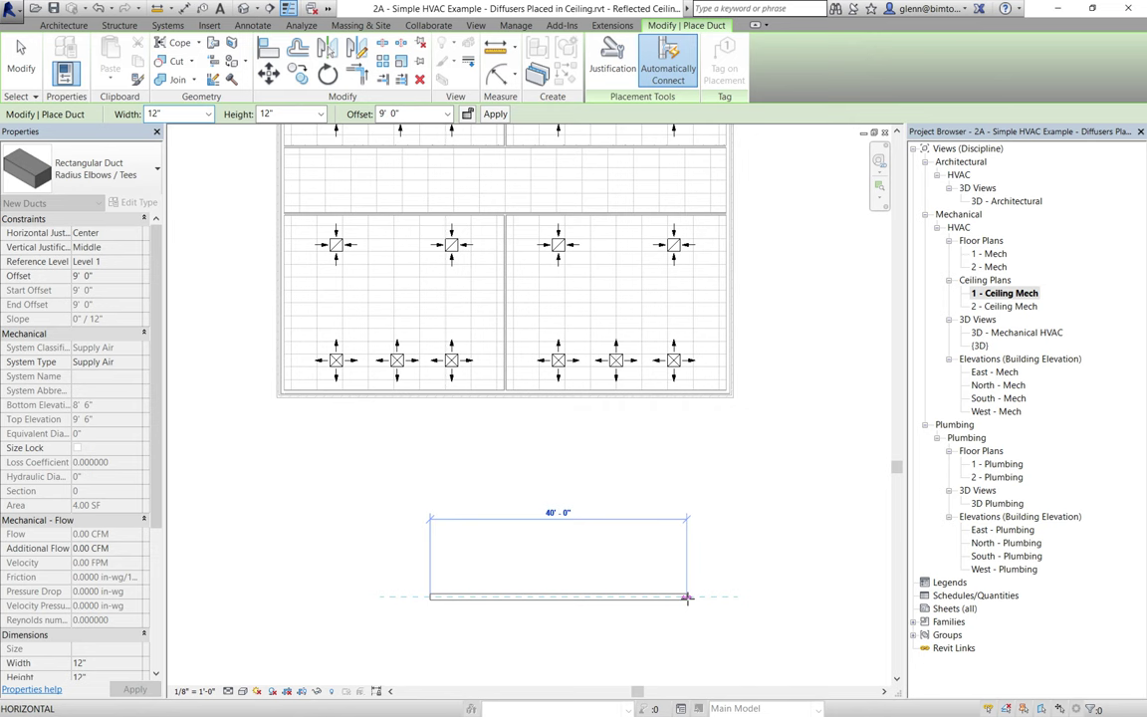
# Finish the 12" x 12" duct: a 40' horizontal run turning up 15' 6" through an elbow.
pyautogui.click(691, 508)
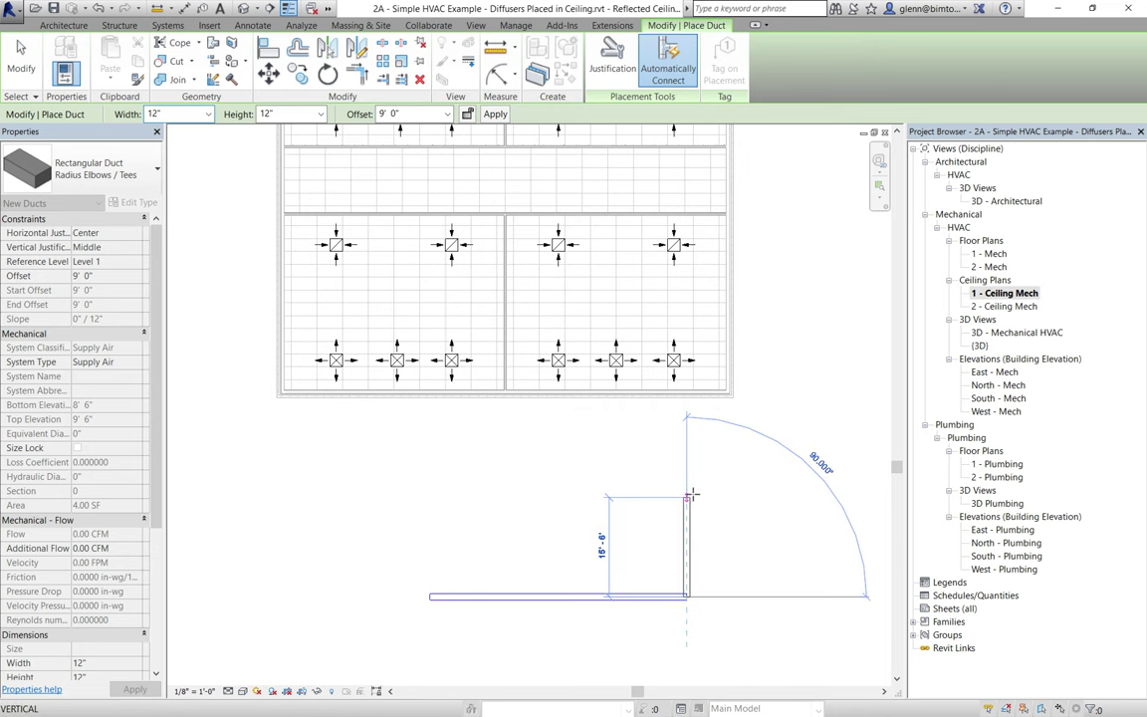
pyautogui.click(689, 489)
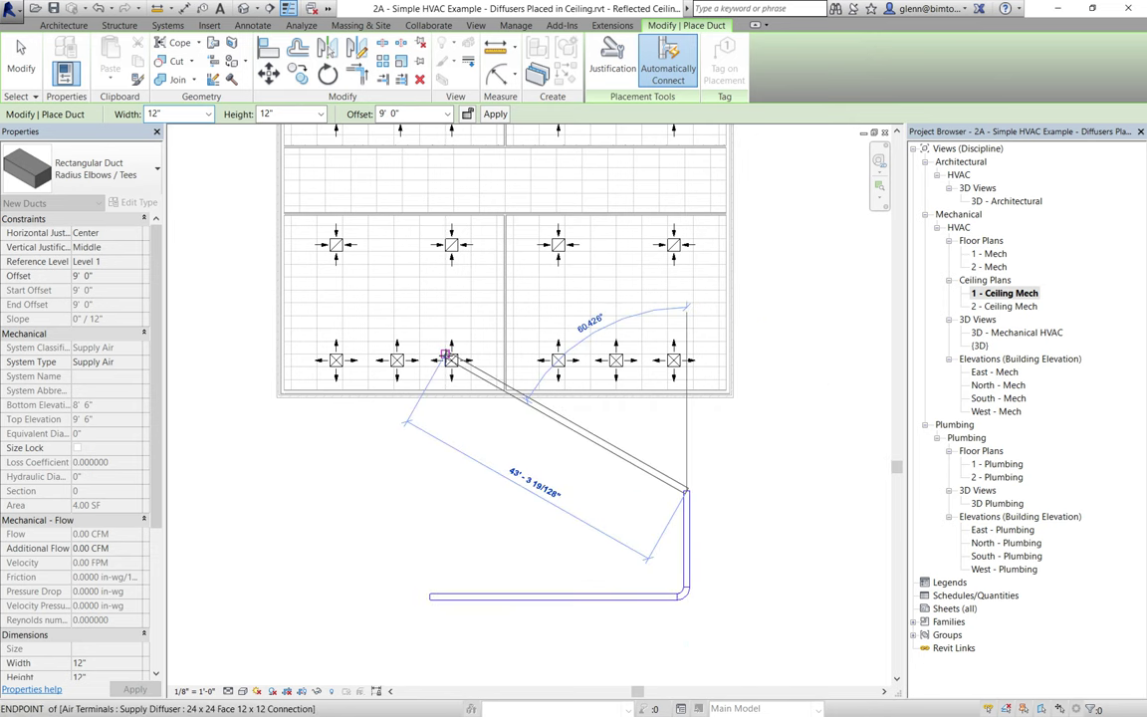
pyautogui.click(19, 50)
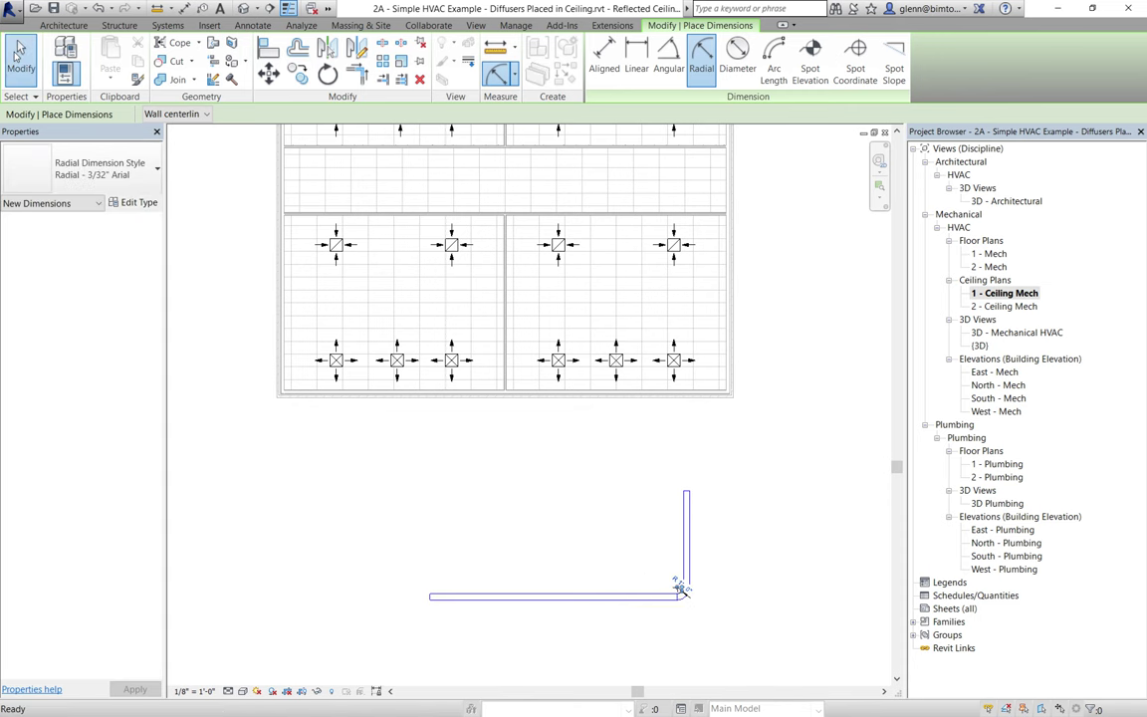
pyautogui.press('Escape')
pyautogui.press('Escape')
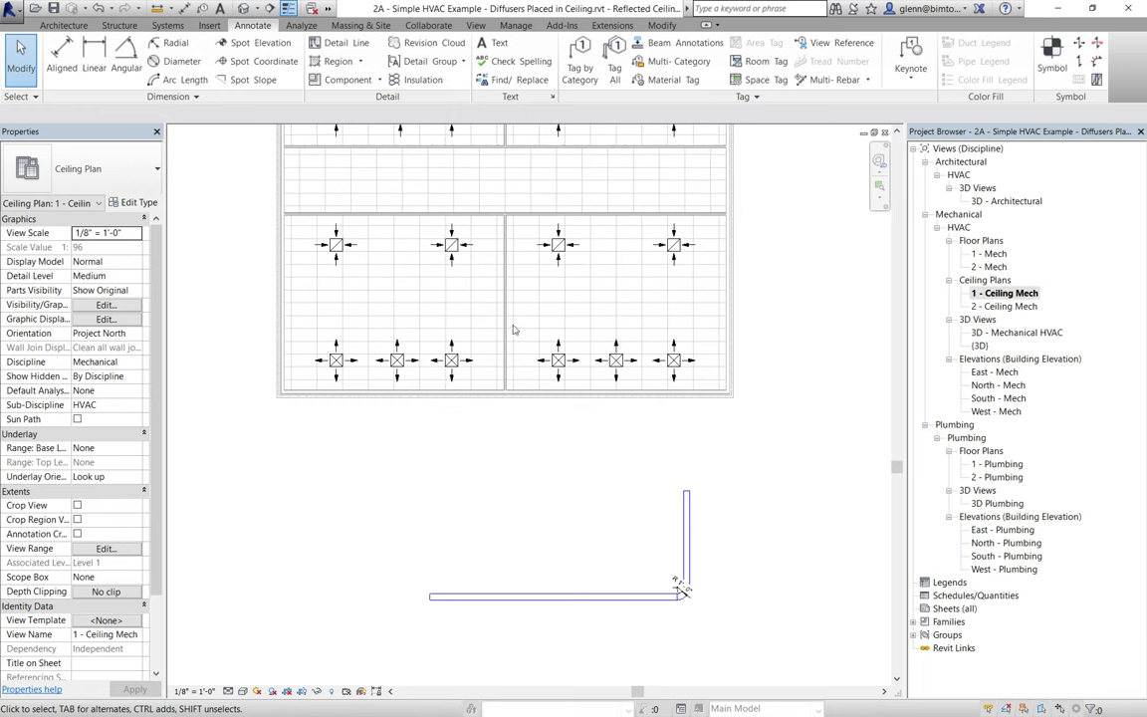
# Start the Place Duct tool from the Systems tab's HVAC panel.
pyautogui.click(59, 25)
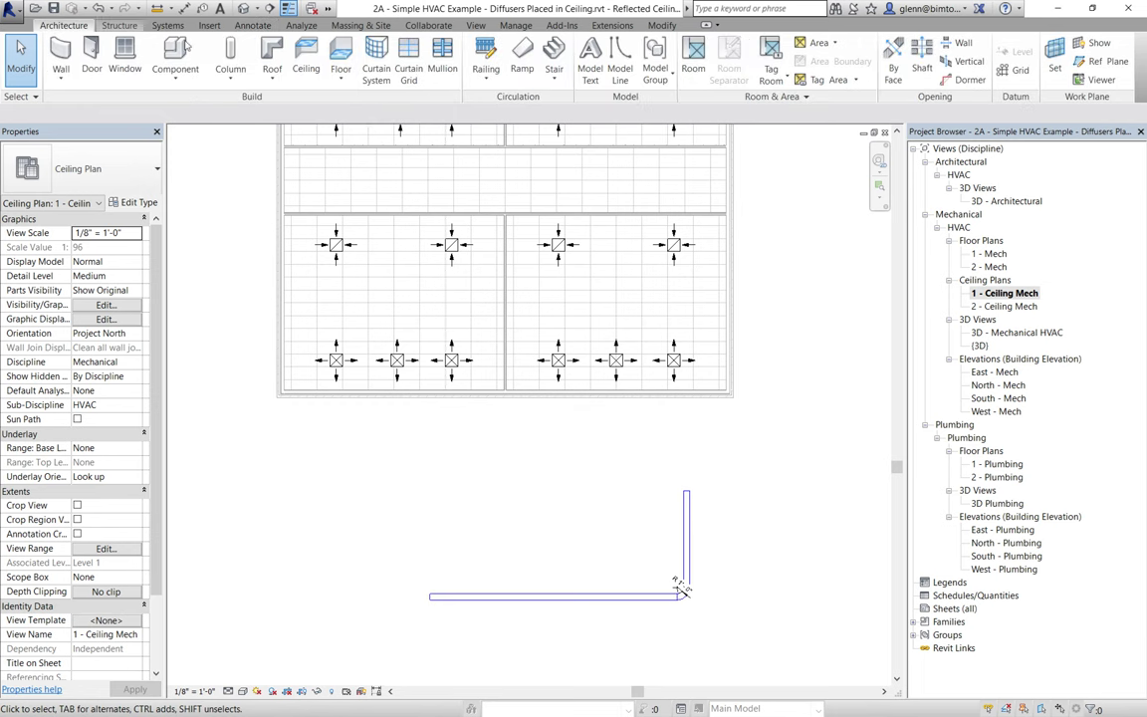
pyautogui.click(290, 27)
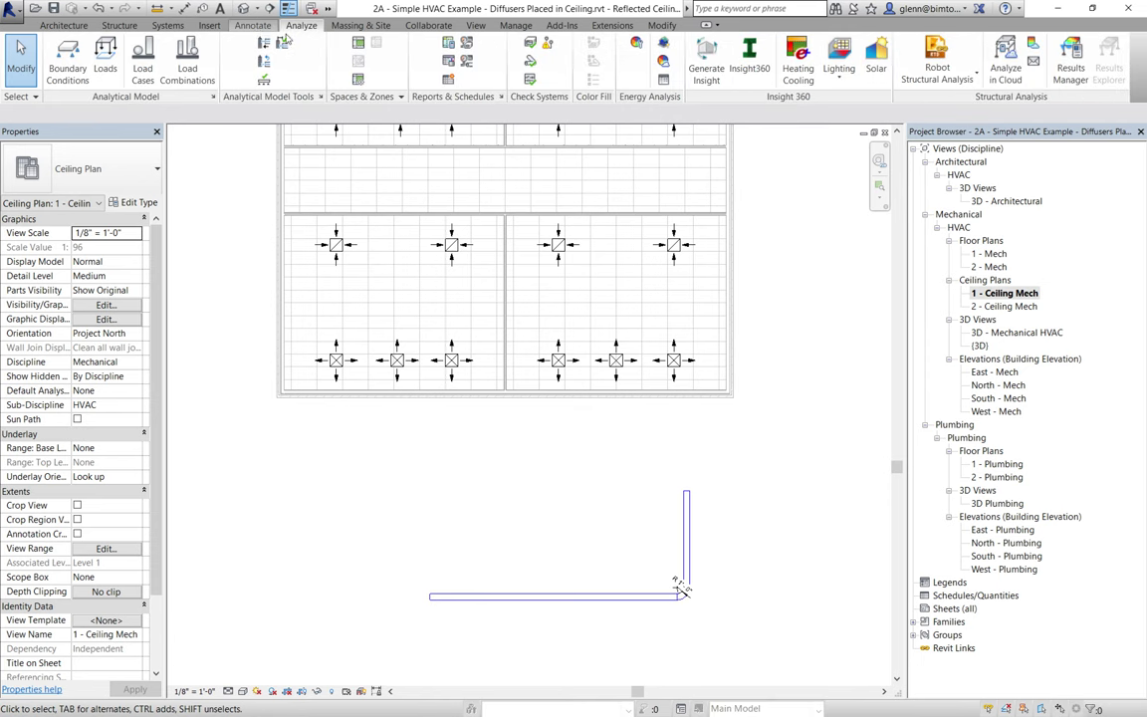
pyautogui.click(161, 25)
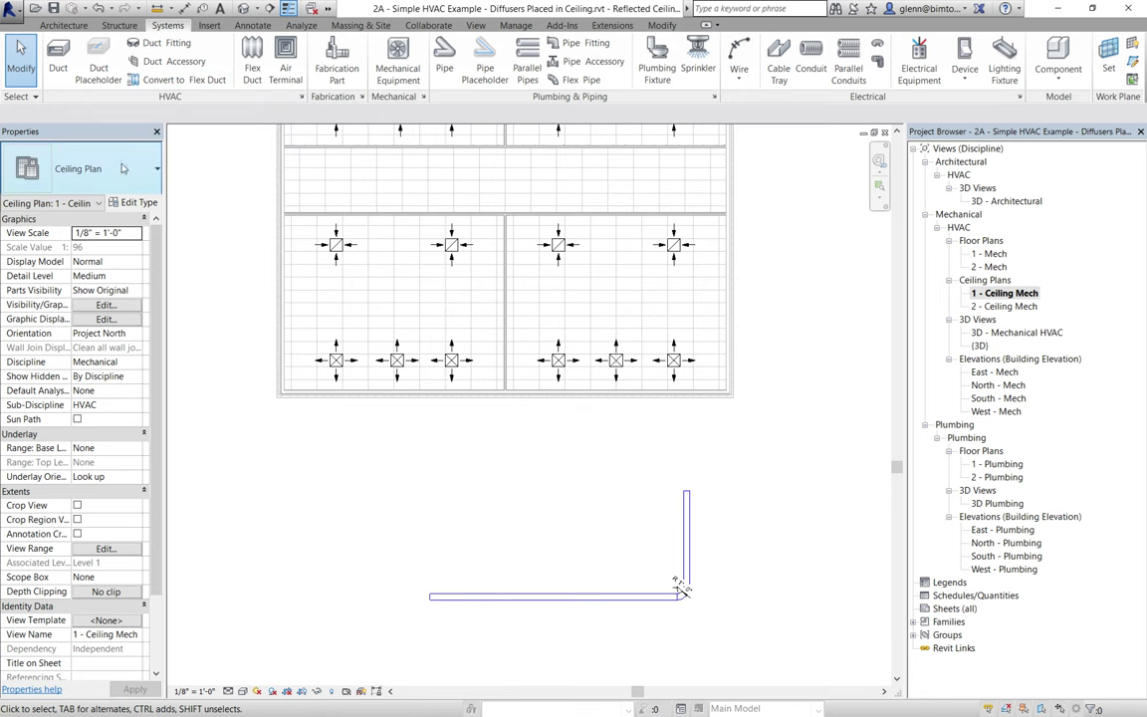
pyautogui.click(61, 58)
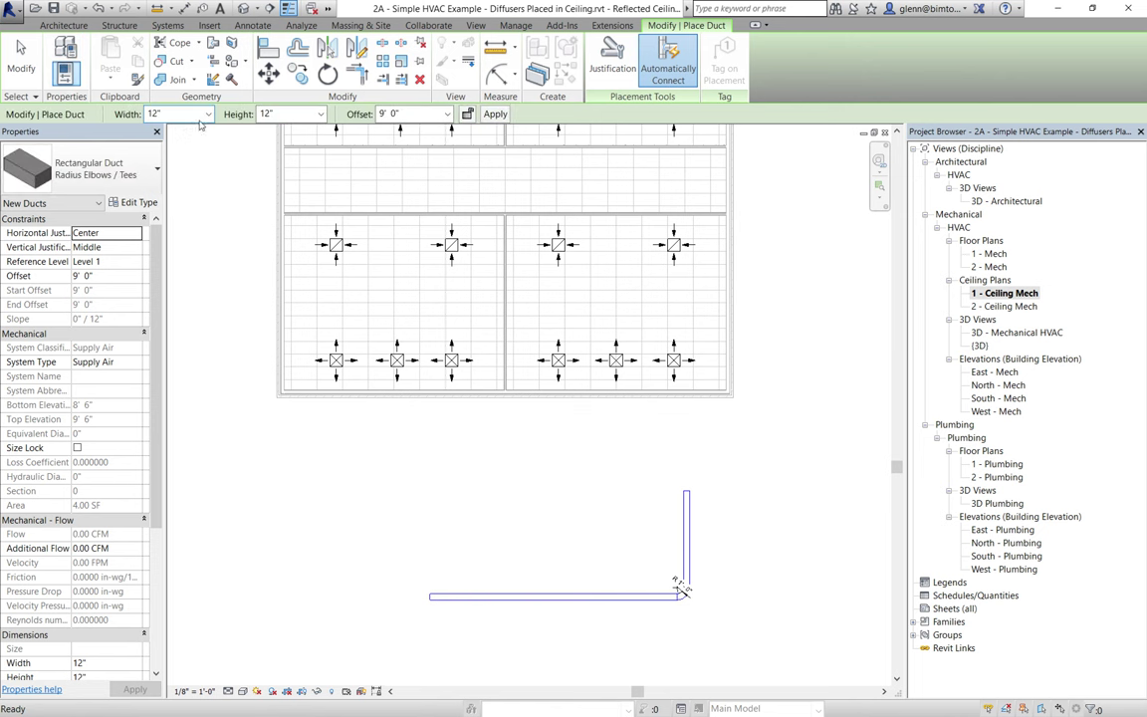
# Set the duct width to 24" and draw a run going right, then up through an elbow.
pyautogui.click(209, 116)
pyautogui.click(209, 114)
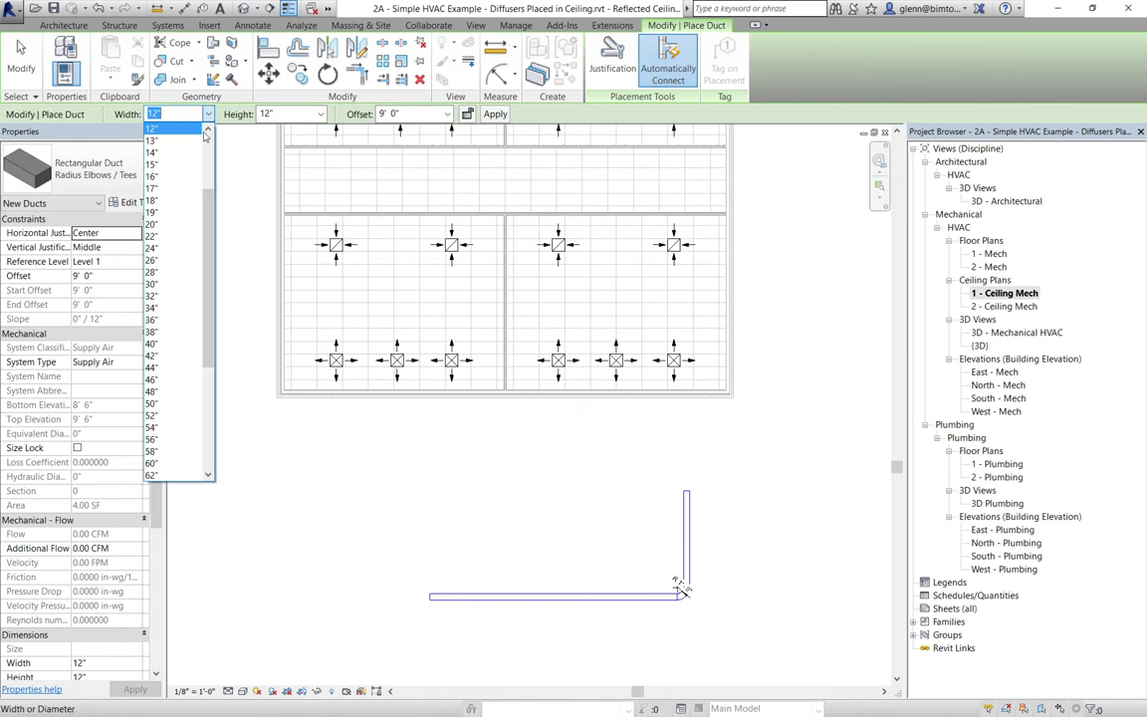
pyautogui.click(173, 248)
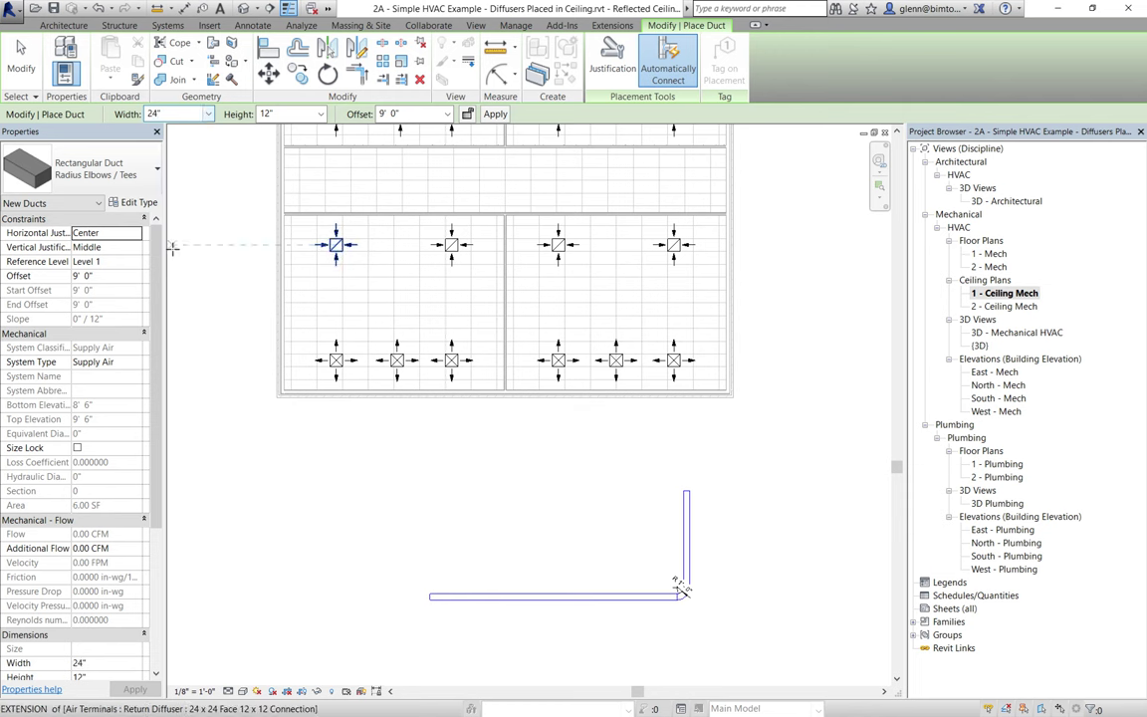
pyautogui.click(438, 657)
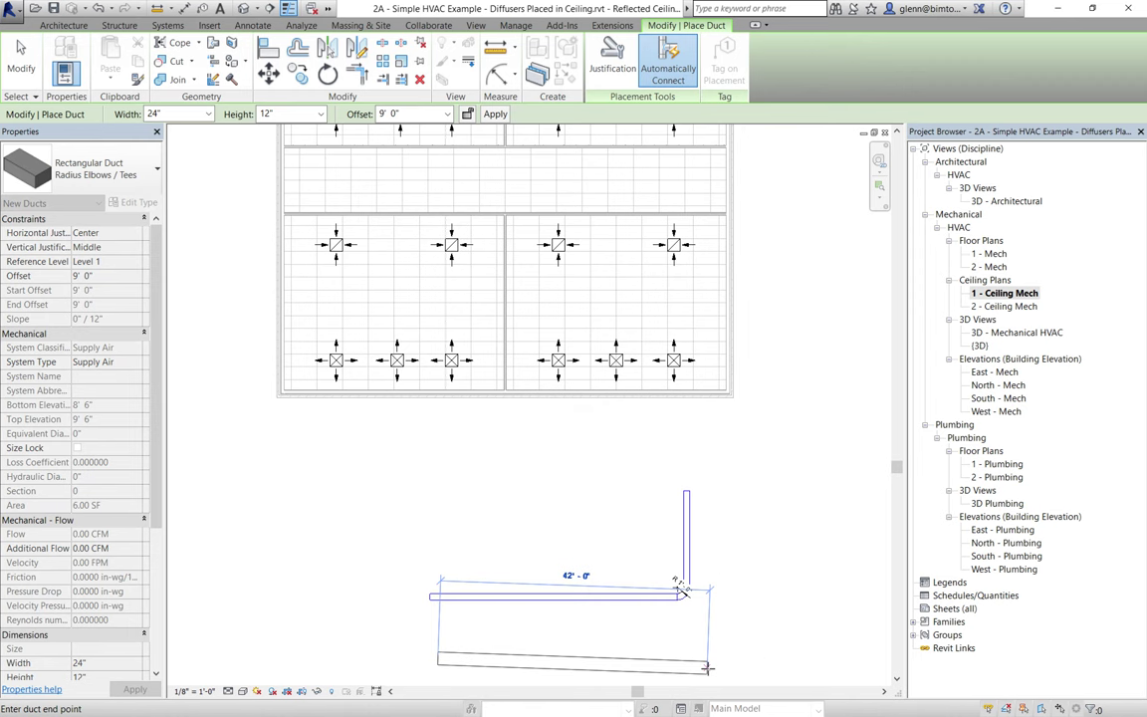
pyautogui.click(760, 547)
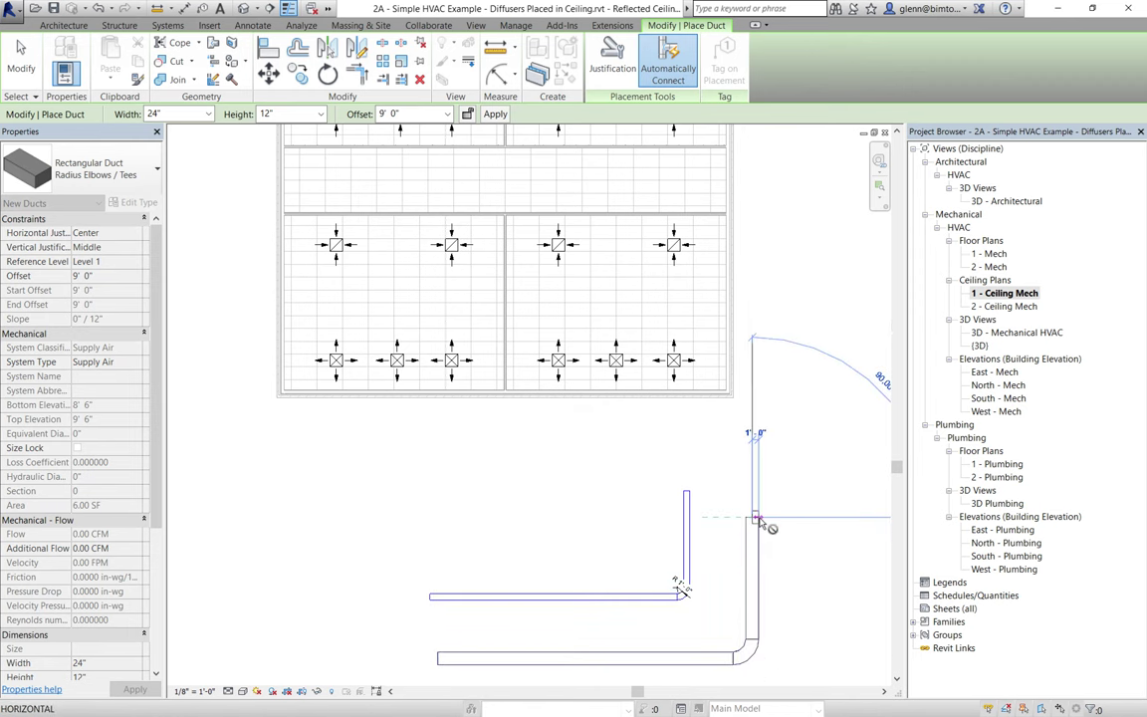
pyautogui.click(757, 518)
pyautogui.press('super+a')
pyautogui.press('Escape')
pyautogui.press('Escape')
pyautogui.press('Escape')
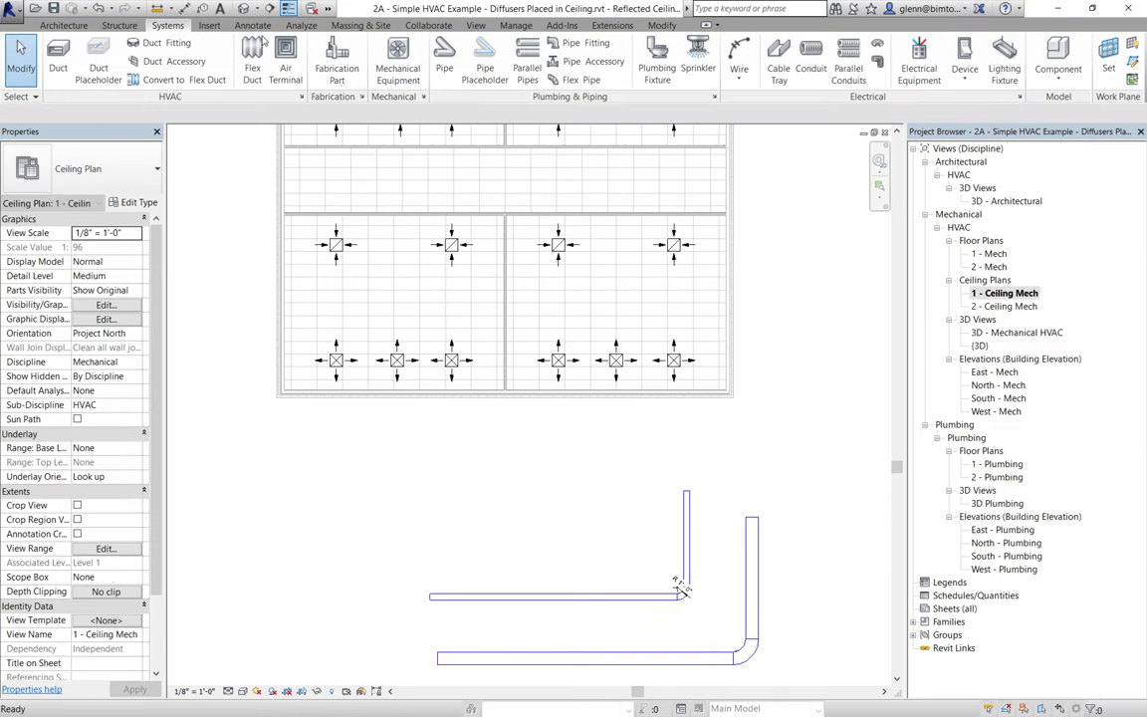
# Add a radial dimension to the new elbow, then restart the Duct tool.
pyautogui.click(252, 25)
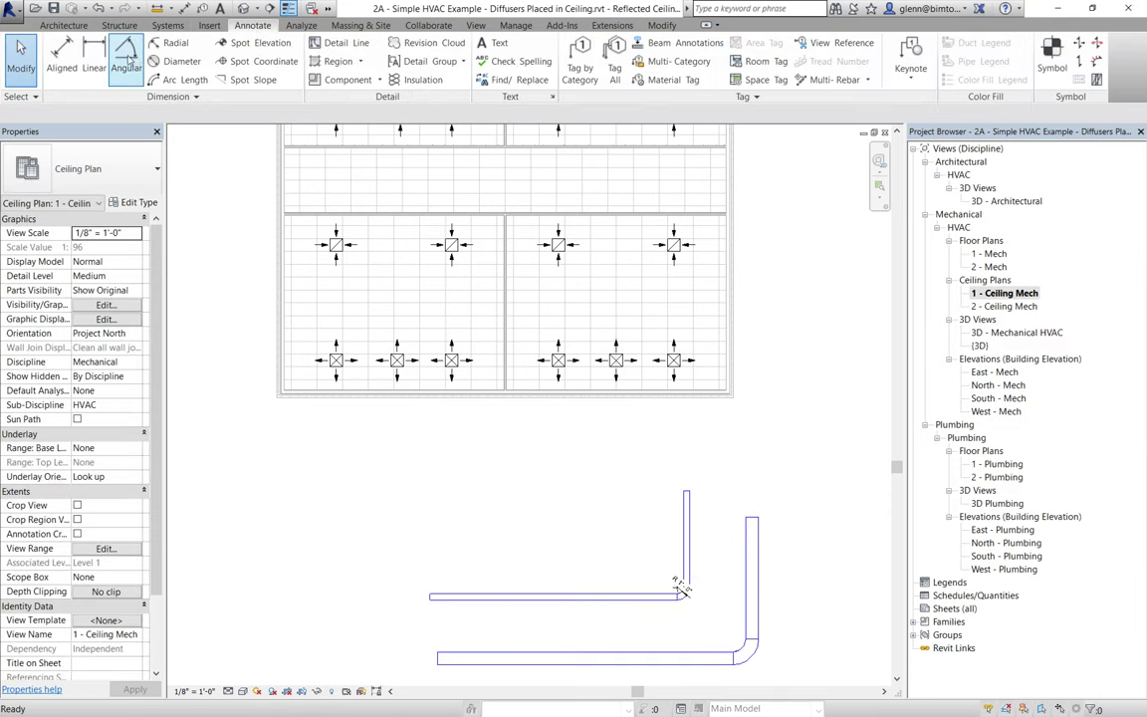
pyautogui.click(176, 43)
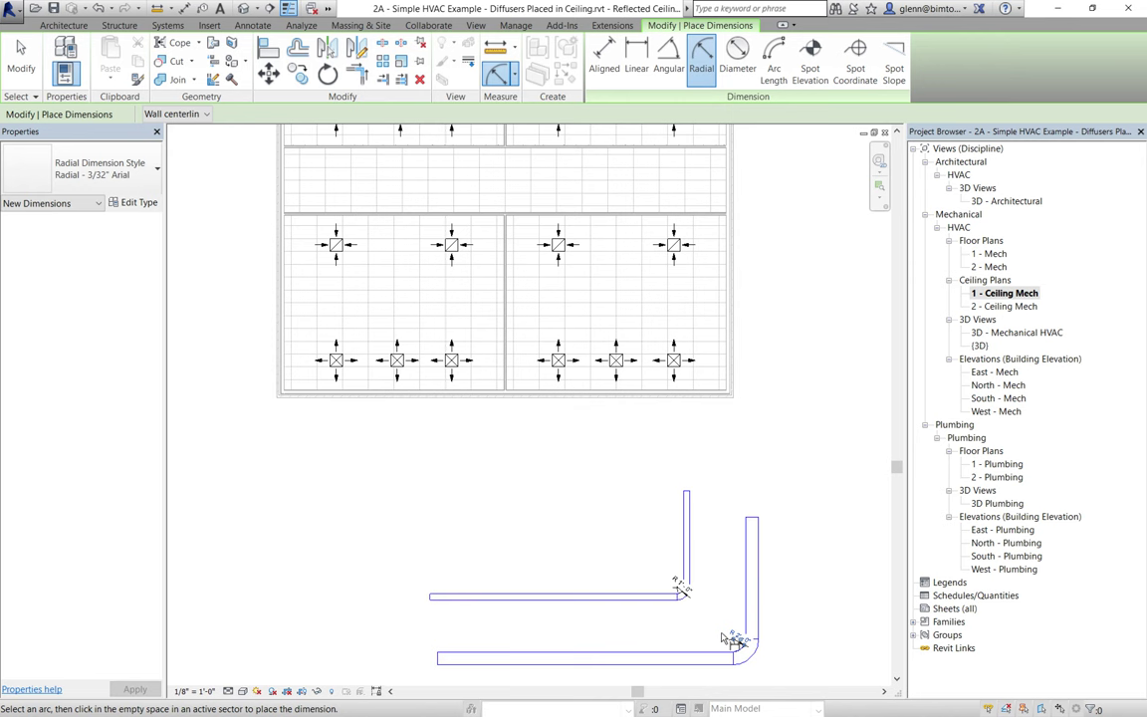
pyautogui.click(69, 26)
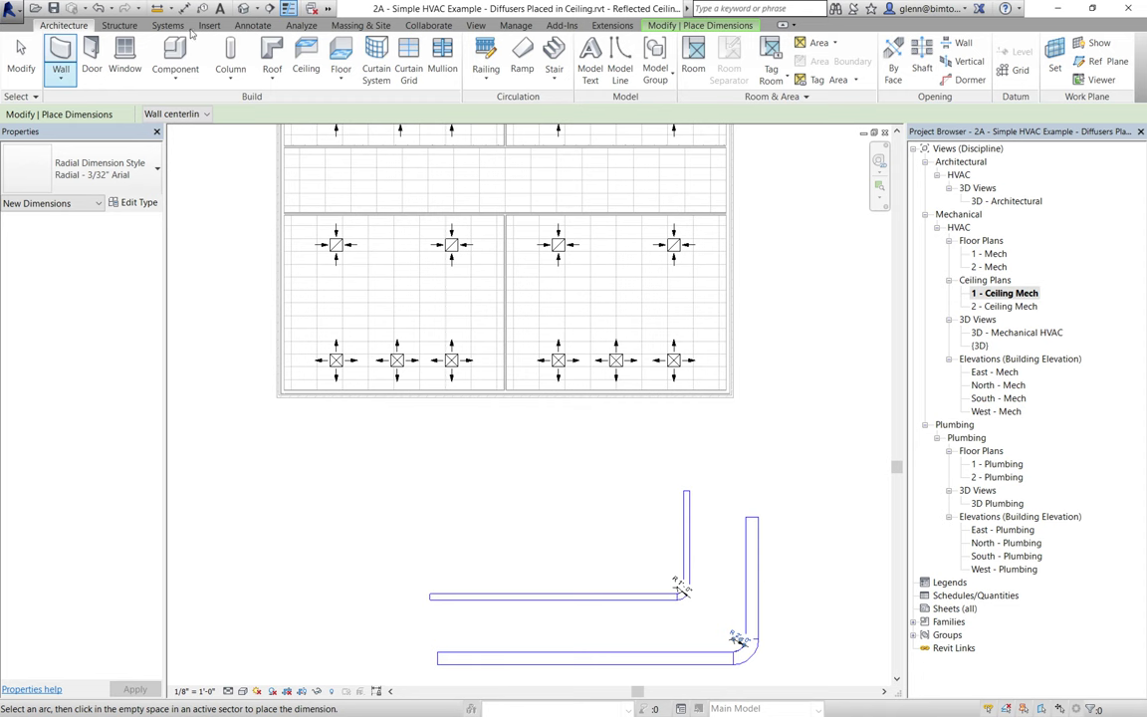
pyautogui.click(301, 26)
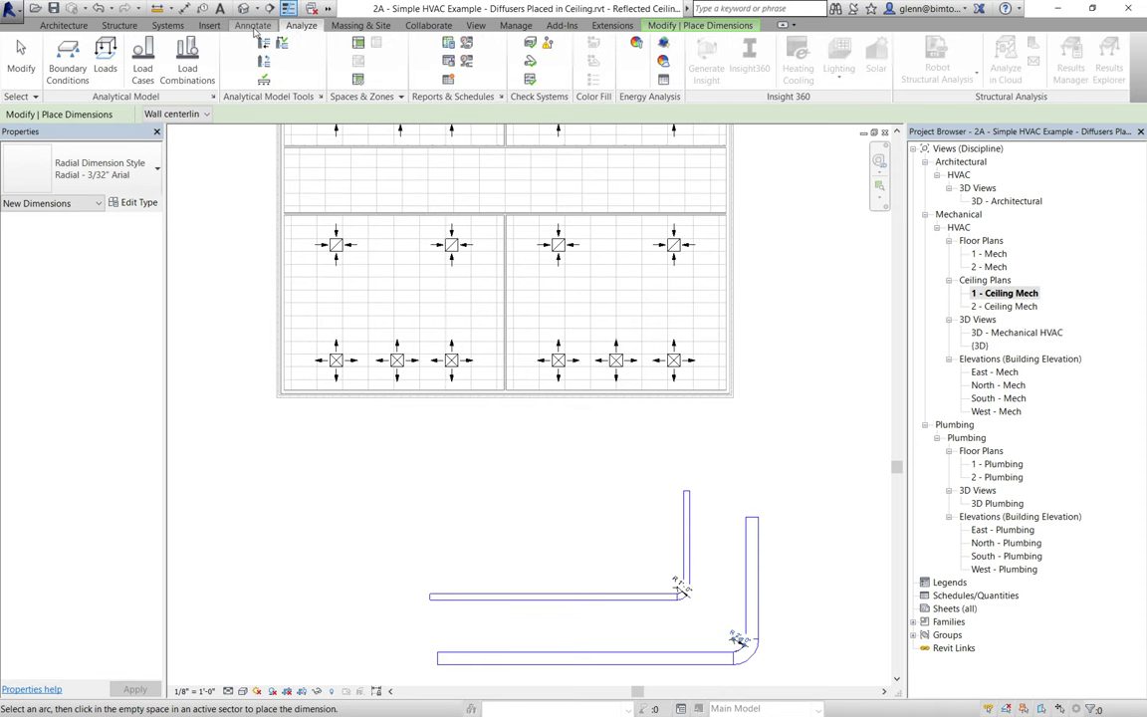
pyautogui.click(169, 26)
pyautogui.click(57, 58)
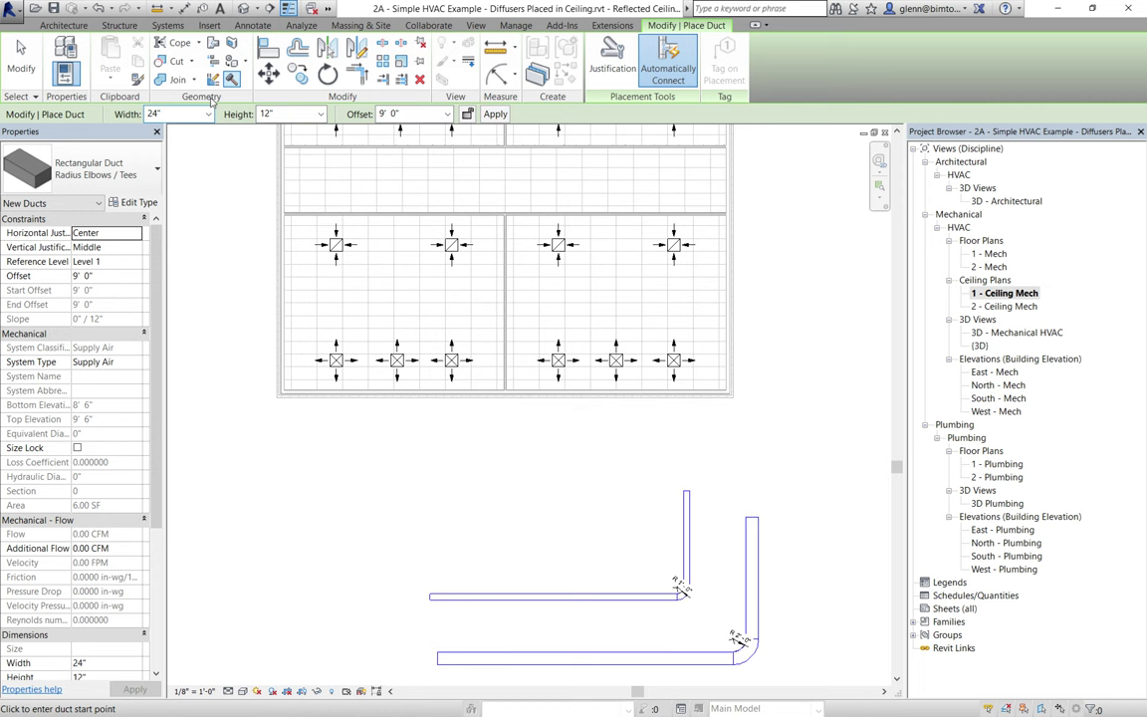
# Draw a 12" duct from the left below the diffusers, running right and elbowing upward.
pyautogui.click(209, 114)
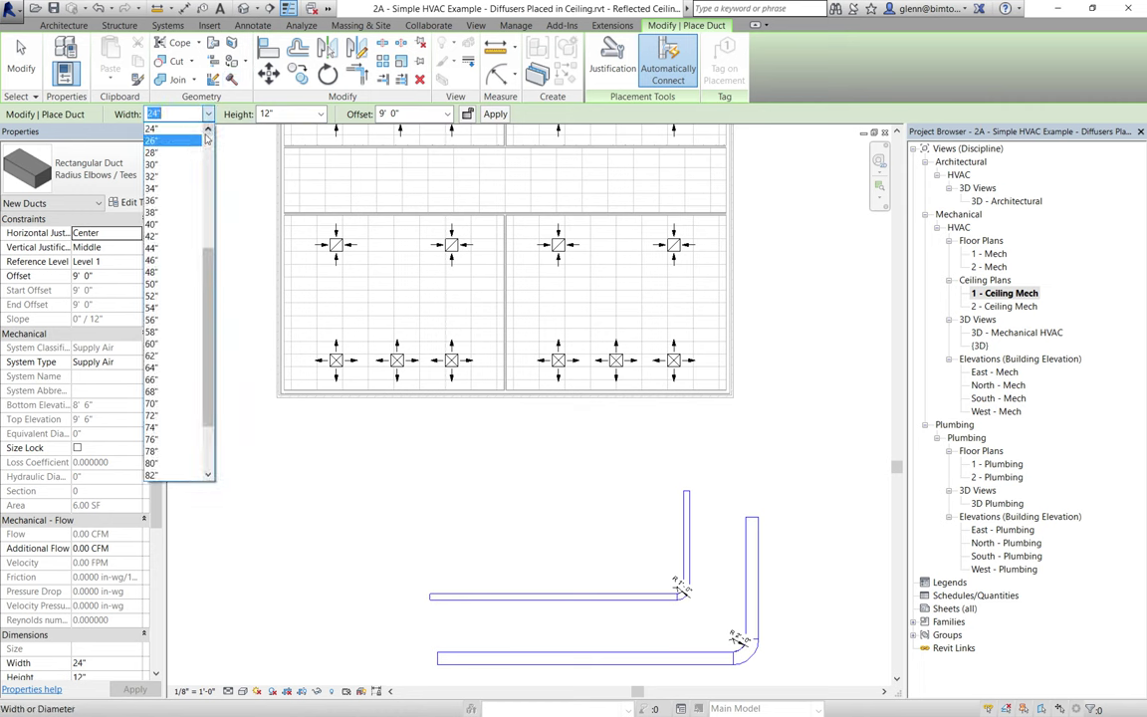
pyautogui.click(207, 131)
pyautogui.scroll(3, 149, 164)
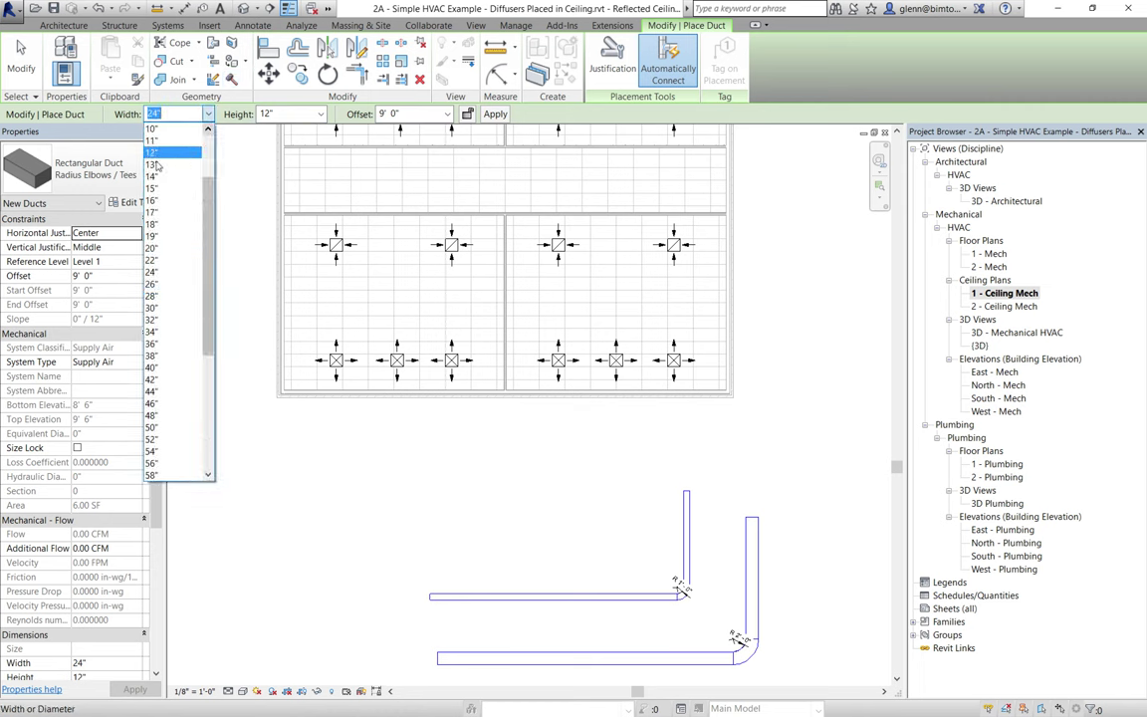
pyautogui.click(152, 152)
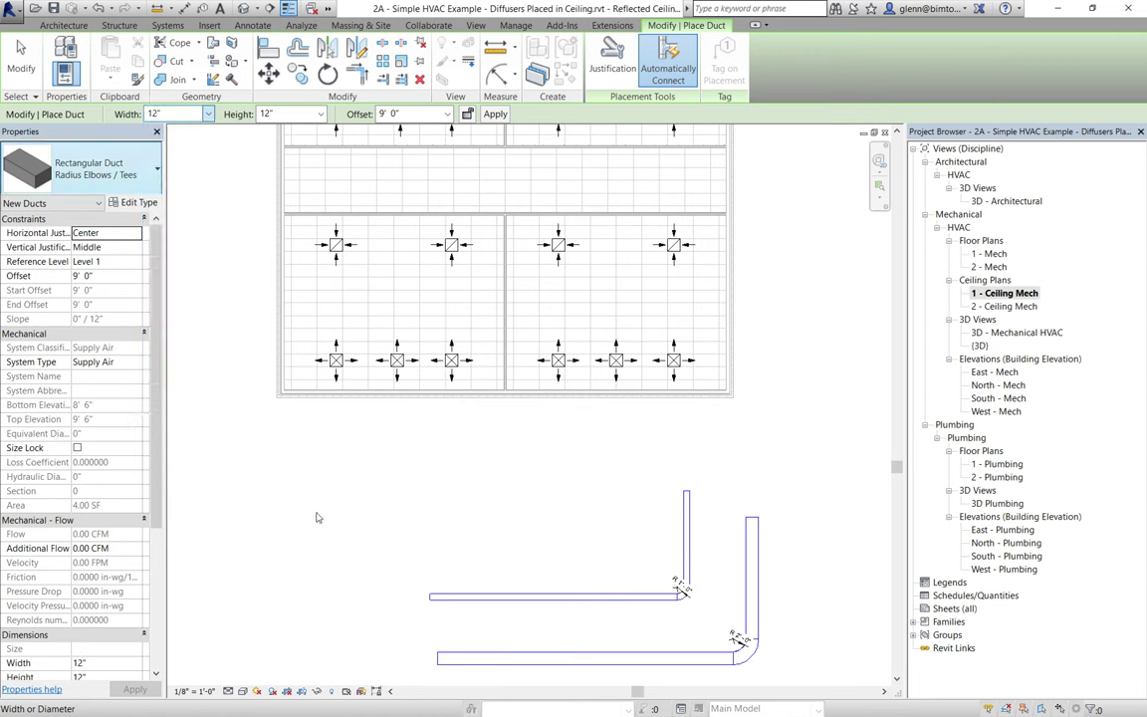
pyautogui.click(303, 517)
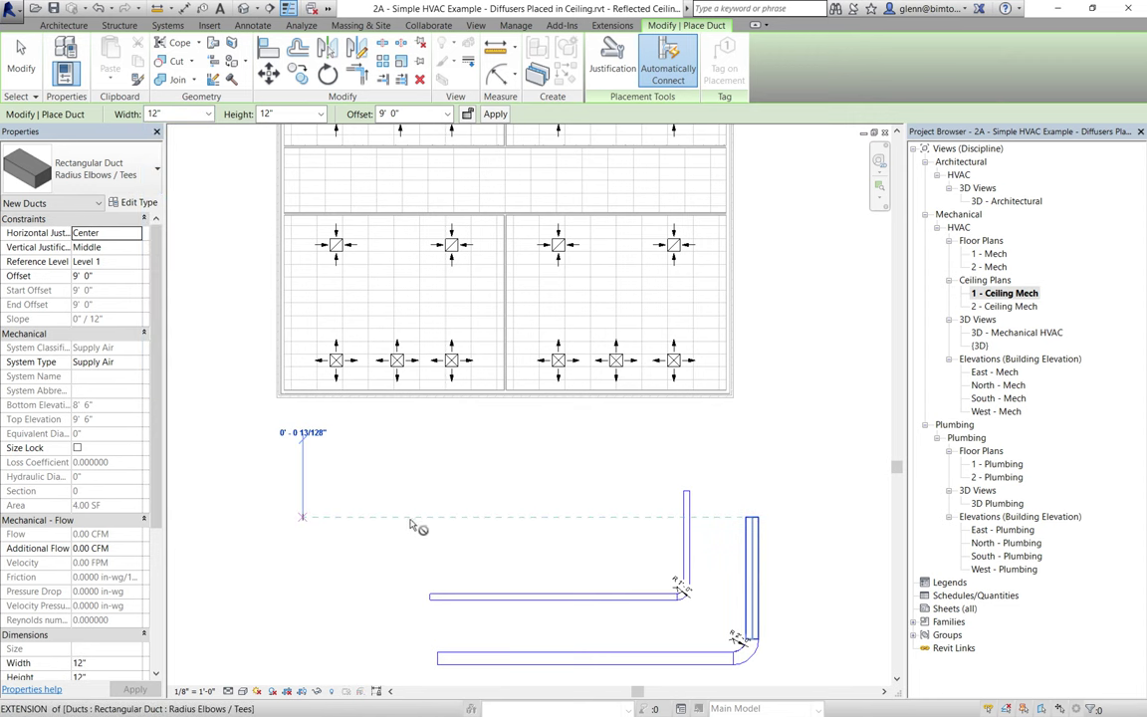
pyautogui.click(451, 517)
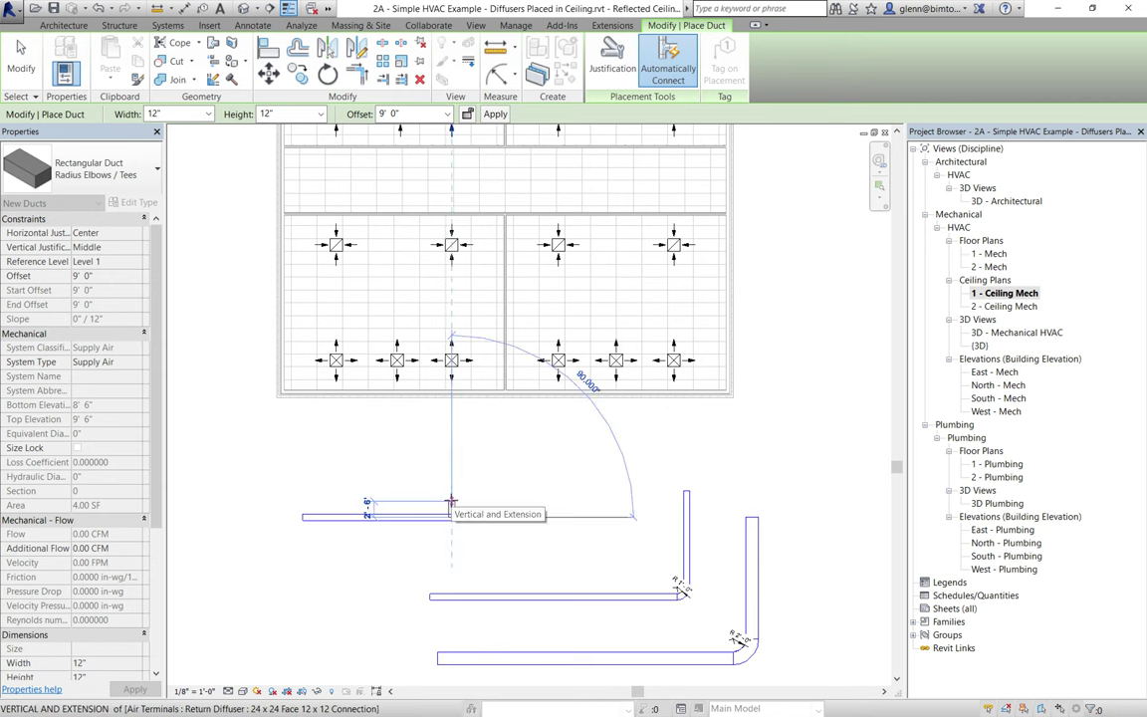
pyautogui.click(451, 503)
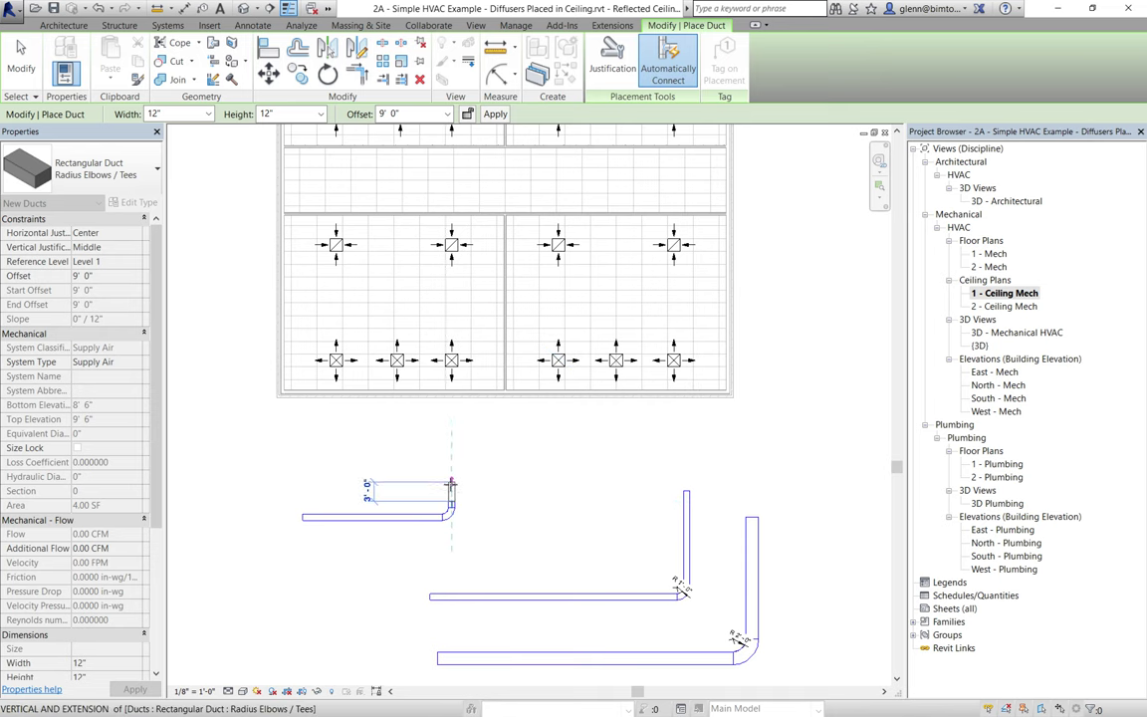
pyautogui.click(20, 59)
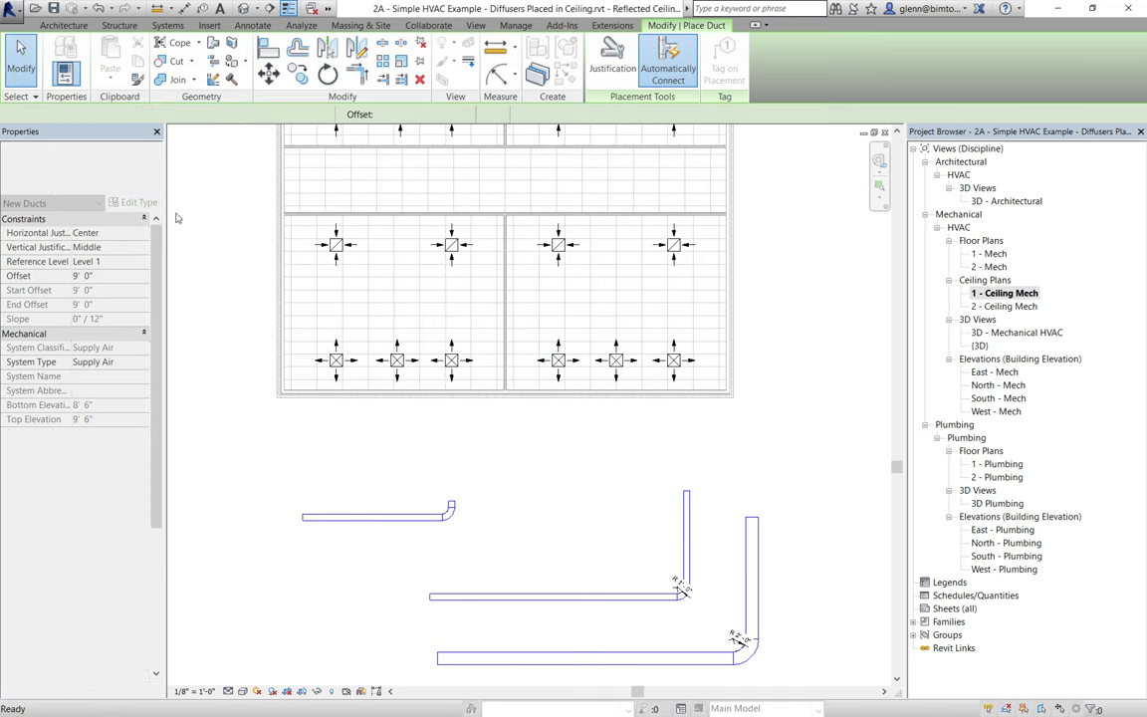
# Try deleting the left elbow, then cancel the error so the elbow stays.
pyautogui.click(450, 506)
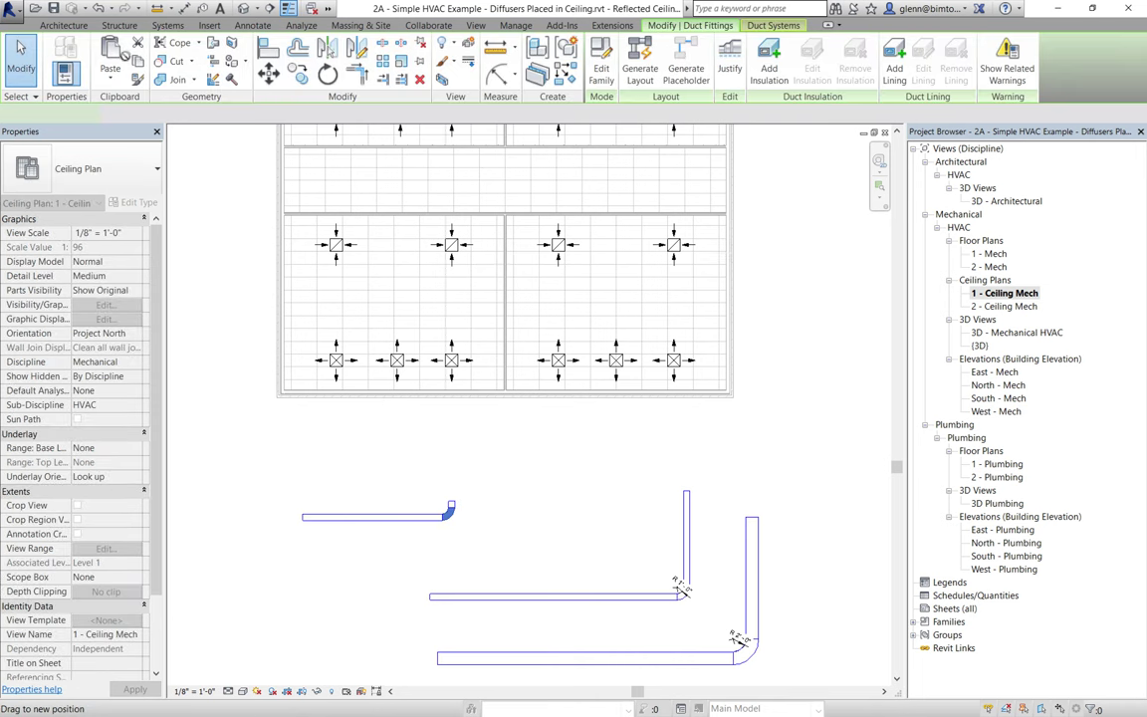
pyautogui.press('space')
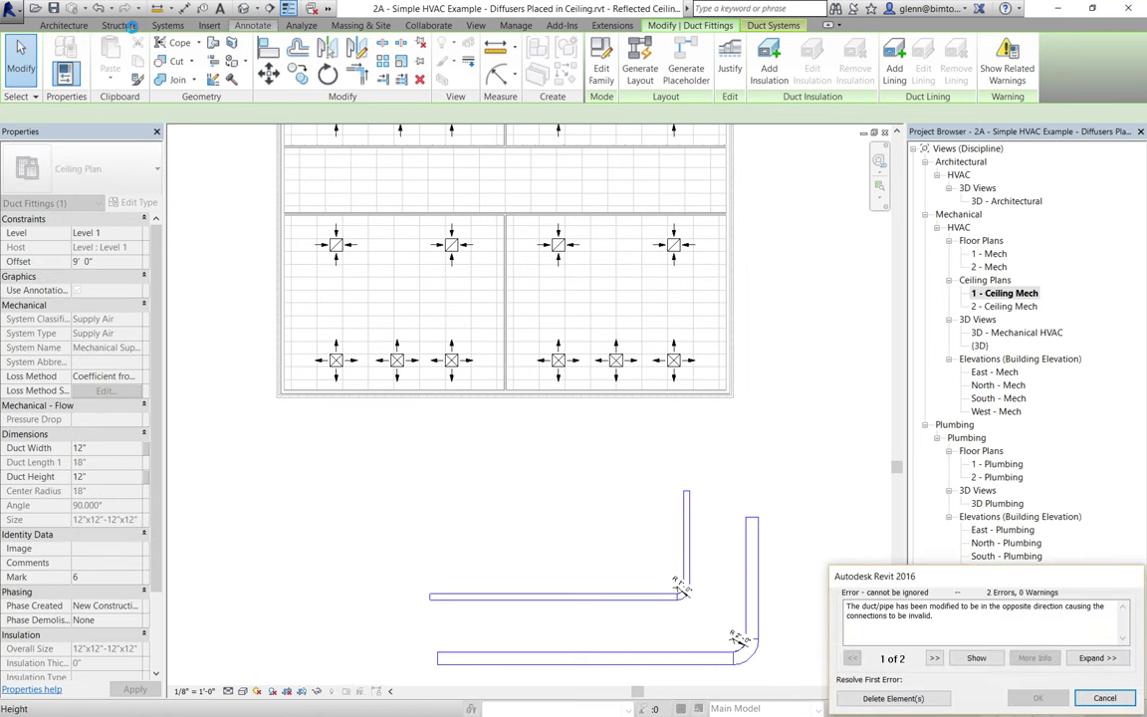
pyautogui.click(167, 25)
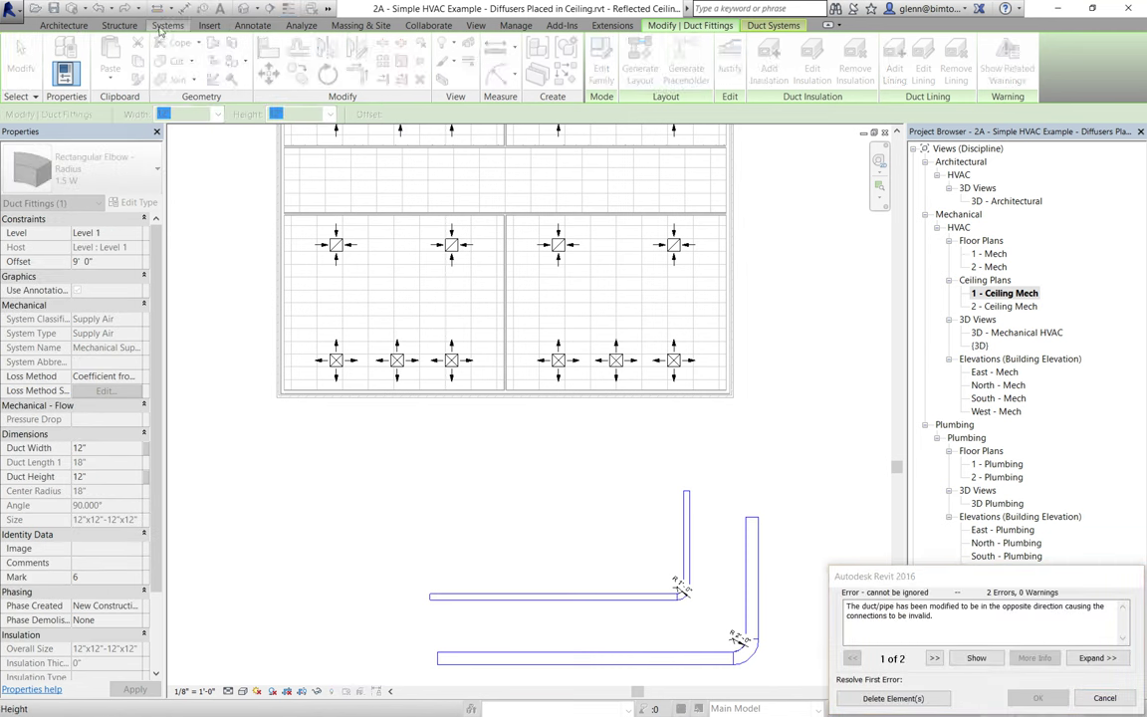
pyautogui.click(1103, 697)
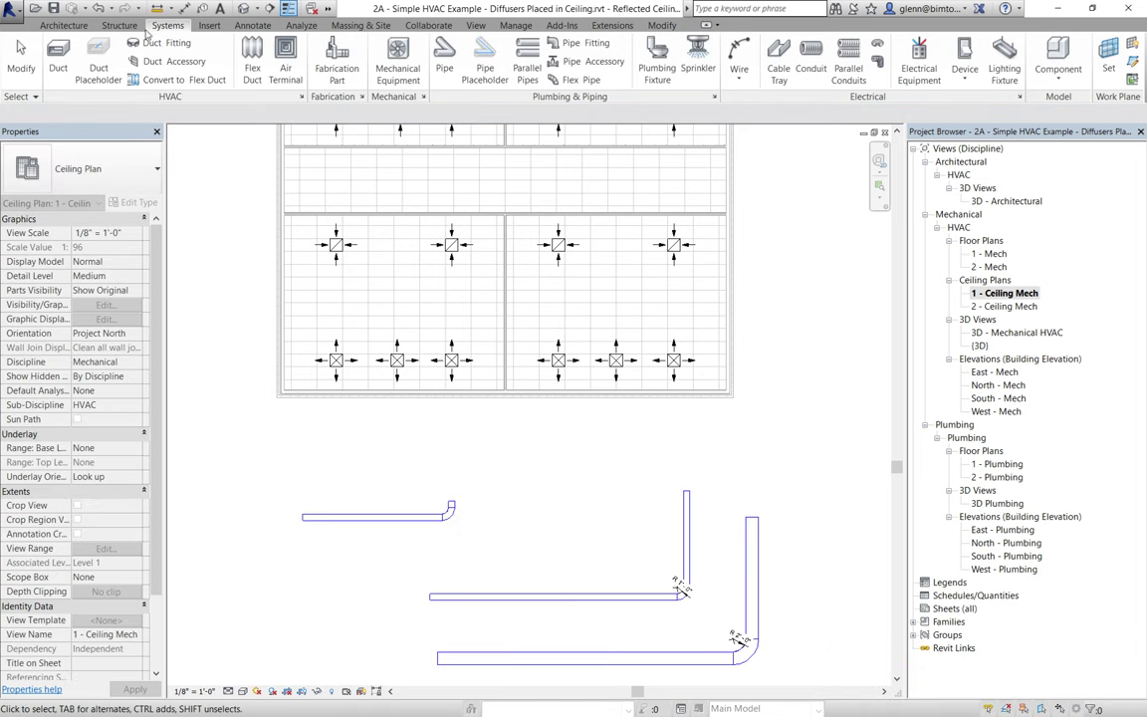
# Draw a straight 12" horizontal duct, about 25' long, starting just above the left elbow.
pyautogui.click(60, 61)
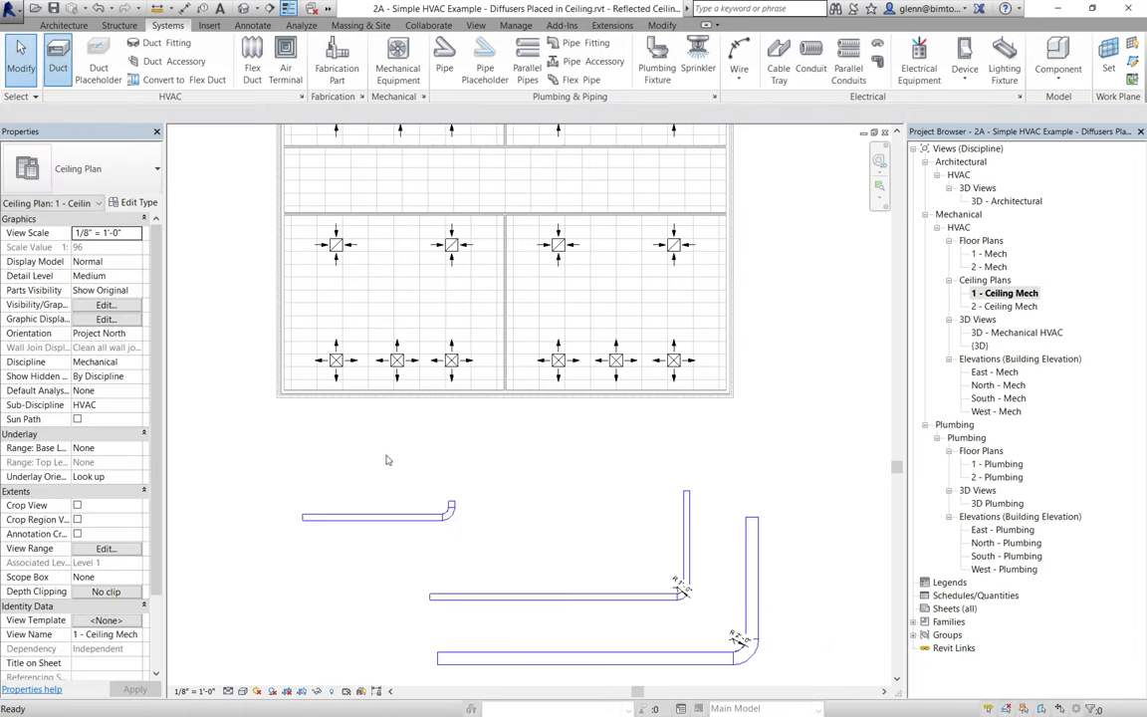
pyautogui.click(451, 490)
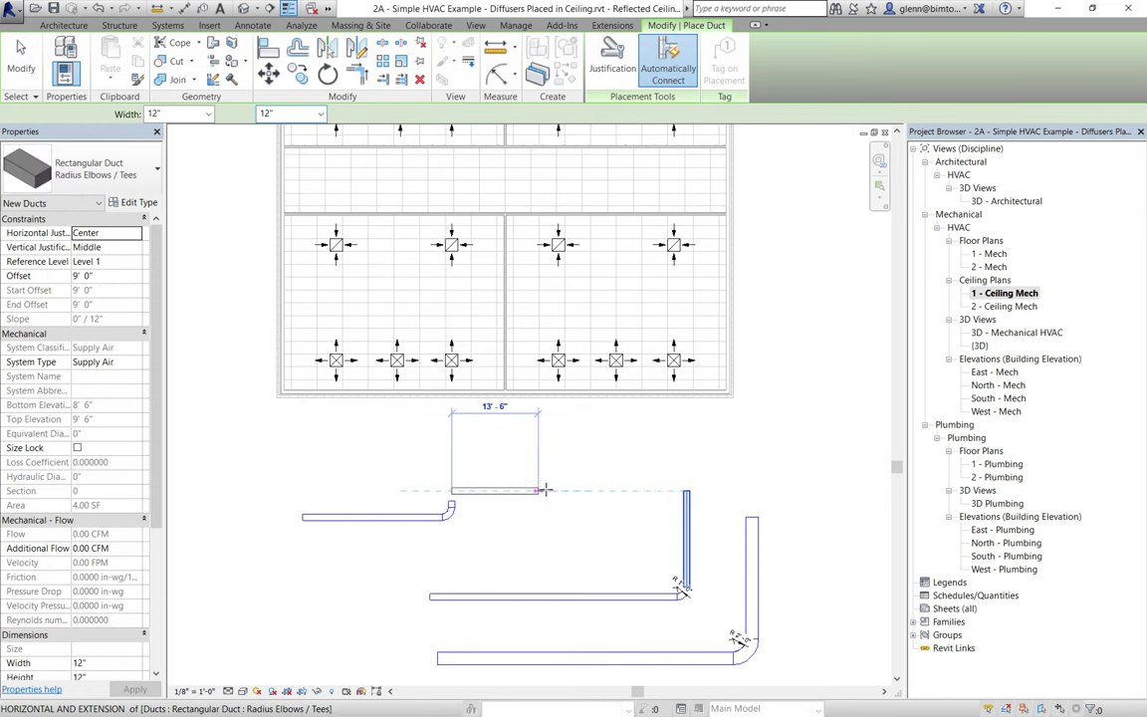
pyautogui.click(615, 490)
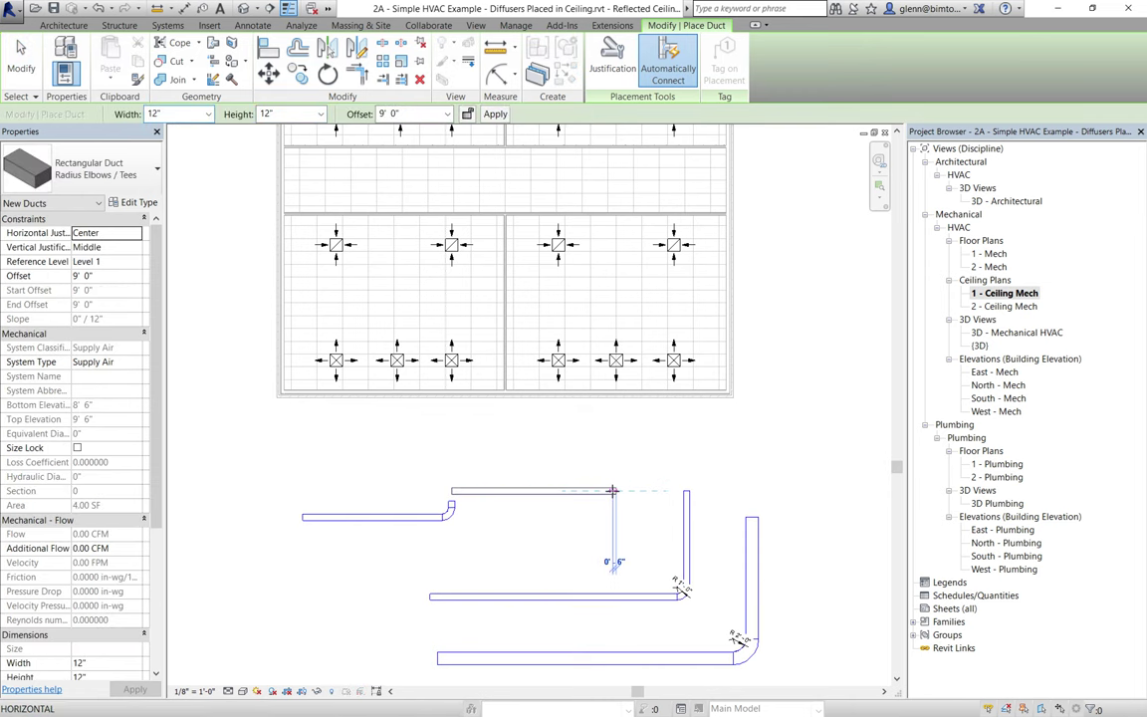
pyautogui.click(20, 47)
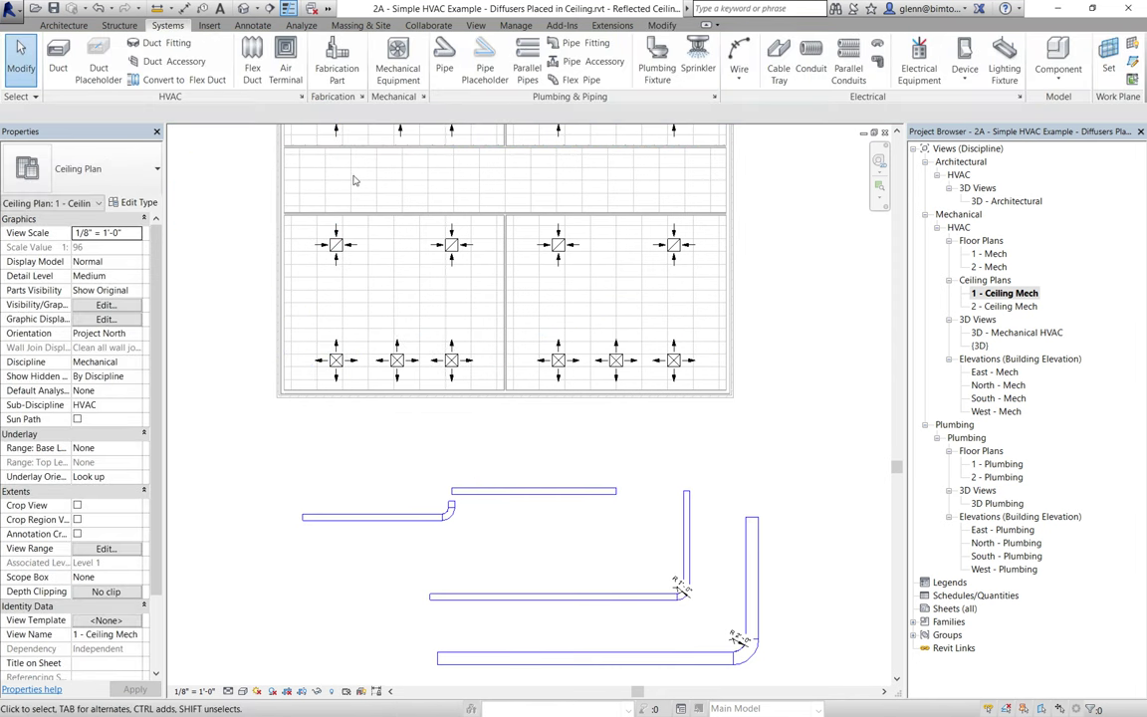
# Use TR (Trim/Extend to Corner) to join the upper duct to the left duct's elbow.
pyautogui.press('t')
pyautogui.press('r')
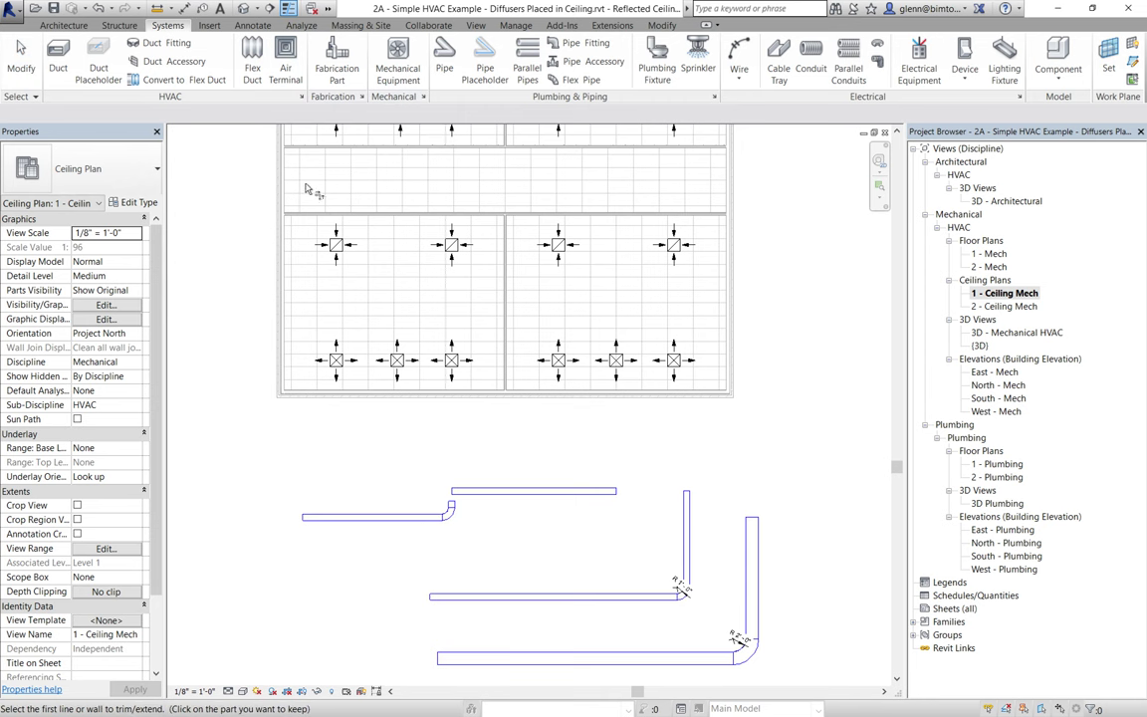
pyautogui.click(551, 497)
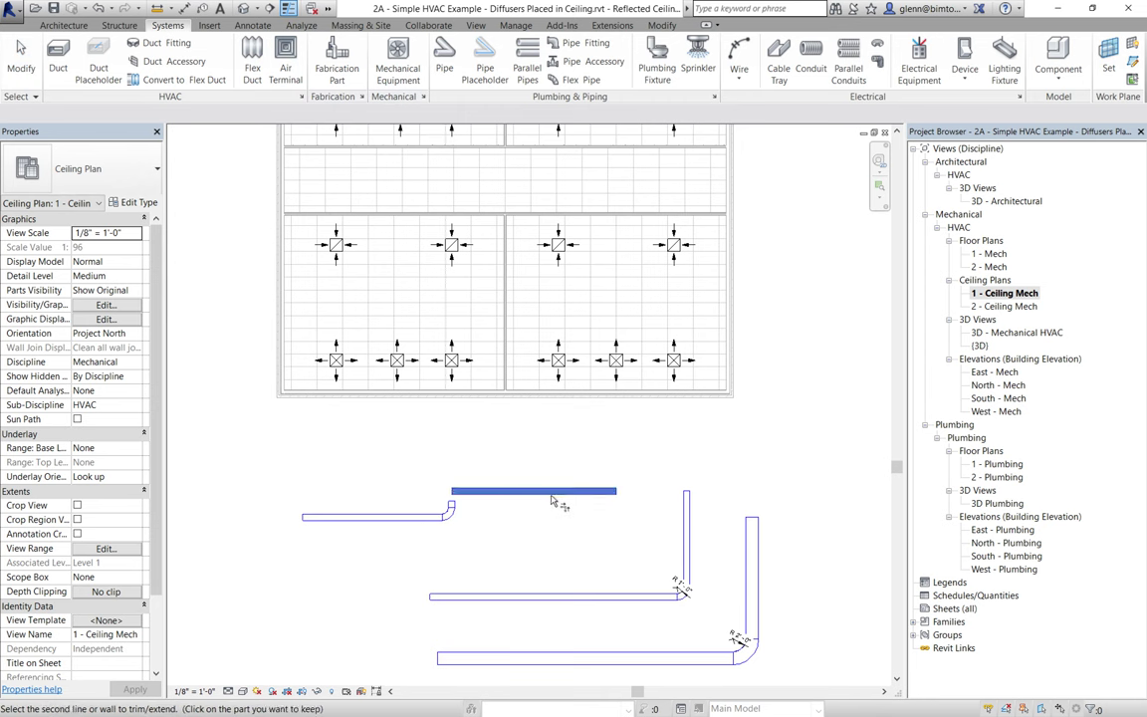
pyautogui.click(451, 508)
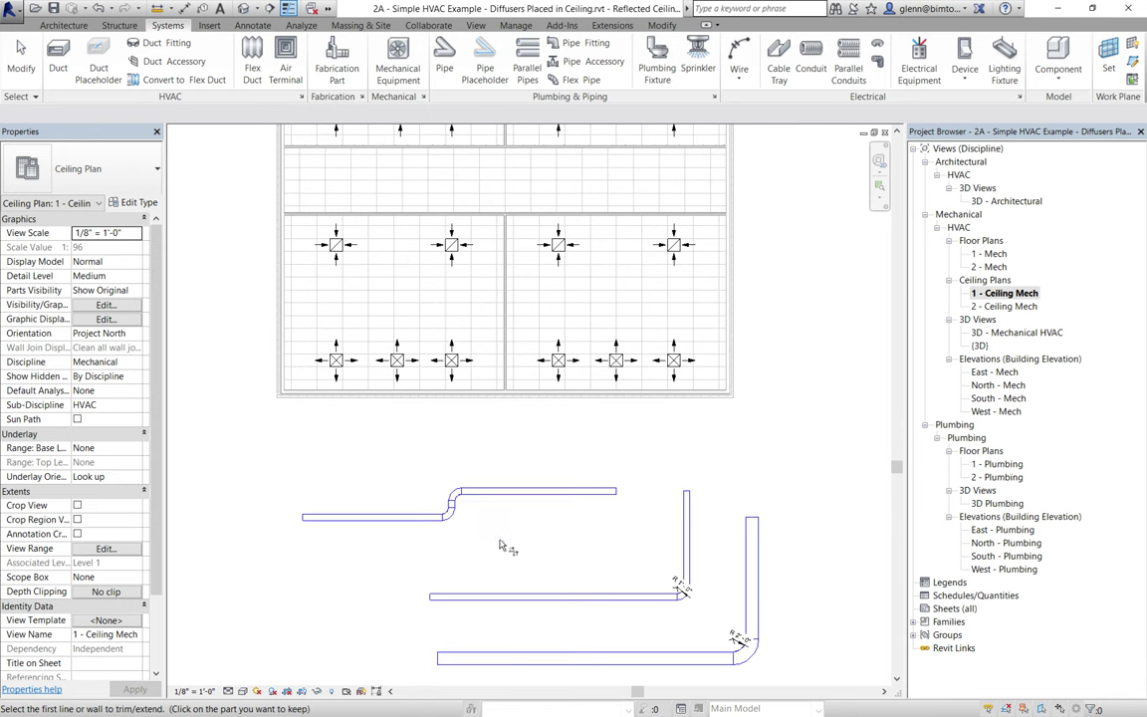
pyautogui.click(27, 62)
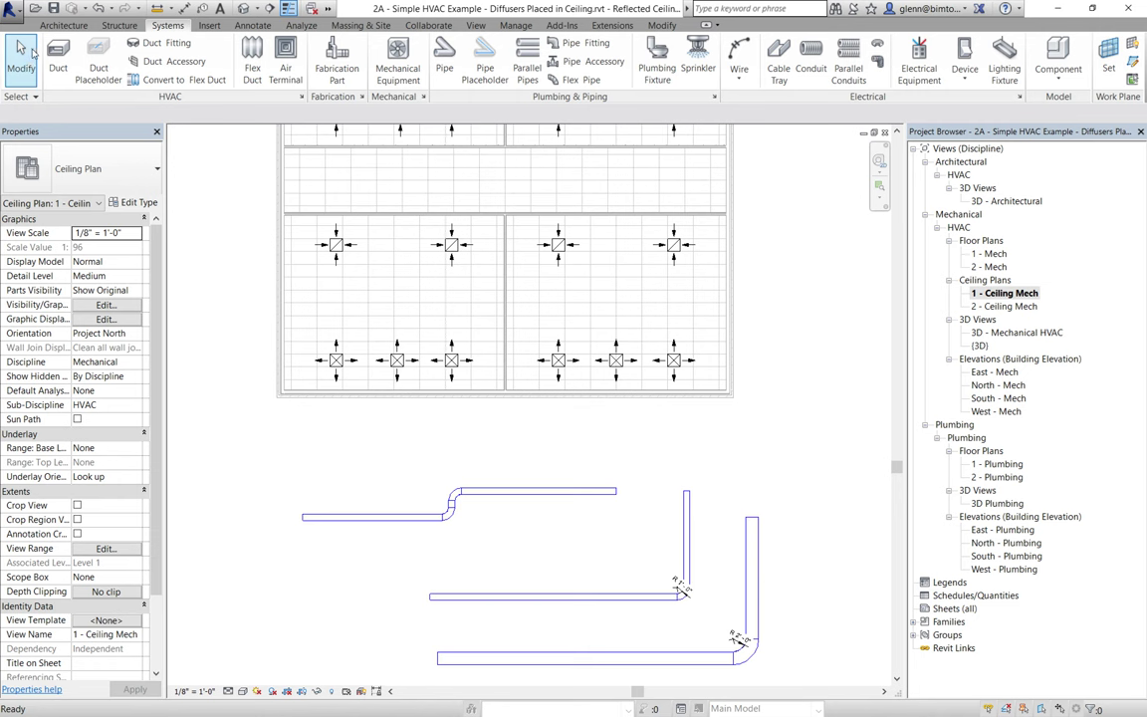
pyautogui.press('Tab')
pyautogui.click(388, 522)
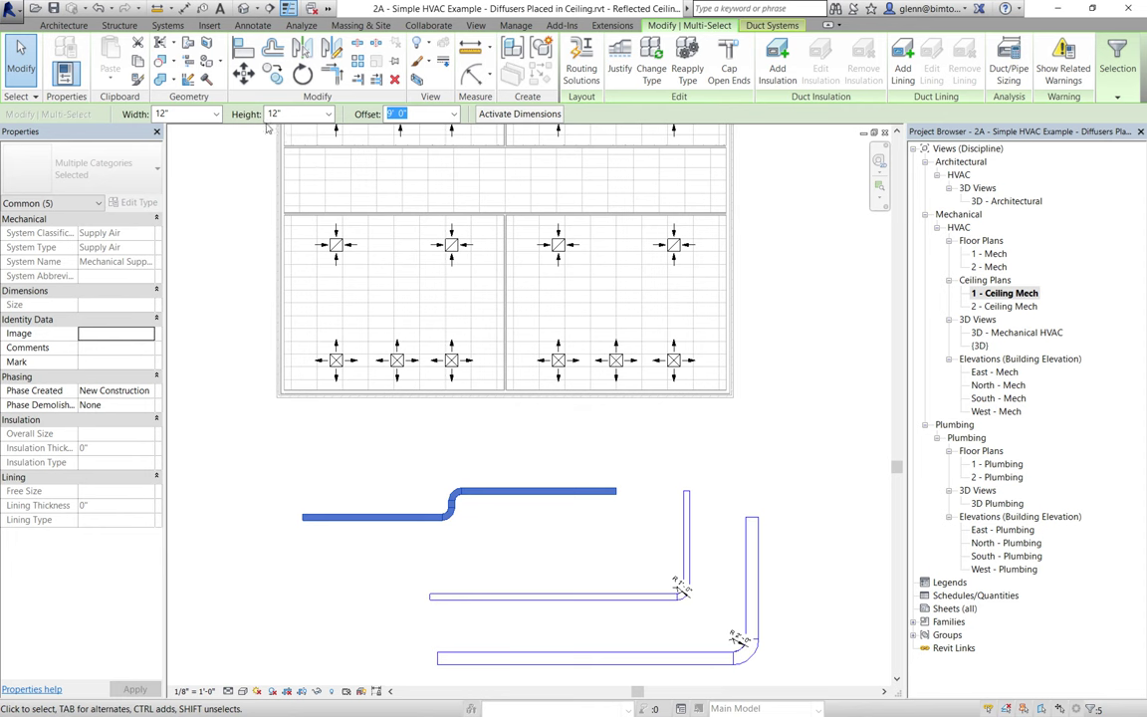
pyautogui.click(215, 113)
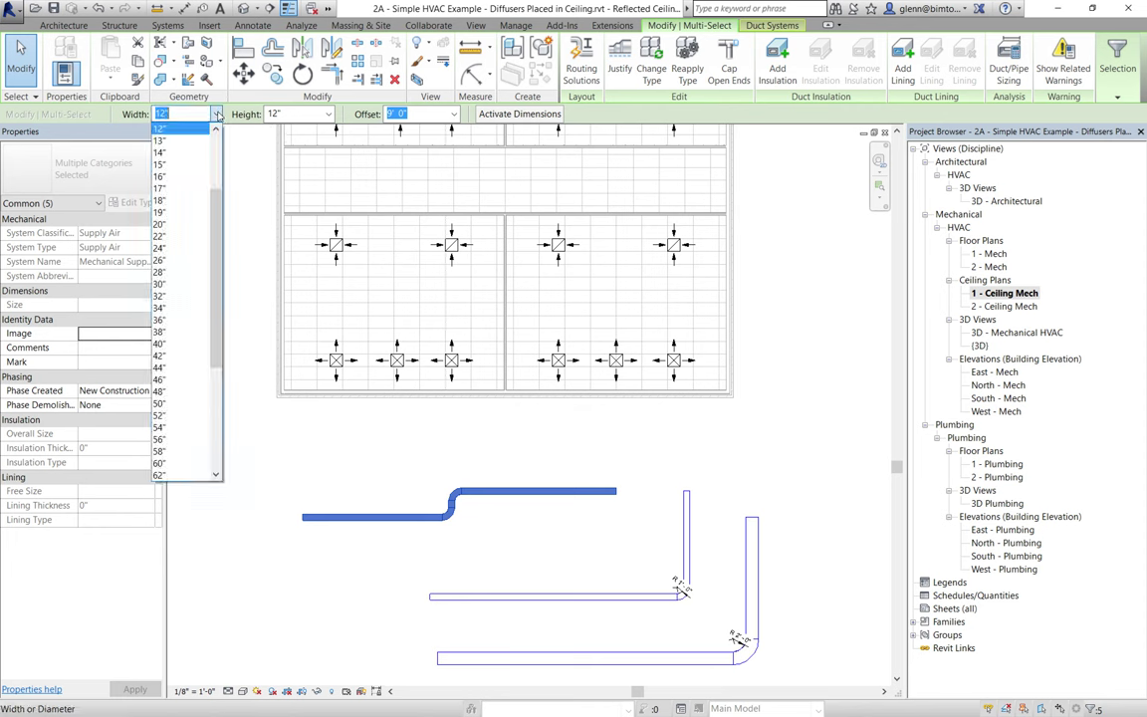
pyautogui.click(171, 251)
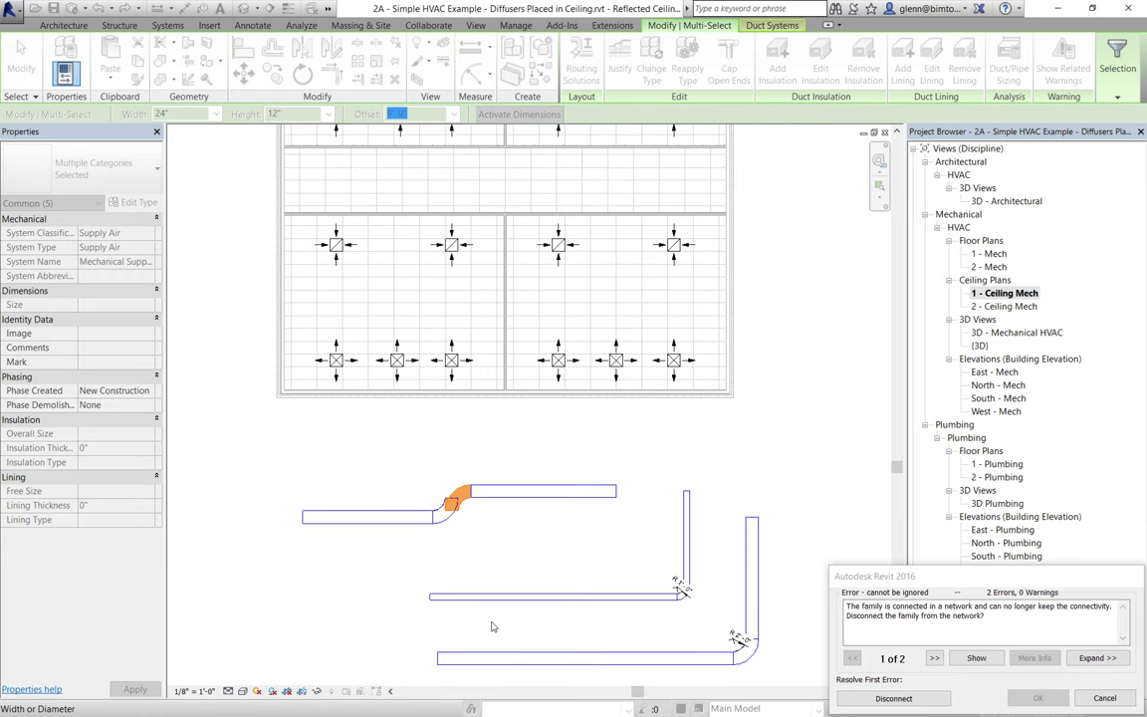
pyautogui.click(1103, 697)
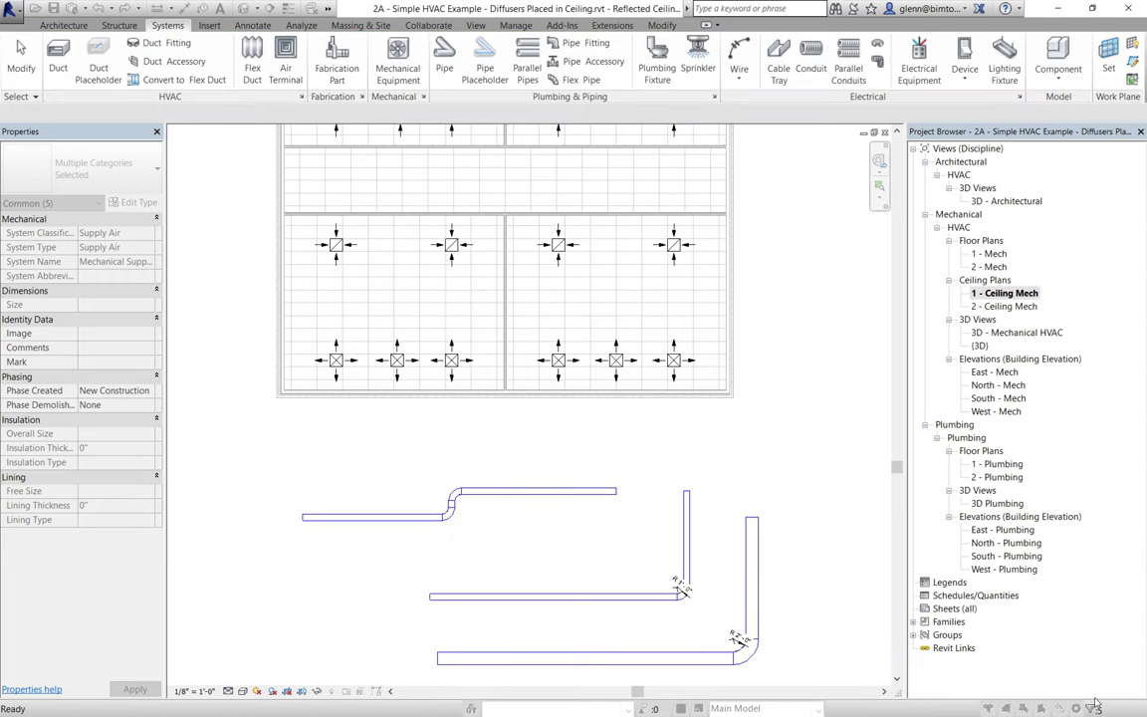
pyautogui.moveTo(275, 457); pyautogui.dragTo(644, 556)
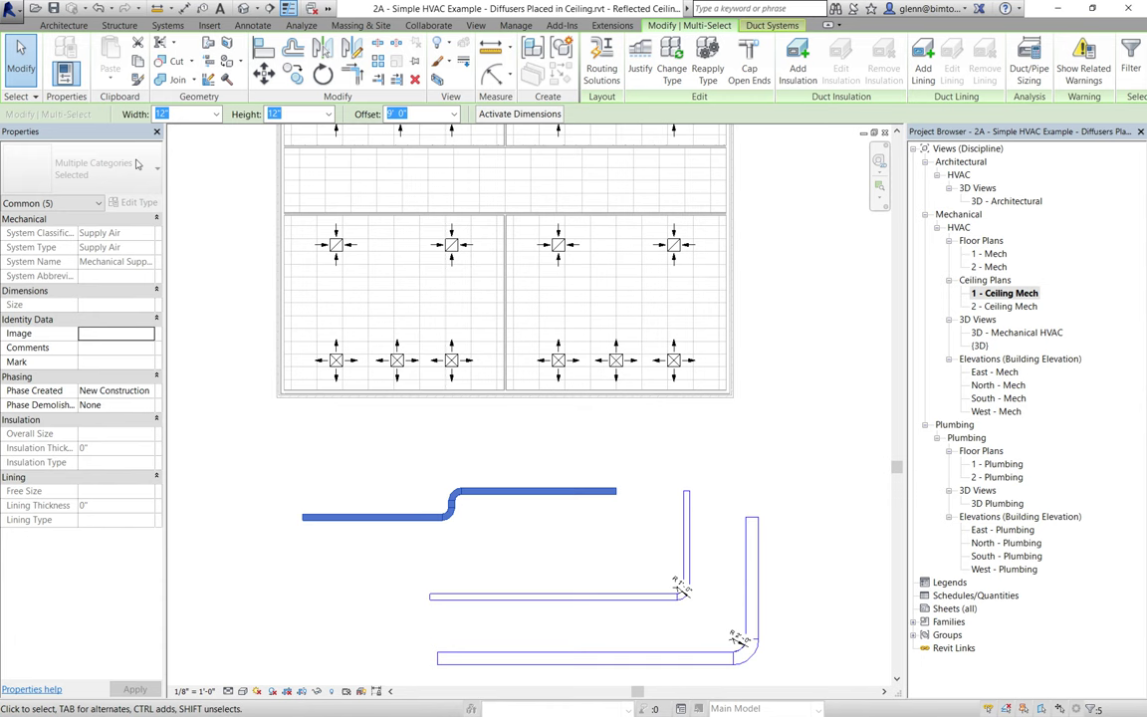
# Switch the left duct, upper duct and elbow to the Rectangular Duct 'Mitered Elbows / Tees' type.
pyautogui.press('Escape')
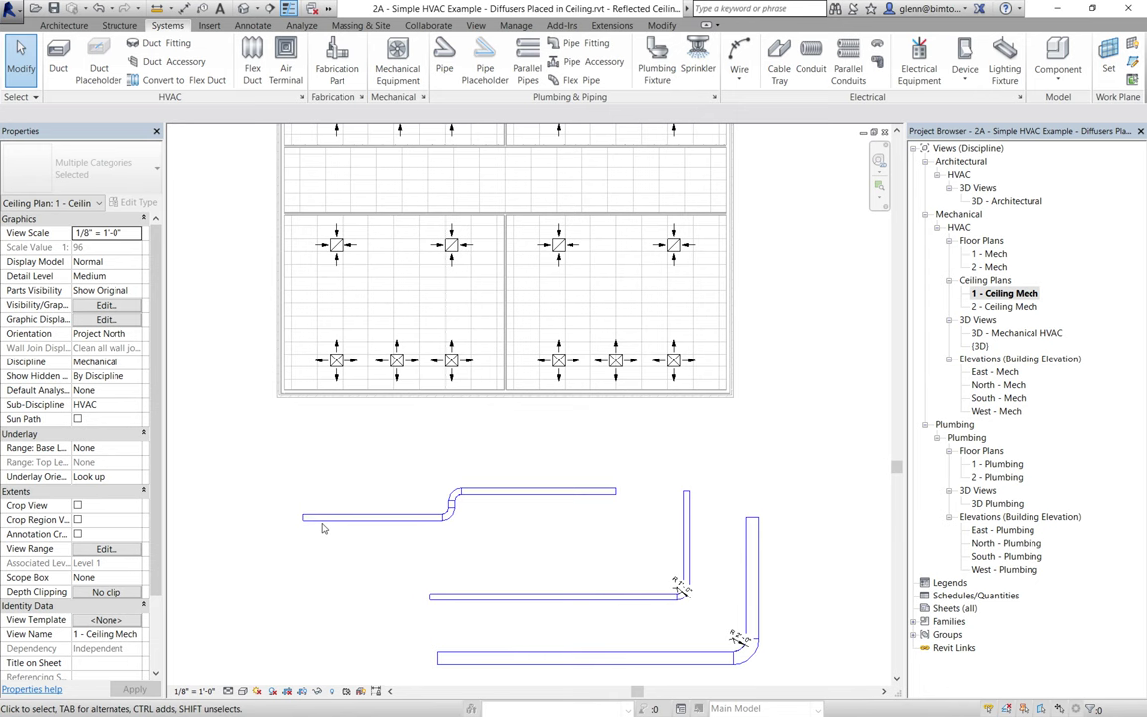
pyautogui.click(333, 518)
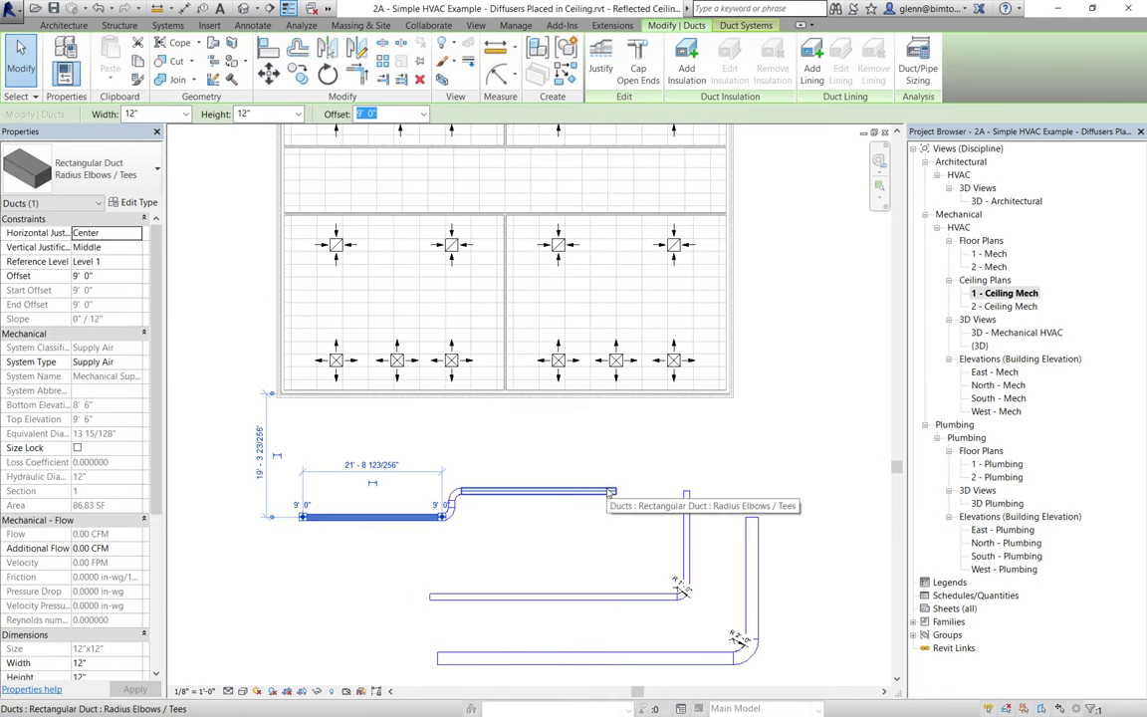
pyautogui.keyDown('ctrl'); pyautogui.click(466, 491); pyautogui.keyUp('ctrl')
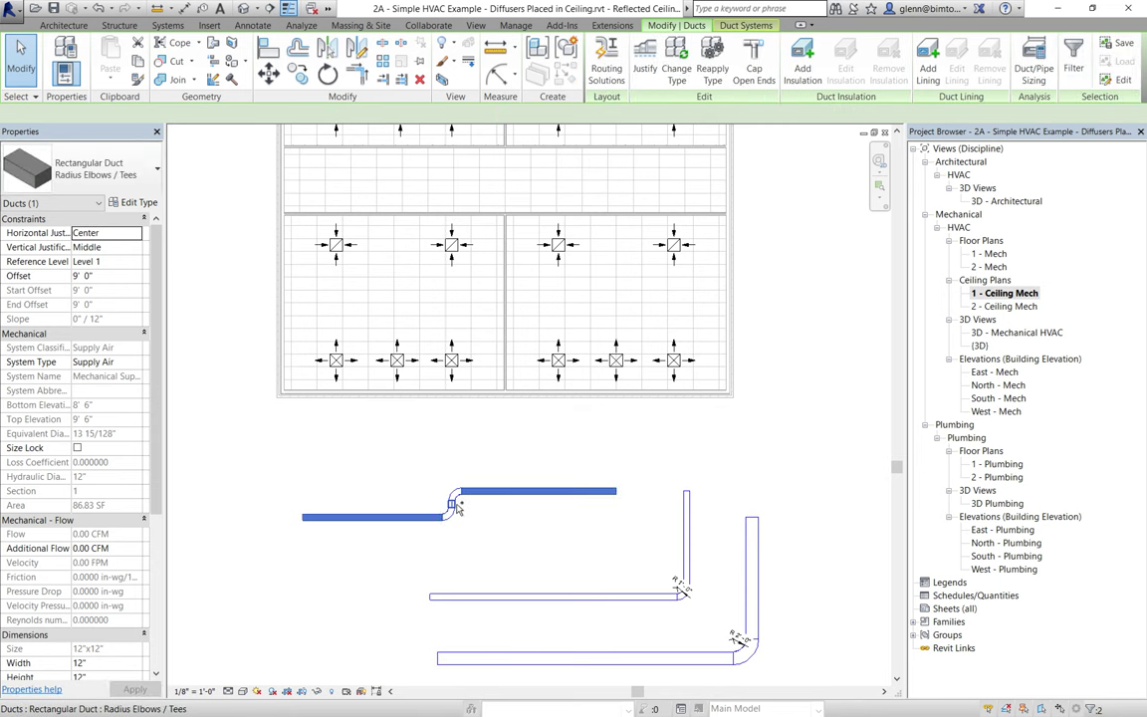
pyautogui.keyDown('ctrl'); pyautogui.click(453, 505); pyautogui.keyUp('ctrl')
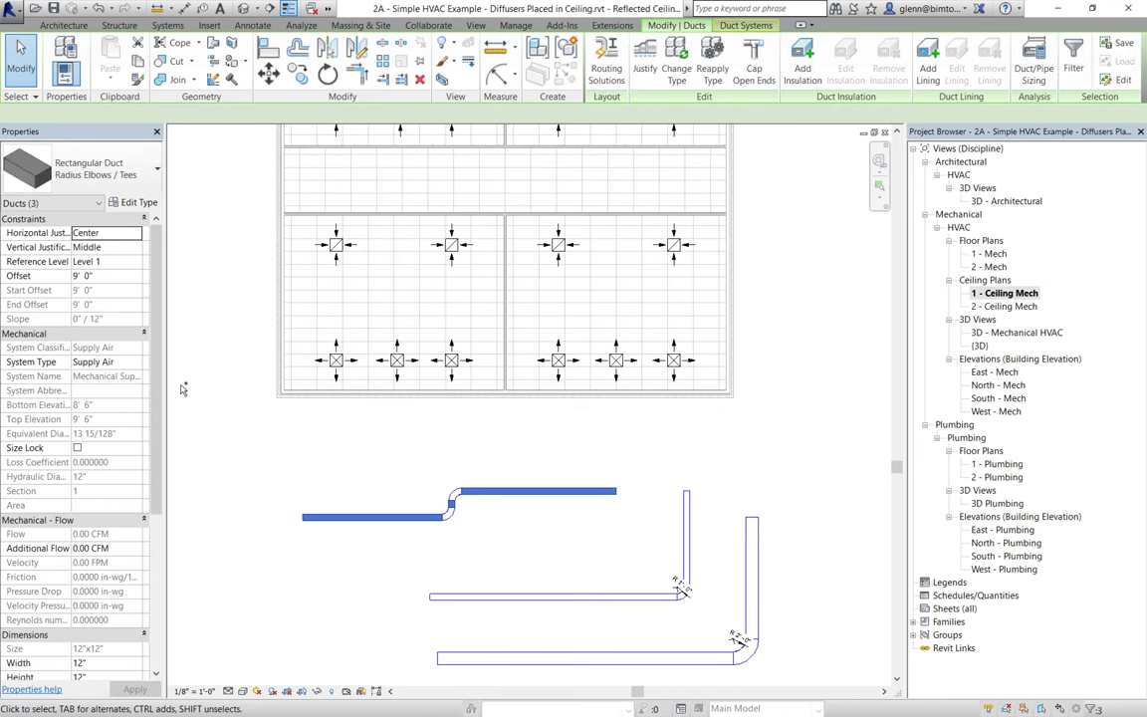
pyautogui.click(127, 175)
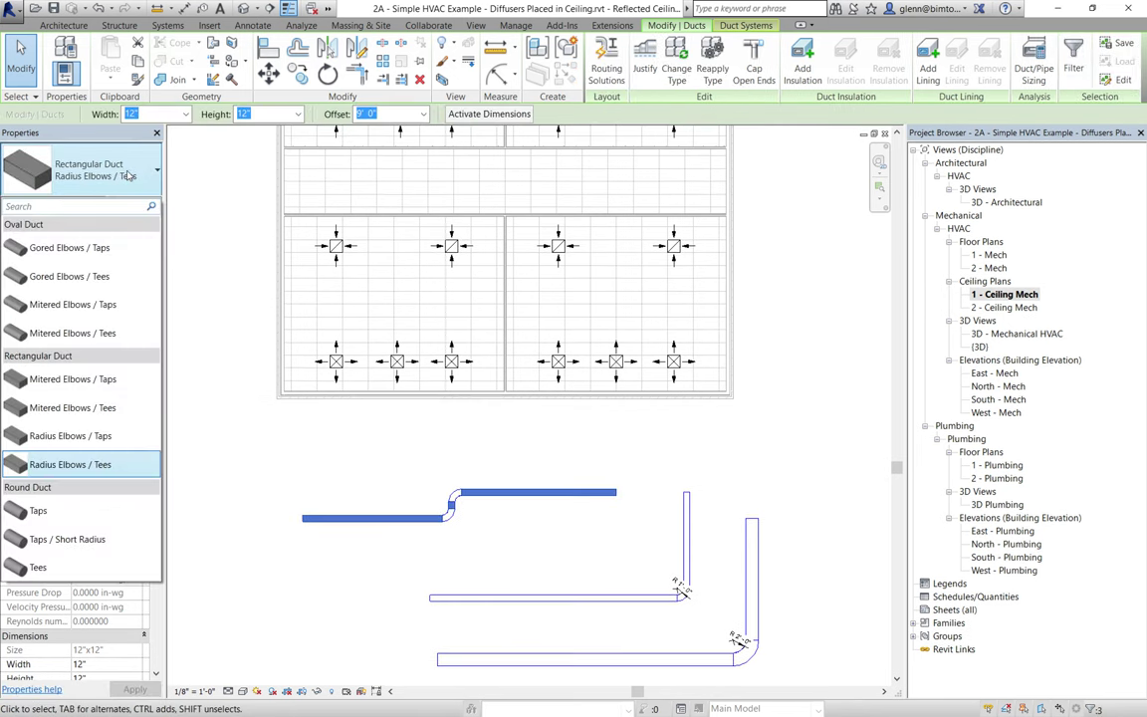
pyautogui.click(62, 416)
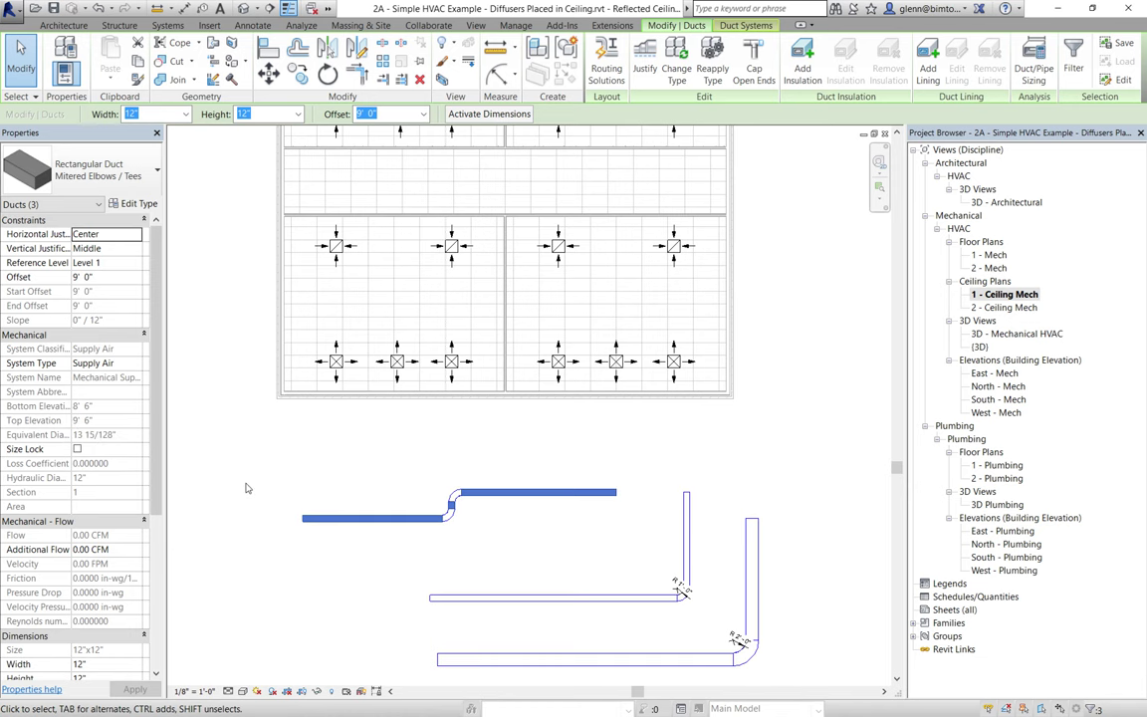
pyautogui.click(337, 466)
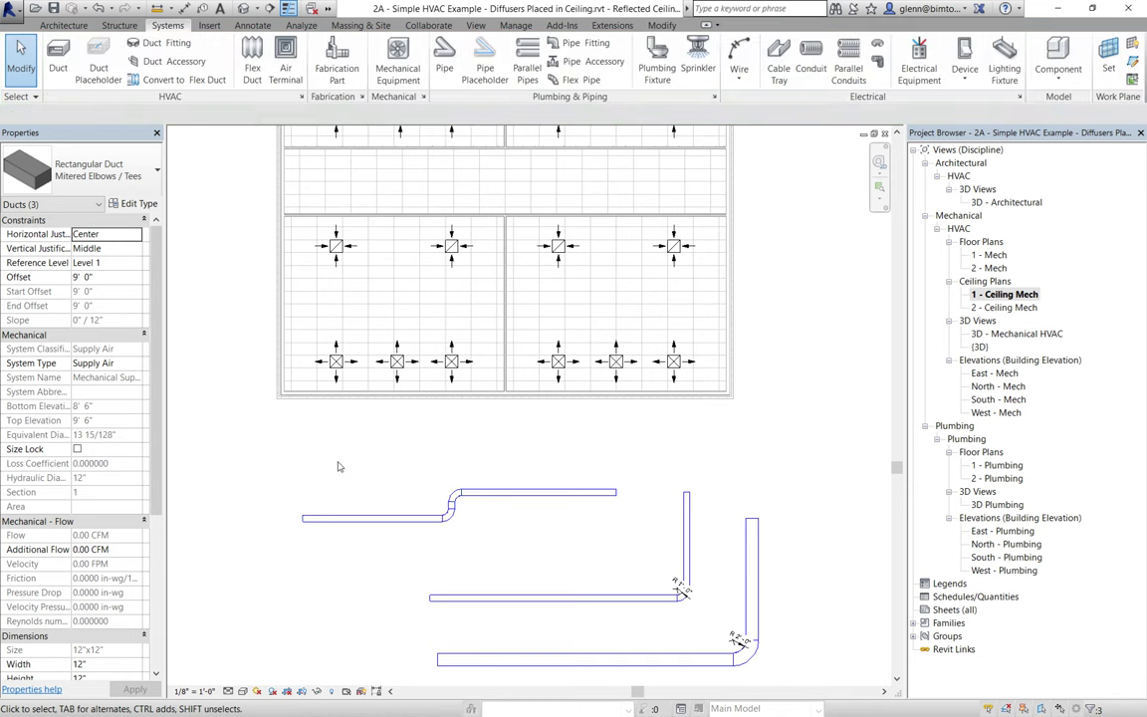
# Delete both radius elbow fittings and rejoin the left and upper ducts with mitered elbows.
pyautogui.click(453, 499)
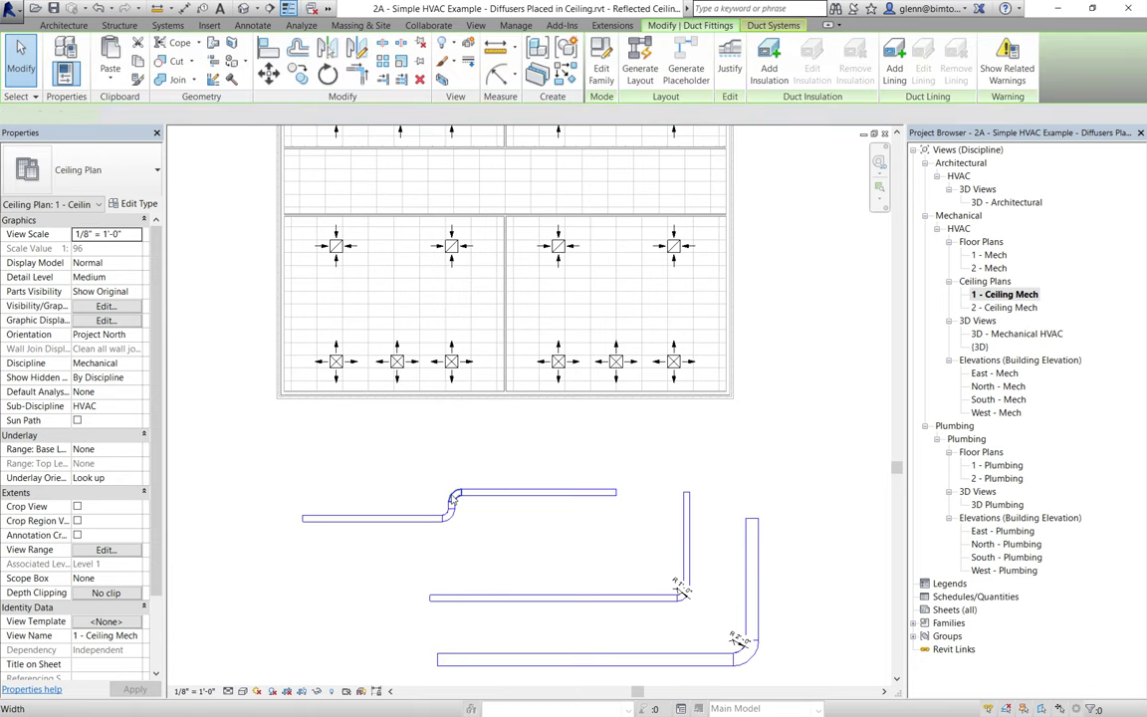
pyautogui.press('Delete')
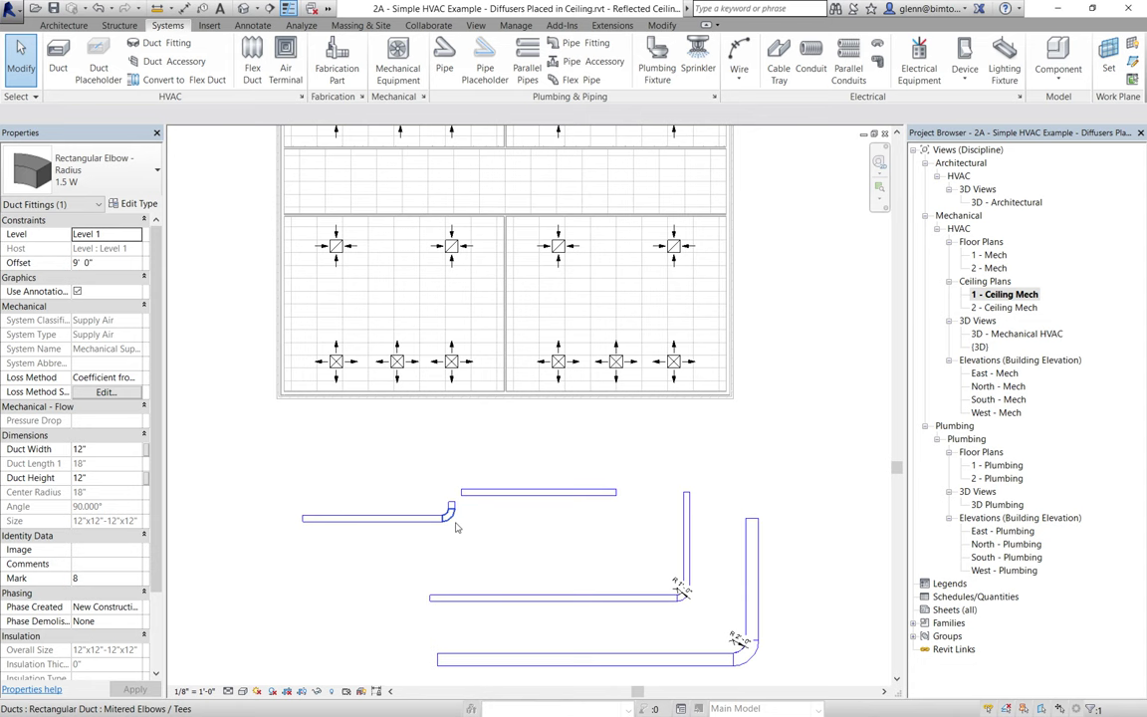
pyautogui.click(449, 514)
pyautogui.press('Delete')
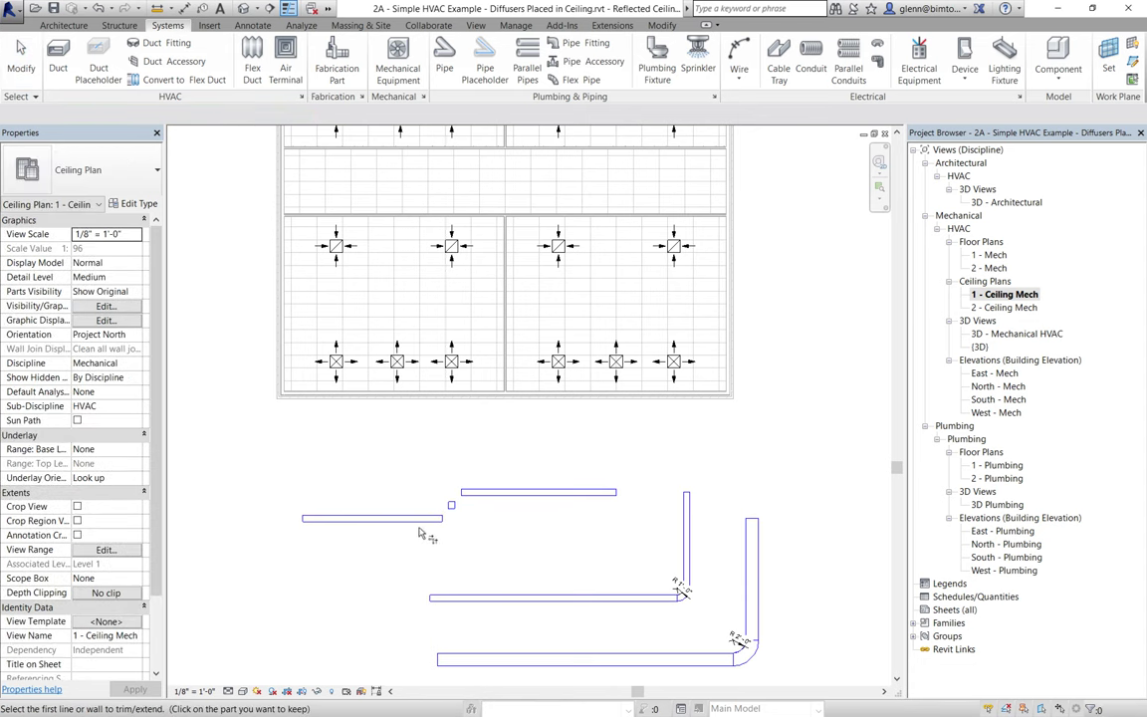
pyautogui.click(450, 514)
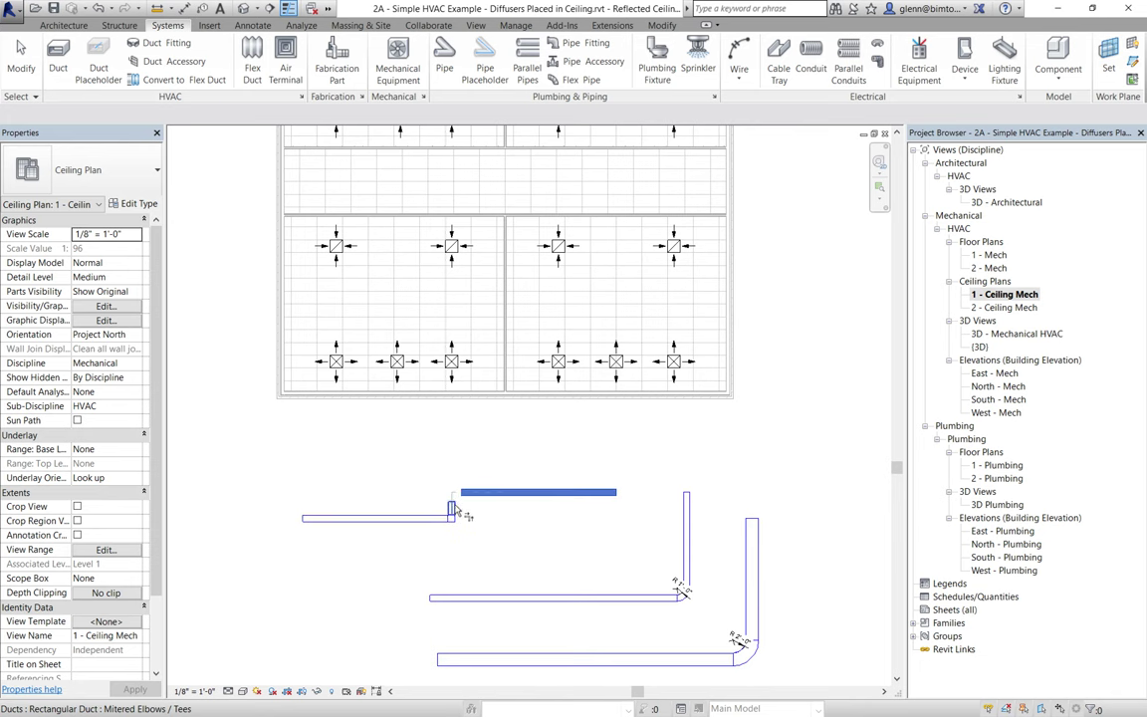
pyautogui.click(460, 496)
pyautogui.click(881, 187)
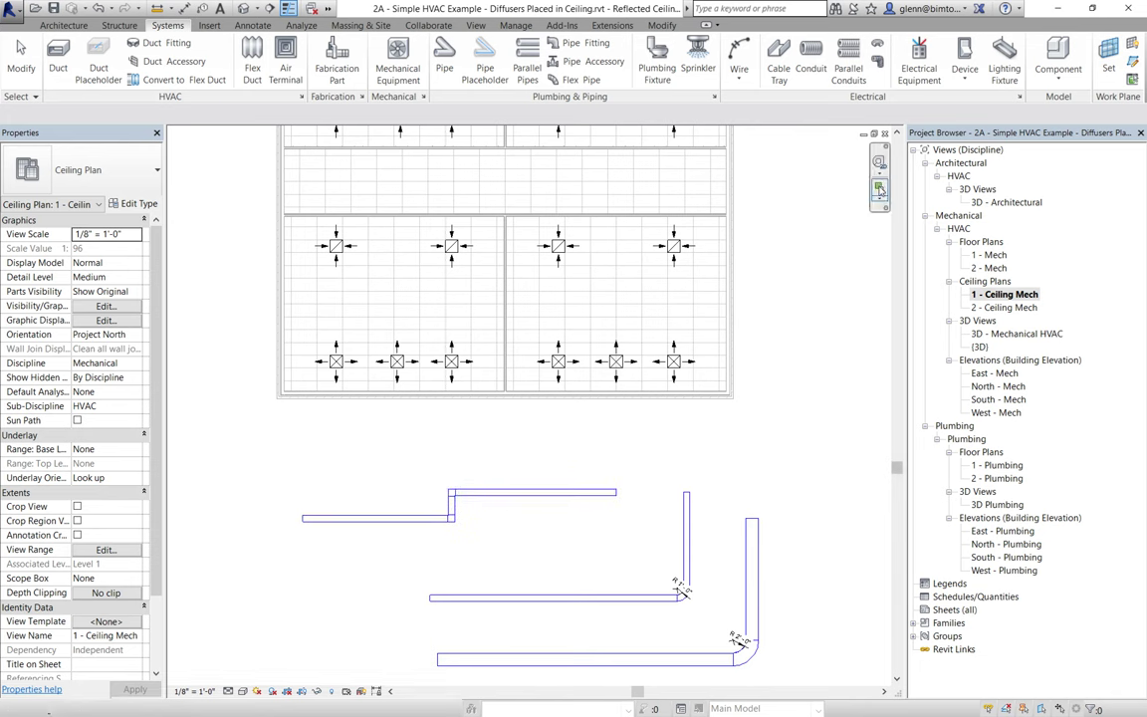
pyautogui.moveTo(282, 453); pyautogui.dragTo(613, 559)
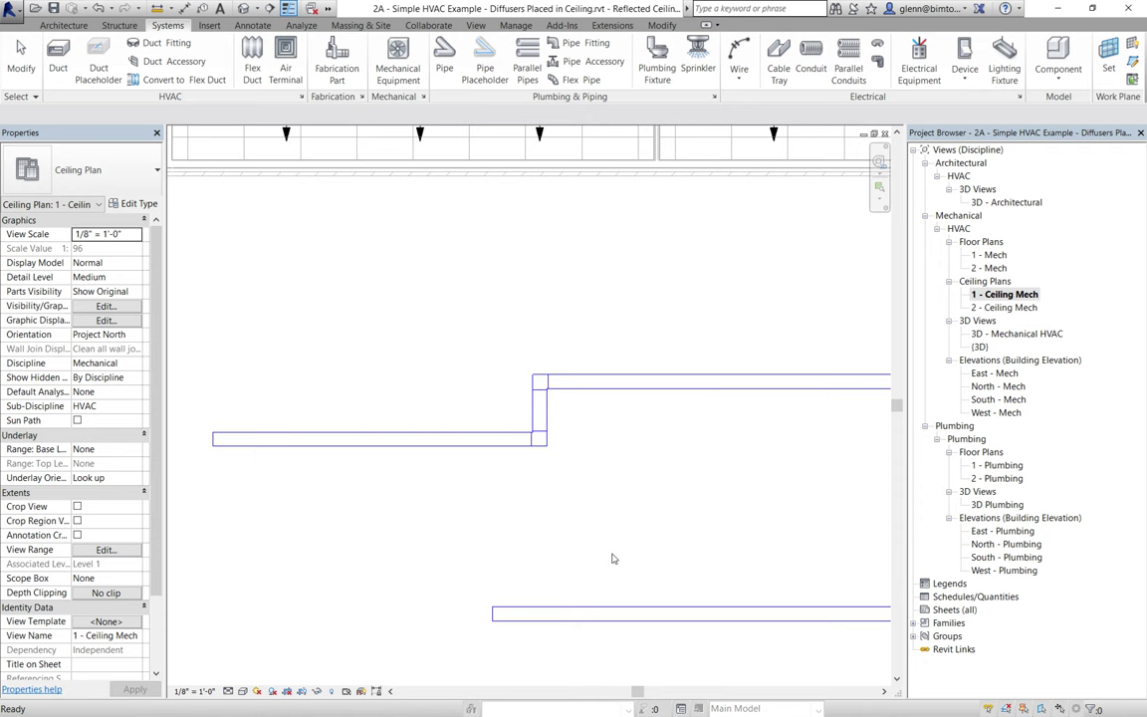
# Change the width of the left, vertical and upper ducts from 12" to 24".
pyautogui.click(20, 55)
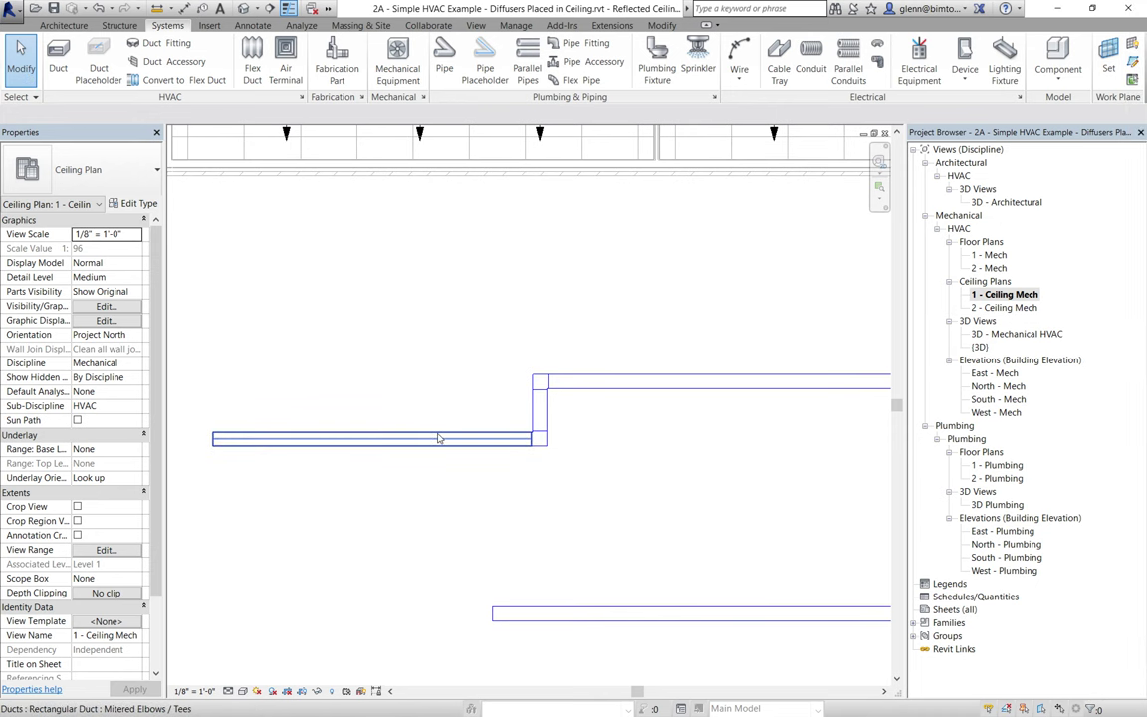
pyautogui.click(438, 438)
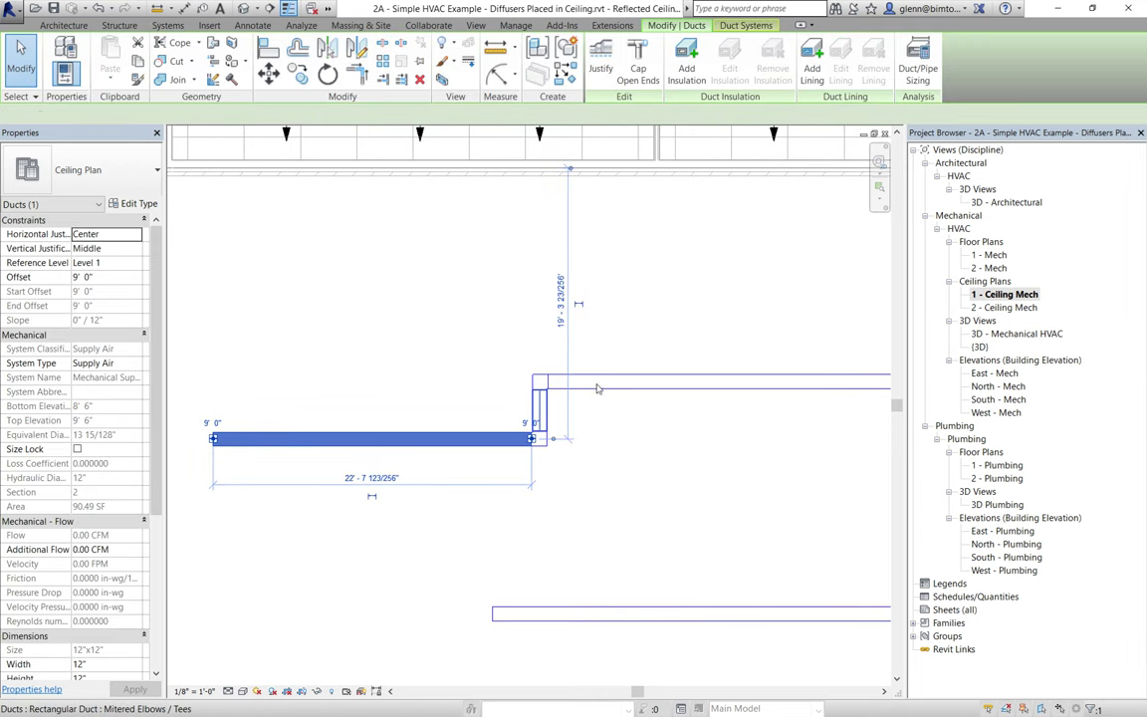
pyautogui.keyDown('ctrl'); pyautogui.click(599, 387); pyautogui.keyUp('ctrl')
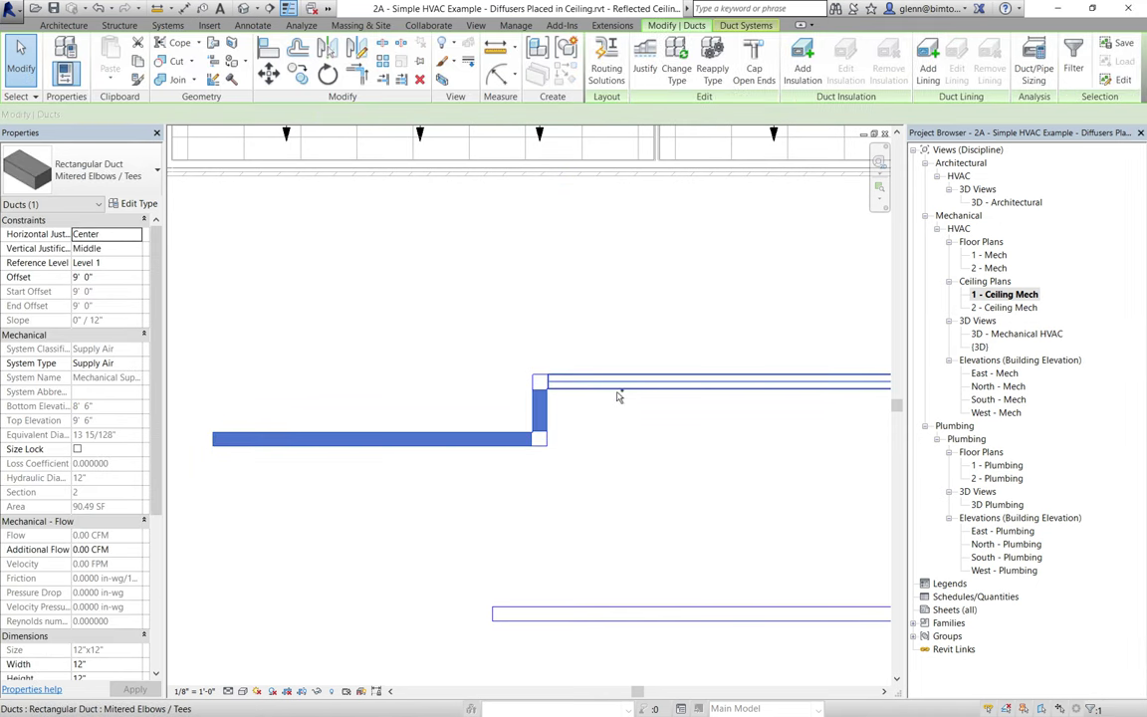
pyautogui.keyDown('ctrl'); pyautogui.click(616, 387); pyautogui.keyUp('ctrl')
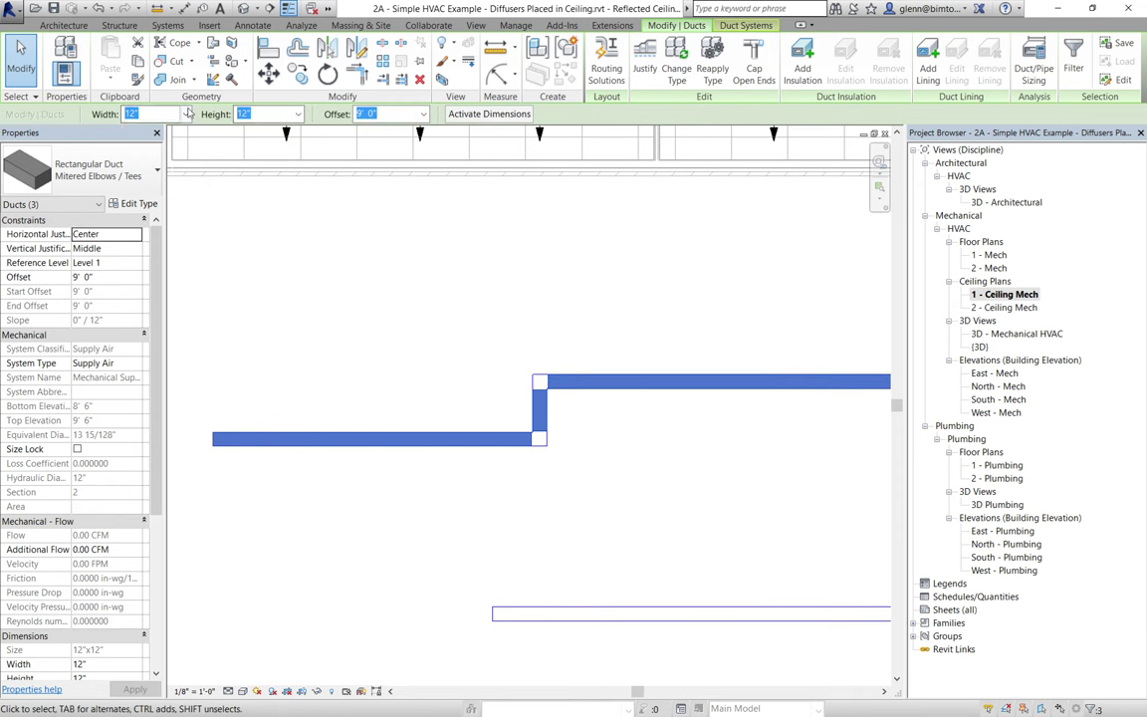
pyautogui.click(187, 114)
pyautogui.click(151, 255)
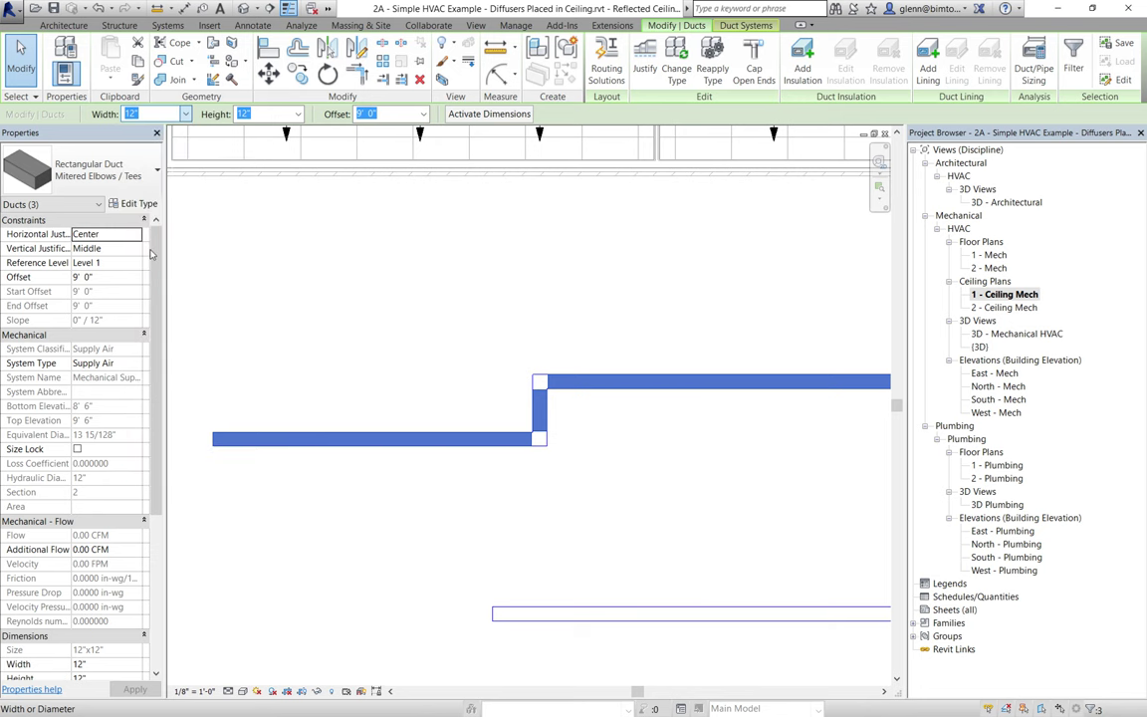
pyautogui.click(337, 389)
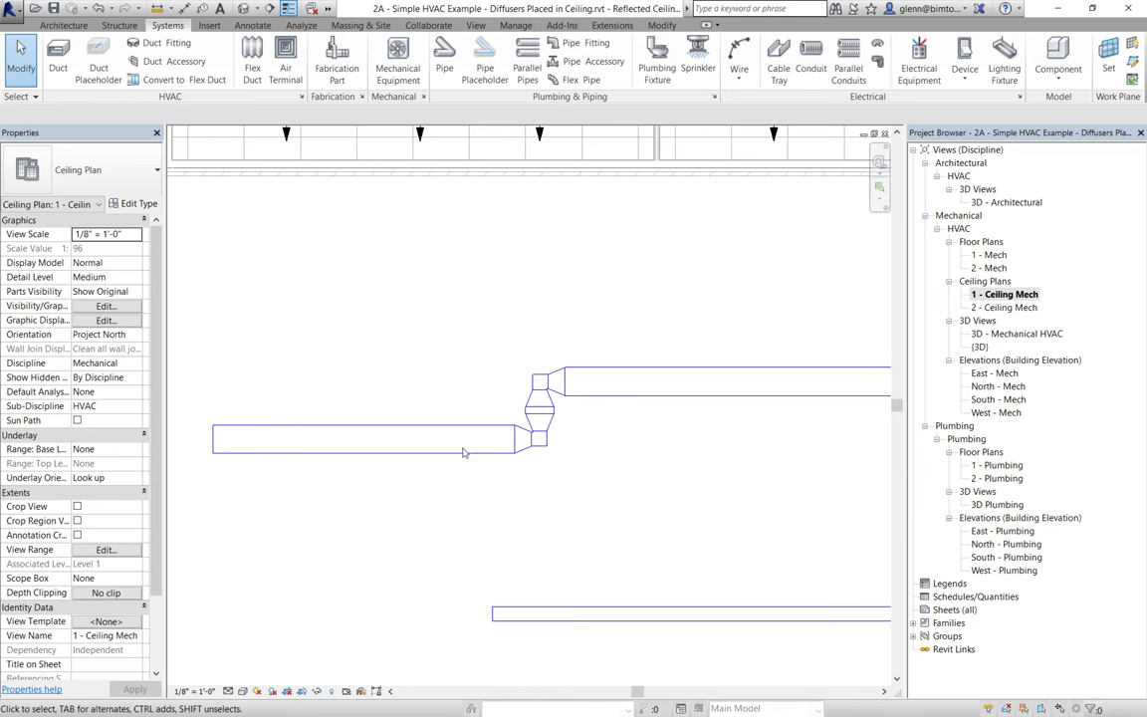
# Set the lower mitered elbow's width to 24".
pyautogui.click(543, 449)
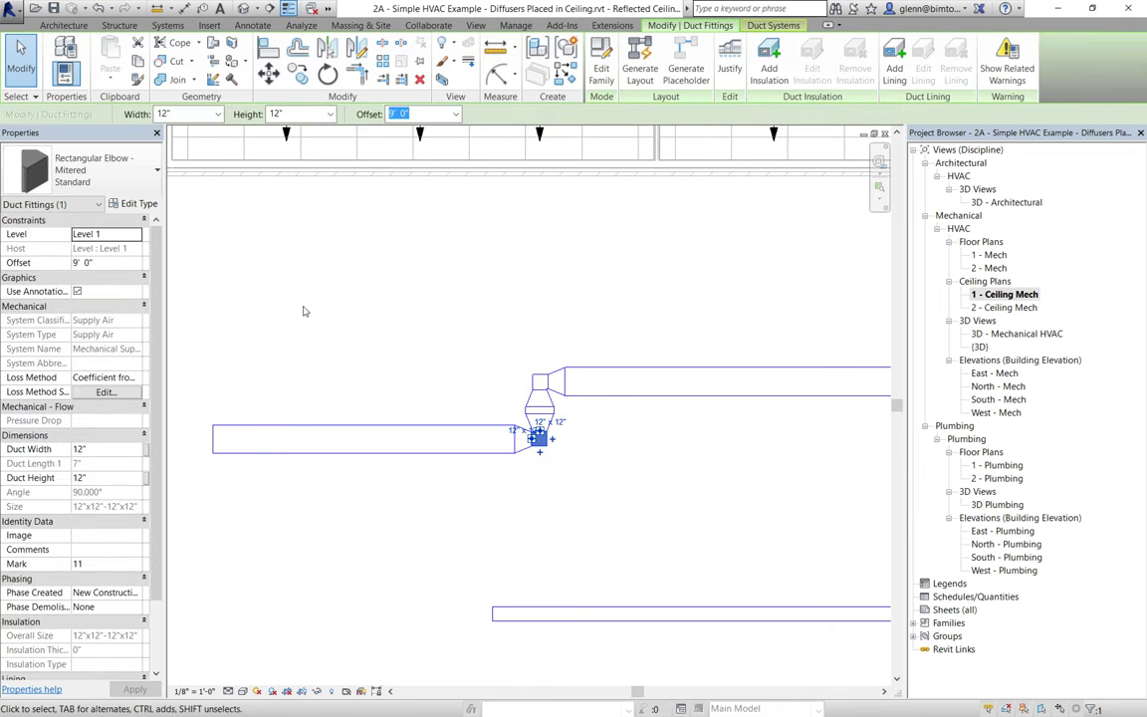
pyautogui.click(203, 111)
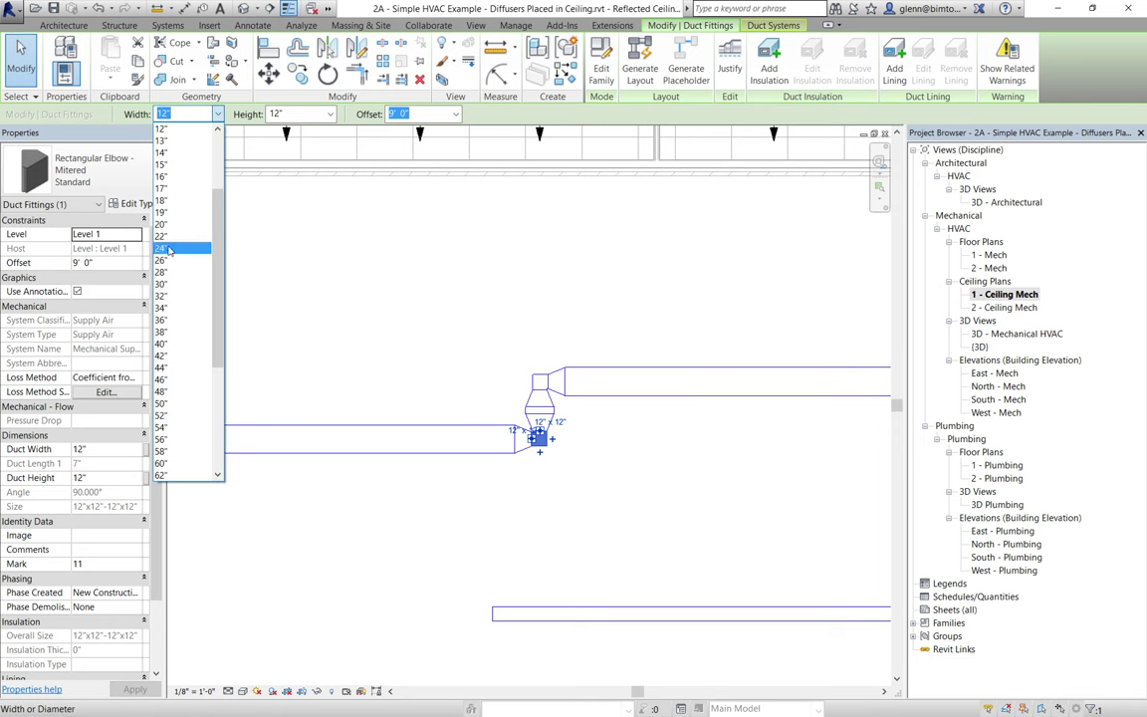
pyautogui.press('Escape')
pyautogui.write('24')
pyautogui.press('Return')
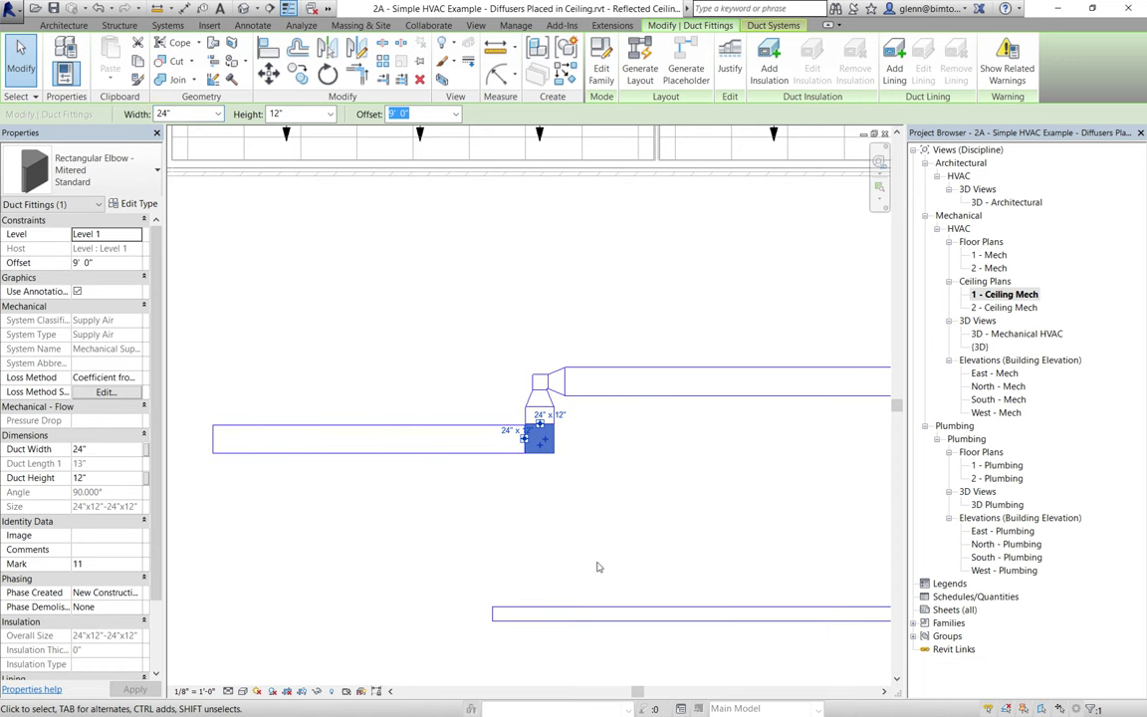
pyautogui.press('Escape')
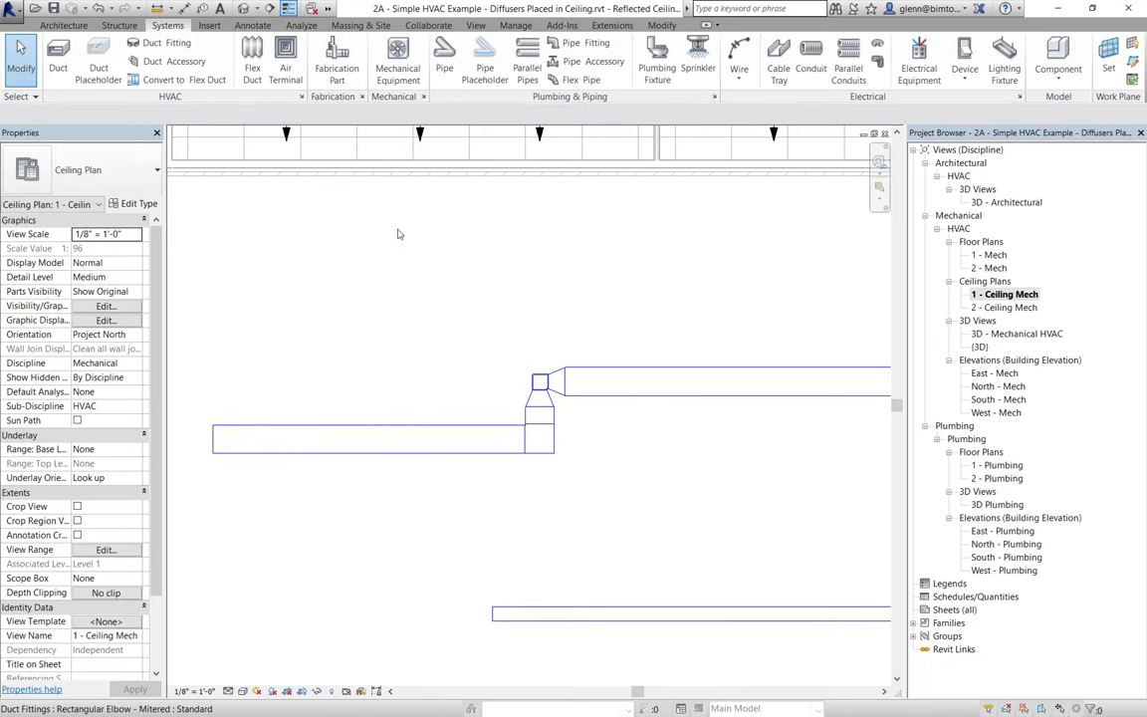
# Set the upper mitered elbow at the riser to 24" wide.
pyautogui.click(540, 383)
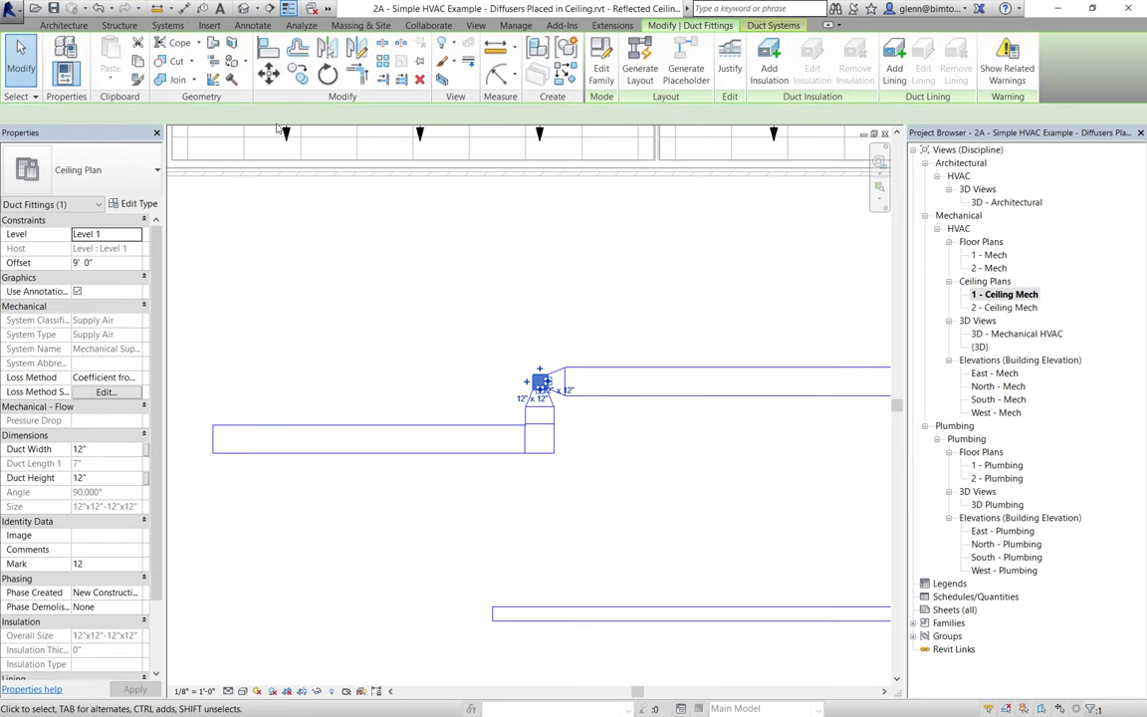
pyautogui.click(198, 109)
pyautogui.click(189, 249)
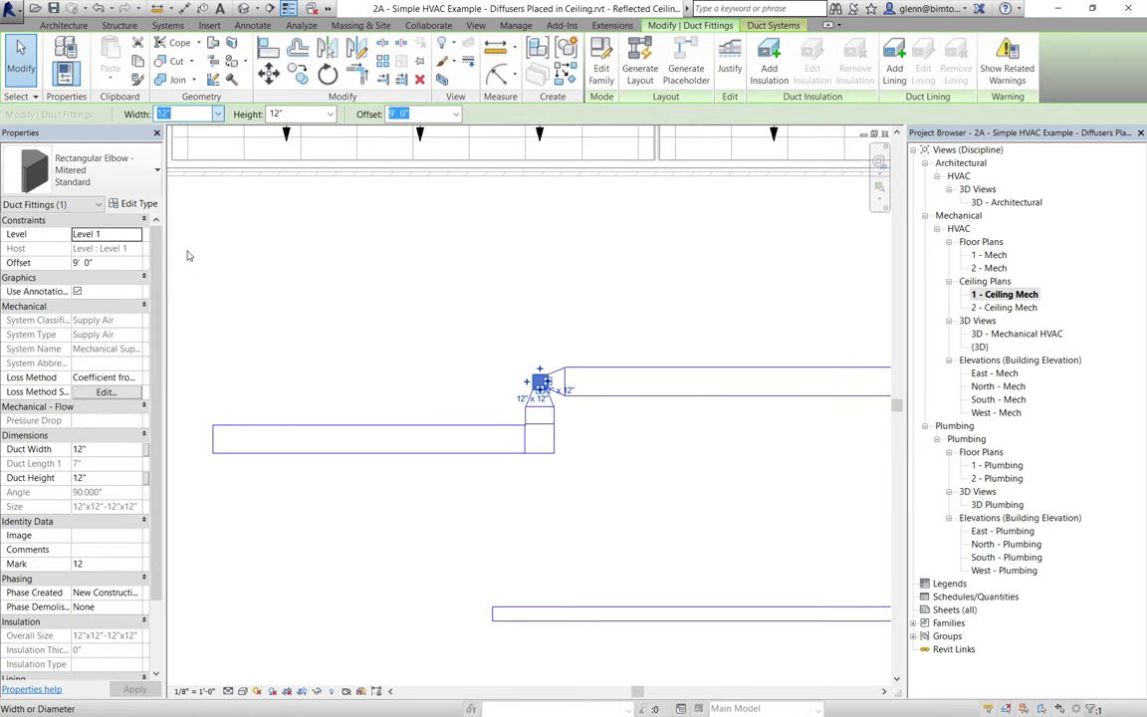
pyautogui.click(441, 365)
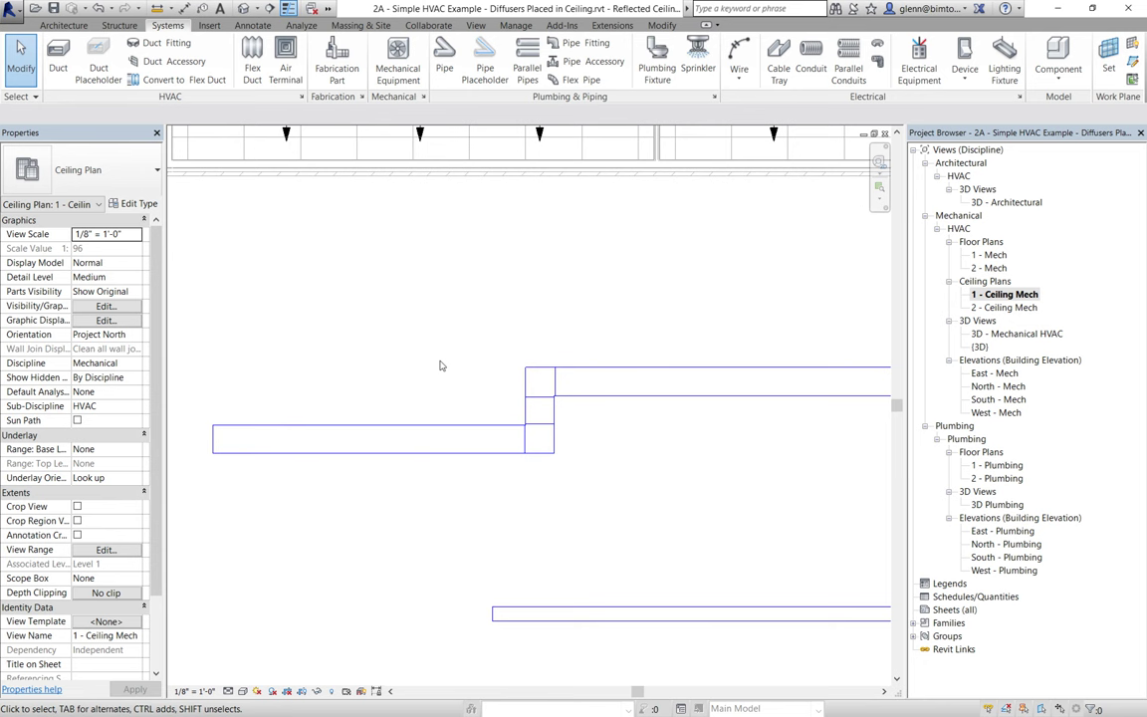
# Zoom out and scroll up to show the ceiling rooms and their diffuser grid.
pyautogui.scroll(-3, 441, 365)
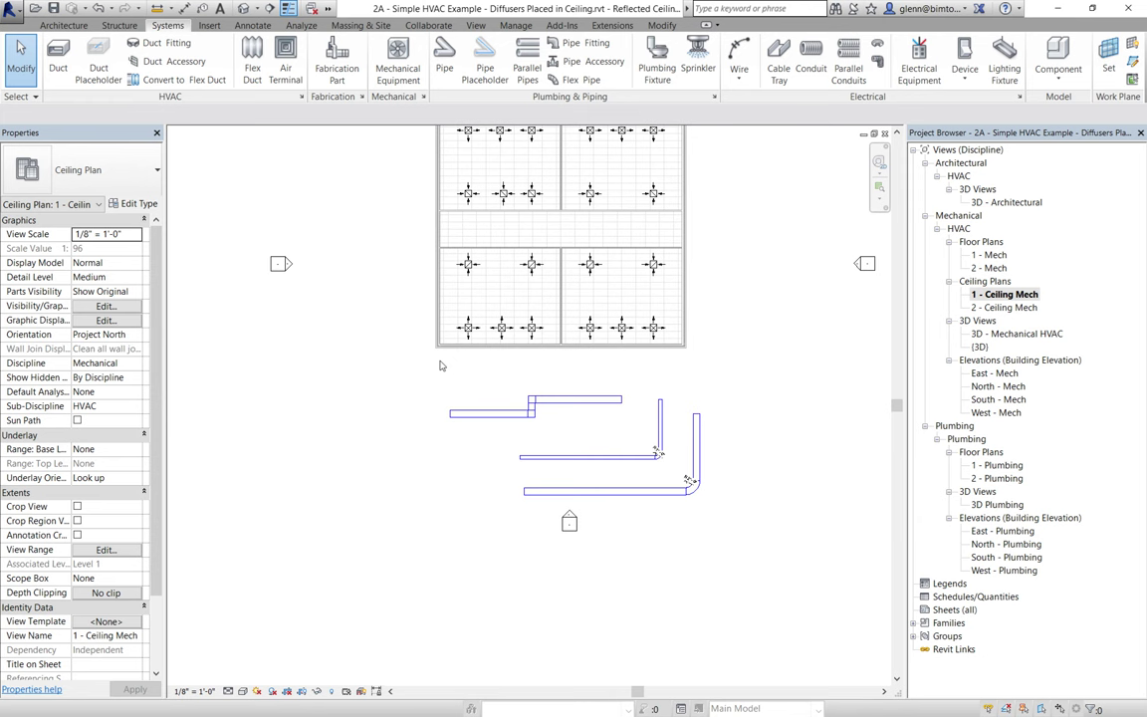
pyautogui.click(898, 132)
pyautogui.click(898, 132)
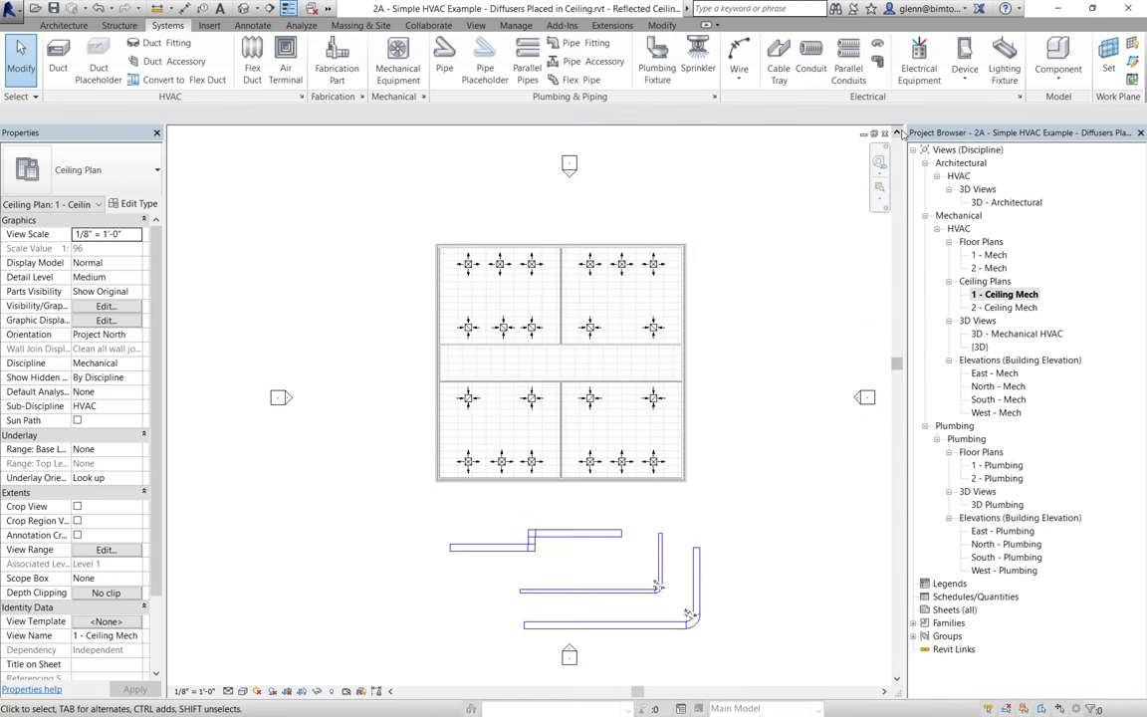
# Draw a 12" x 12" supply duct across both lower rooms, turning up at the right toward the corridor.
pyautogui.click(57, 57)
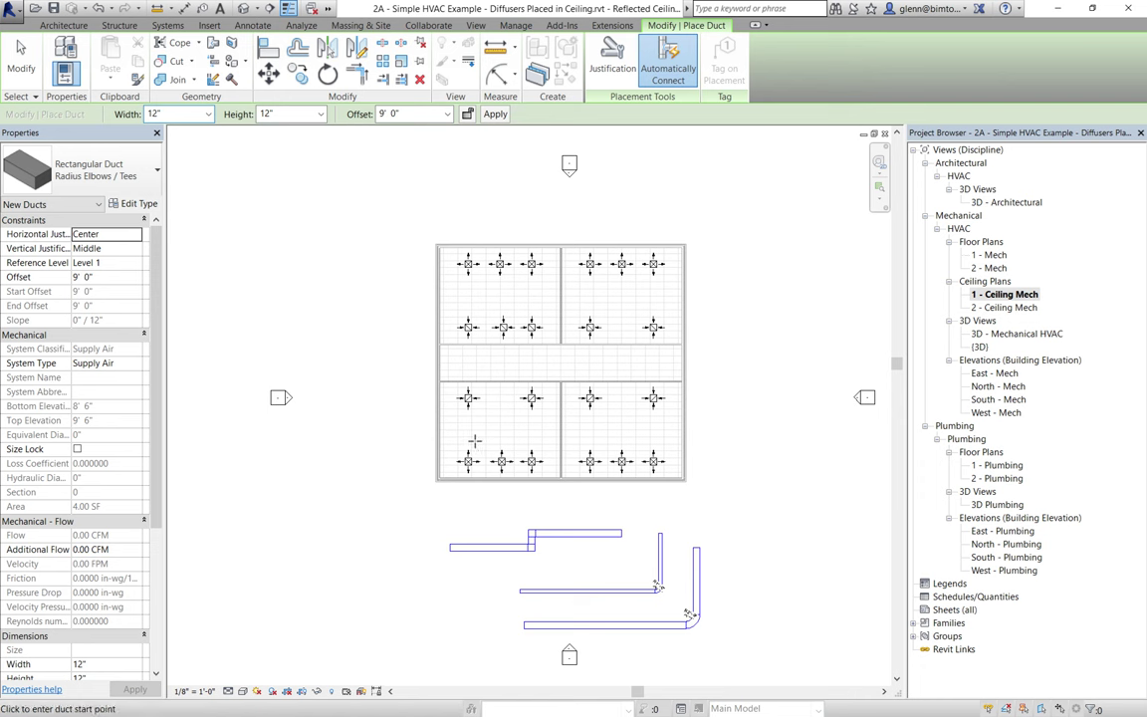
pyautogui.click(468, 439)
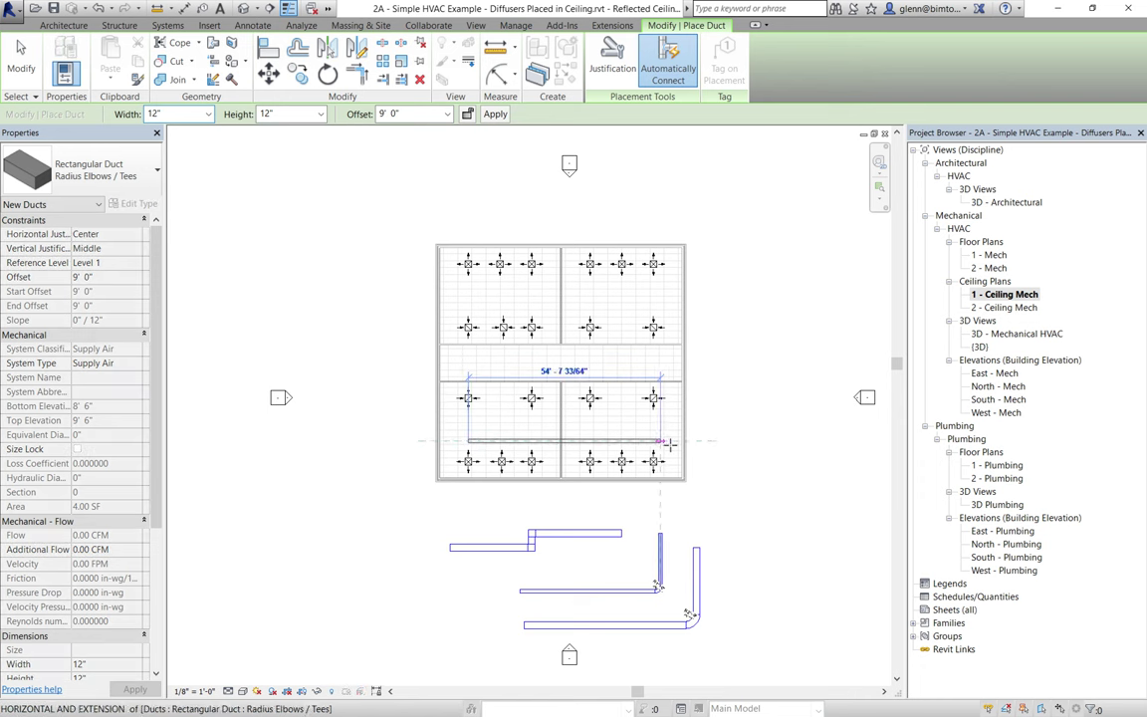
pyautogui.click(665, 441)
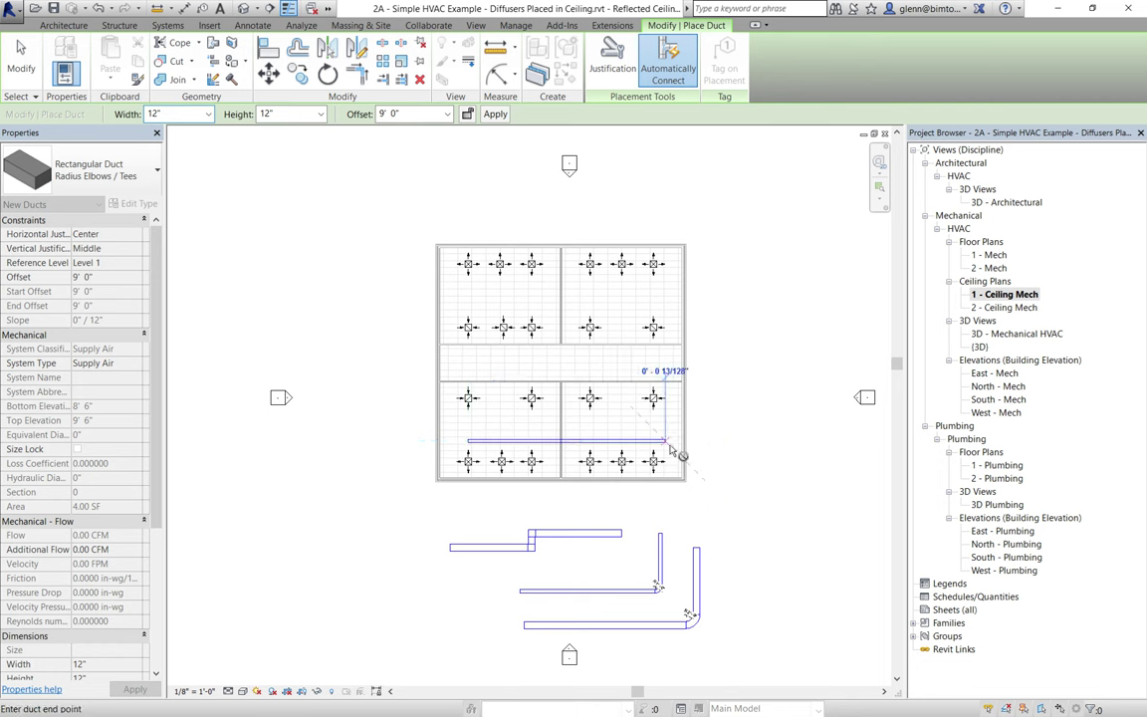
pyautogui.click(666, 372)
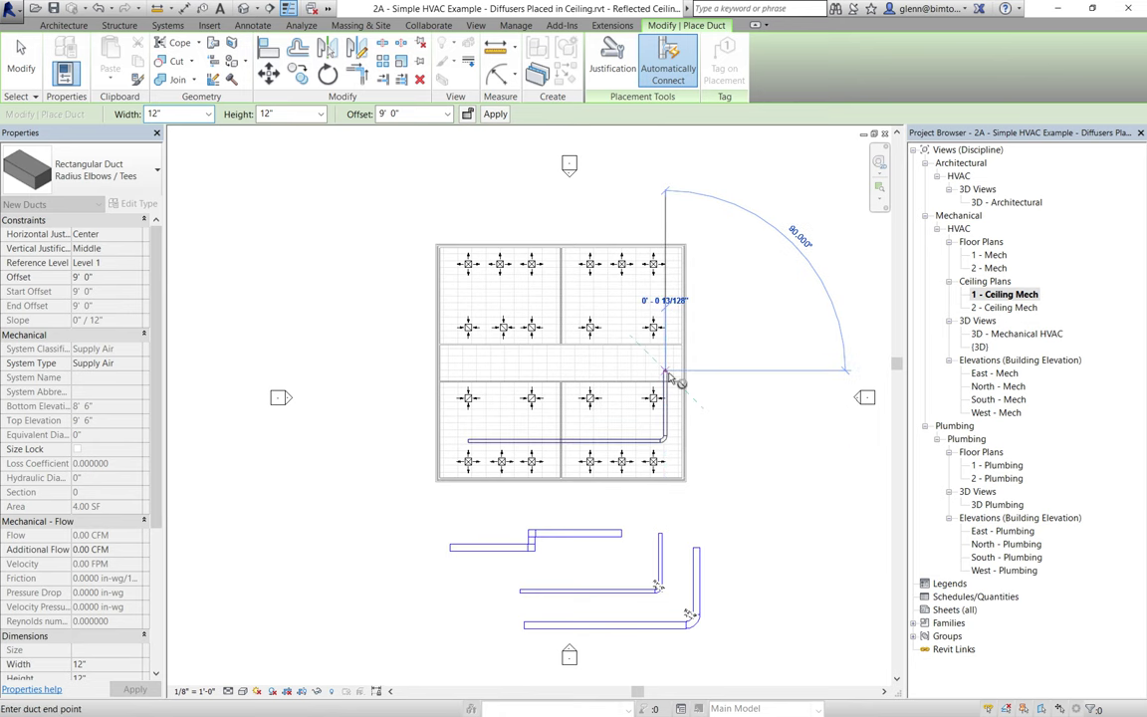
pyautogui.click(21, 58)
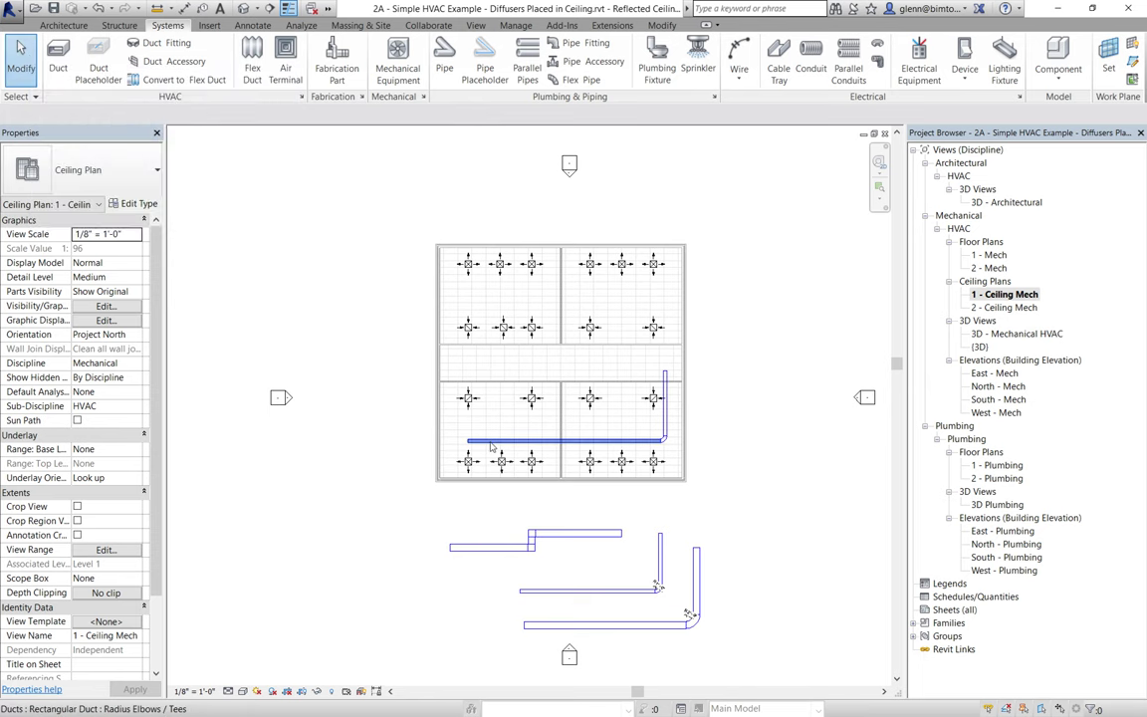
pyautogui.click(562, 439)
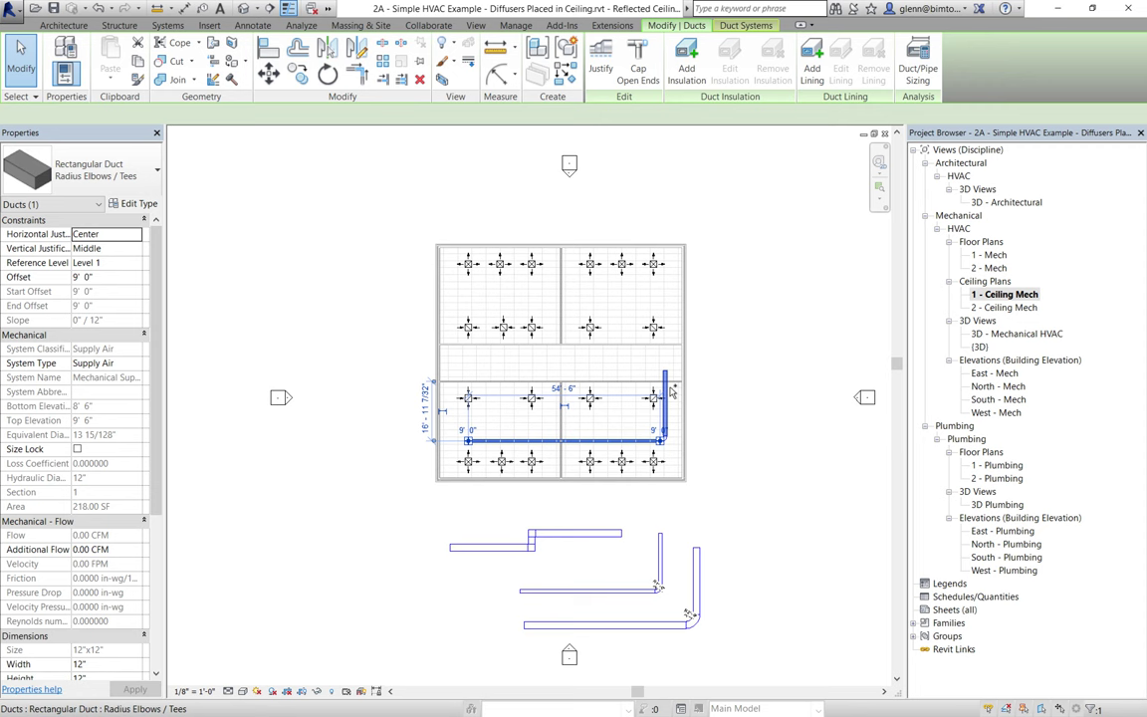
pyautogui.keyDown('ctrl'); pyautogui.click(665, 393); pyautogui.keyUp('ctrl')
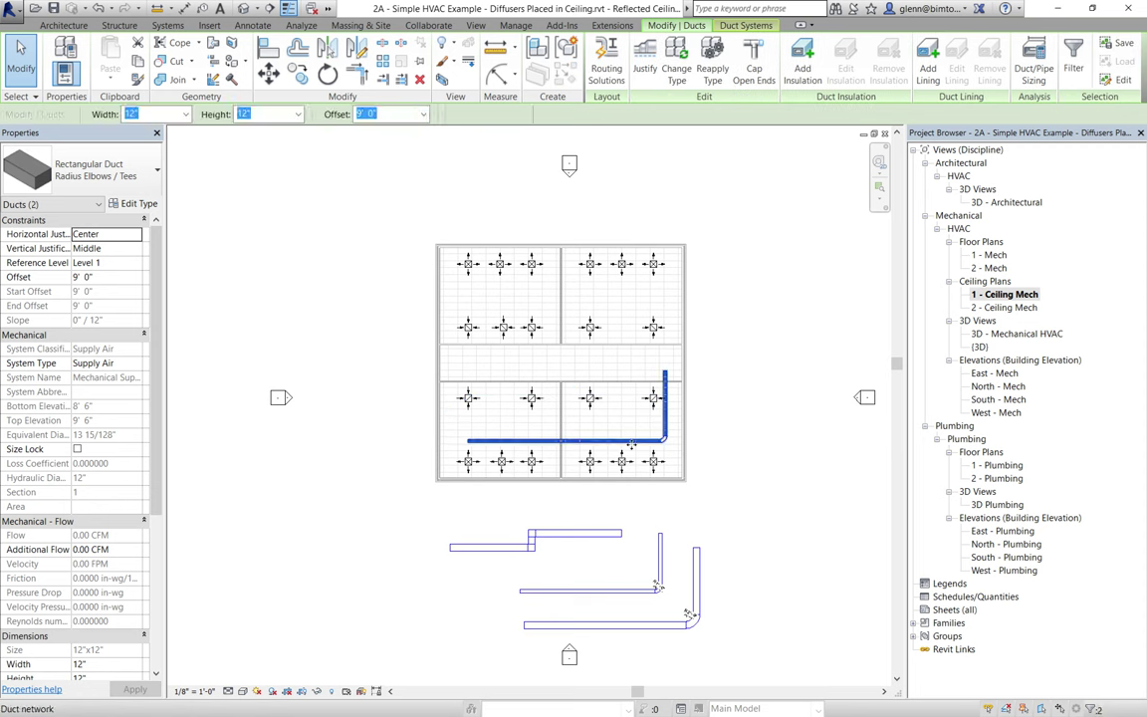
pyautogui.keyDown('ctrl'); pyautogui.click(661, 440); pyautogui.keyUp('ctrl')
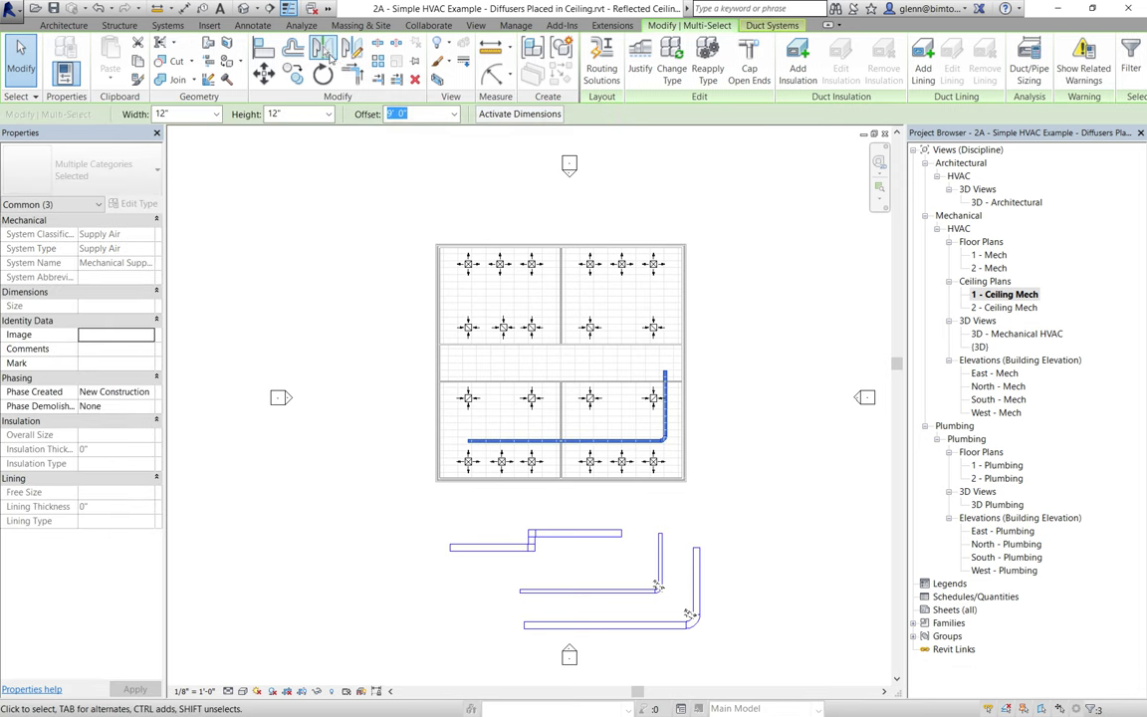
pyautogui.click(325, 51)
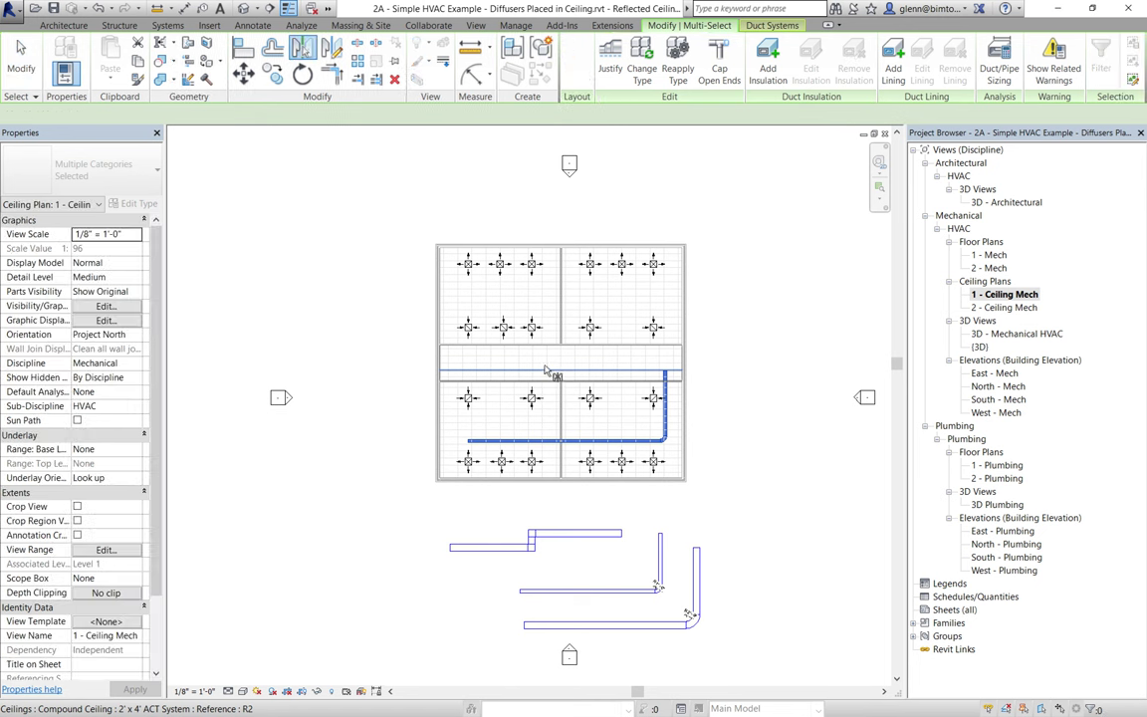
pyautogui.click(546, 370)
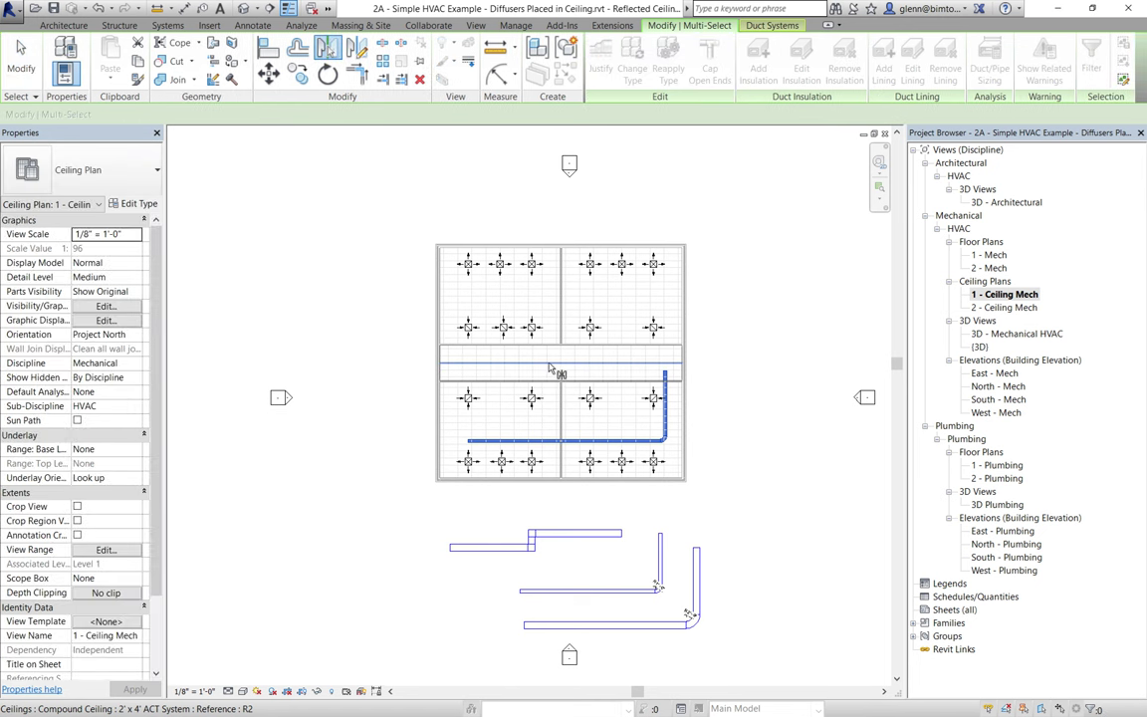
pyautogui.click(548, 372)
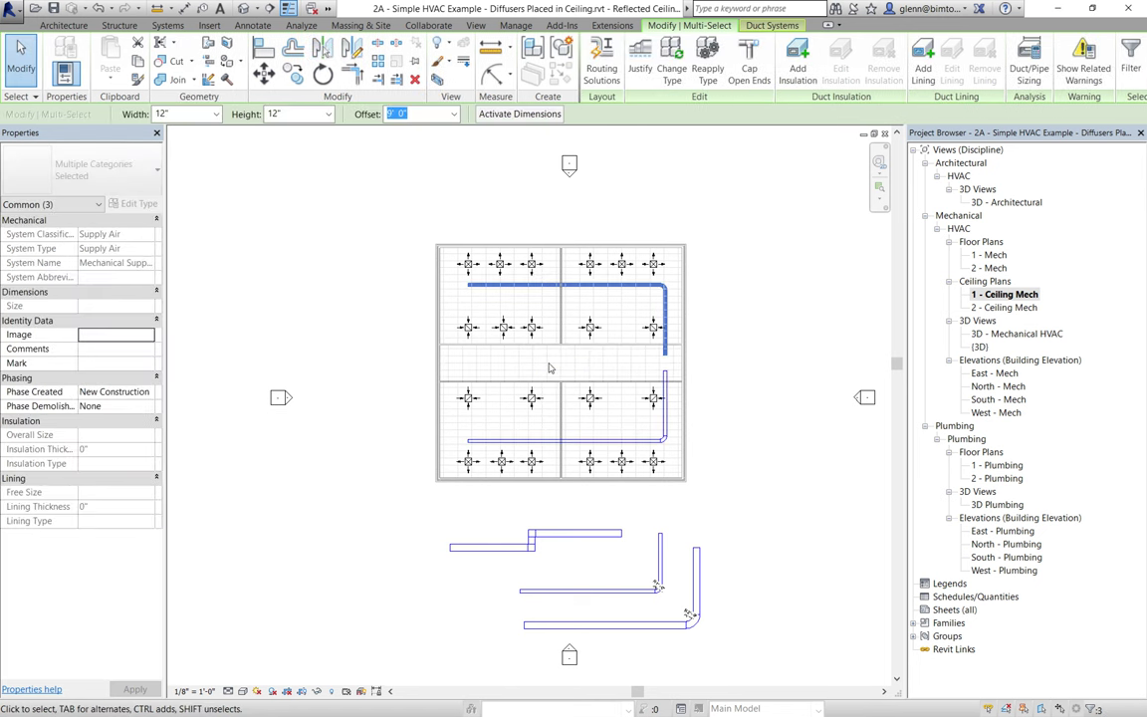
pyautogui.press('Escape')
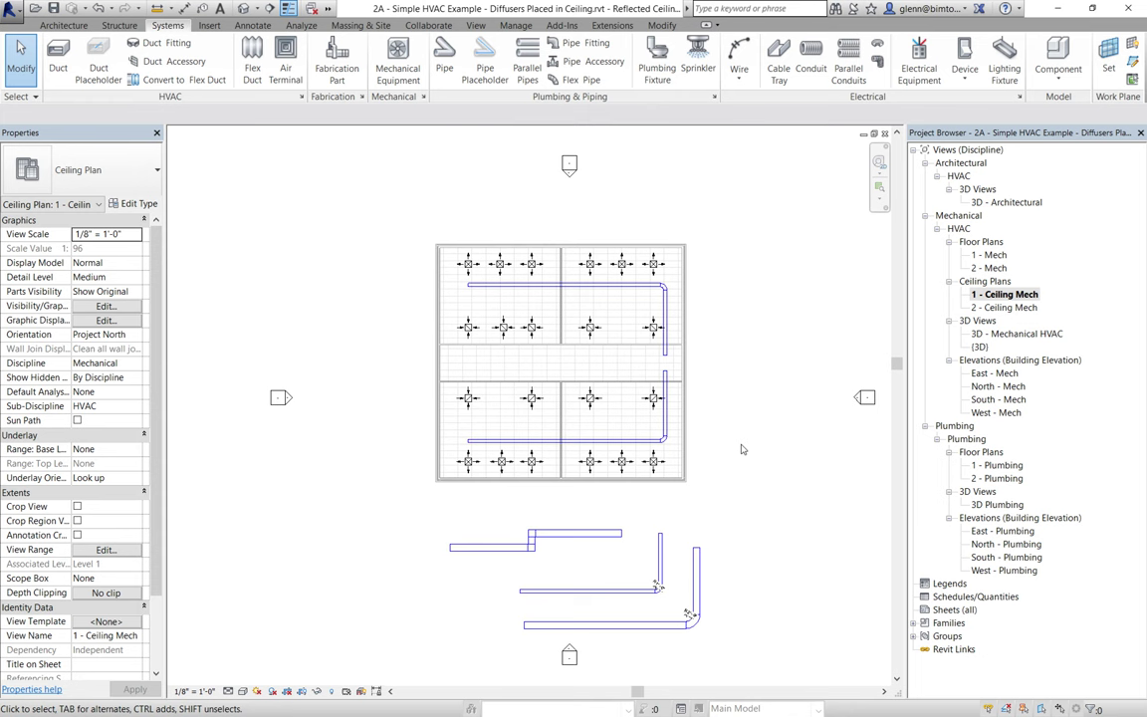
pyautogui.hotkey('ctrl', 'z')
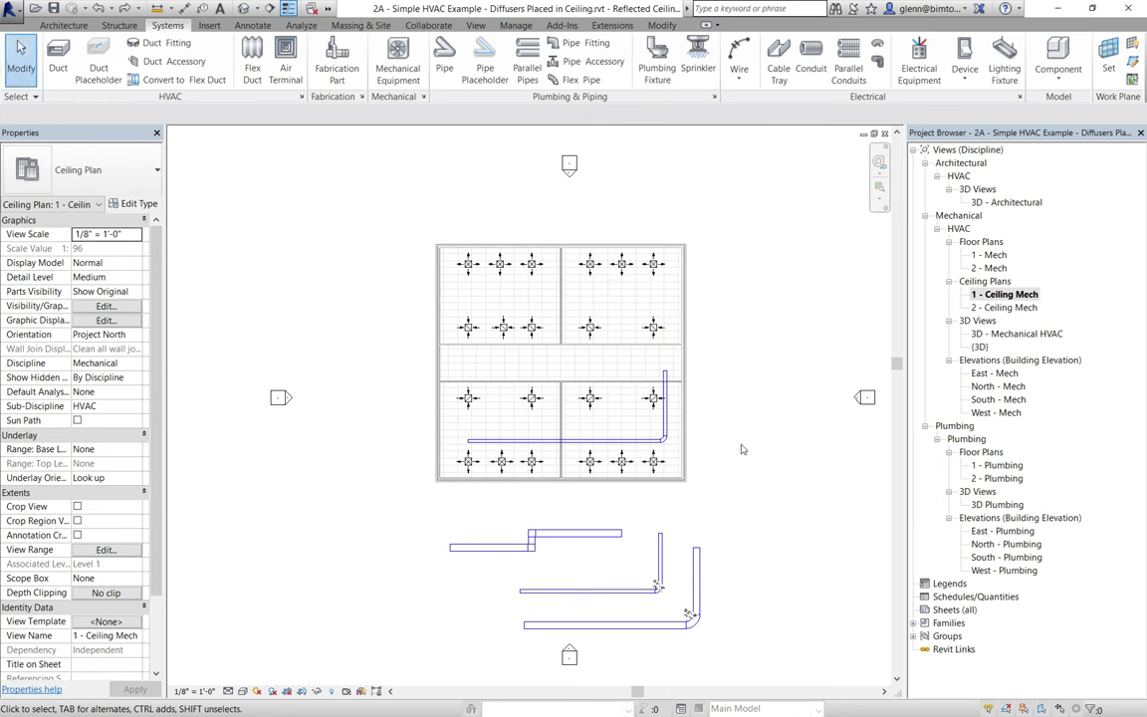
pyautogui.click(878, 162)
pyautogui.moveTo(531, 377); pyautogui.dragTo(744, 515)
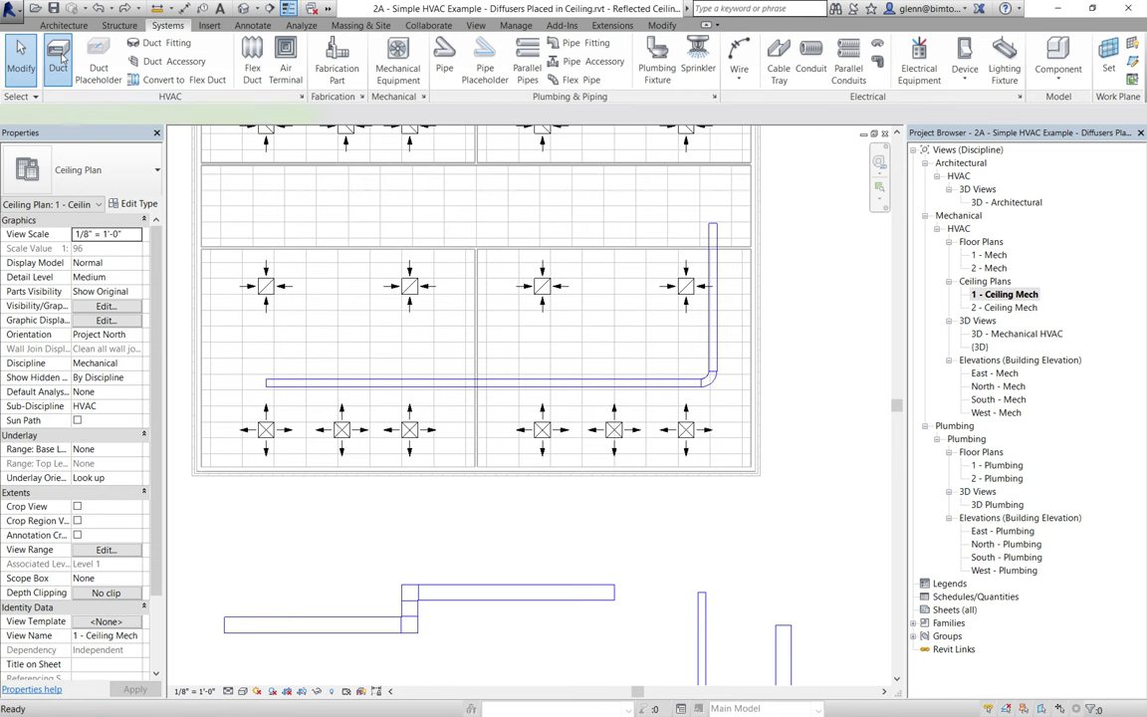
pyautogui.click(59, 60)
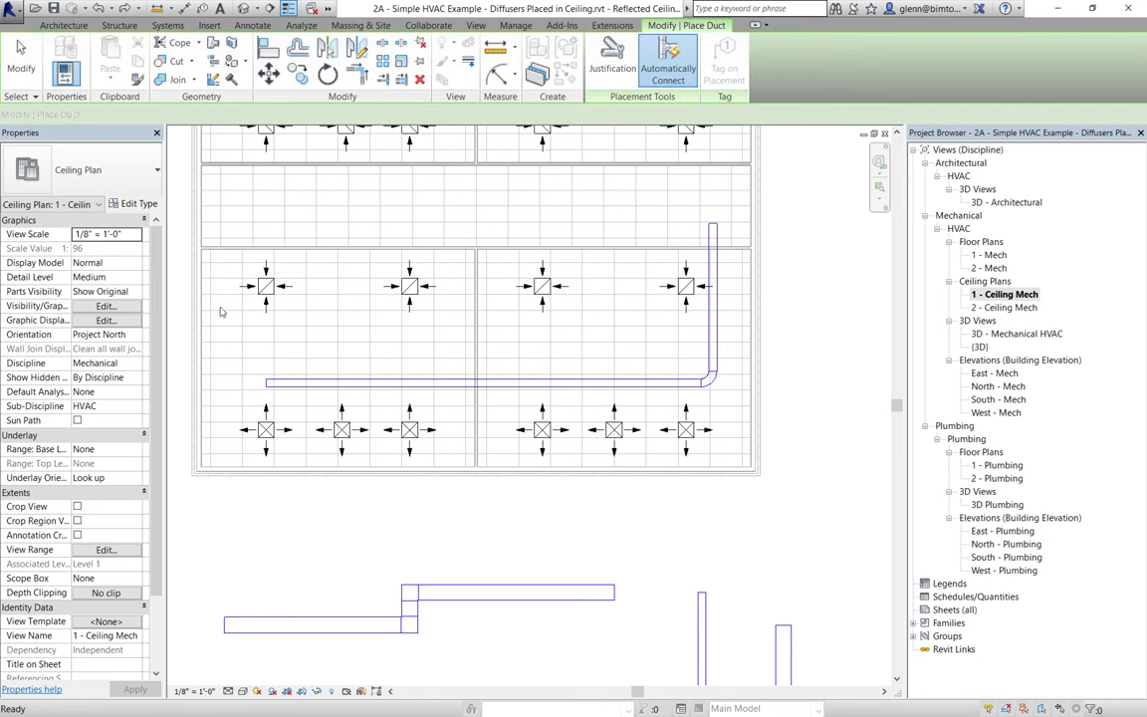
pyautogui.click(266, 384)
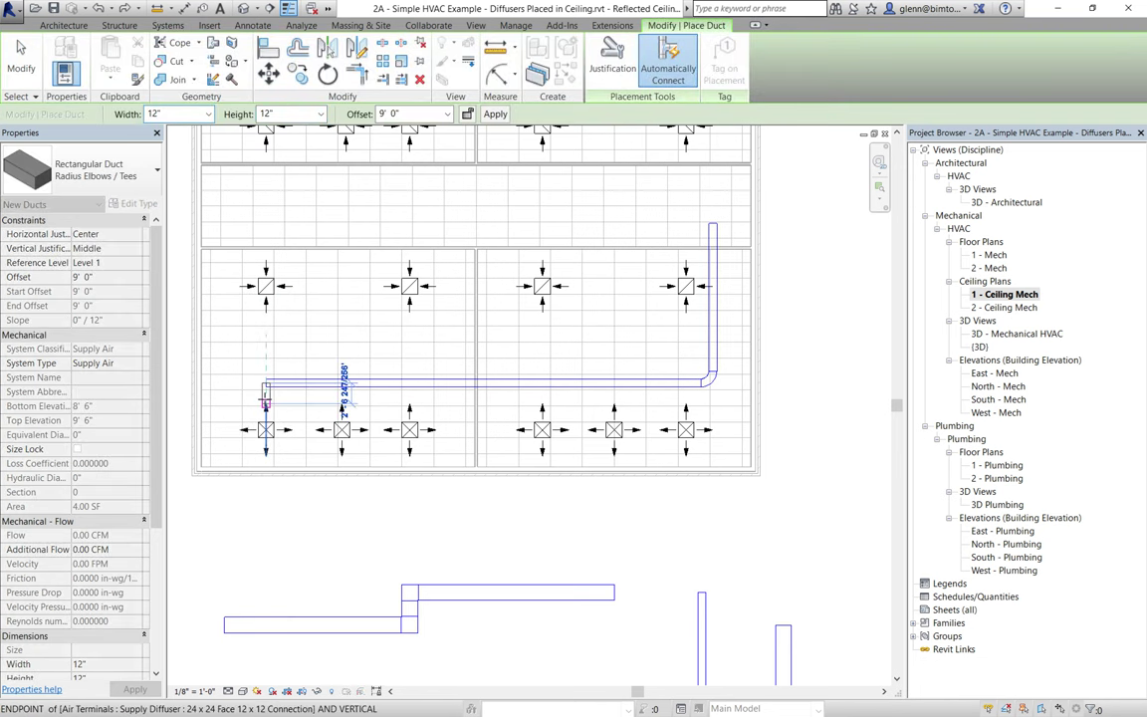
pyautogui.click(266, 400)
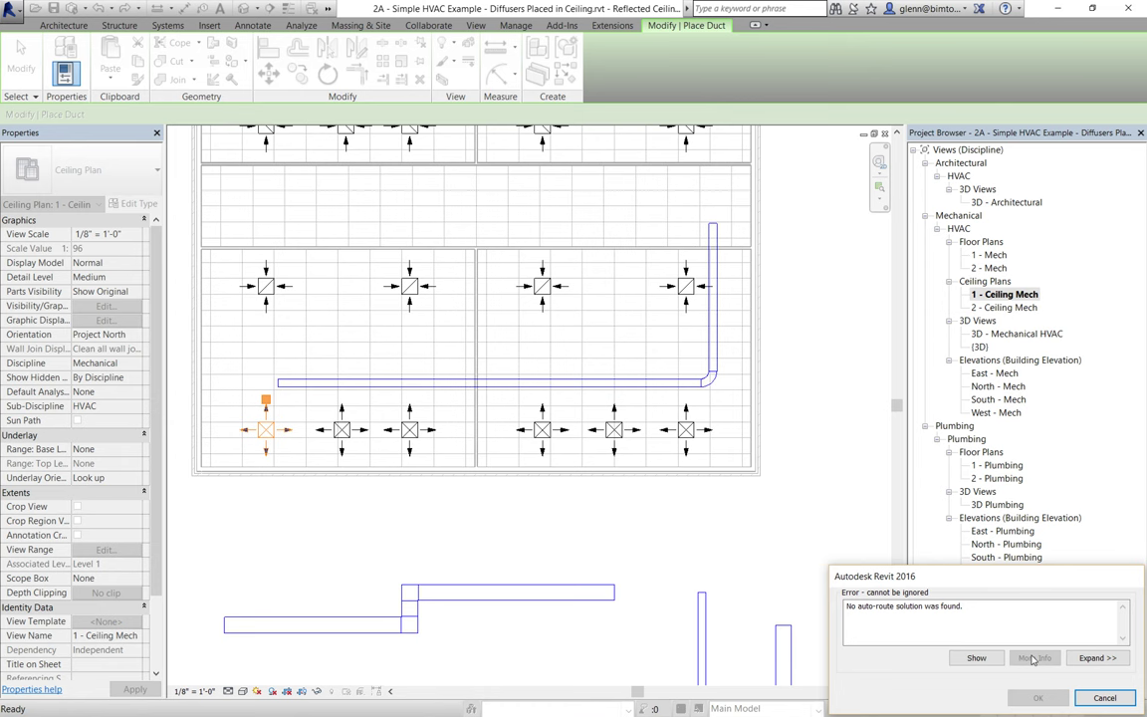
pyautogui.click(1105, 698)
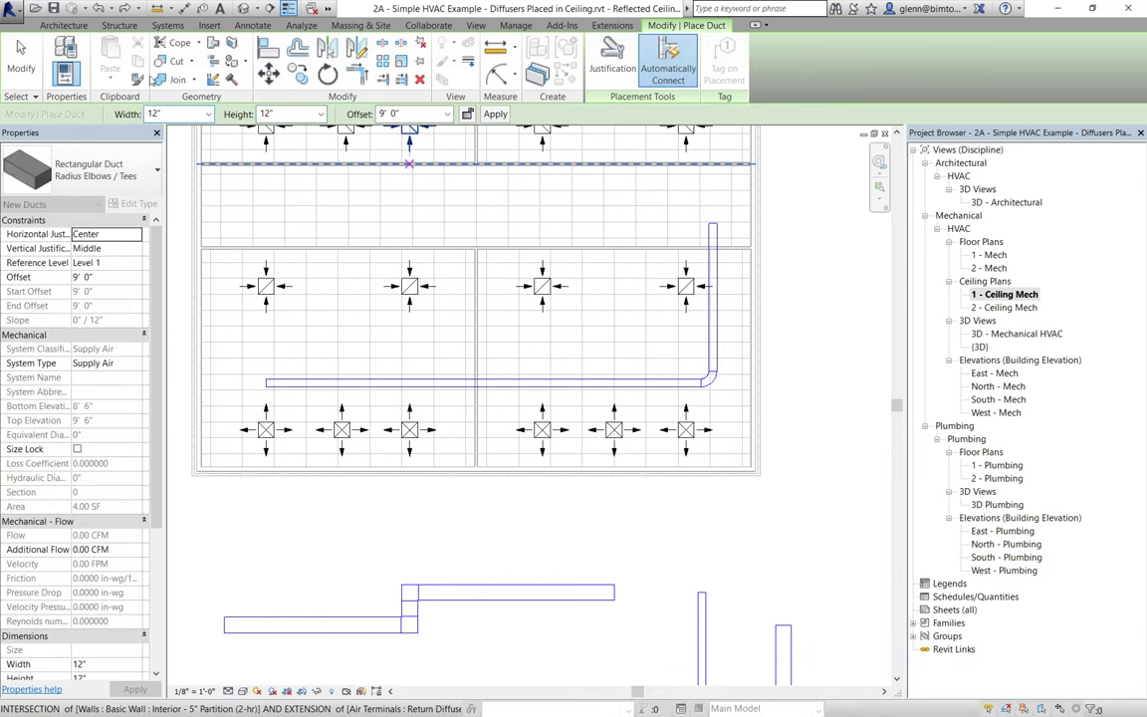
# Try routing a duct from the run's left end to the corner diffuser, dismissing the auto-route error.
pyautogui.click(54, 26)
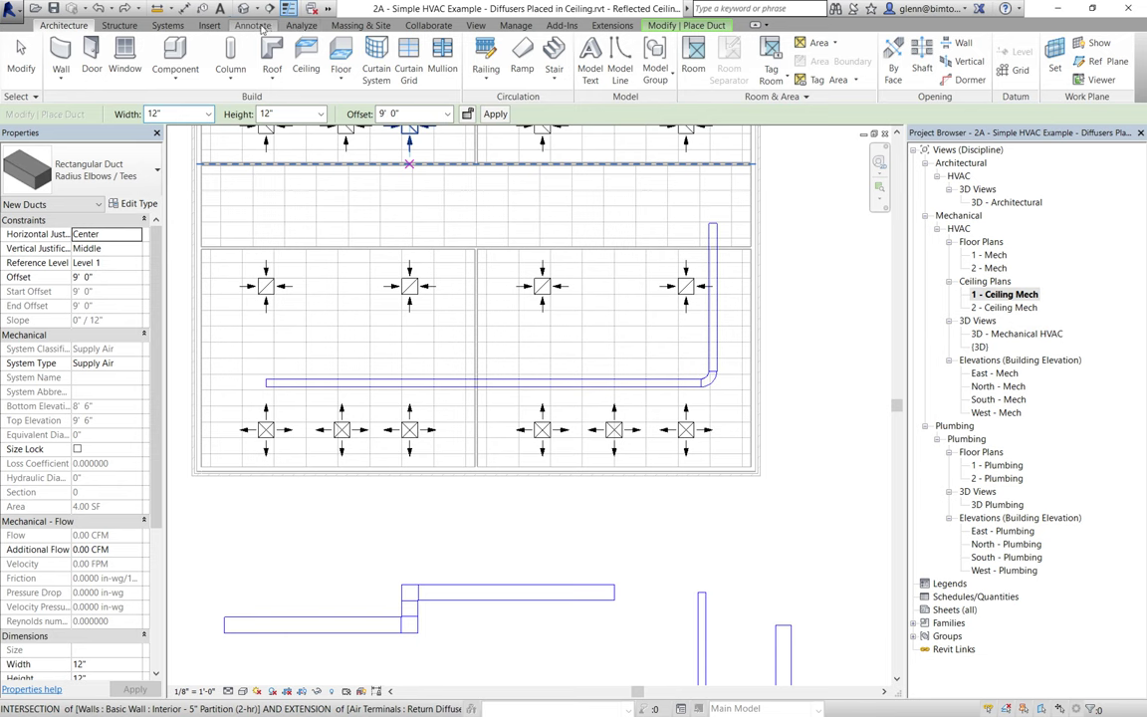
pyautogui.click(175, 27)
pyautogui.click(58, 60)
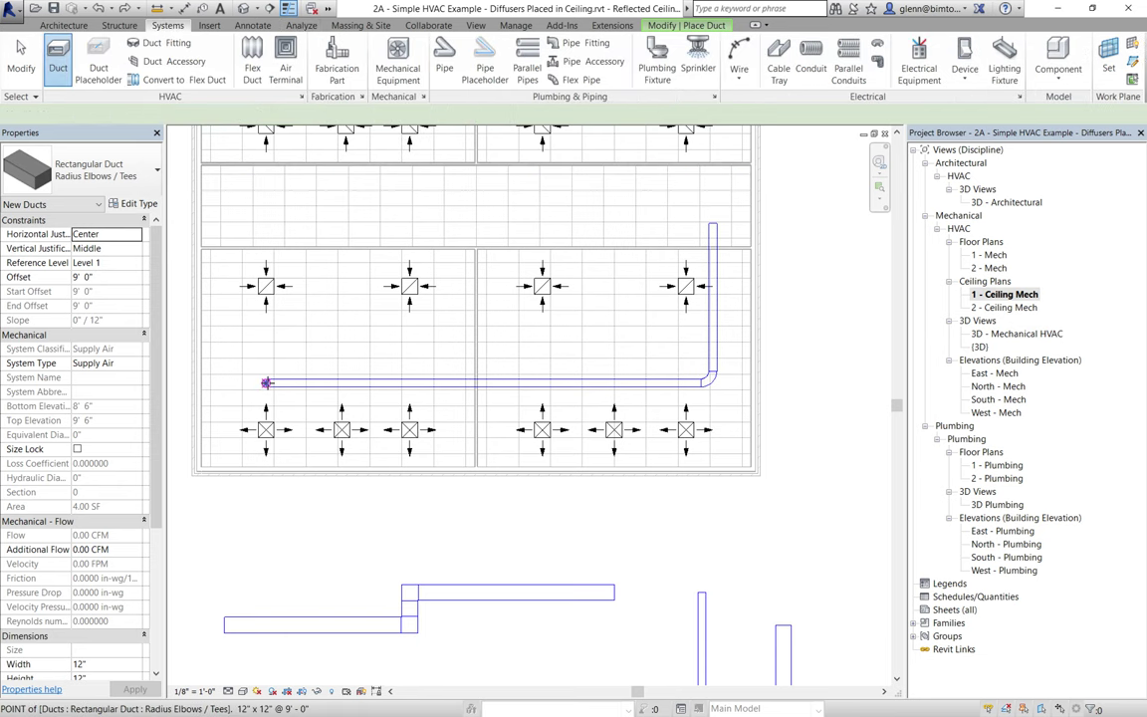
pyautogui.click(265, 397)
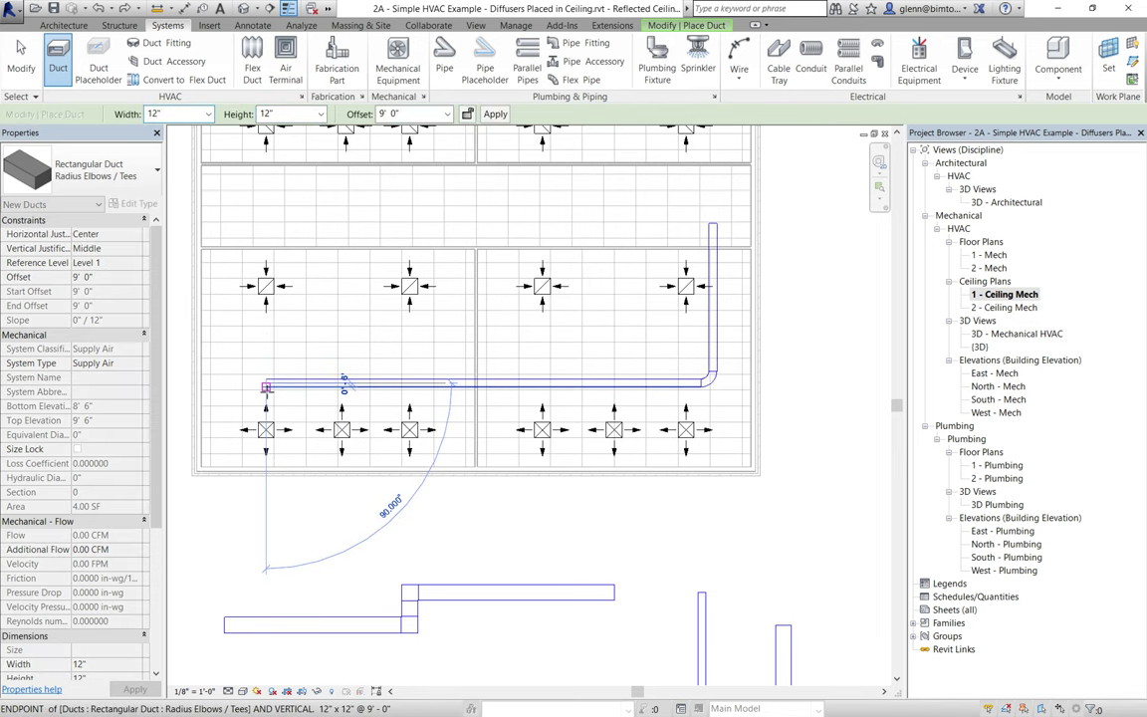
pyautogui.click(267, 398)
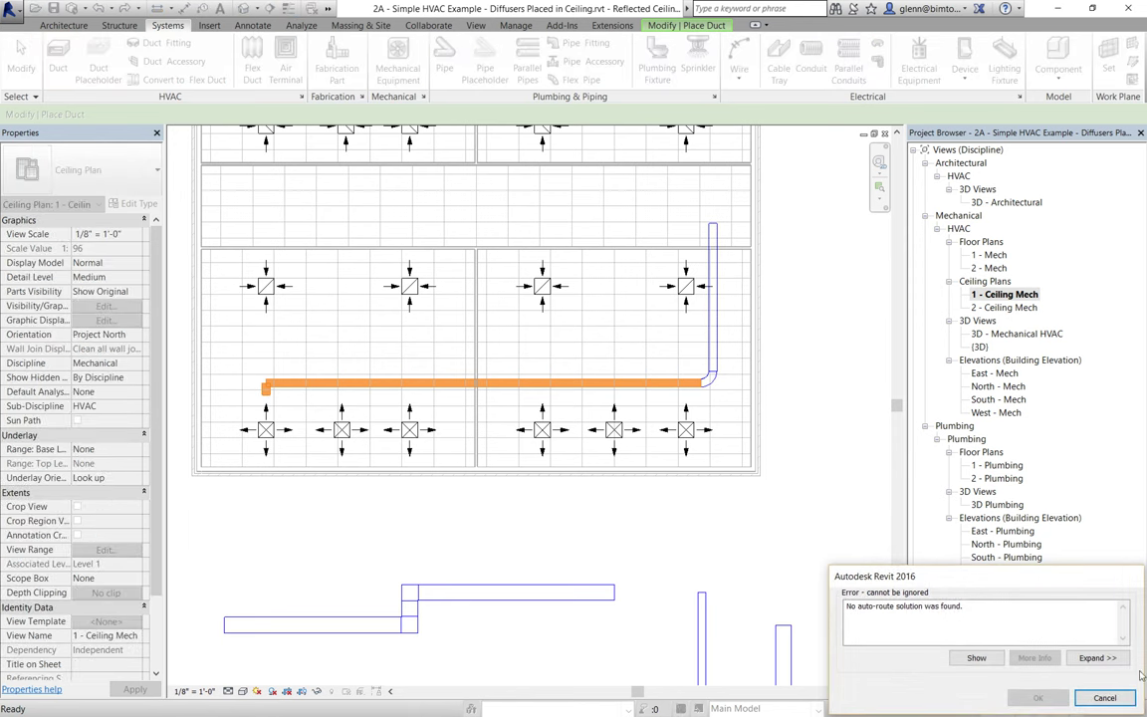
pyautogui.click(1104, 698)
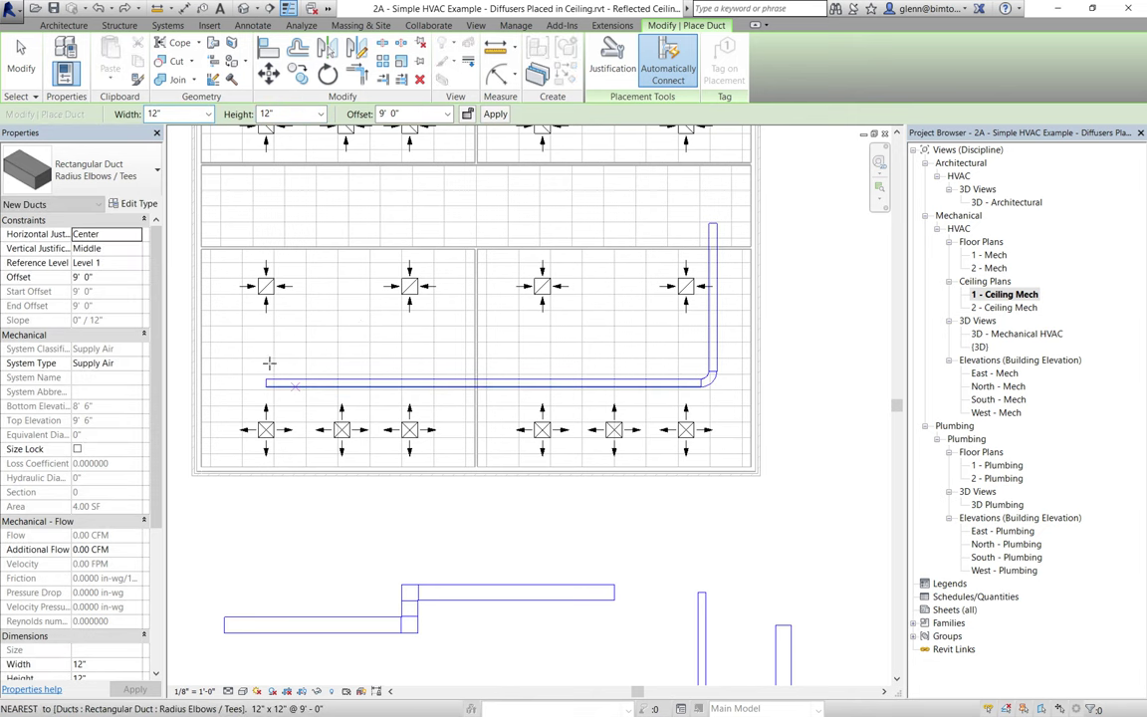
pyautogui.click(20, 56)
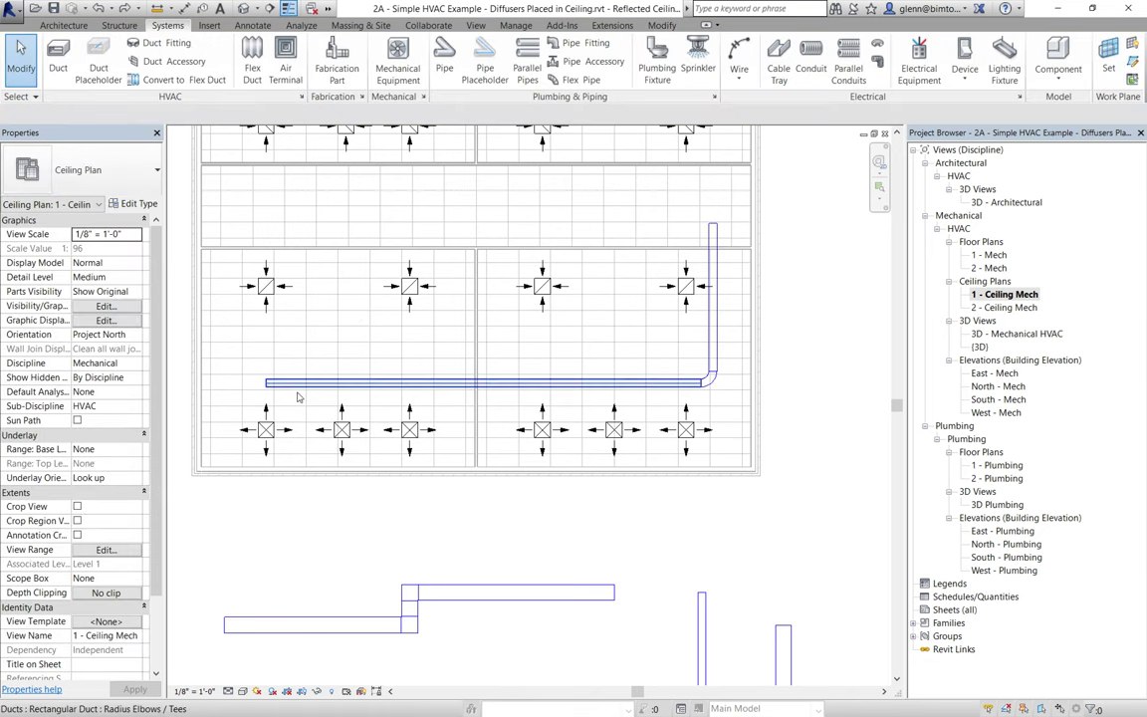
# Extend the lower supply duct's west end to 58'-6" so it turns down toward the diffuser.
pyautogui.click(297, 397)
pyautogui.moveTo(254, 388); pyautogui.dragTo(256, 594)
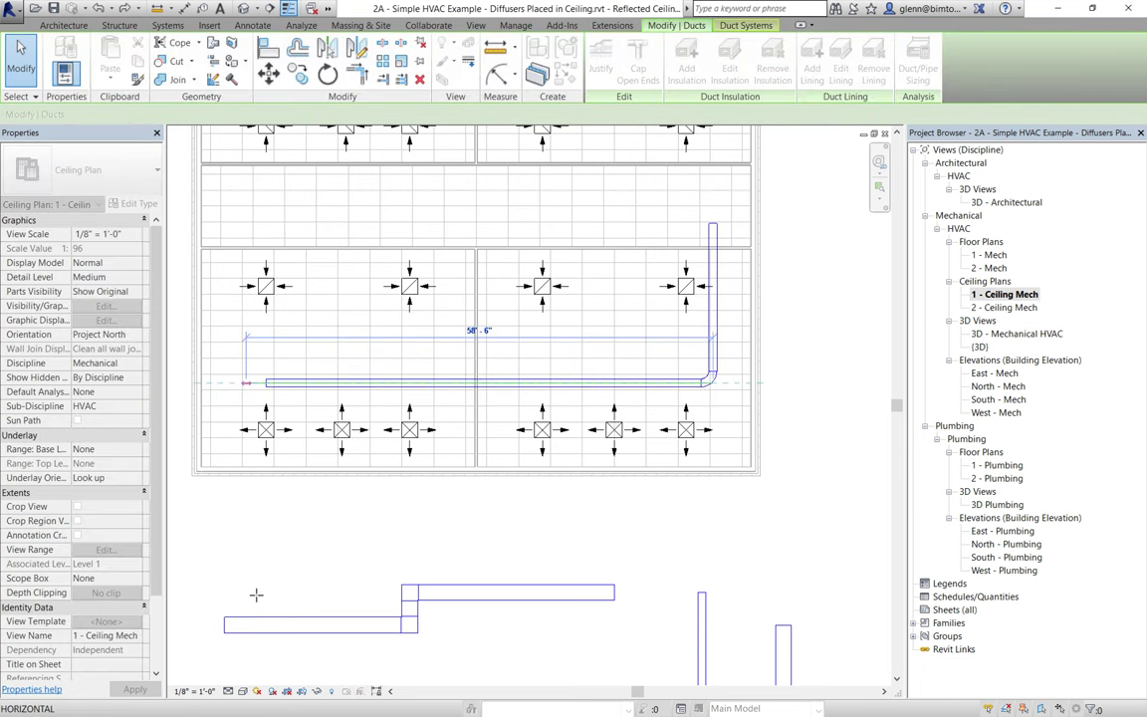
pyautogui.click(254, 583)
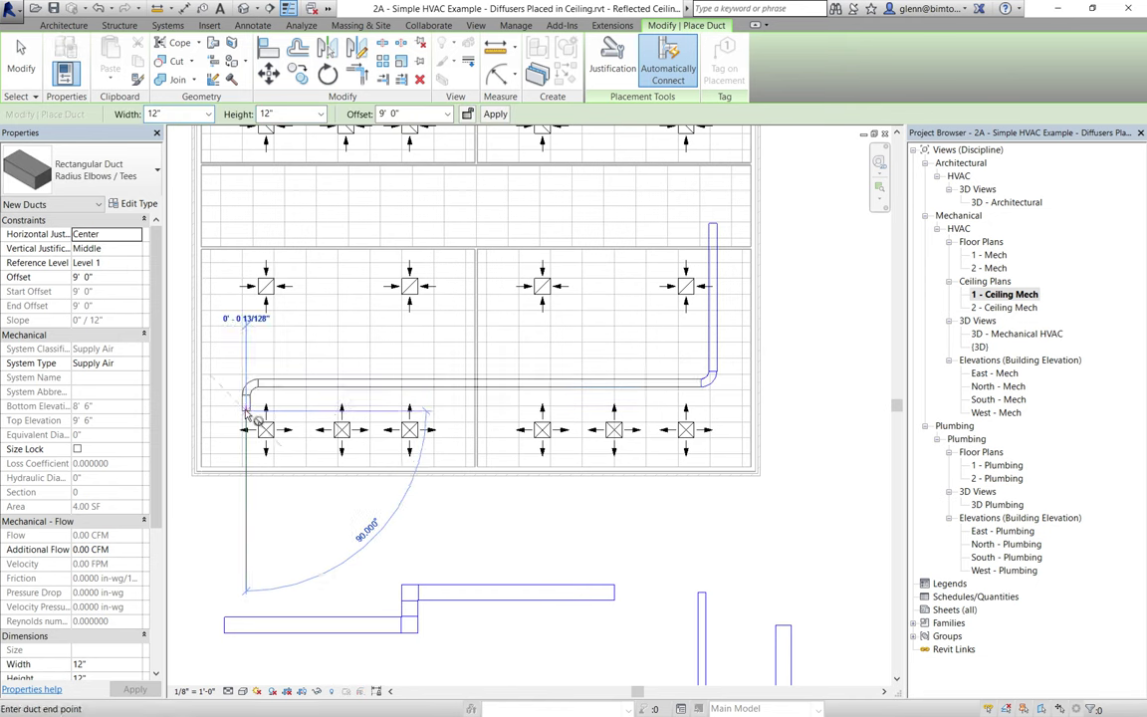
pyautogui.click(21, 58)
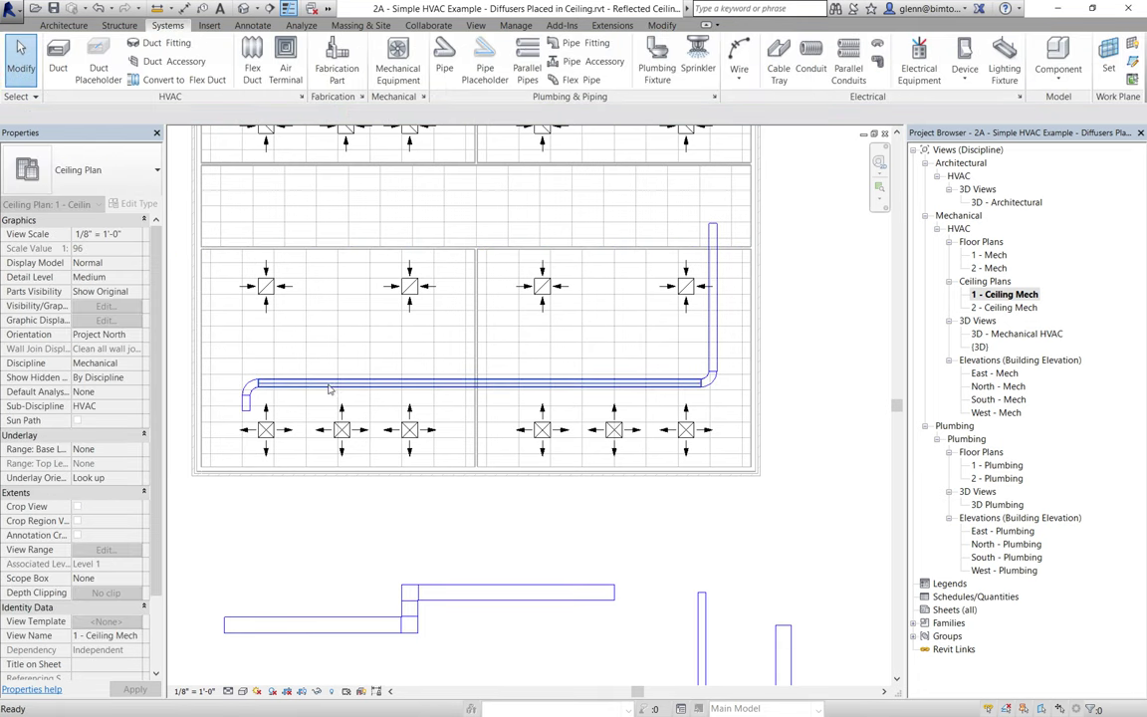
# Add three short branch ducts off the lower main: two in the lower-left room, one in the lower-right.
pyautogui.click(59, 58)
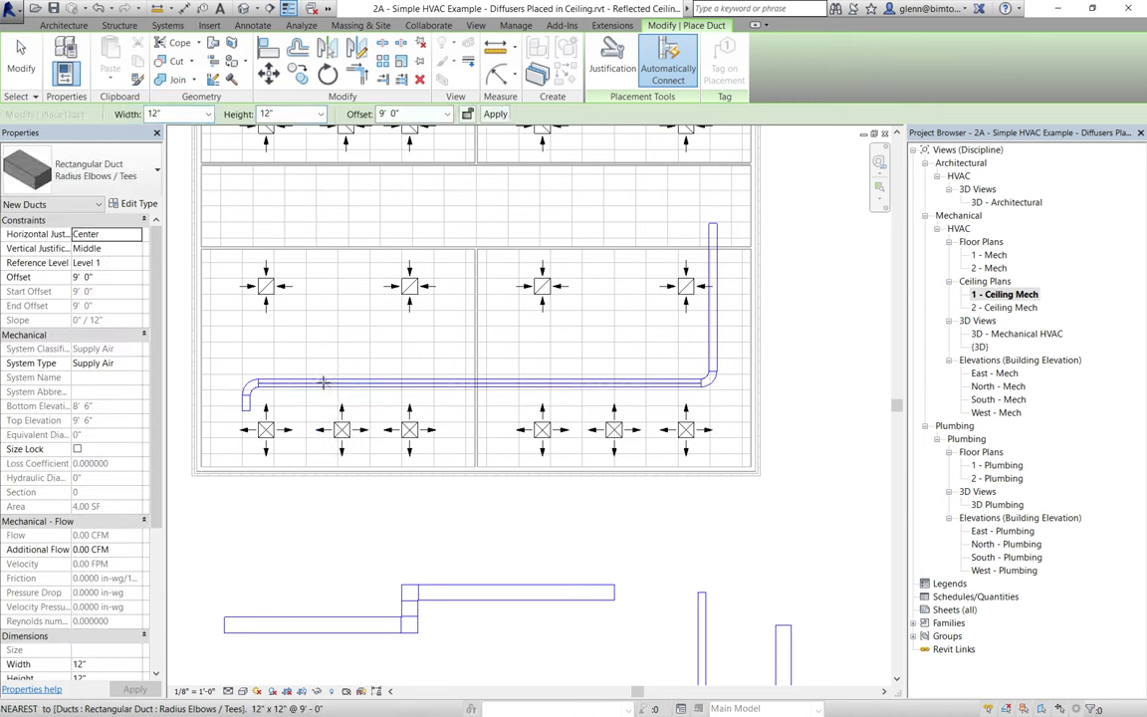
pyautogui.click(323, 383)
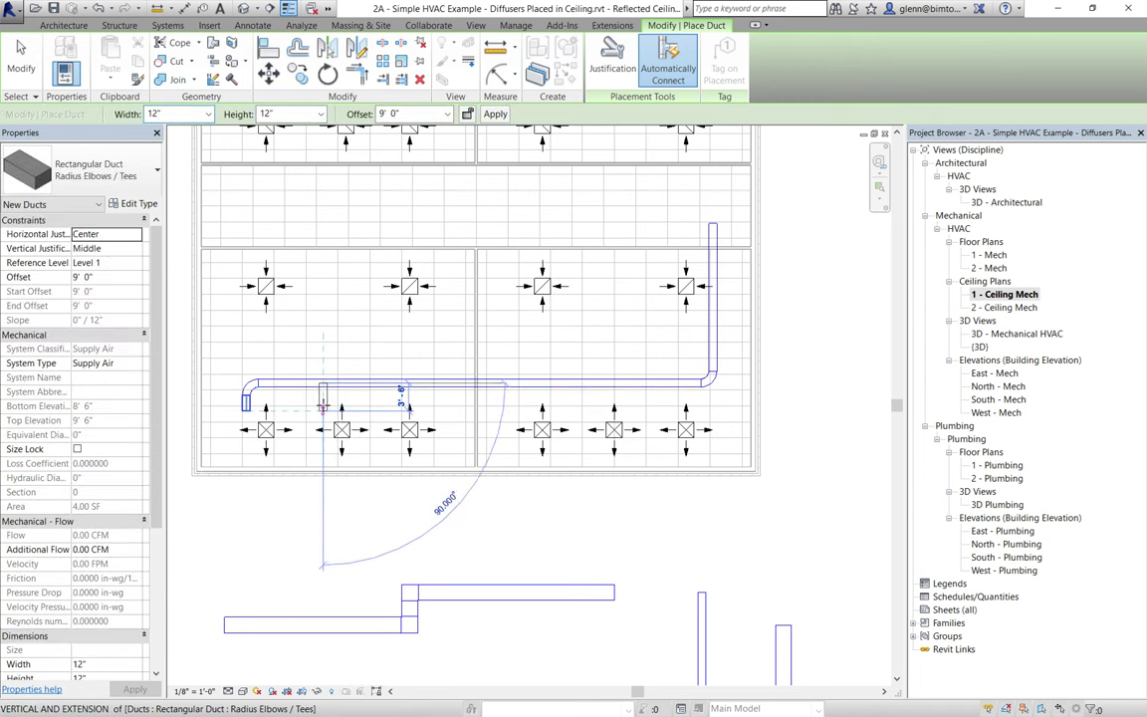
pyautogui.click(323, 405)
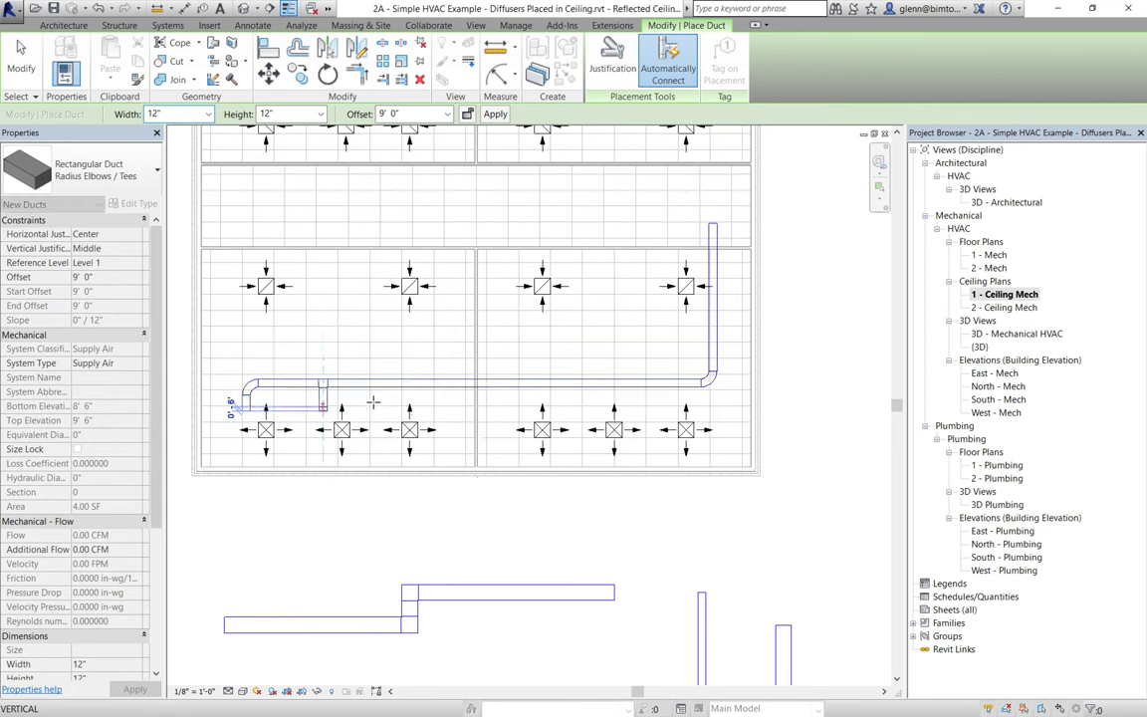
pyautogui.press('Escape')
pyautogui.press('Escape')
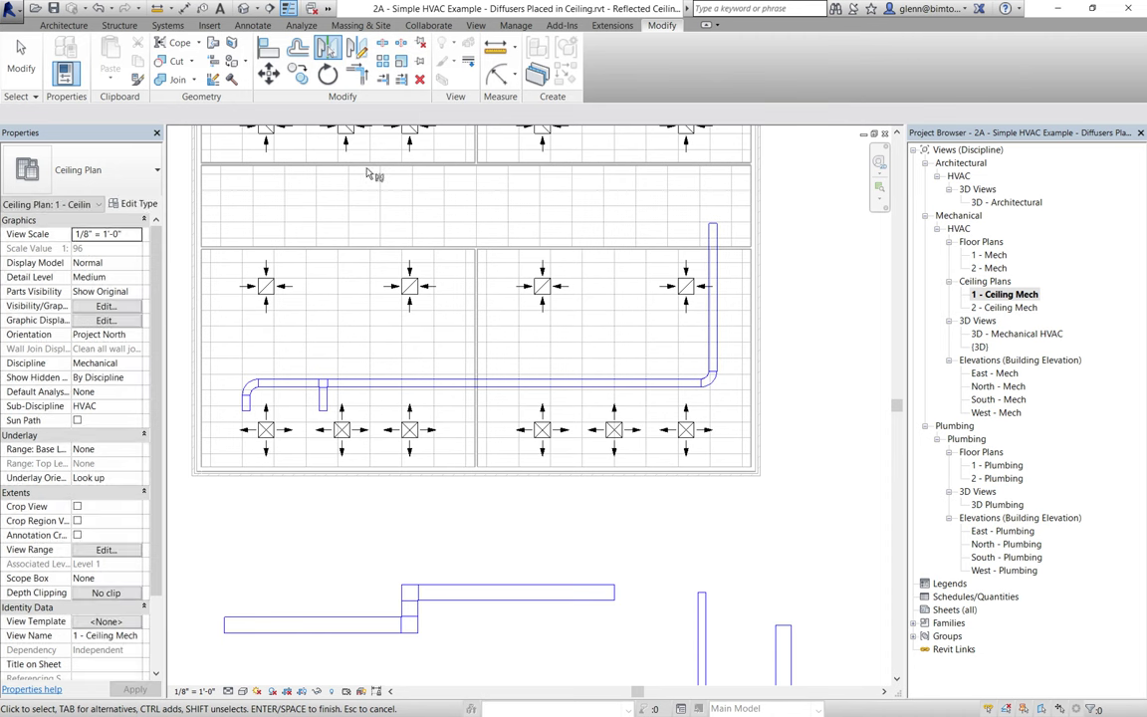
pyautogui.click(177, 27)
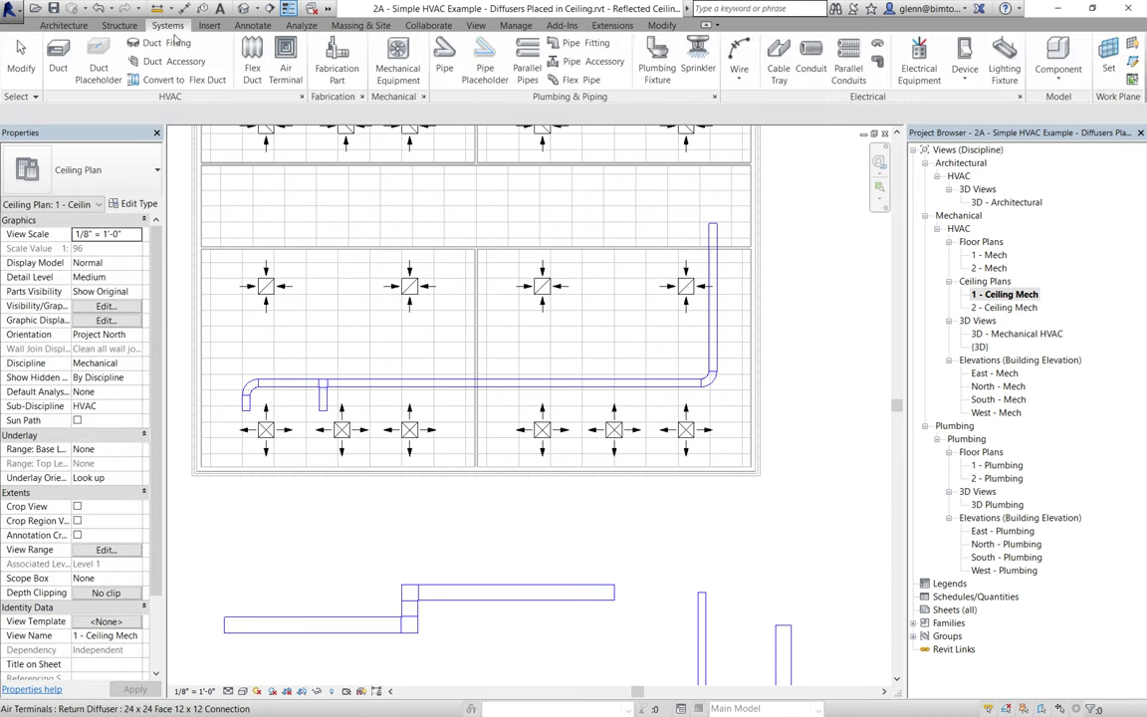
pyautogui.click(58, 55)
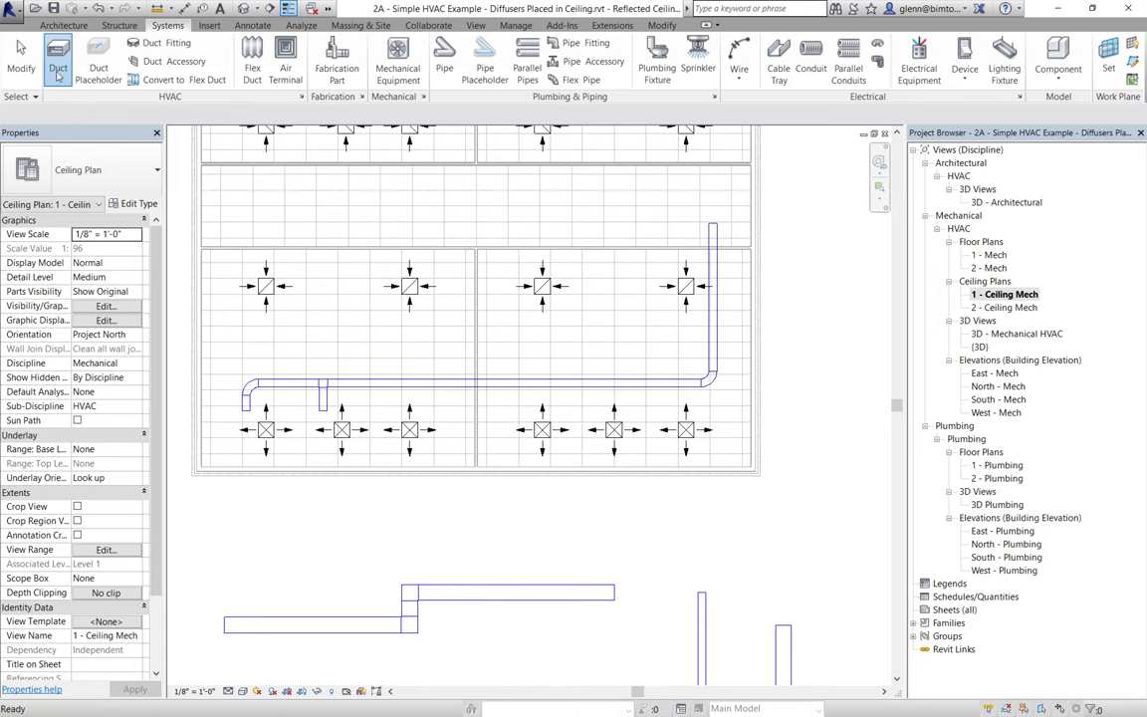
pyautogui.click(381, 384)
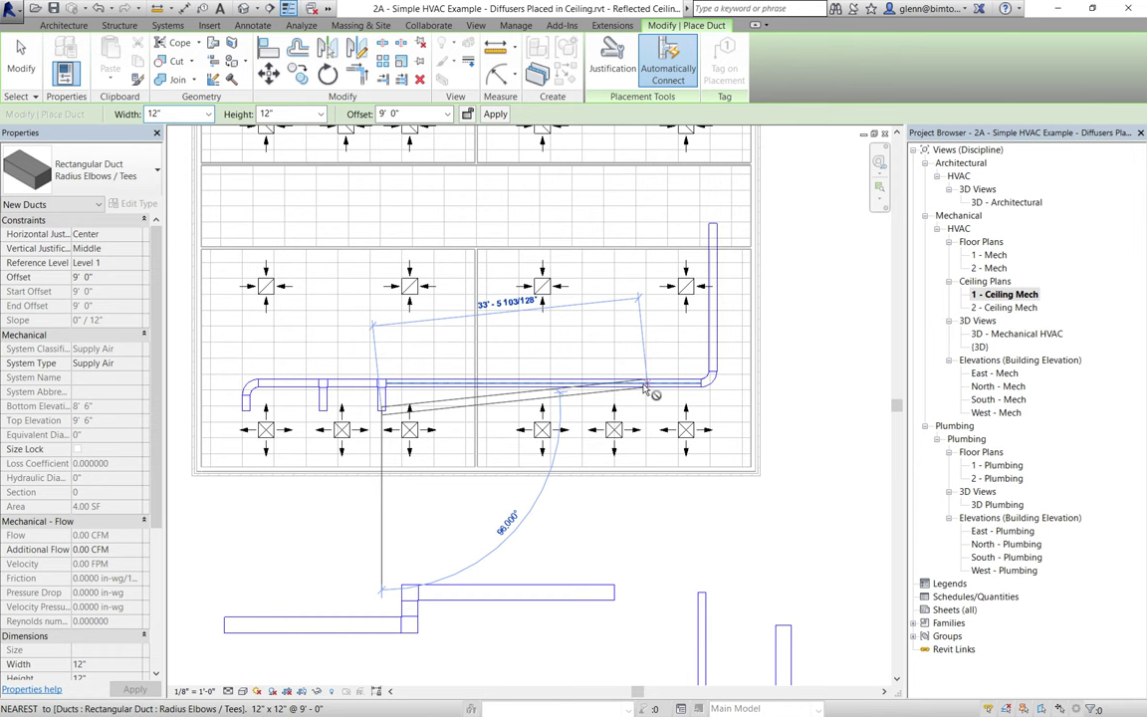
pyautogui.press('Escape')
pyautogui.press('Escape')
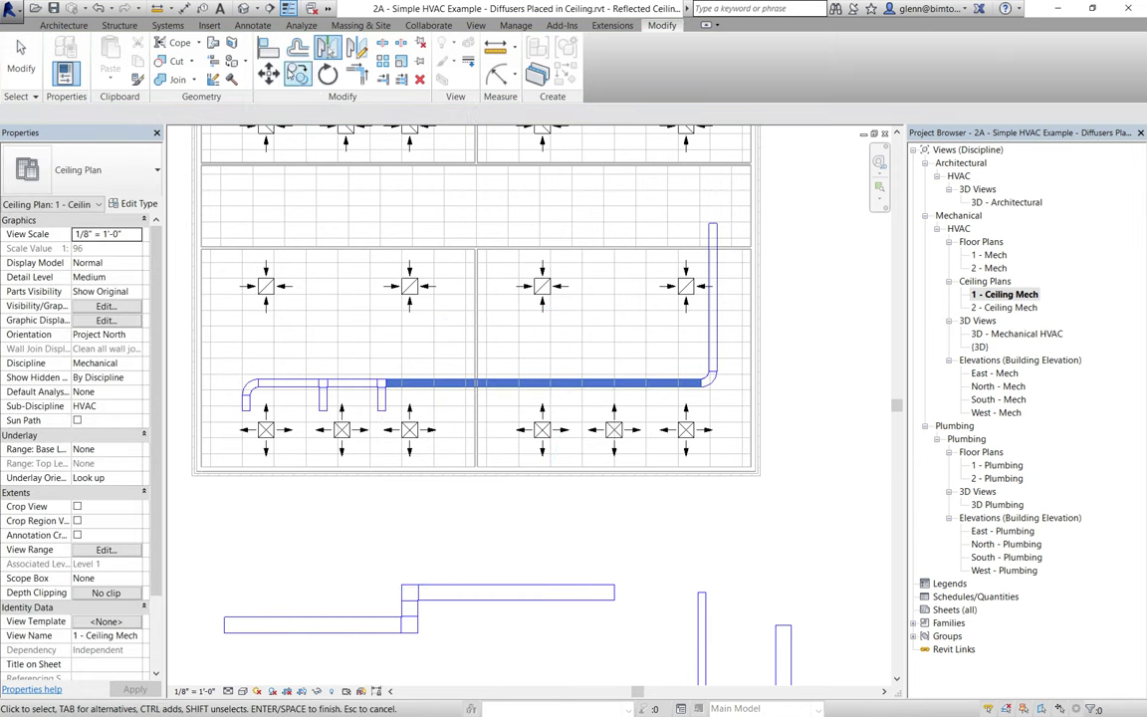
pyautogui.click(167, 25)
pyautogui.click(57, 60)
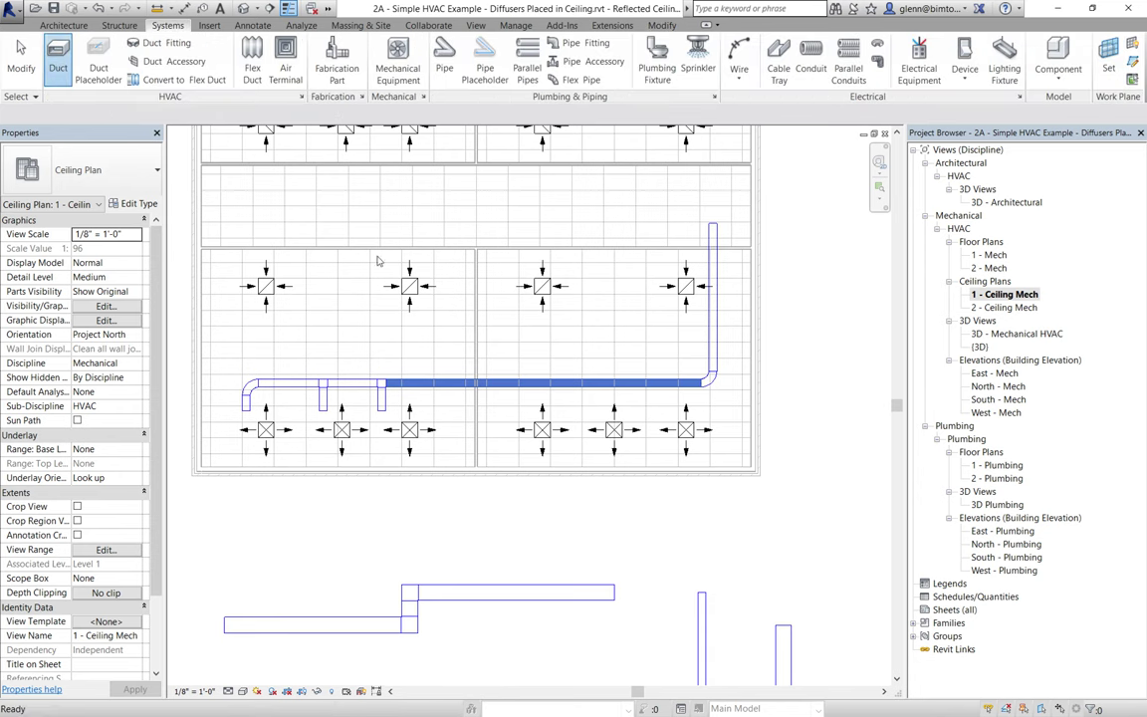
pyautogui.click(527, 388)
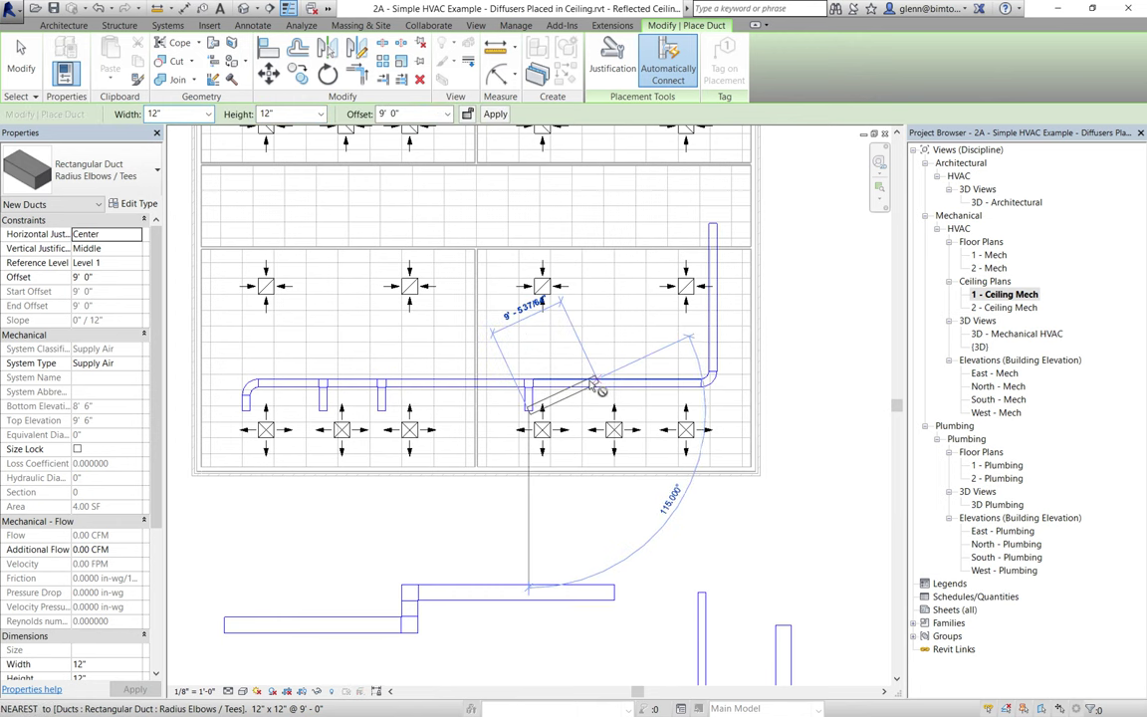
pyautogui.press('Escape')
pyautogui.press('Escape')
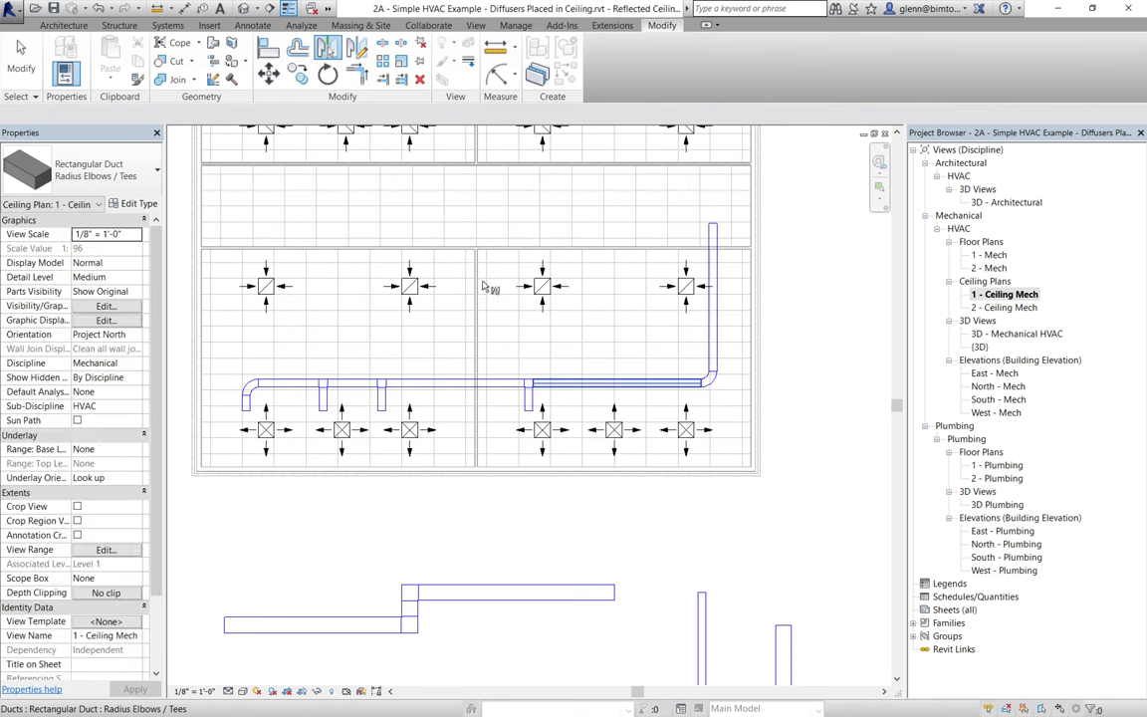
# Add two more branch ducts from the lower main toward the remaining right-side diffusers.
pyautogui.click(167, 26)
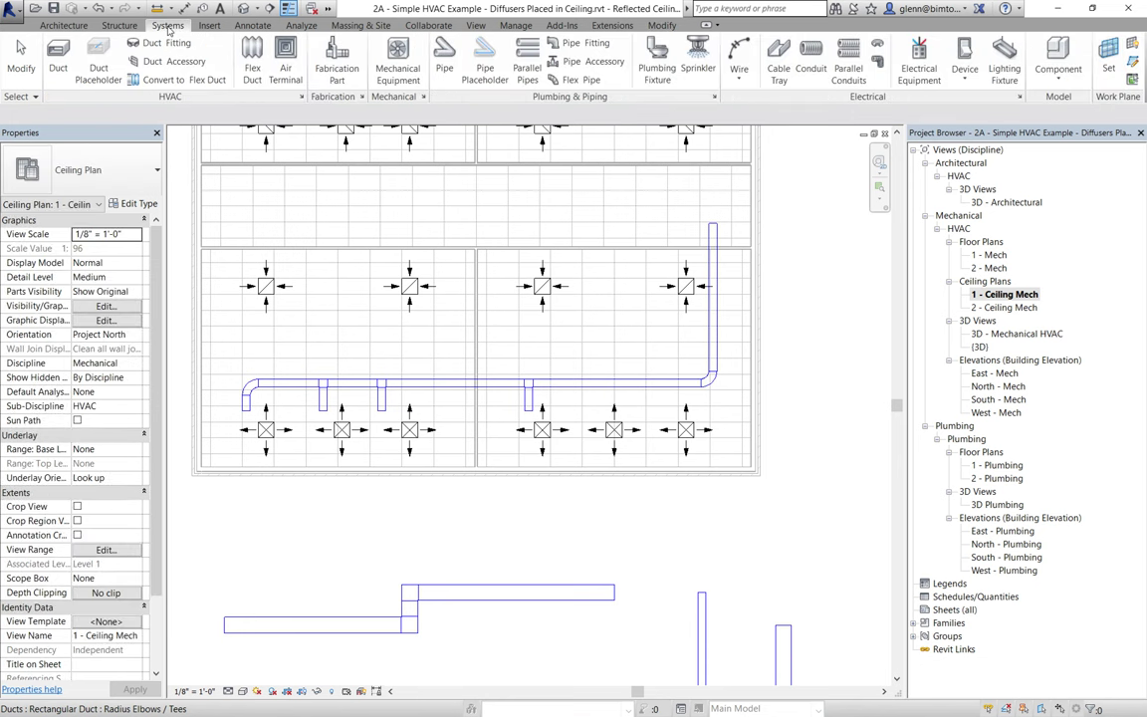
pyautogui.click(58, 58)
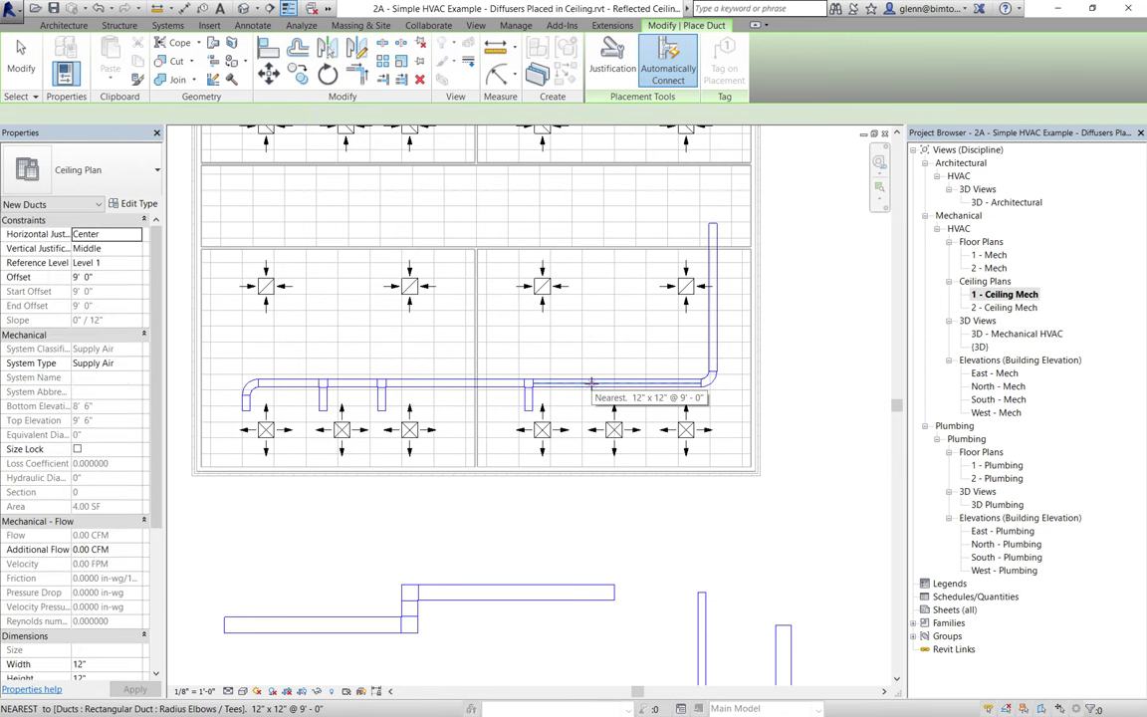
pyautogui.click(590, 385)
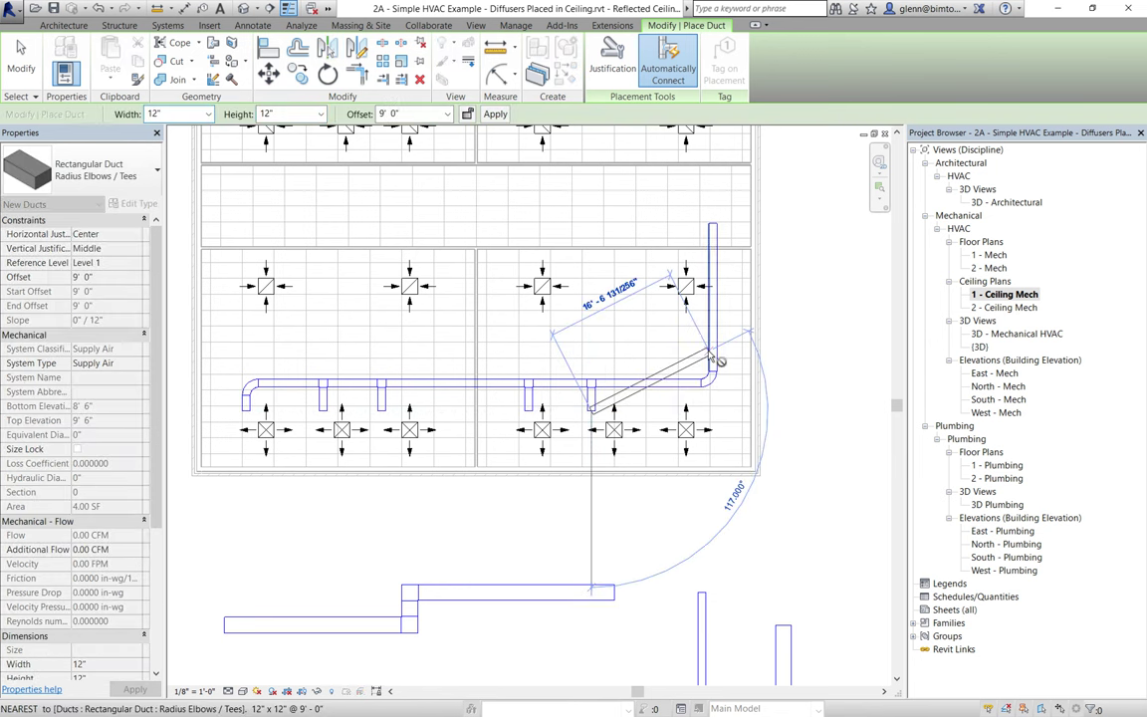
pyautogui.press('Escape')
pyautogui.press('Escape')
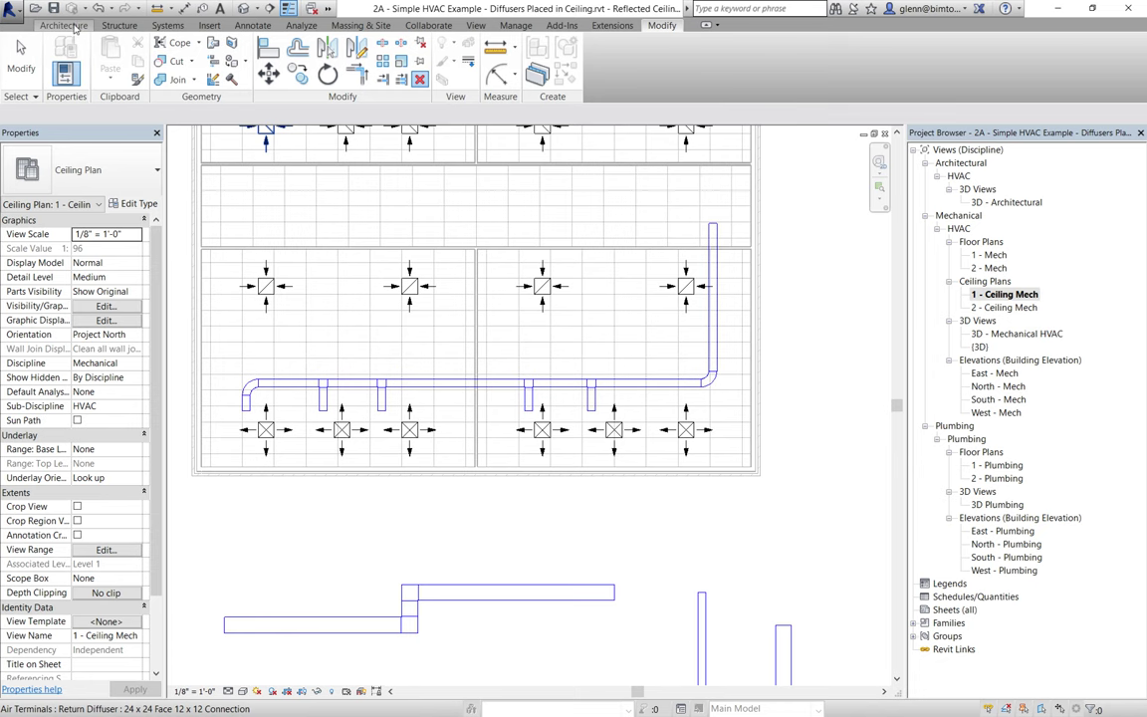
pyautogui.click(167, 25)
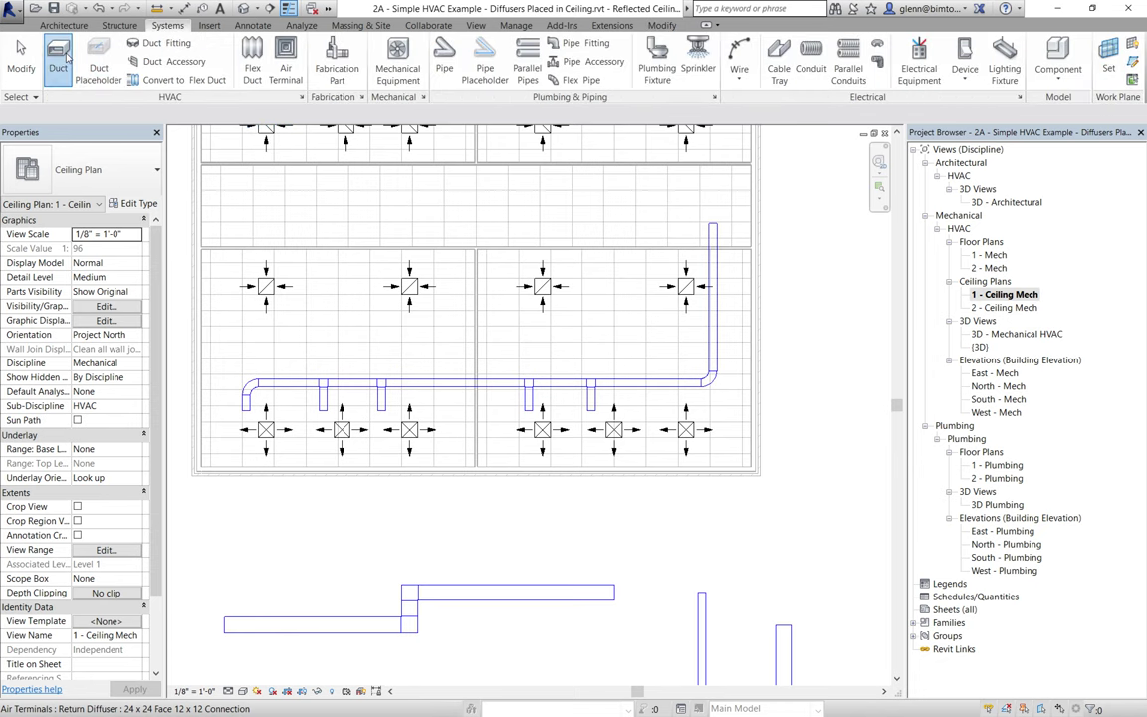
pyautogui.press('d')
pyautogui.press('t')
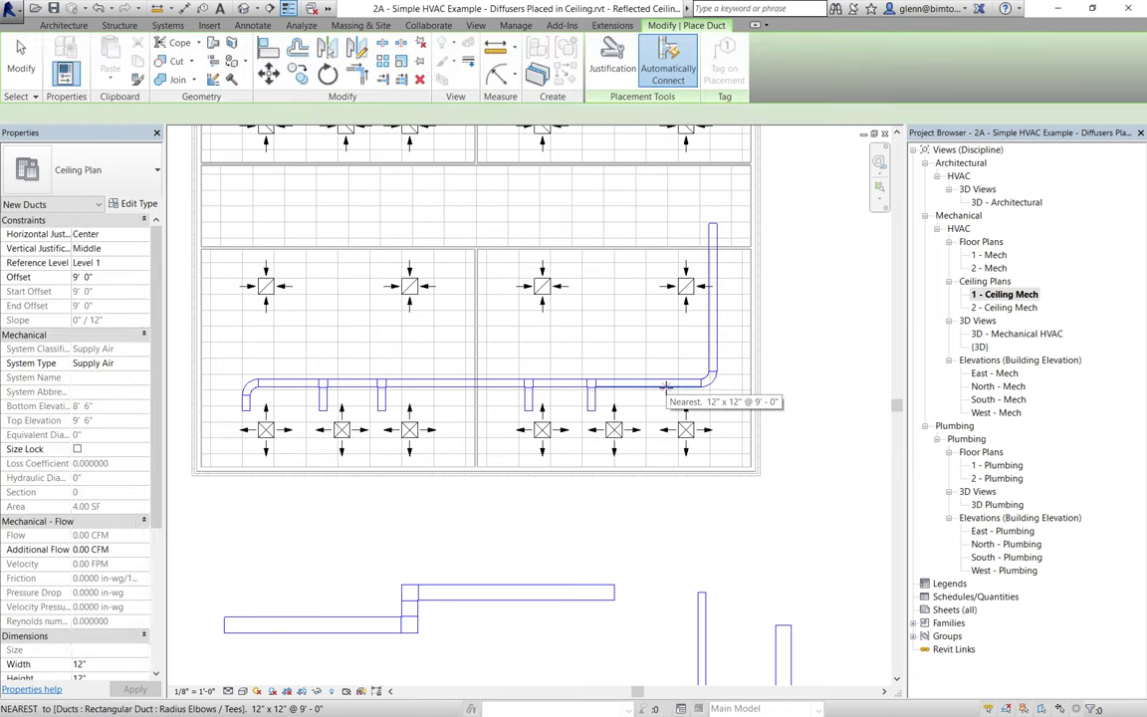
pyautogui.click(665, 391)
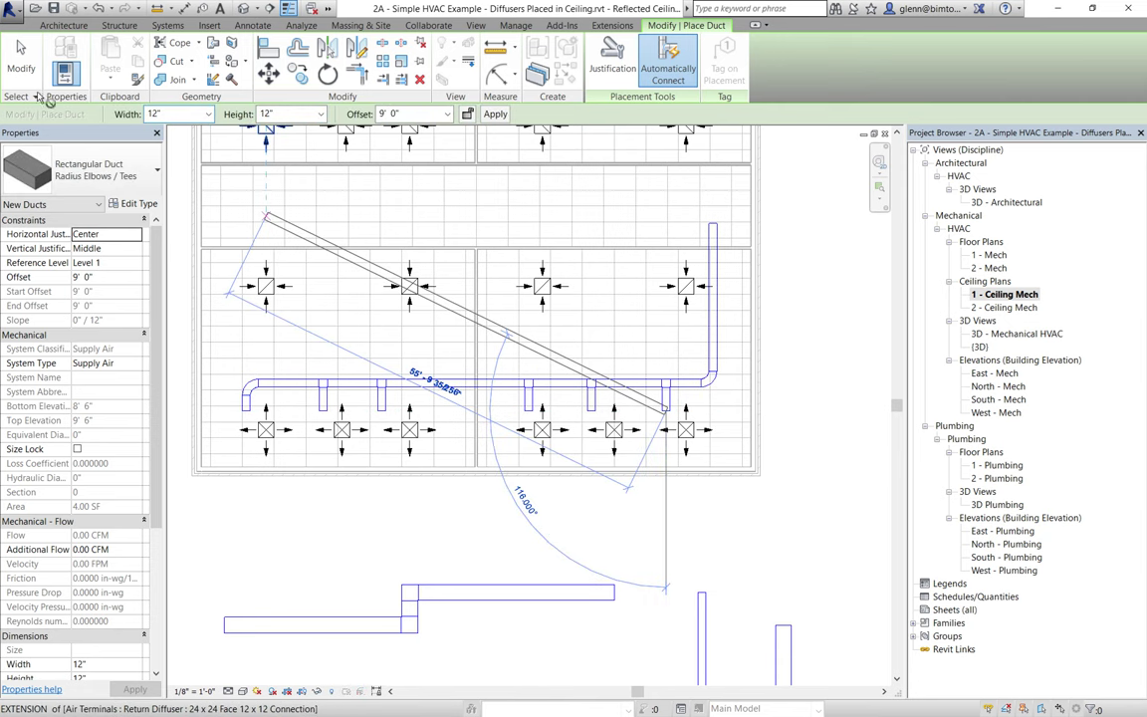
pyautogui.click(20, 51)
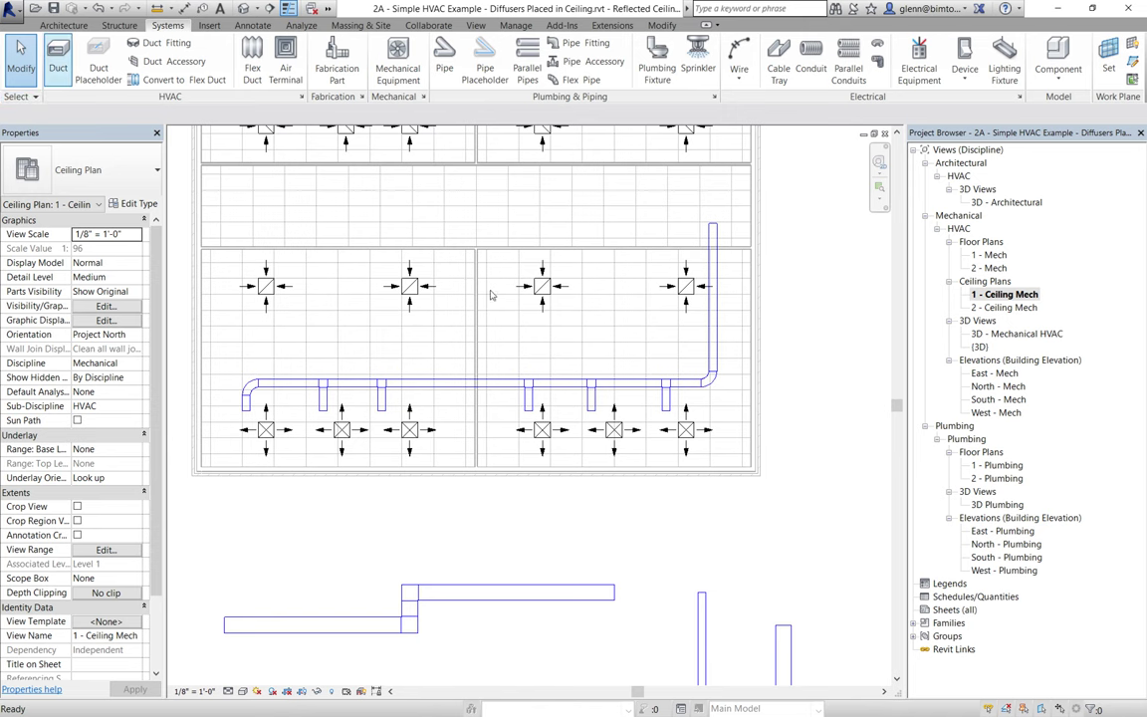
# Nudge the middle-right branch to line up with its diffuser, then open the {3D} view.
pyautogui.click(594, 411)
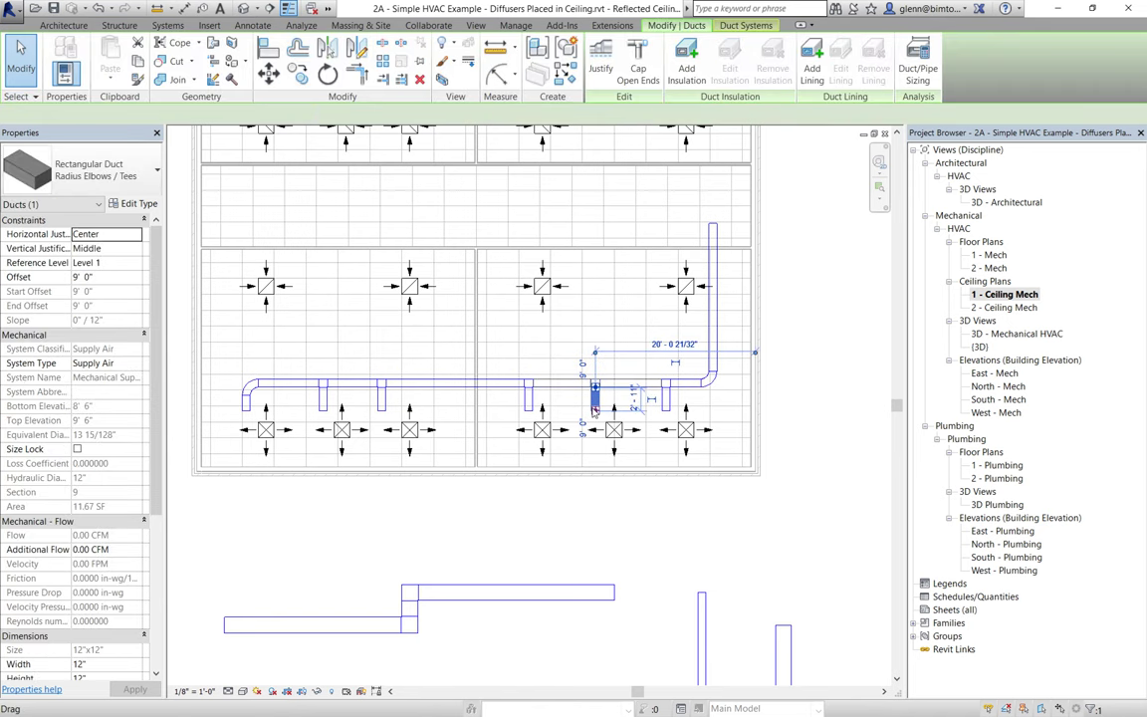
pyautogui.moveTo(593, 410); pyautogui.dragTo(597, 410)
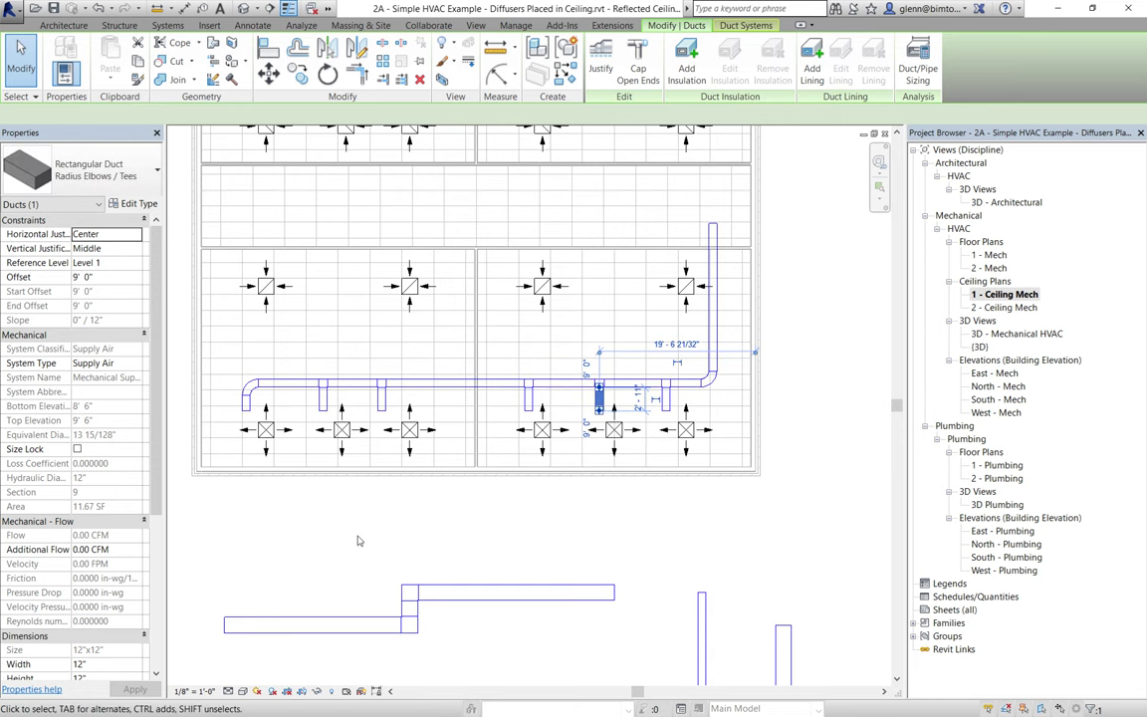
pyautogui.click(324, 486)
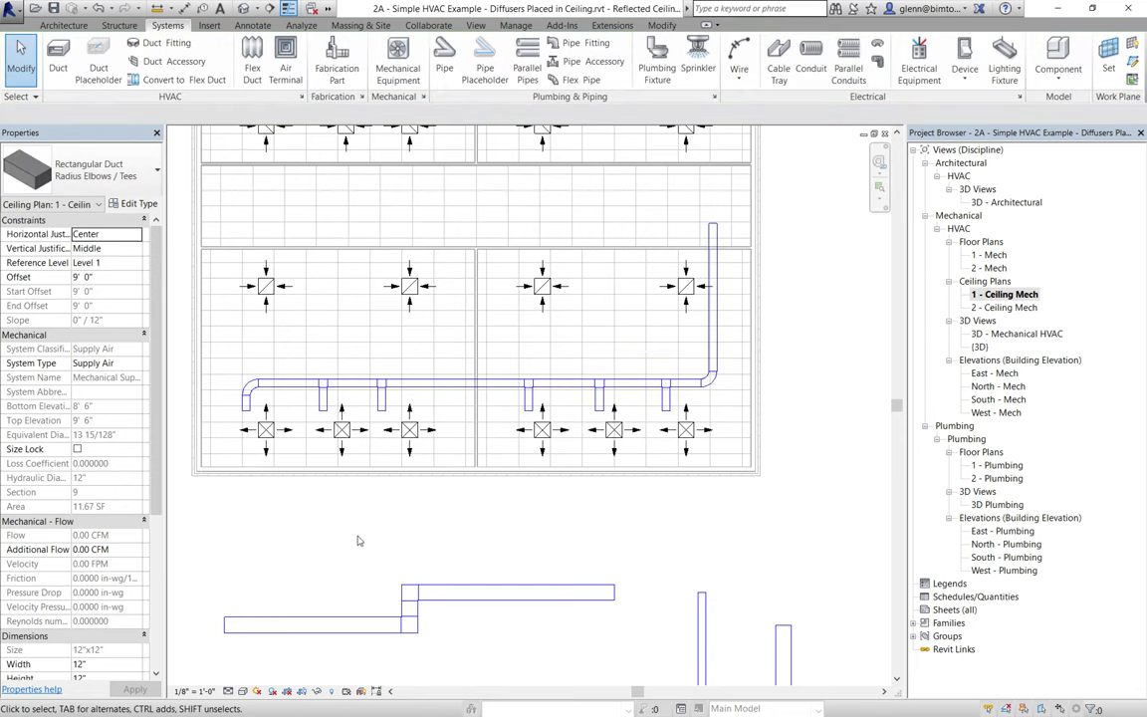
pyautogui.click(248, 401)
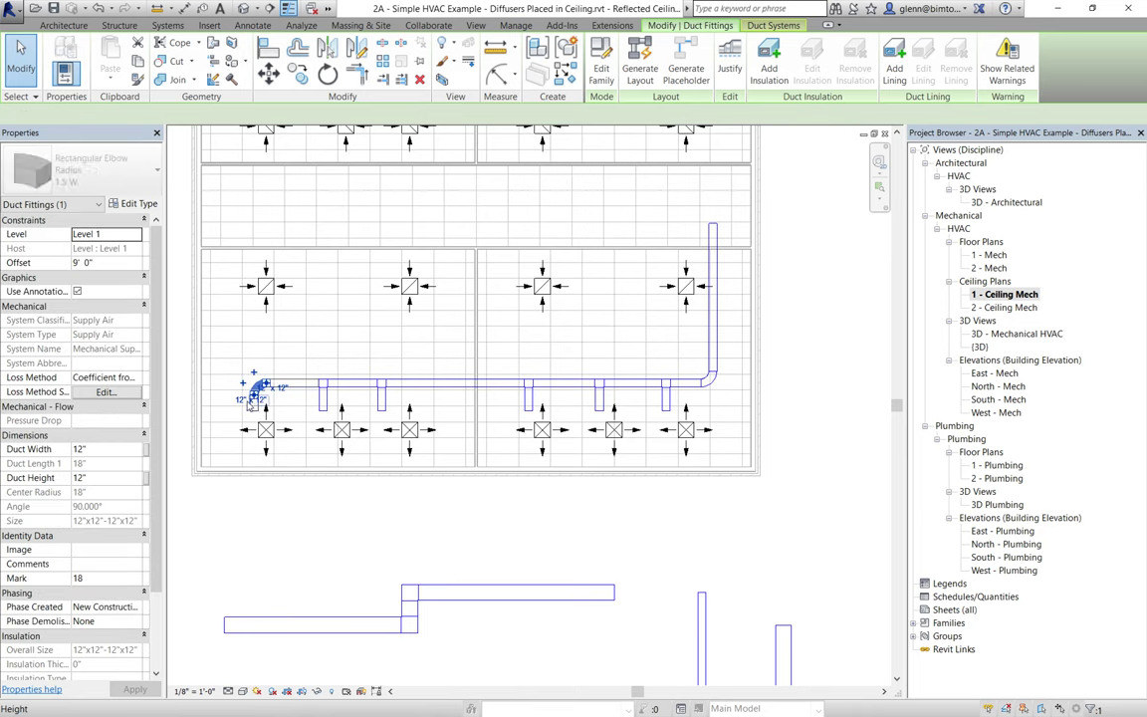
pyautogui.click(253, 508)
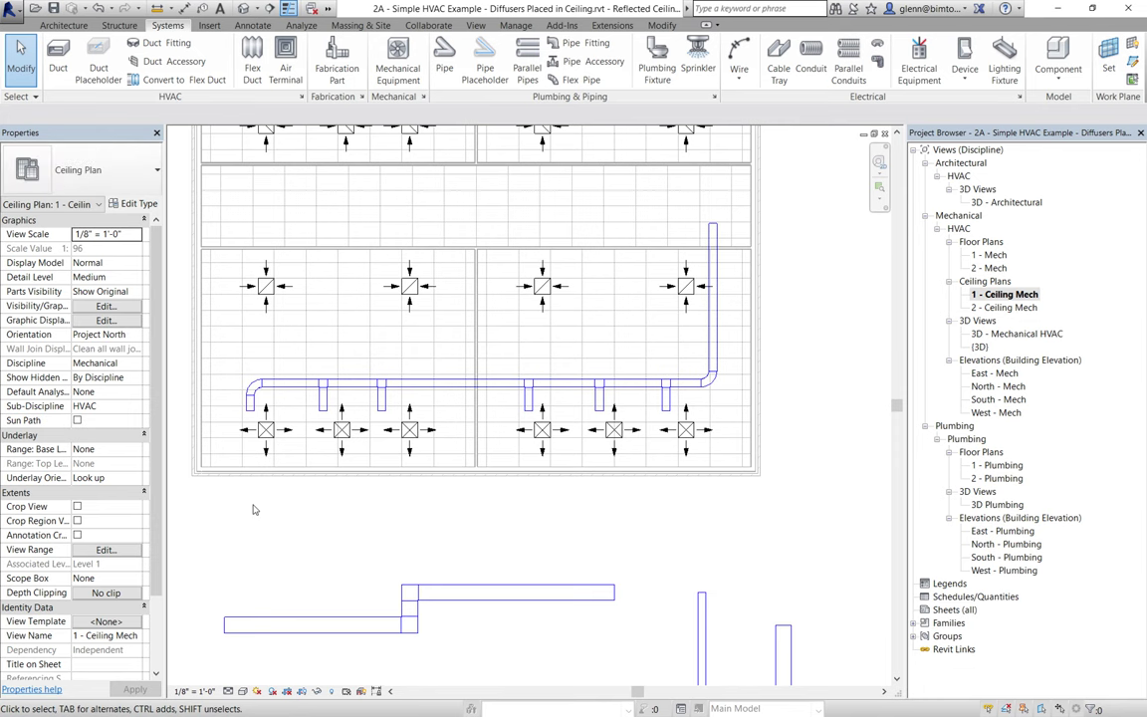
pyautogui.click(244, 10)
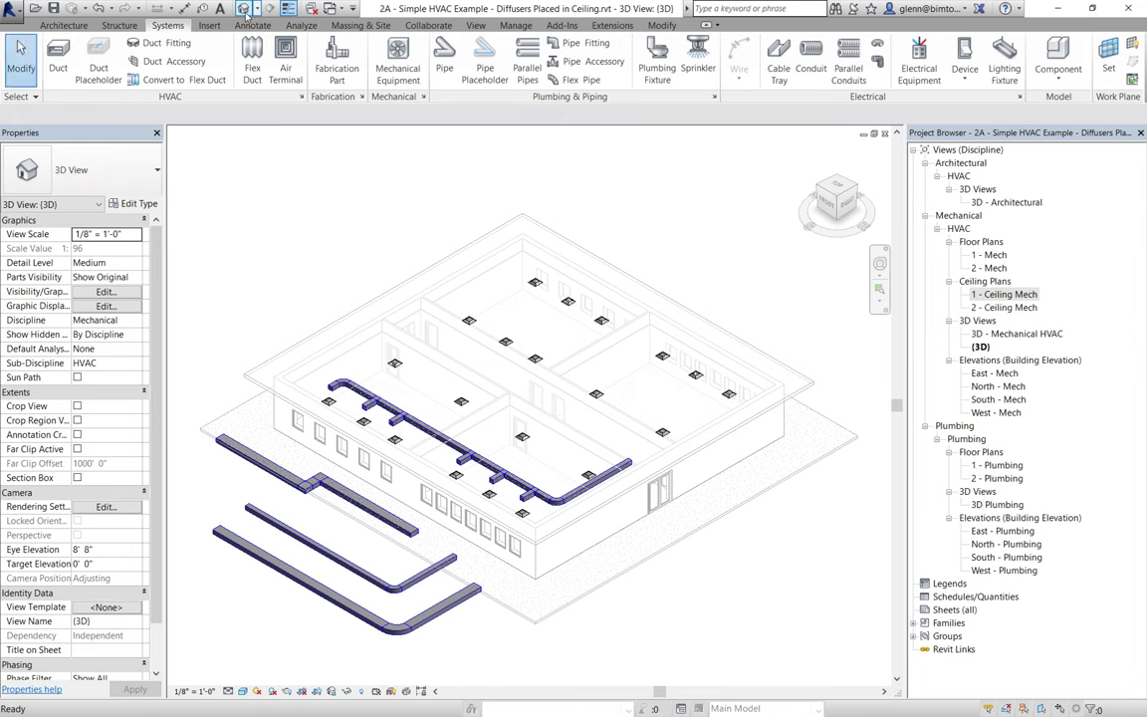
# Zoom into the west wing, view it from the right, and frame the main duct above a diffuser.
pyautogui.click(879, 288)
pyautogui.moveTo(297, 354); pyautogui.dragTo(507, 569)
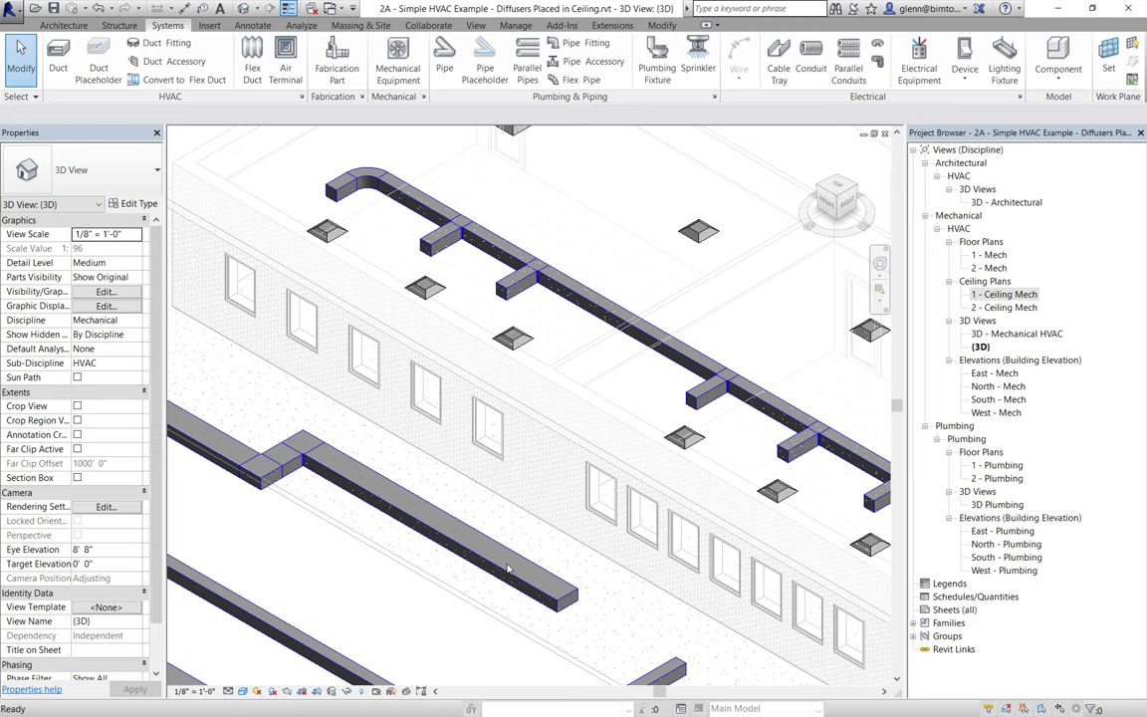
pyautogui.click(847, 204)
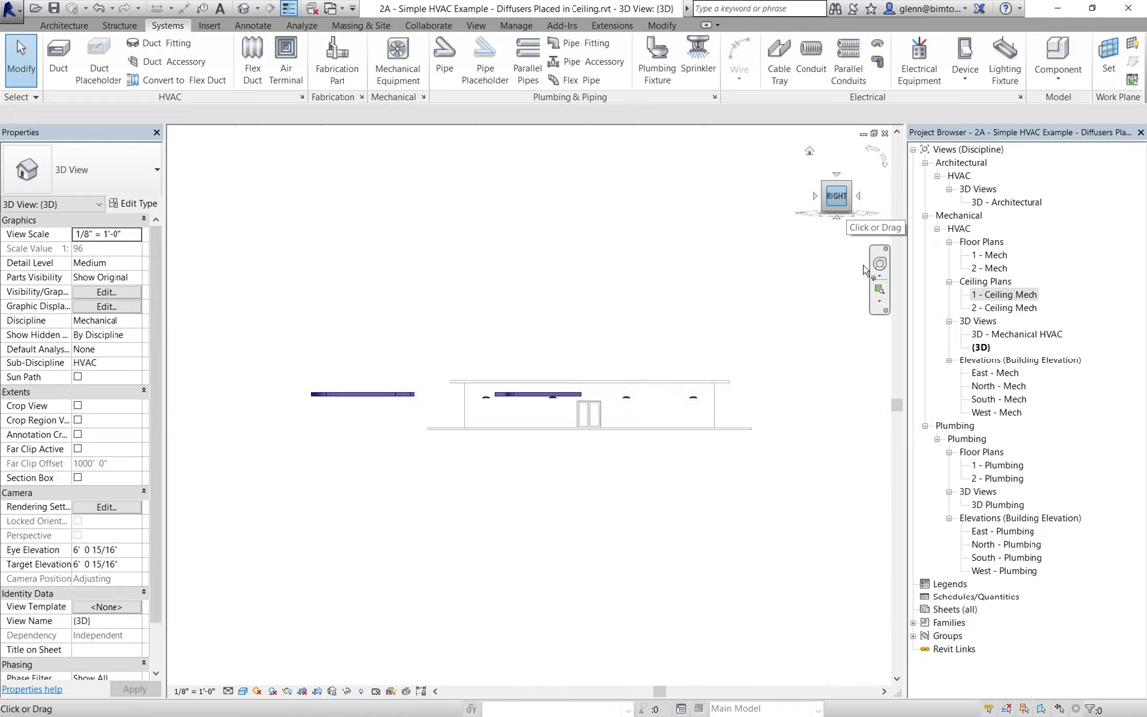
pyautogui.click(879, 288)
pyautogui.moveTo(455, 379); pyautogui.dragTo(533, 422)
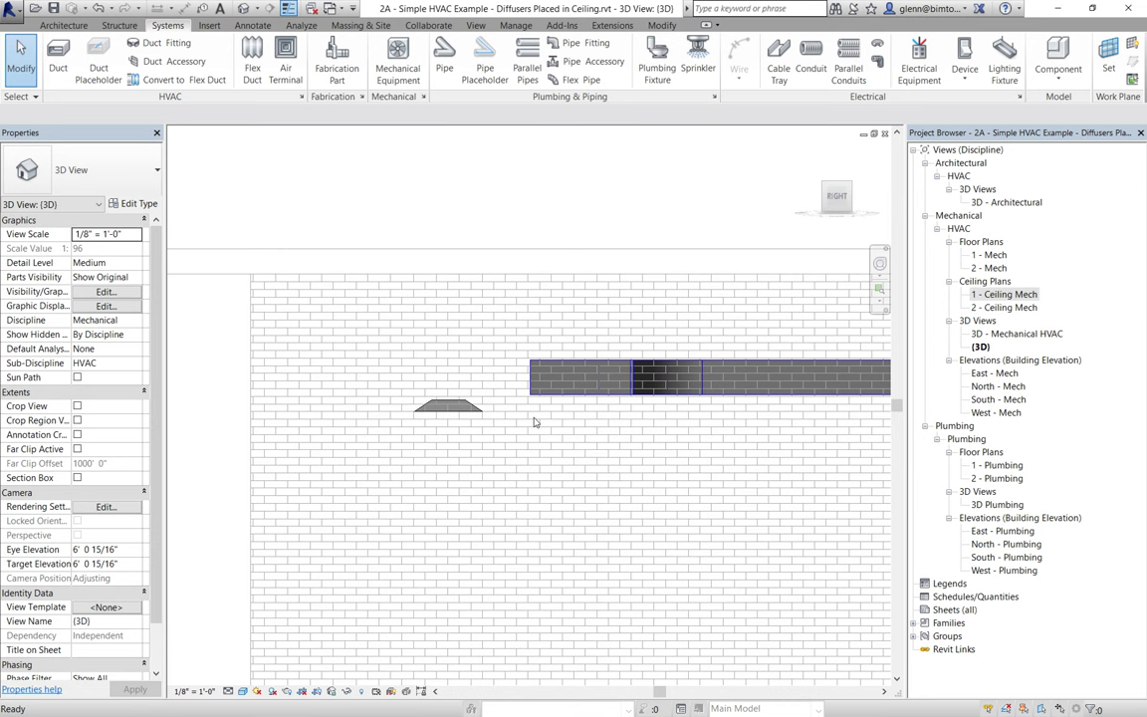
# Change the selected supply duct's Offset to 12' 0" in Properties.
pyautogui.click(735, 397)
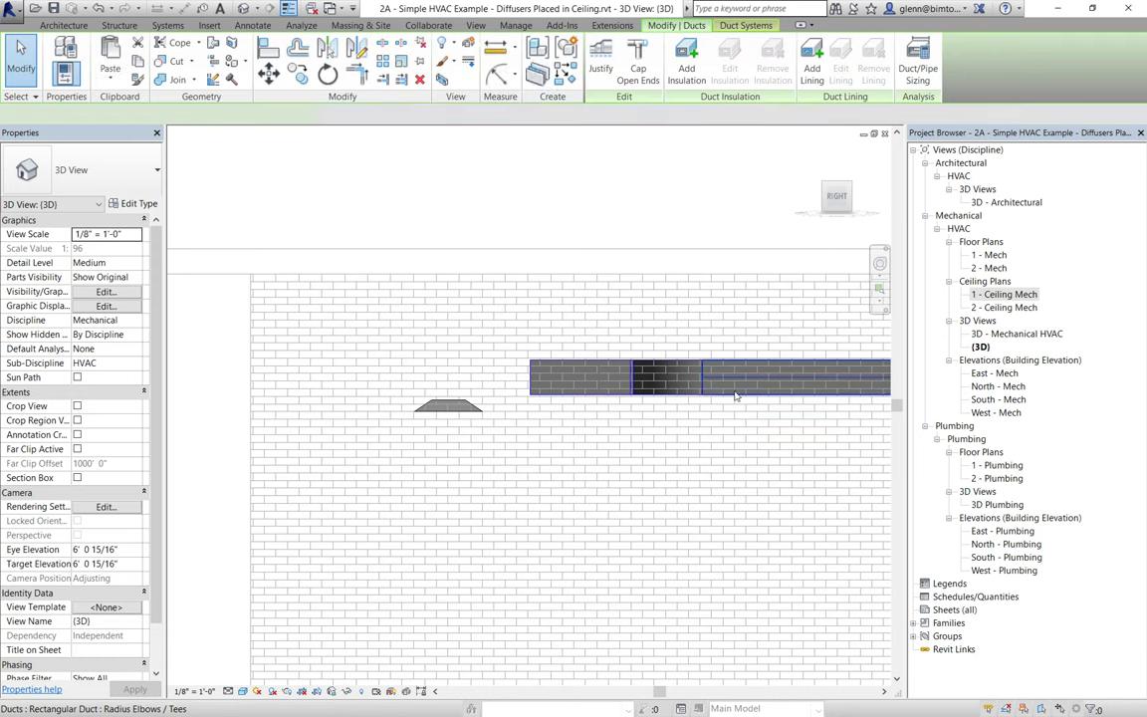
pyautogui.click(109, 277)
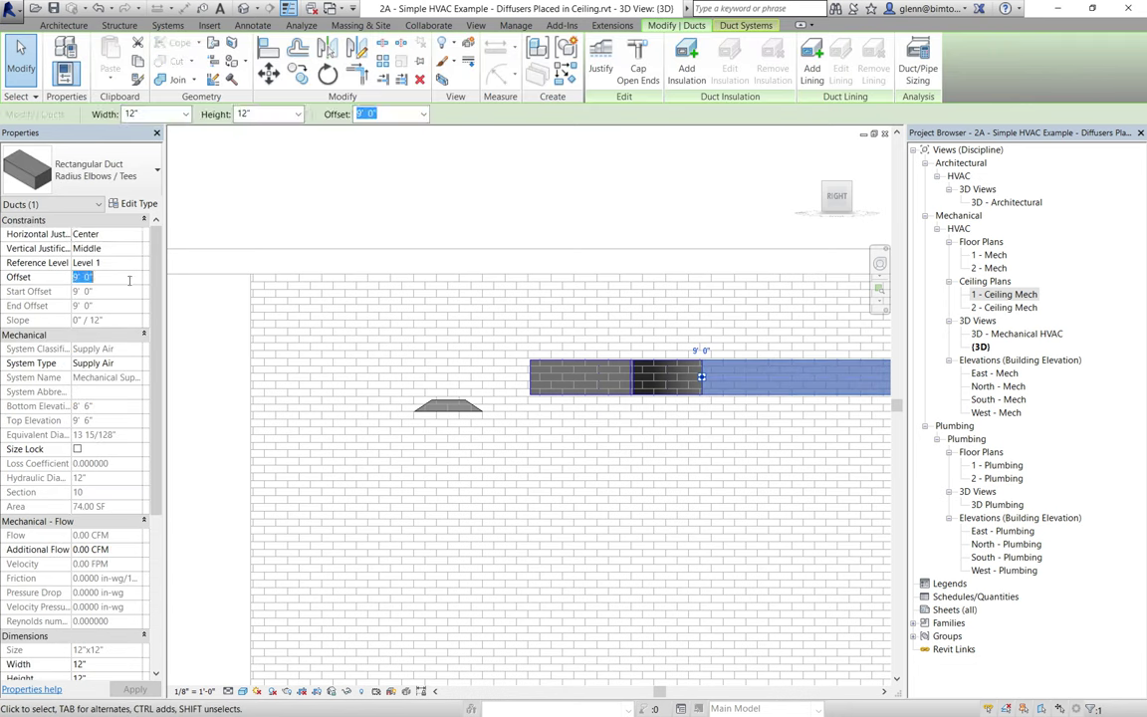
pyautogui.write('12')
pyautogui.press('Return')
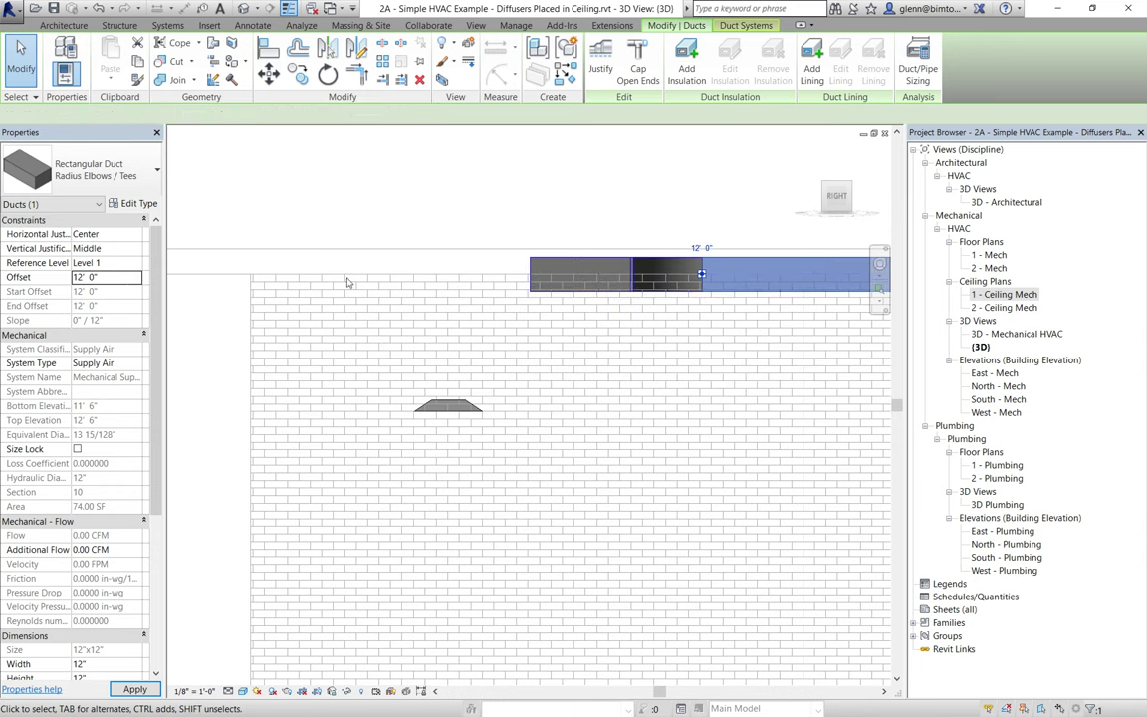
pyautogui.click(313, 253)
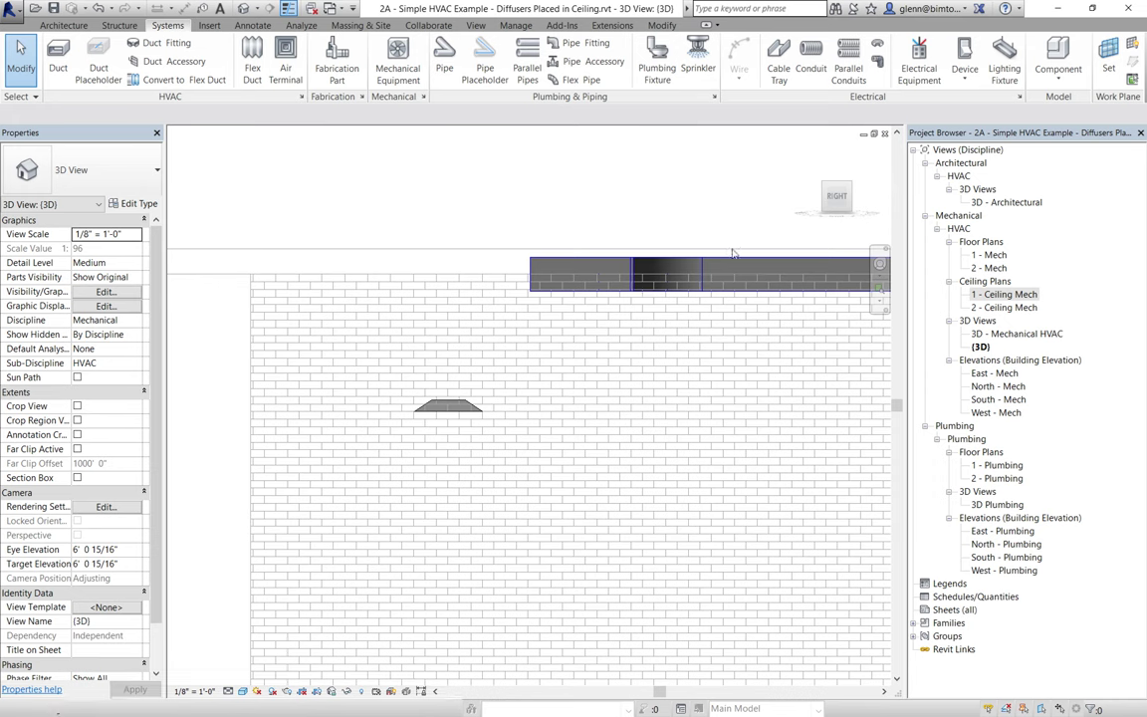
# Zoom in on the middle diffusers and try connecting the corner diffuser into the duct stub, dismissing the error.
pyautogui.click(824, 188)
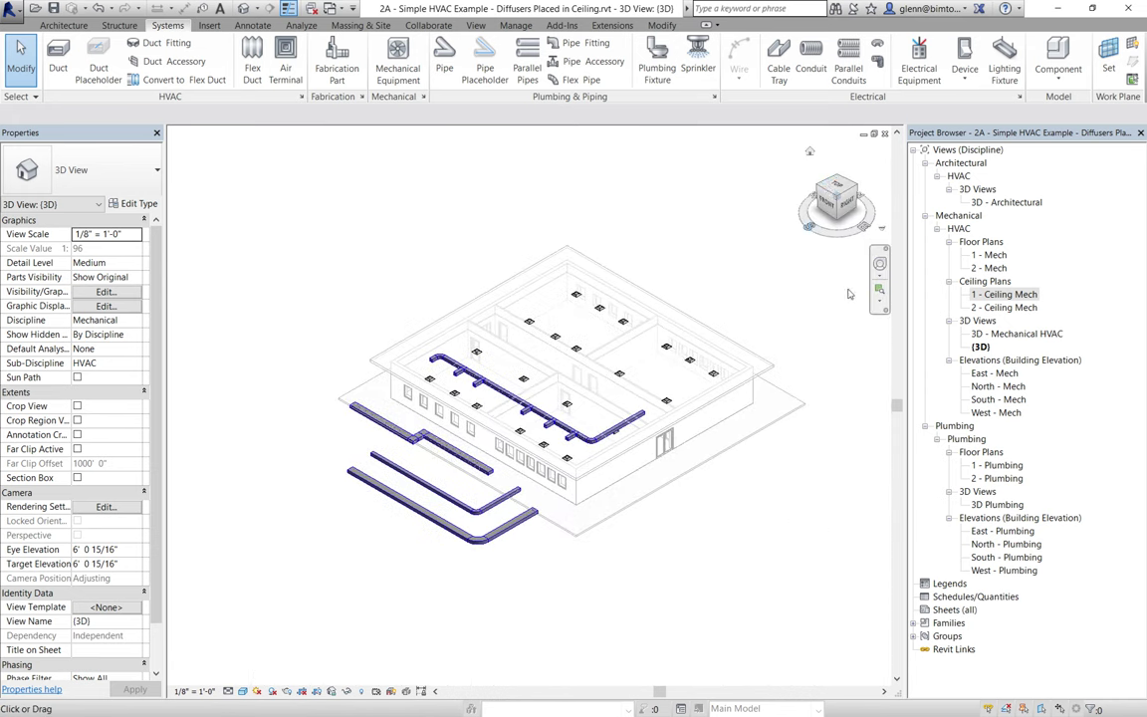
pyautogui.press('z')
pyautogui.press('r')
pyautogui.click(470, 390)
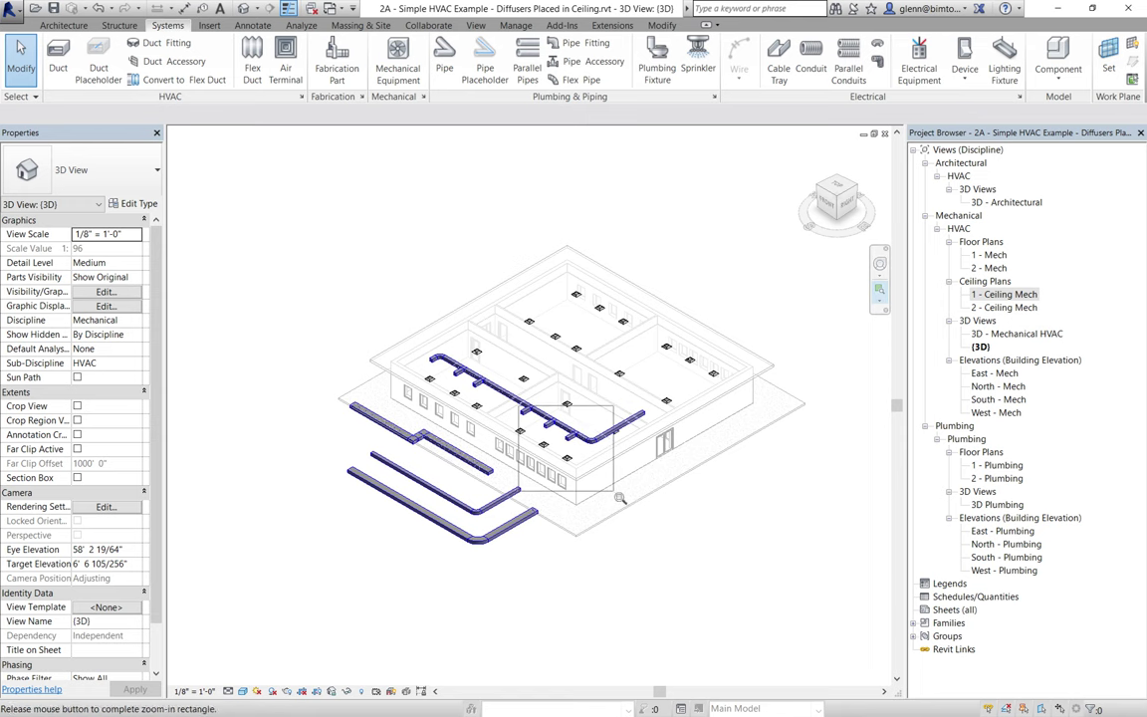
pyautogui.click(565, 454)
pyautogui.click(544, 472)
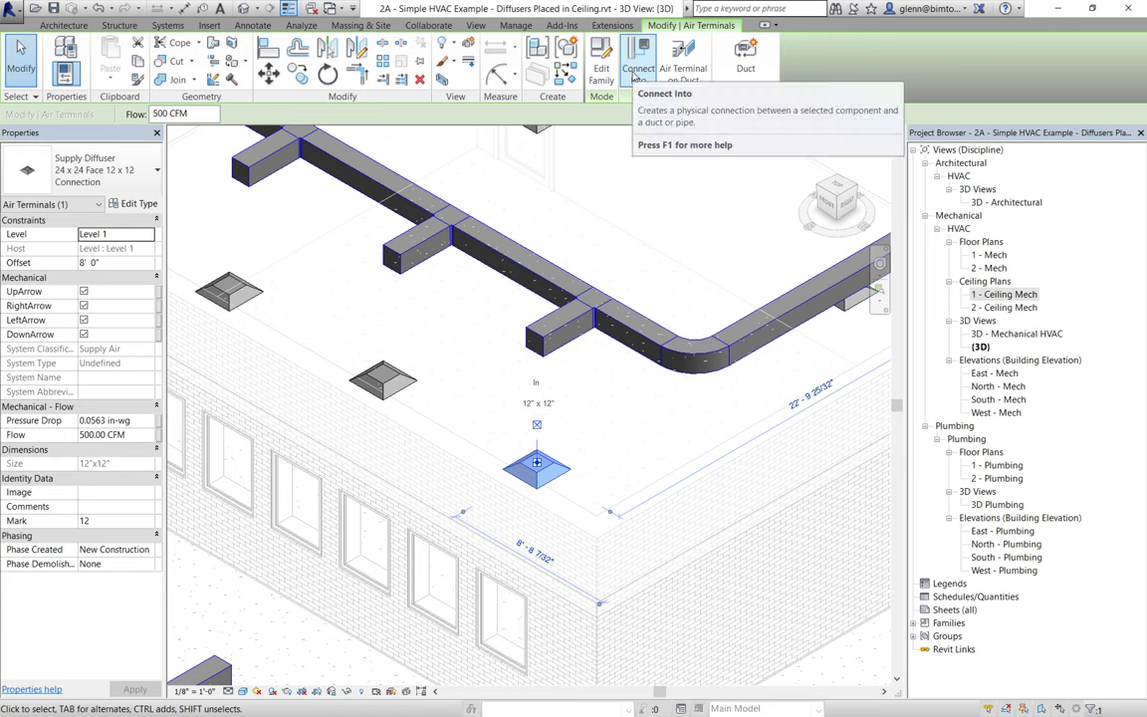
pyautogui.click(634, 75)
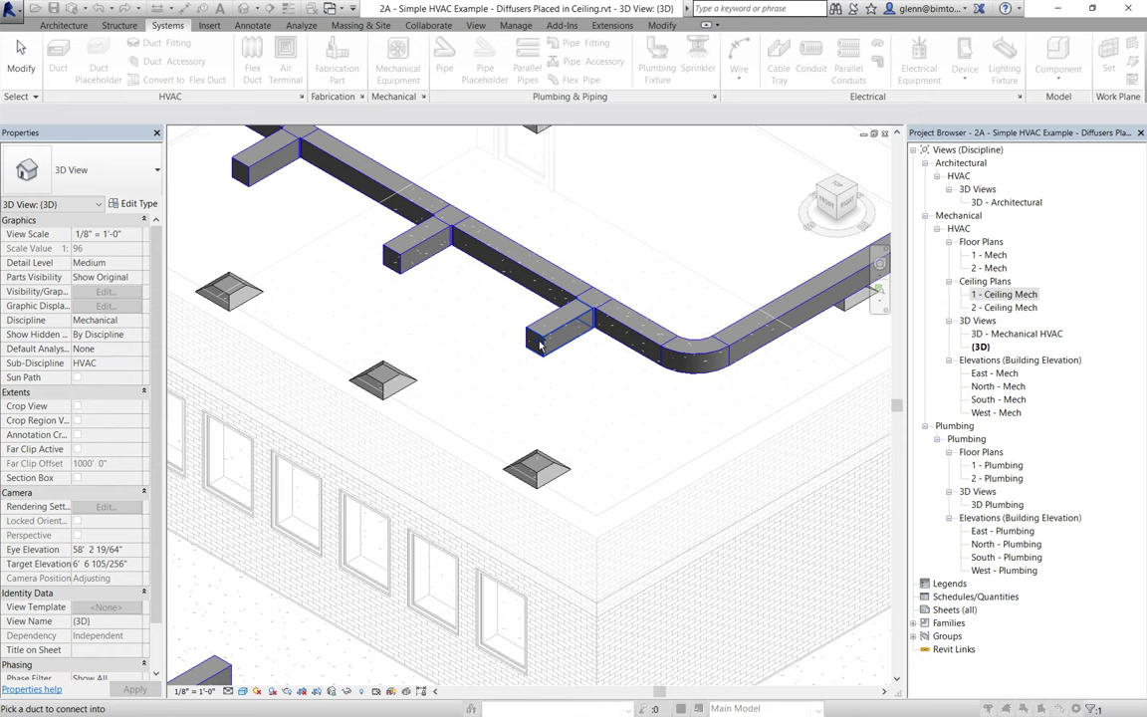
pyautogui.click(539, 345)
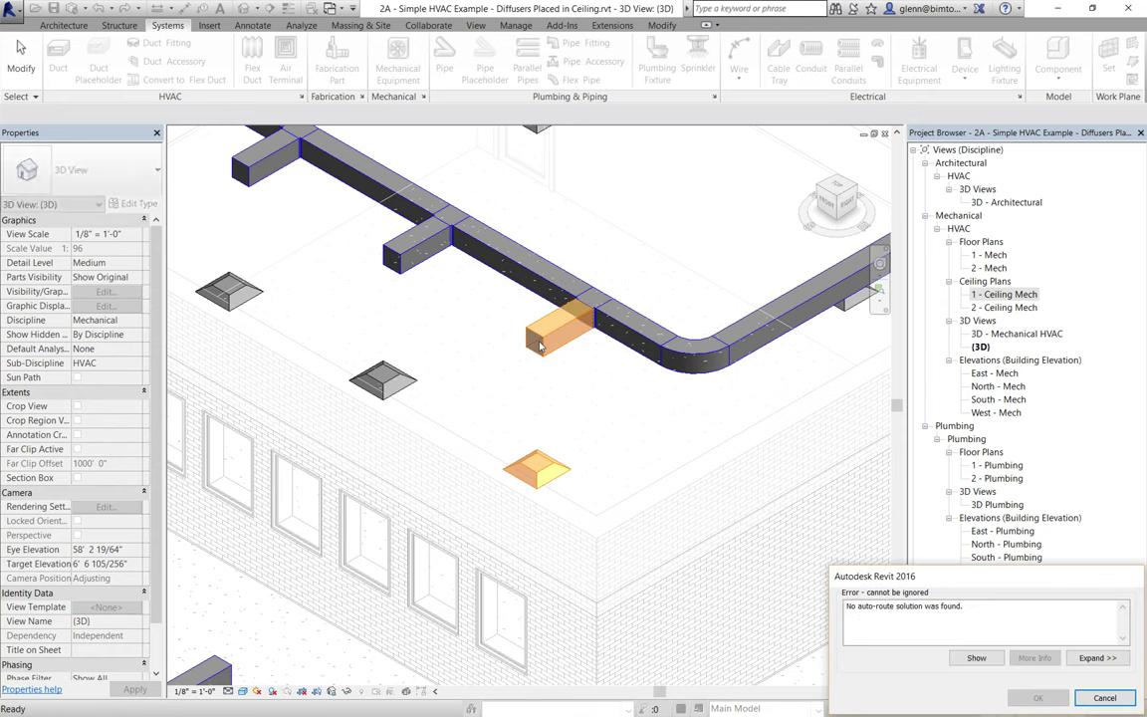
pyautogui.click(1104, 698)
# Close the stray Windows Settings window and restart Connect Into on the corner diffuser.
pyautogui.press('super+a')
pyautogui.click(1119, 695)
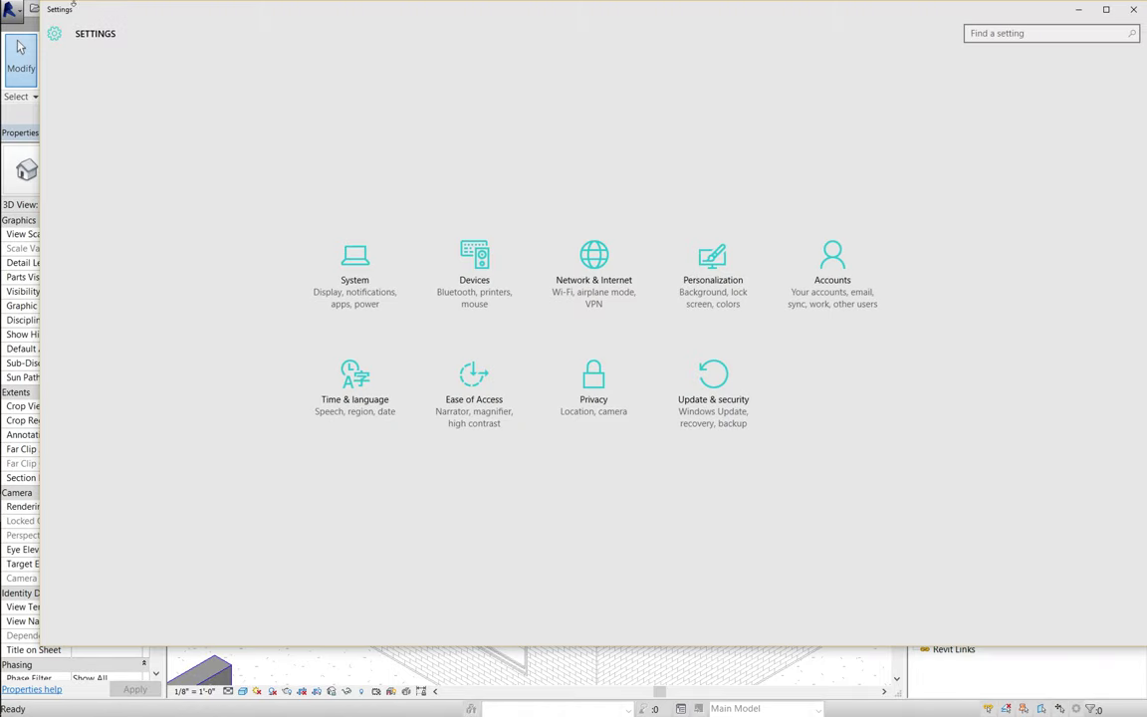
pyautogui.click(1132, 9)
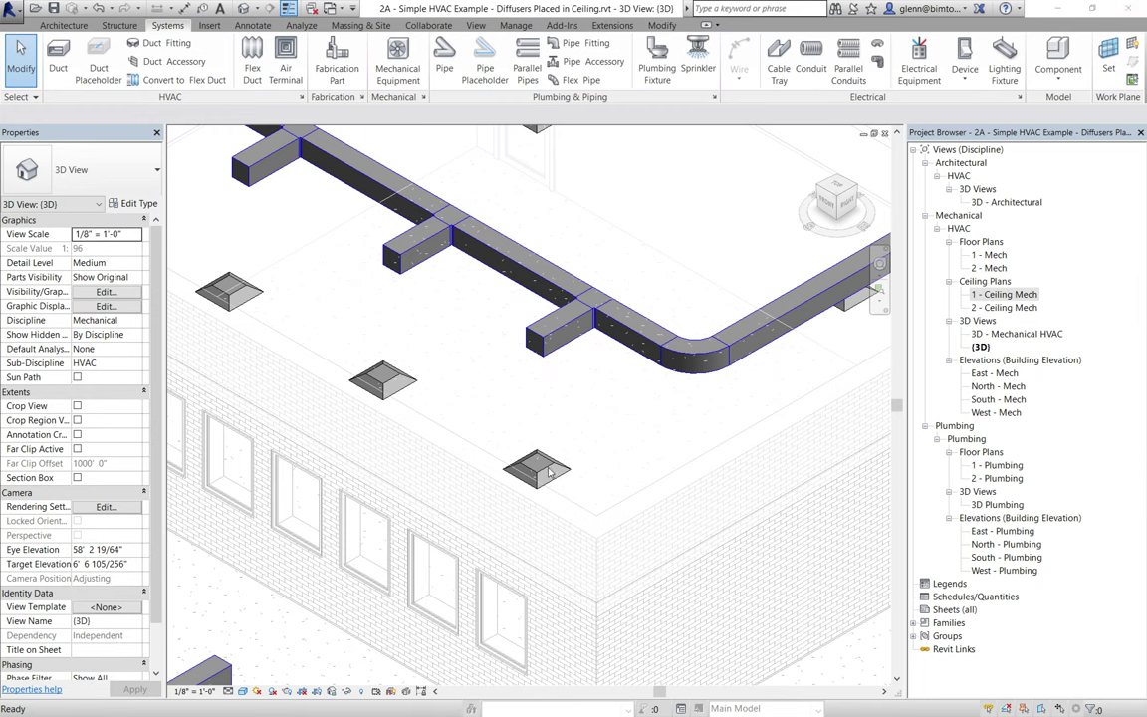
pyautogui.click(22, 55)
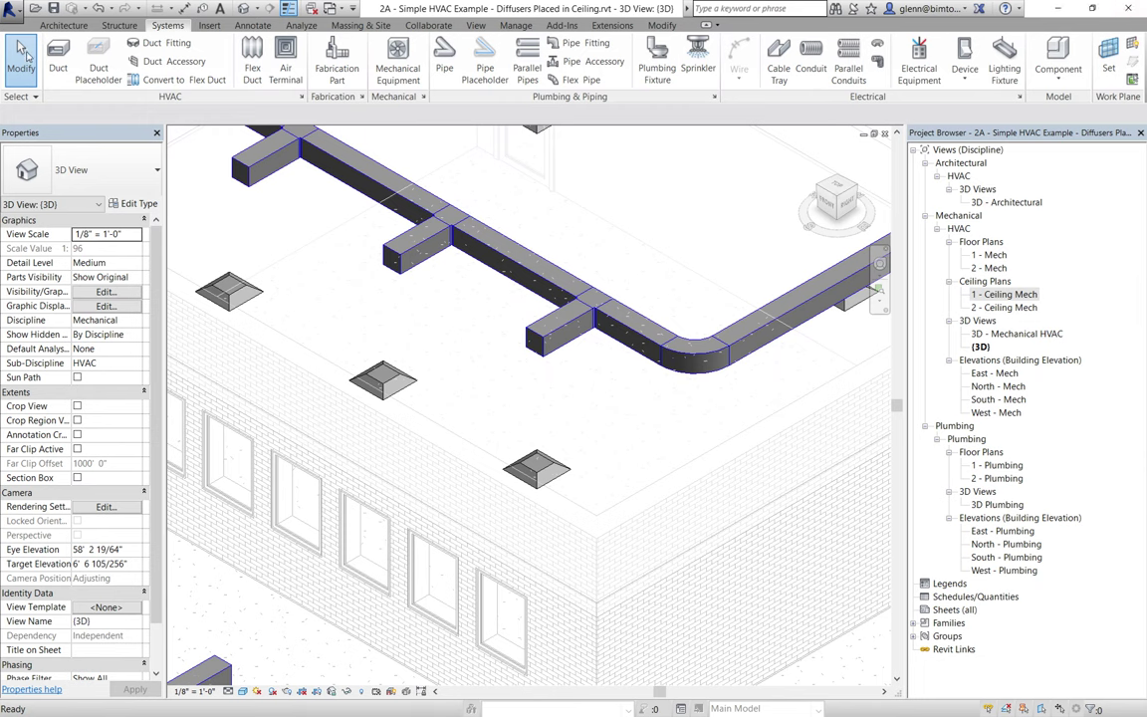
pyautogui.click(549, 468)
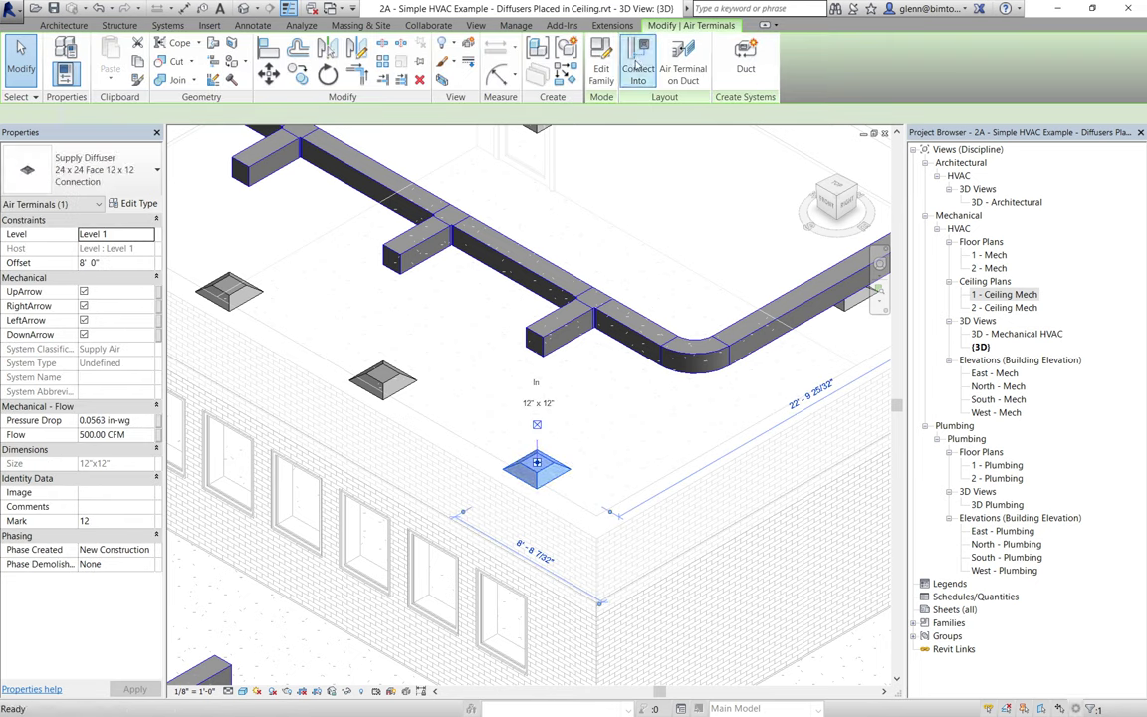
pyautogui.click(637, 66)
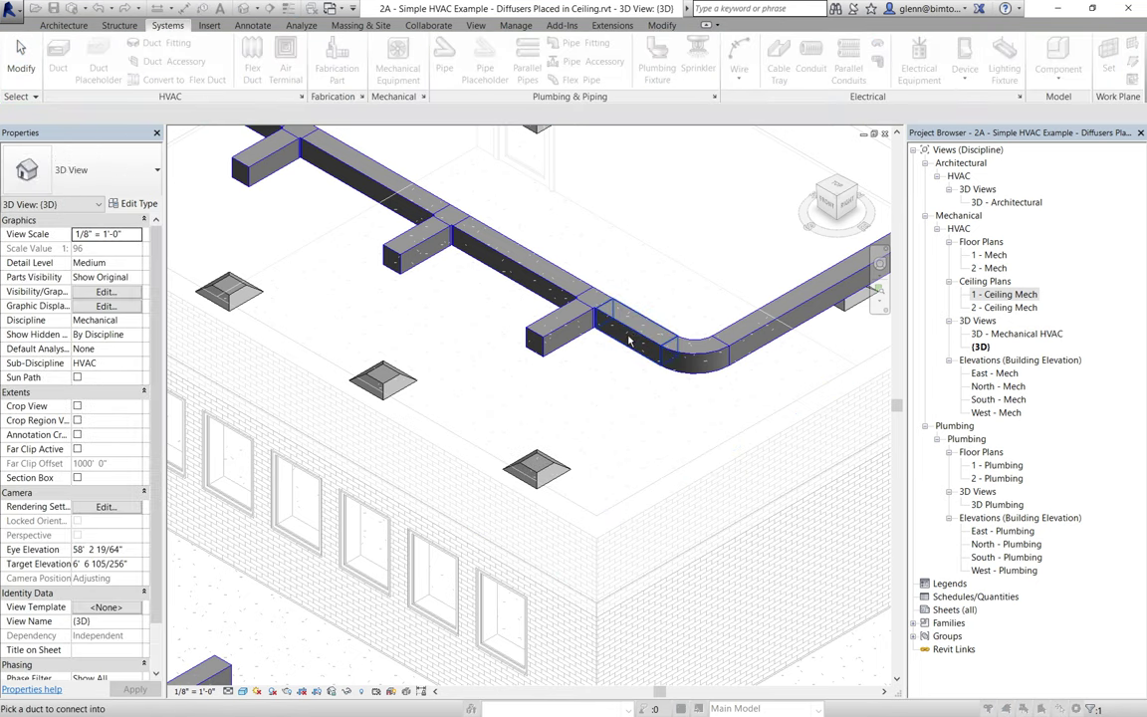
# Connect the corner diffuser into the raised main duct, then preselect the duct network with Tab.
pyautogui.click(628, 341)
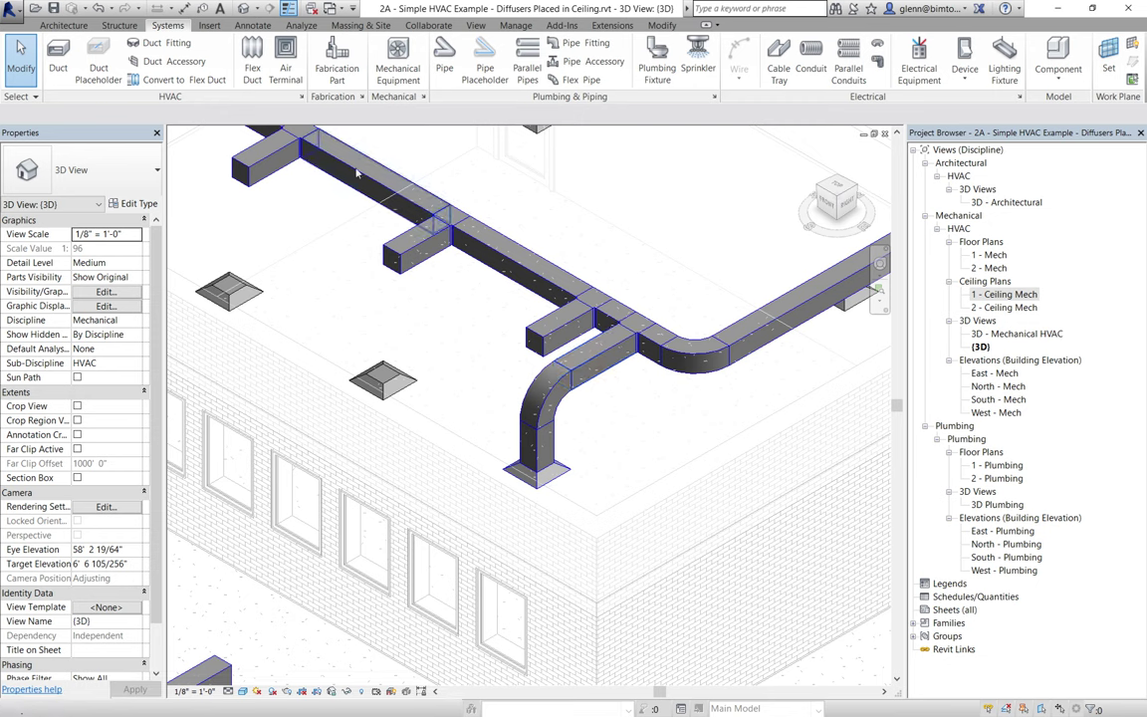
pyautogui.press('Tab')
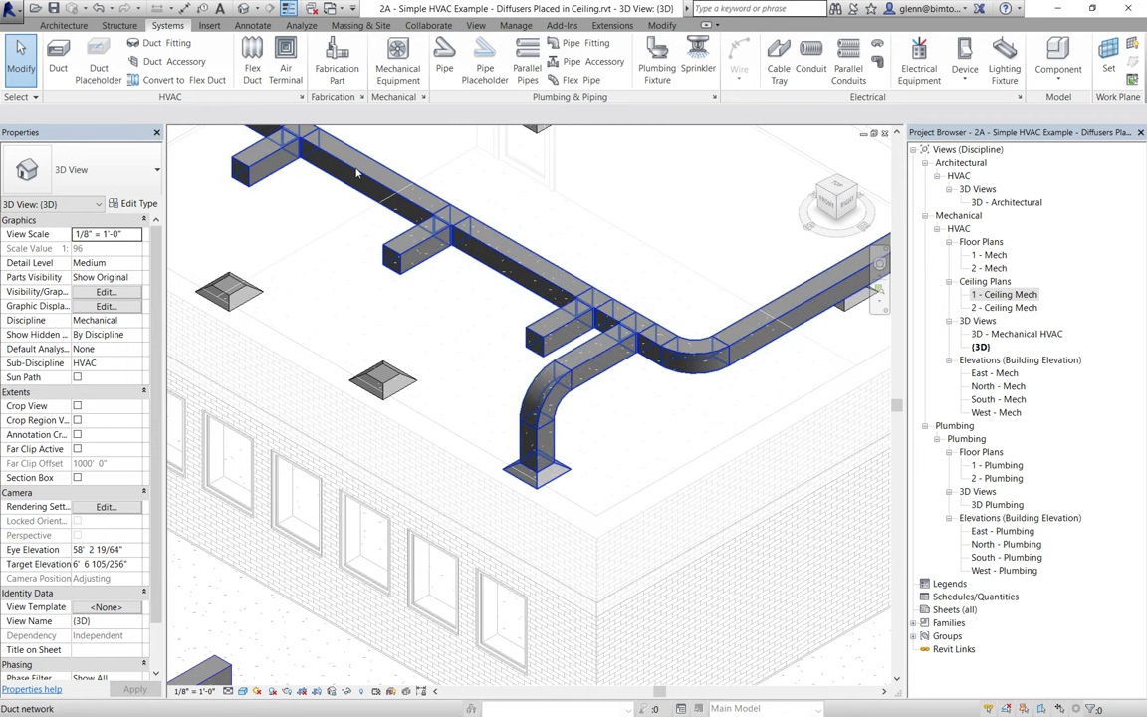
# Set a main duct segment's Offset to 11' 0".
pyautogui.click(356, 174)
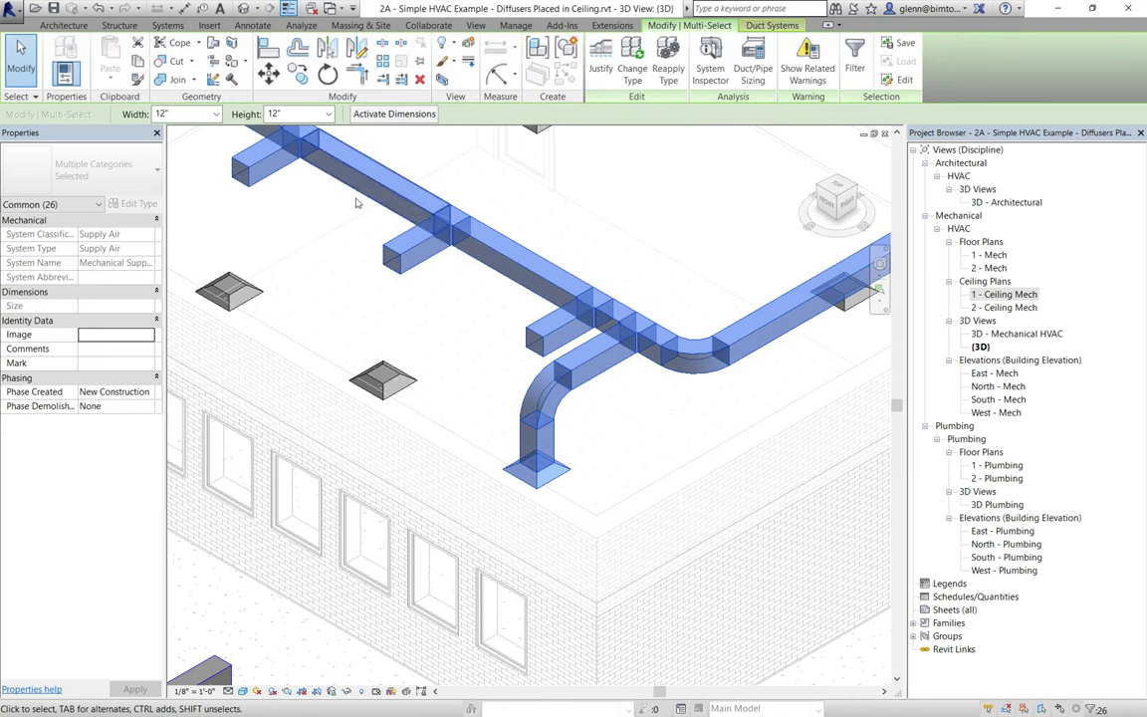
pyautogui.click(294, 207)
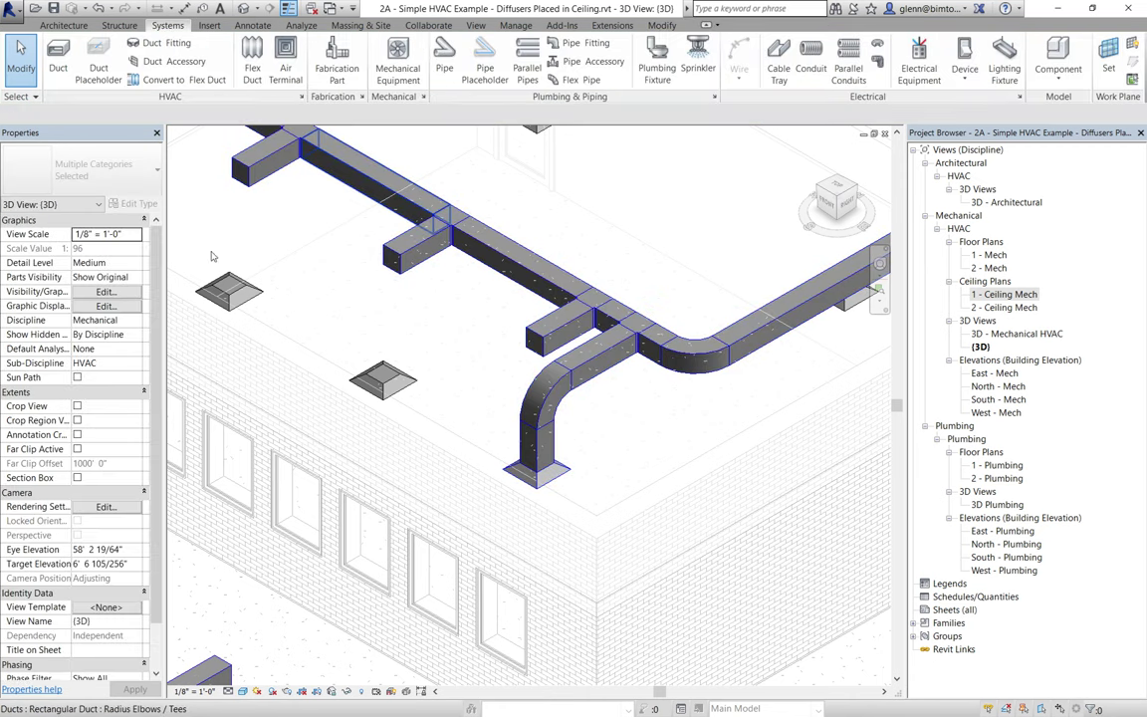
pyautogui.click(118, 278)
pyautogui.write('11')
pyautogui.press('Return')
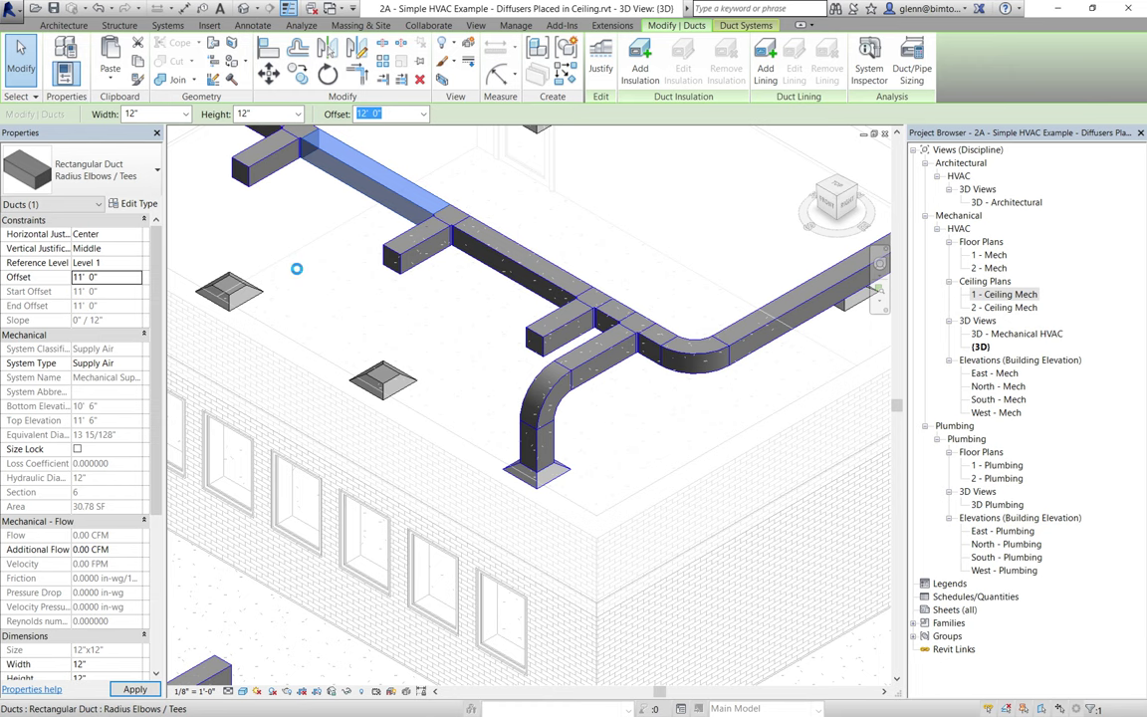
pyautogui.click(297, 272)
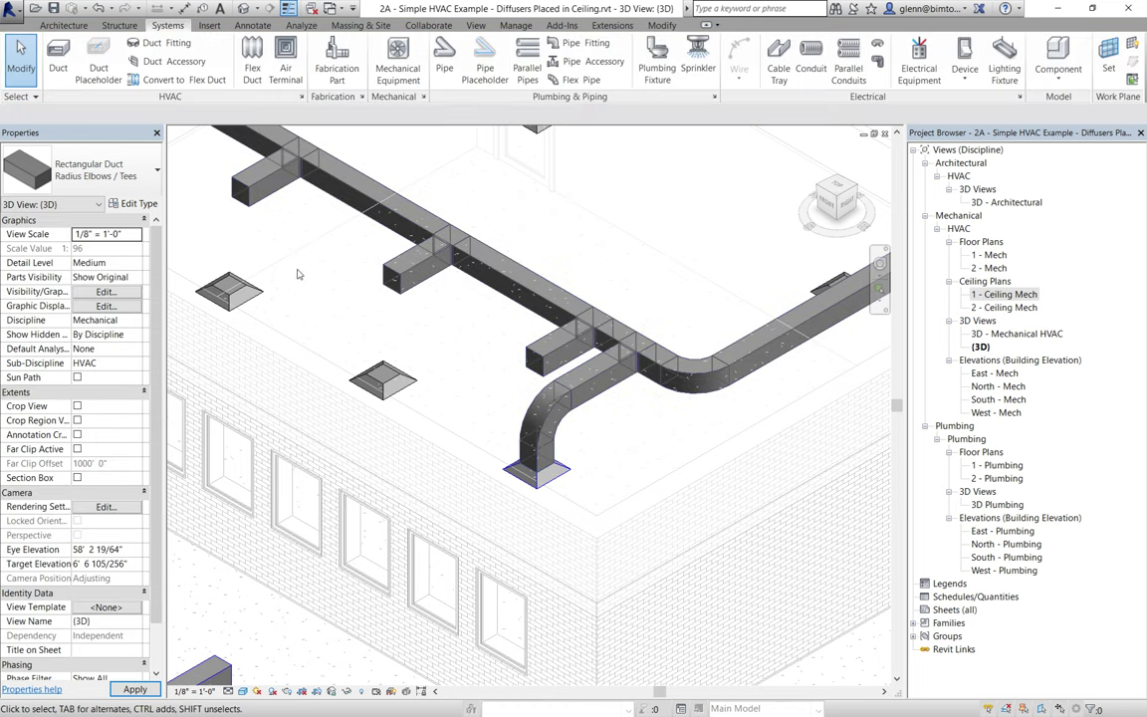
# Set the main duct segment between the tees to a 10' 0" offset.
pyautogui.click(485, 271)
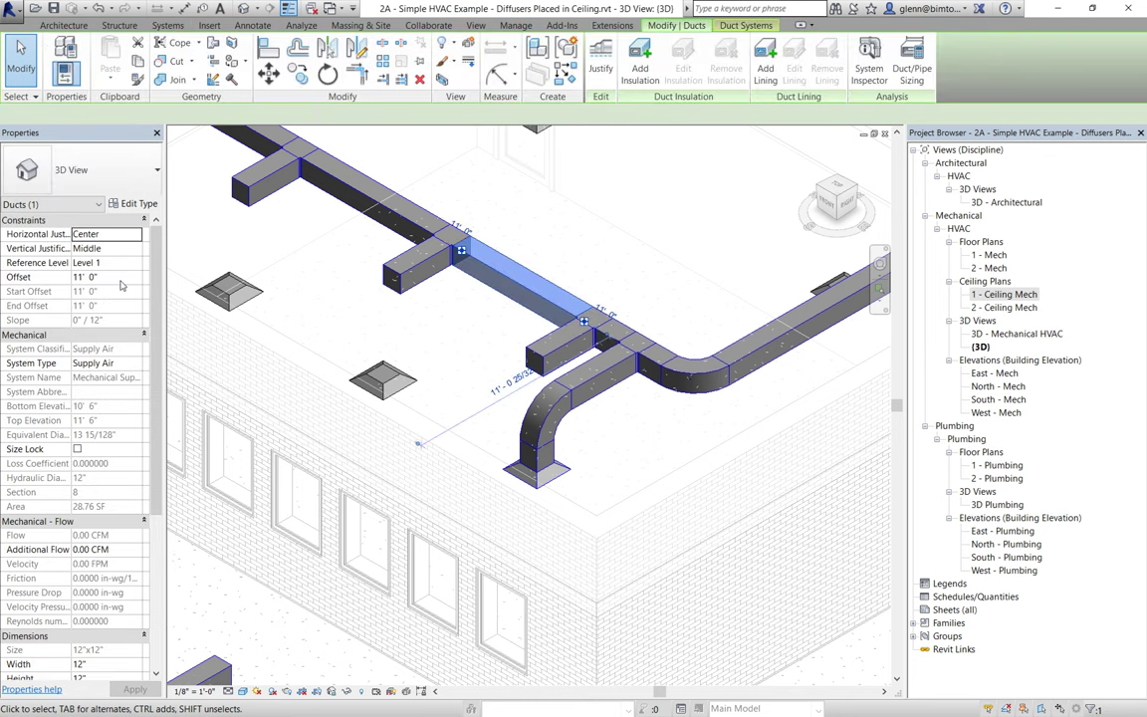
pyautogui.click(106, 277)
pyautogui.write('10')
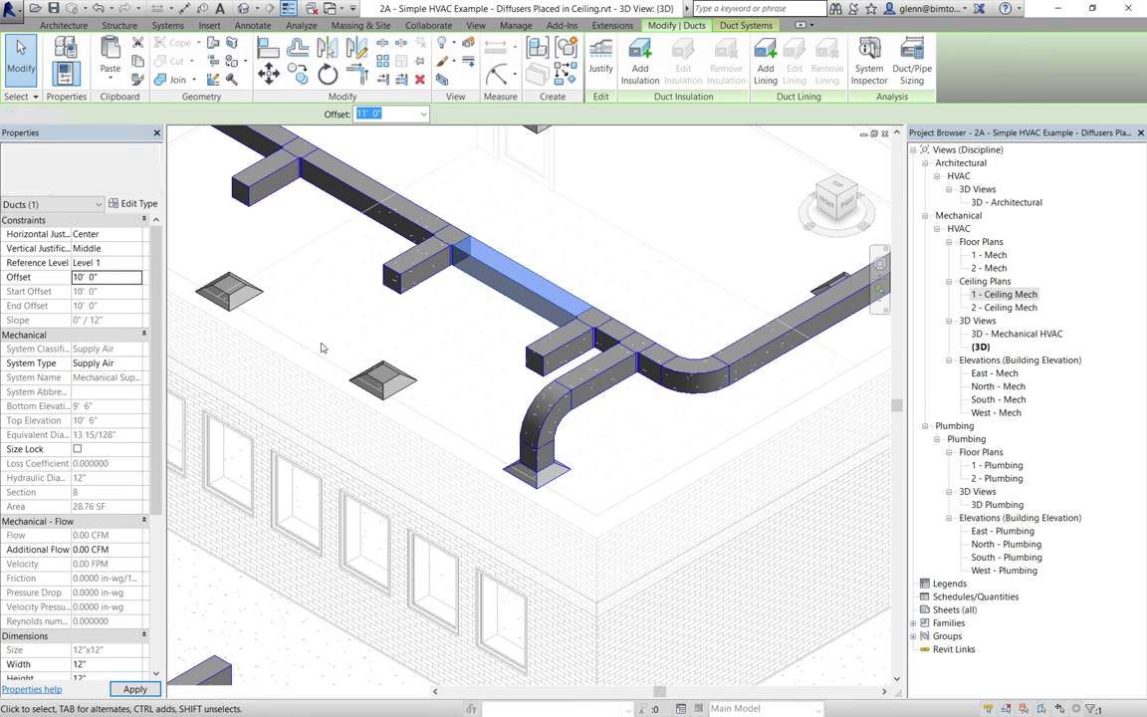
pyautogui.click(321, 347)
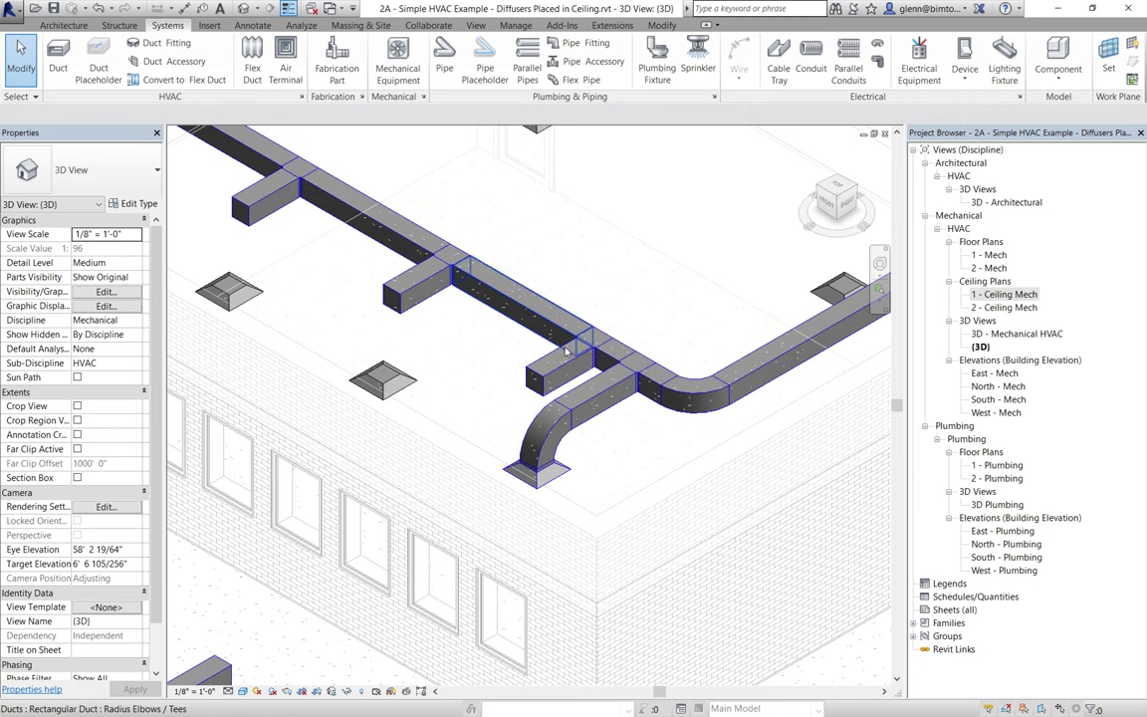
# Delete the duct segment and rectangular elbow above the corner diffuser.
pyautogui.click(587, 398)
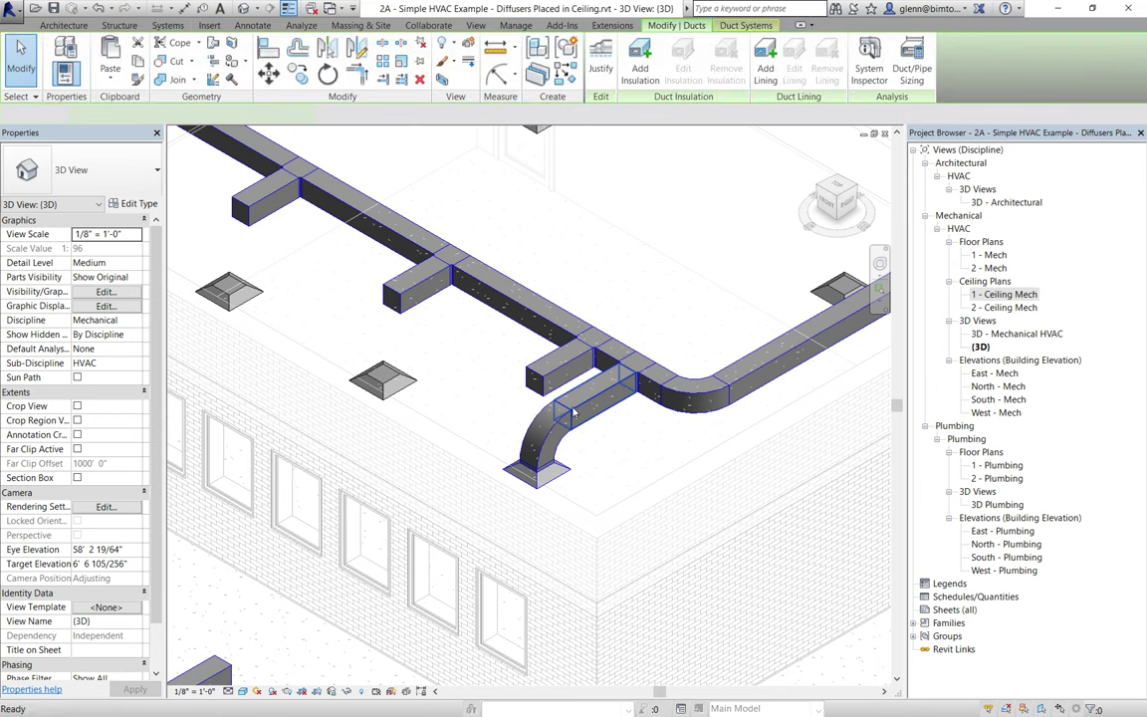
pyautogui.press('Delete')
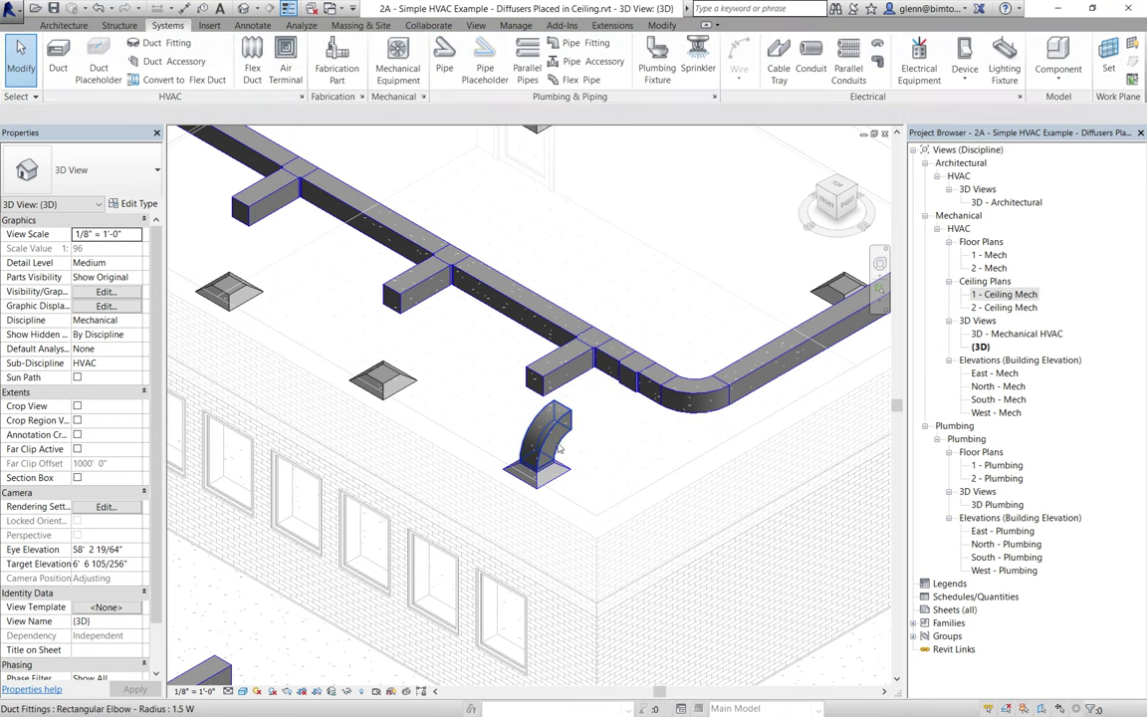
pyautogui.click(555, 453)
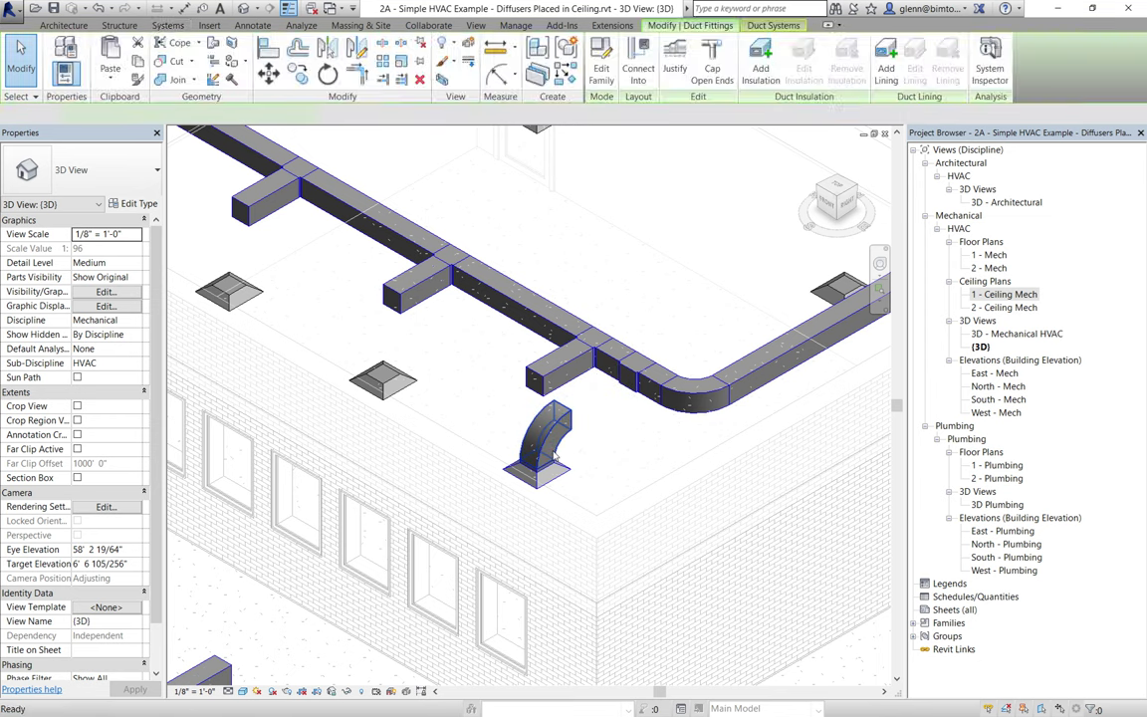
pyautogui.press('Delete')
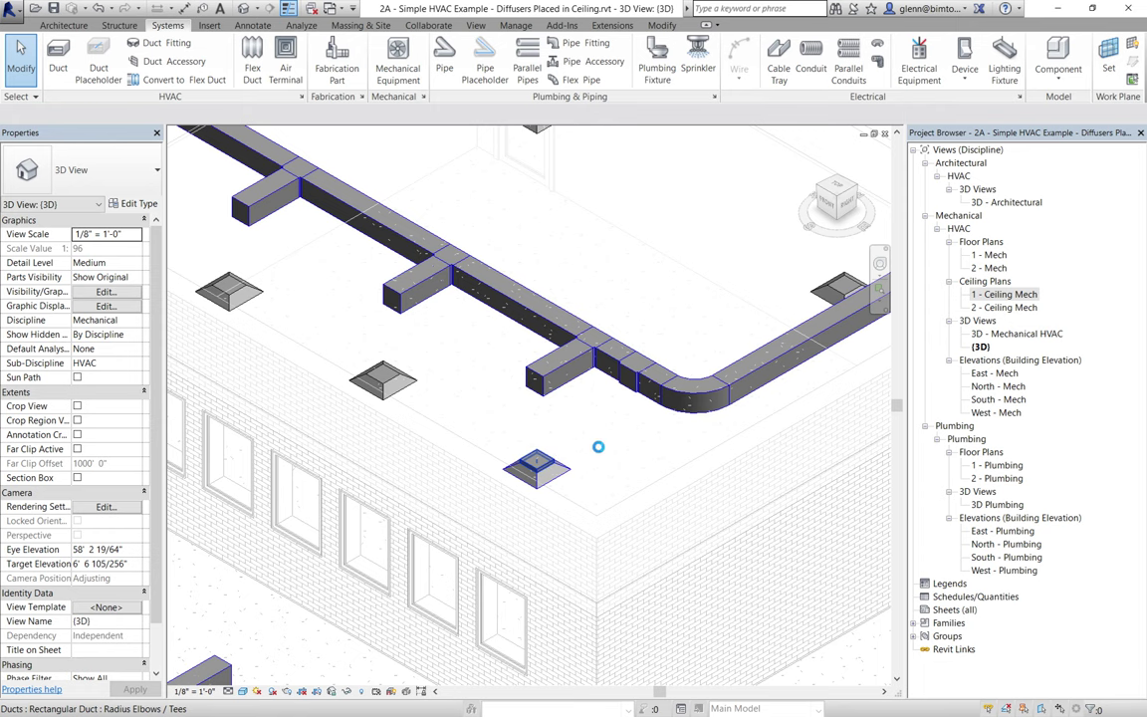
pyautogui.click(543, 468)
pyautogui.press('Escape')
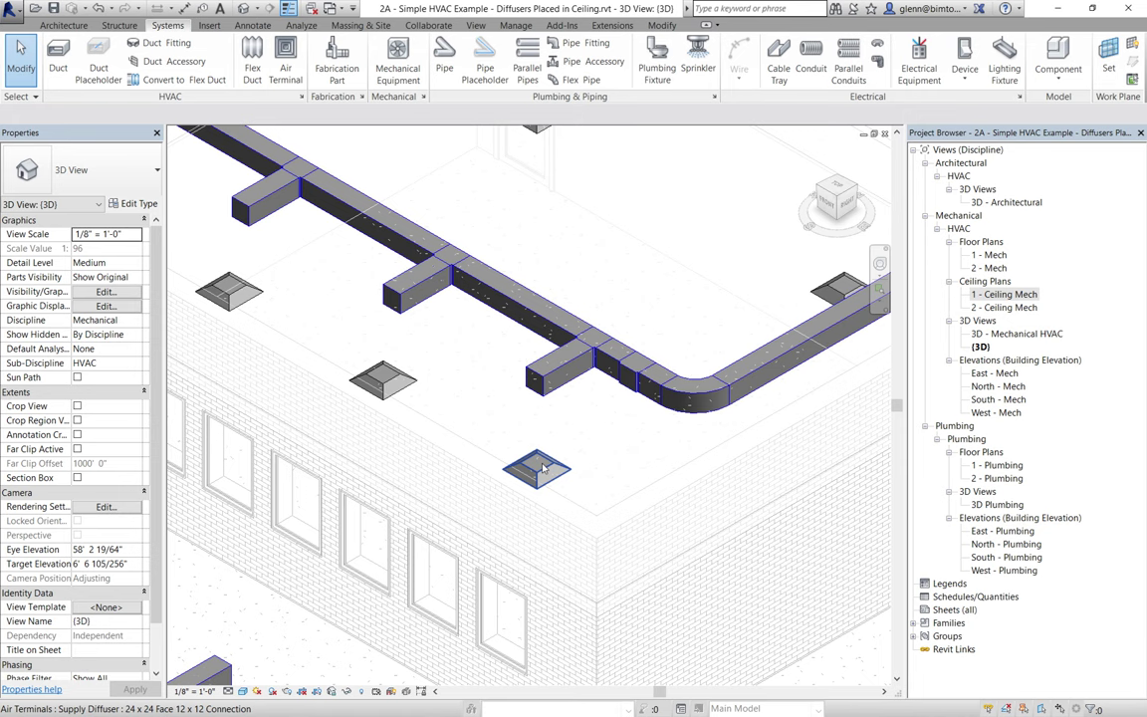
# Run 12" round flex ducts from the corner, middle and left diffusers to their branch stubs.
pyautogui.click(252, 61)
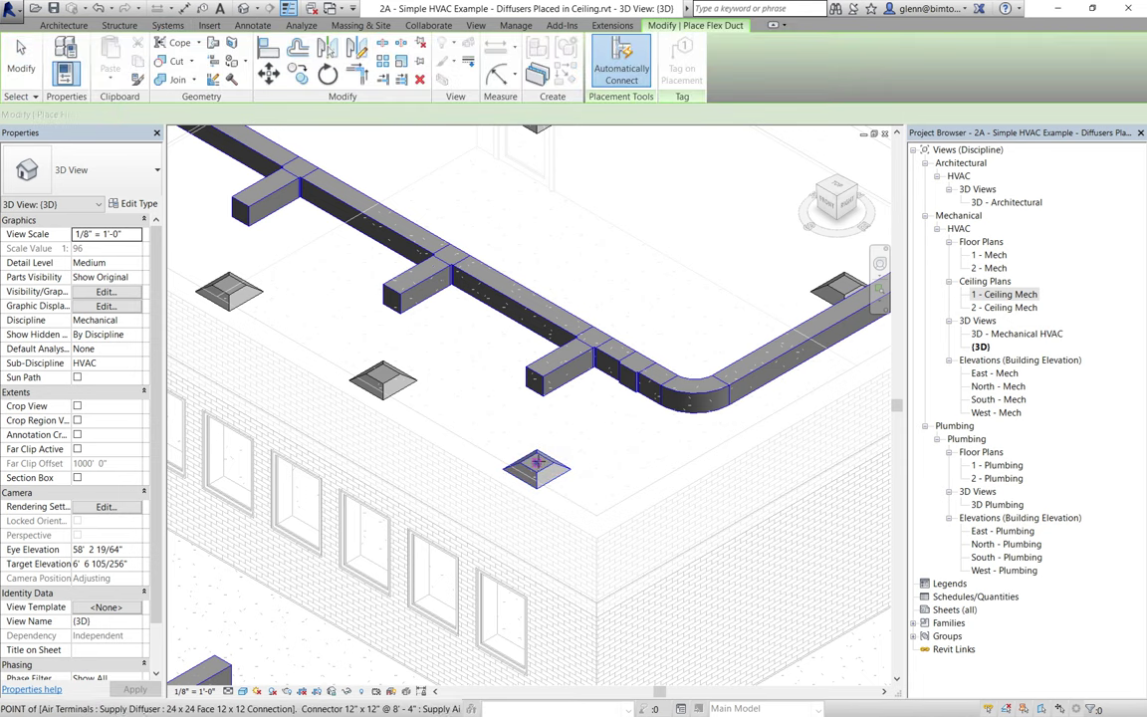
pyautogui.click(536, 462)
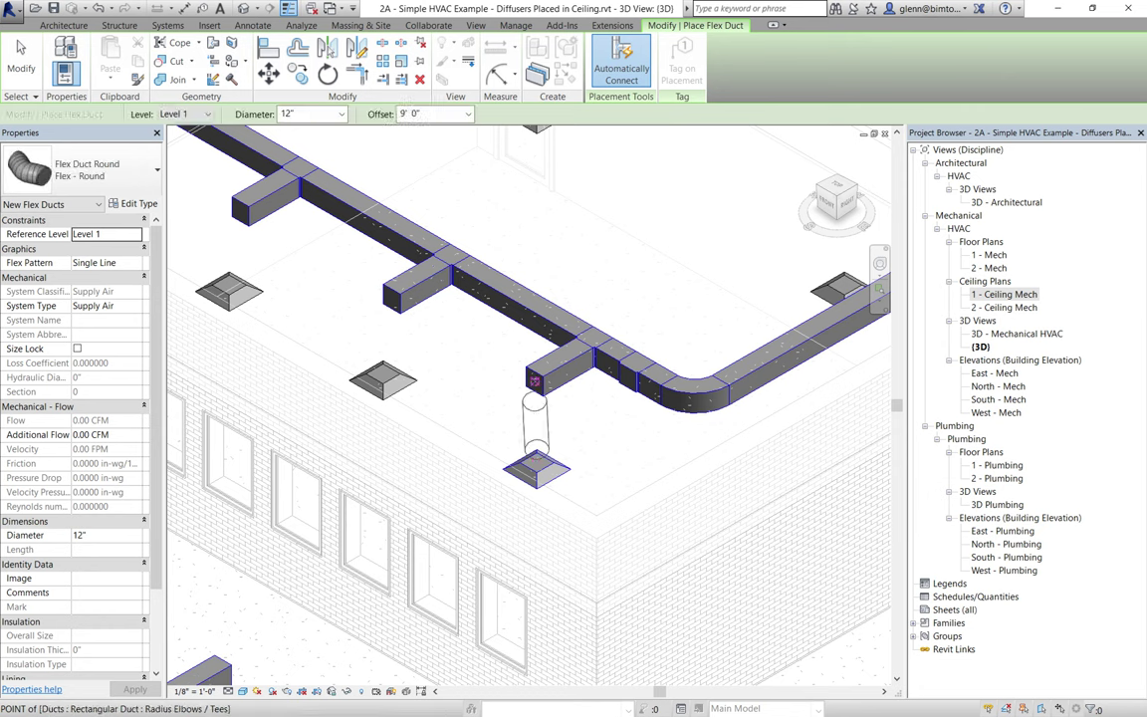
pyautogui.click(534, 380)
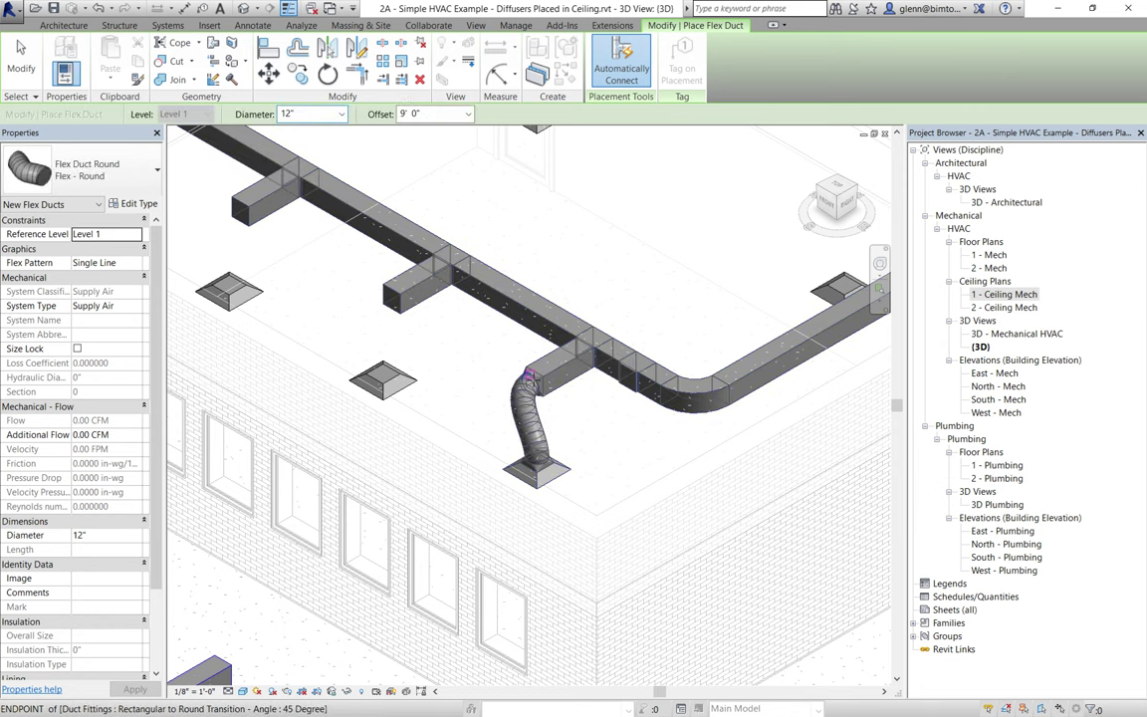
pyautogui.click(382, 362)
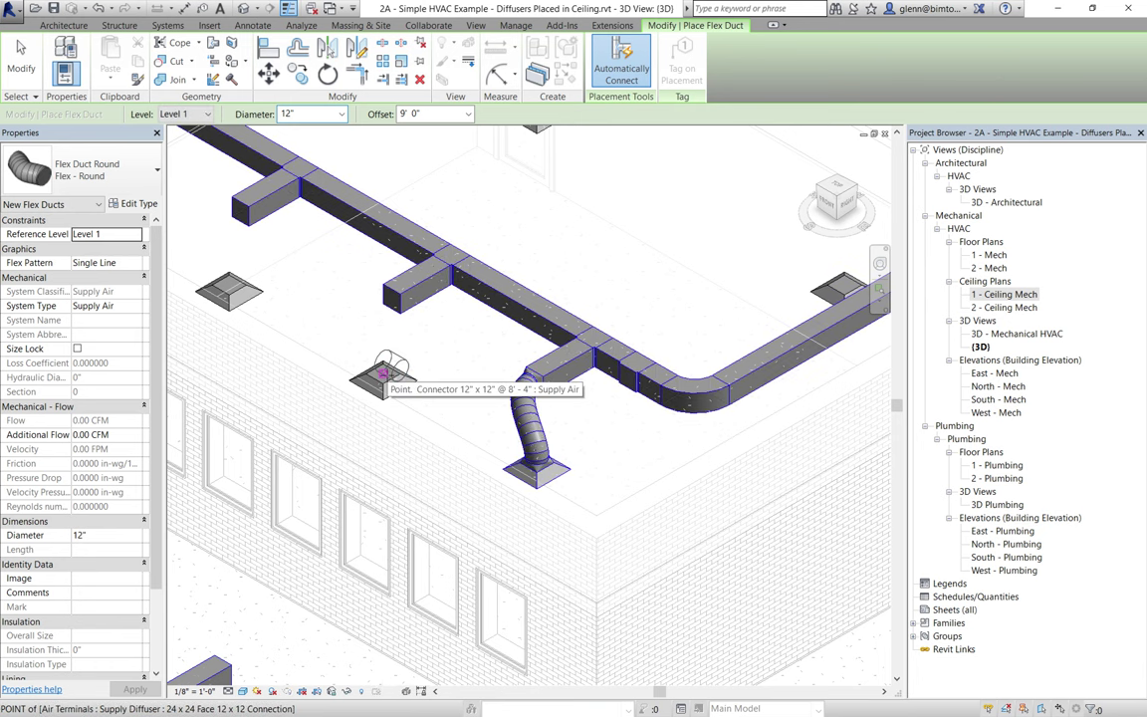
pyautogui.click(391, 297)
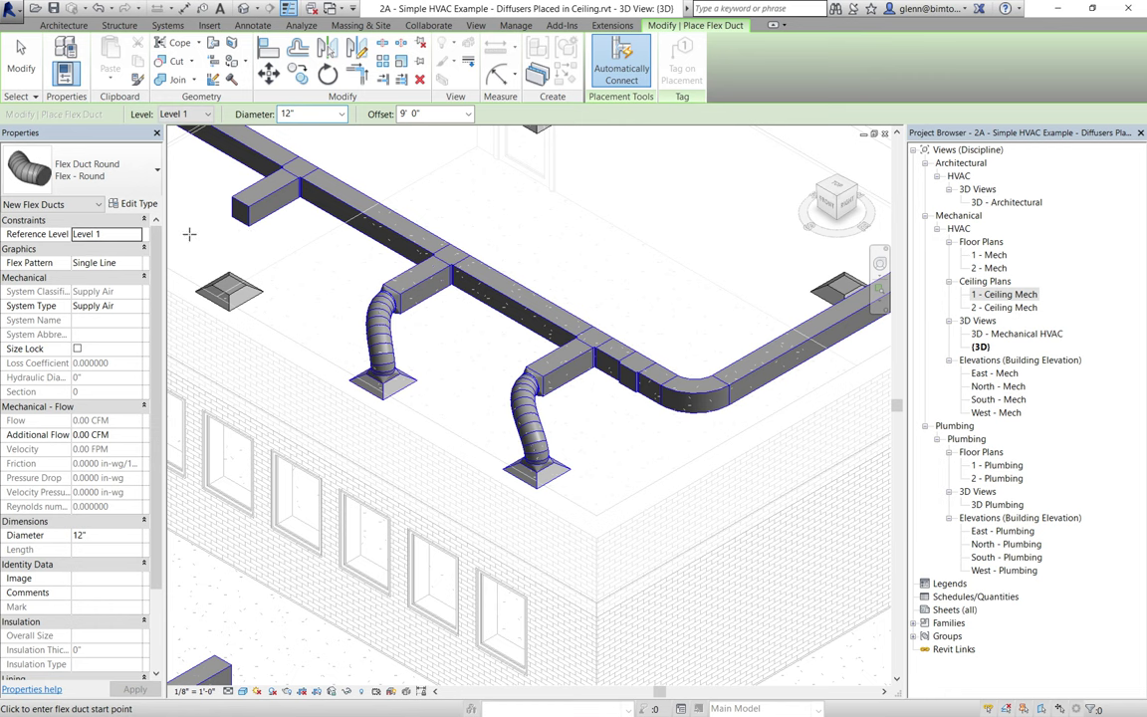
pyautogui.click(229, 286)
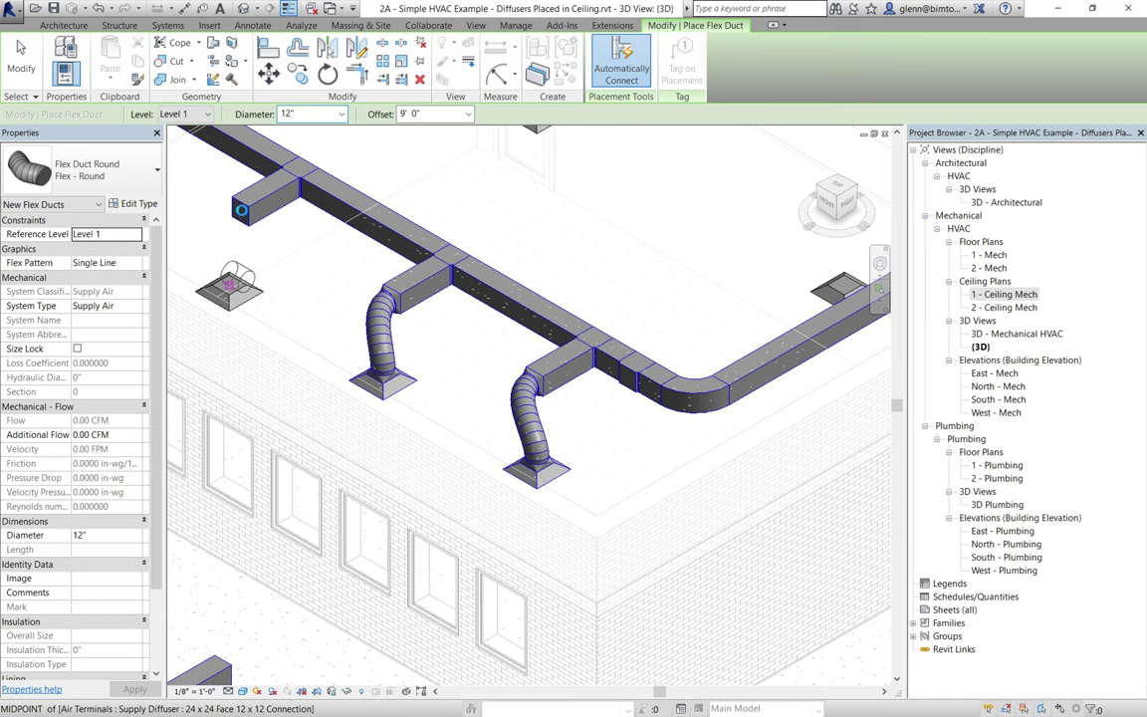
pyautogui.click(239, 211)
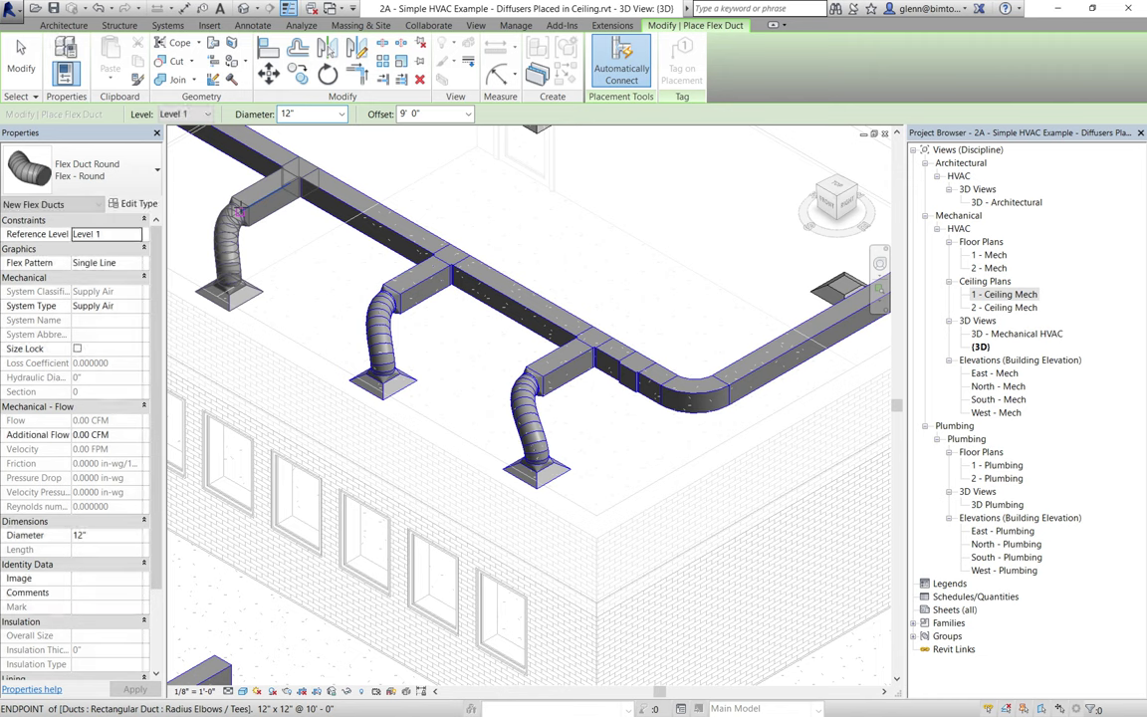
pyautogui.click(20, 55)
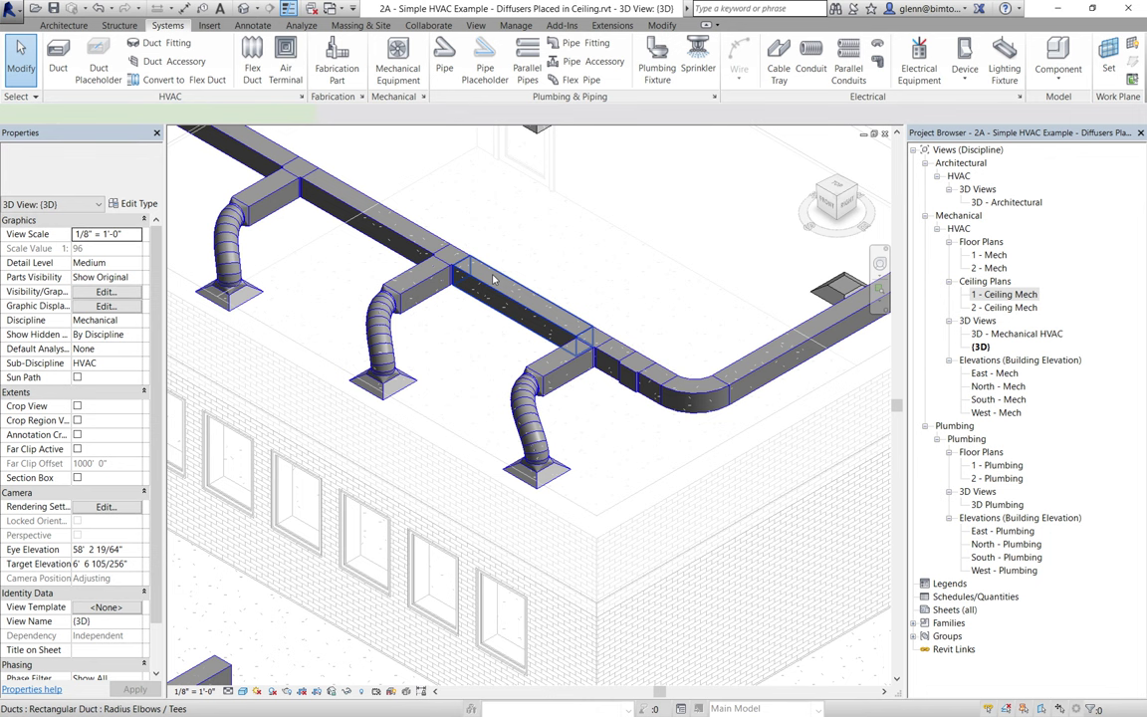
pyautogui.click(491, 278)
# Lower the selected duct's offset from 10' 0" to 9' 0" and open the 1 - Ceiling Mech plan.
pyautogui.click(117, 283)
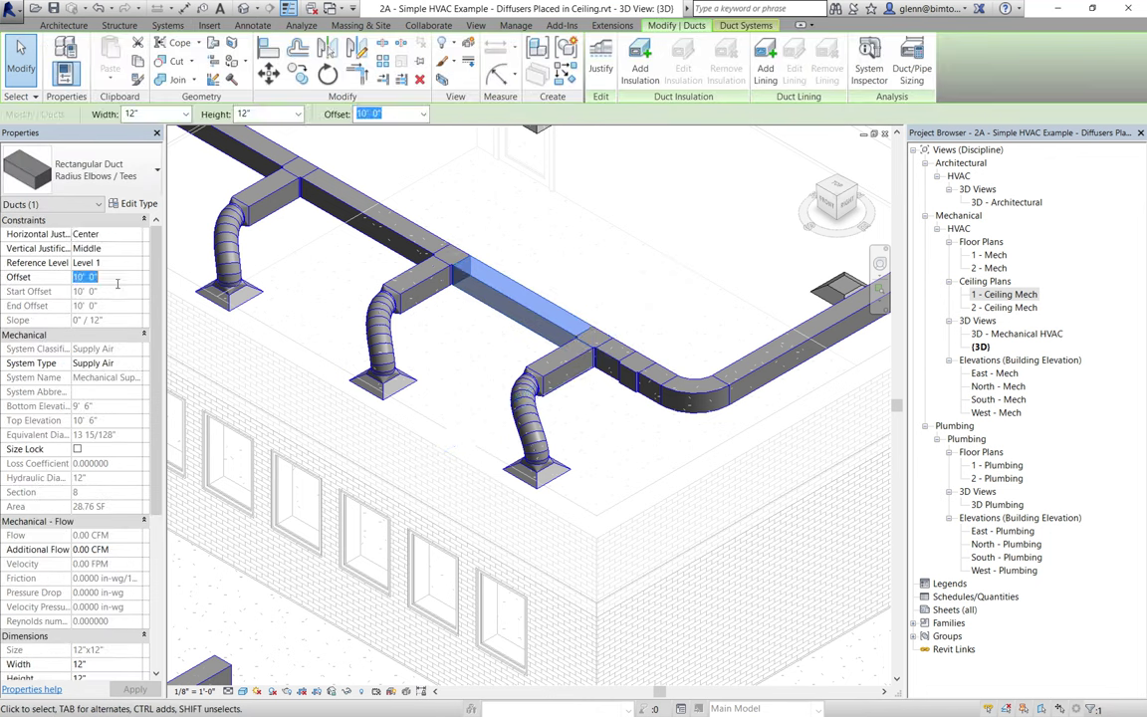
pyautogui.write('9')
pyautogui.press('Return')
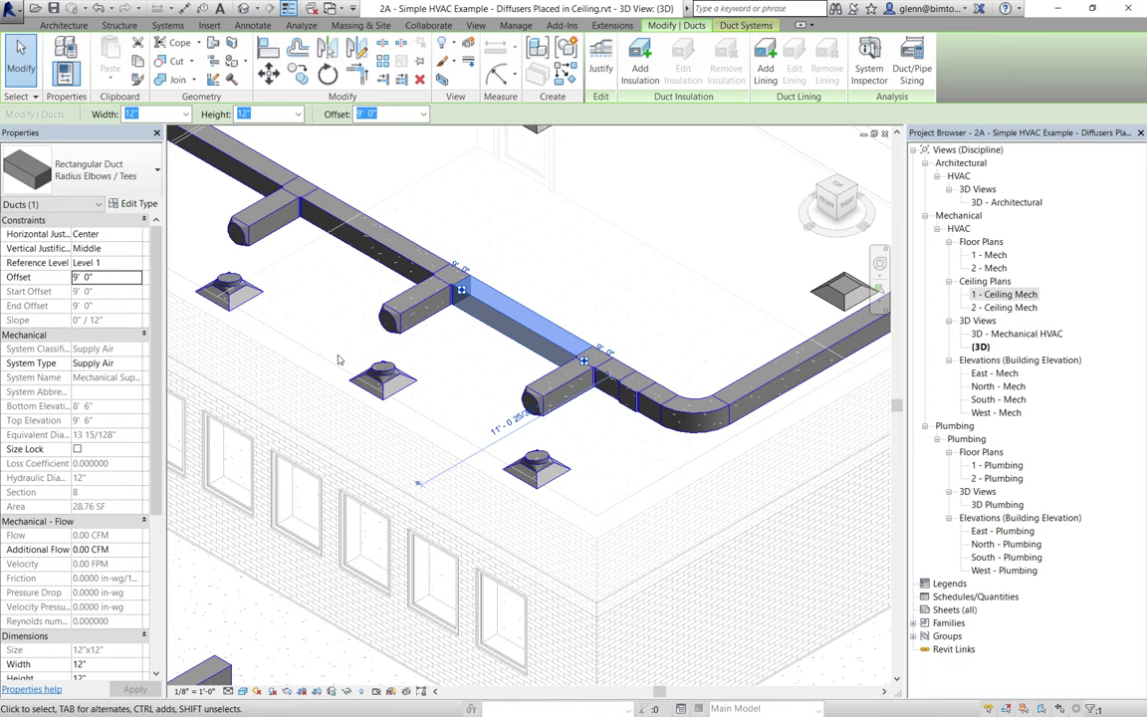
pyautogui.doubleClick(999, 296)
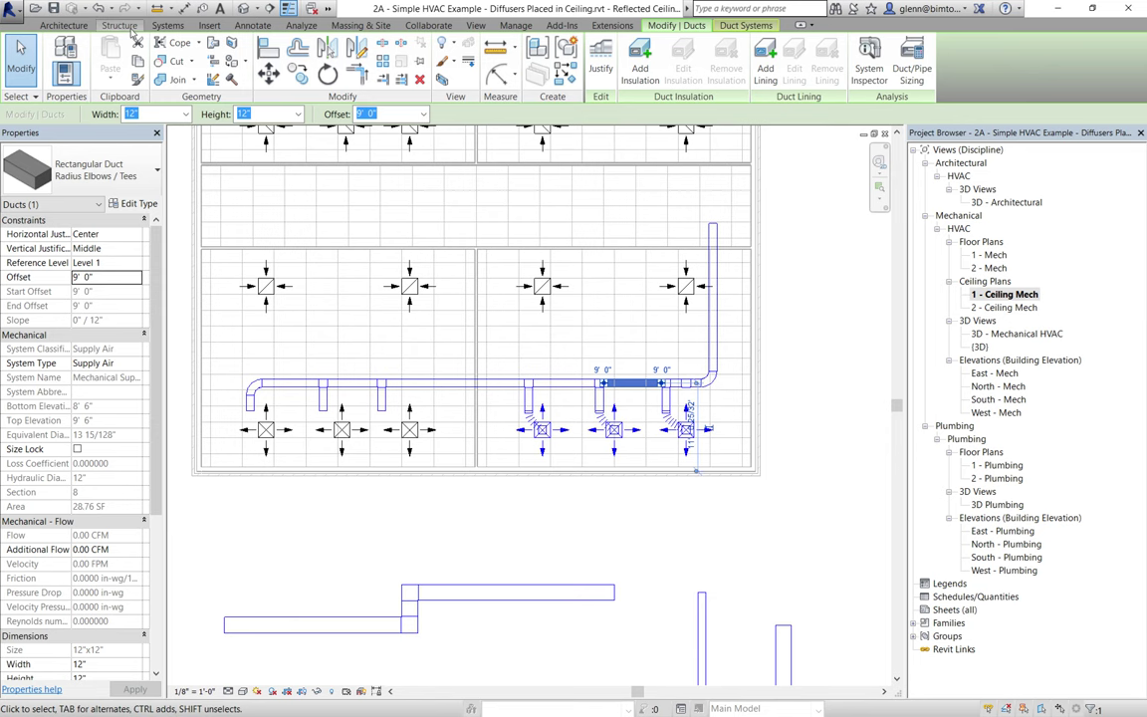
# Flex-connect the lower room's three left diffusers to their matching duct branch ends.
pyautogui.click(166, 27)
pyautogui.click(252, 68)
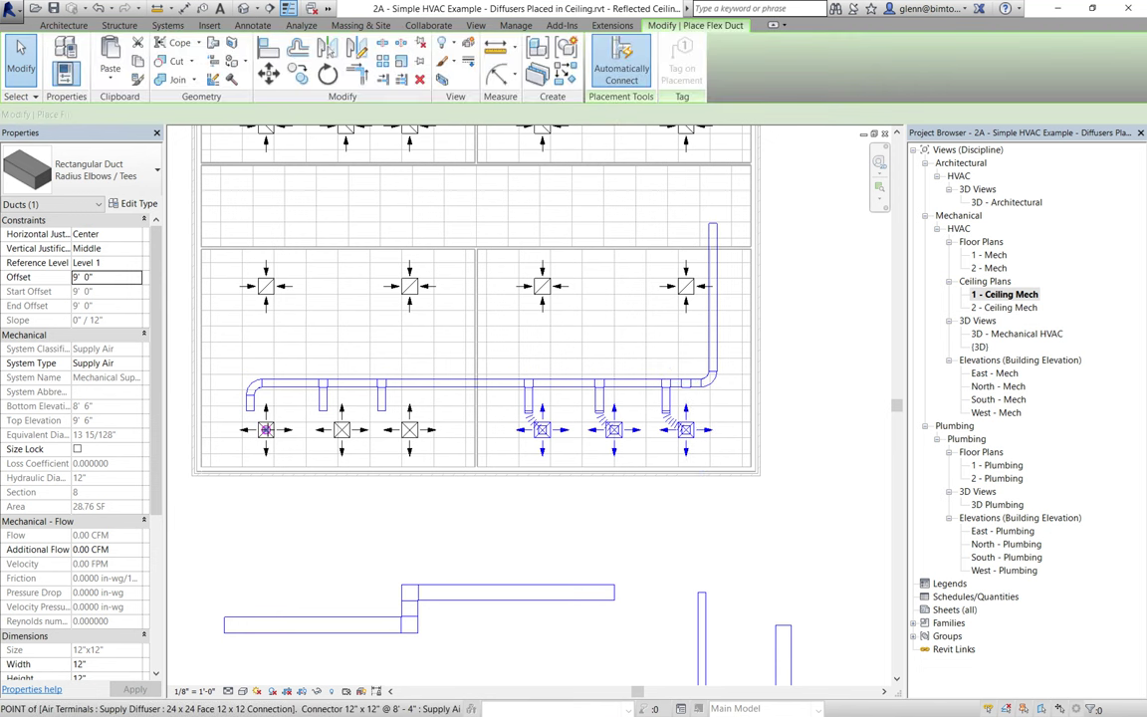
pyautogui.click(250, 410)
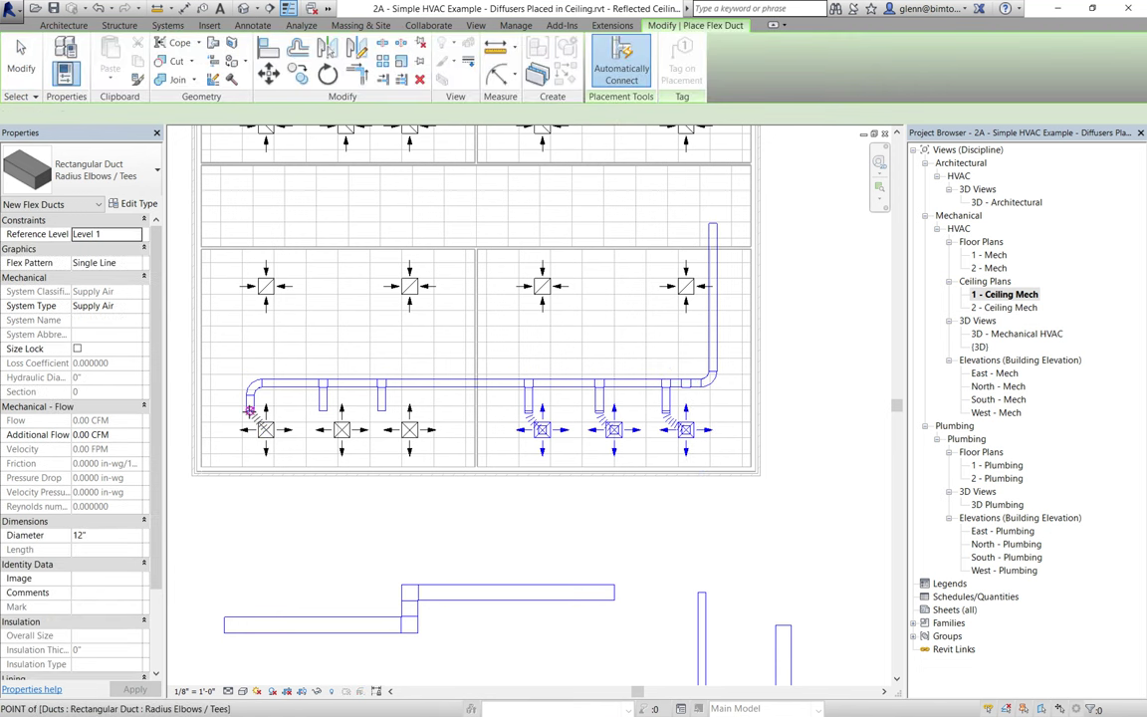
pyautogui.click(341, 429)
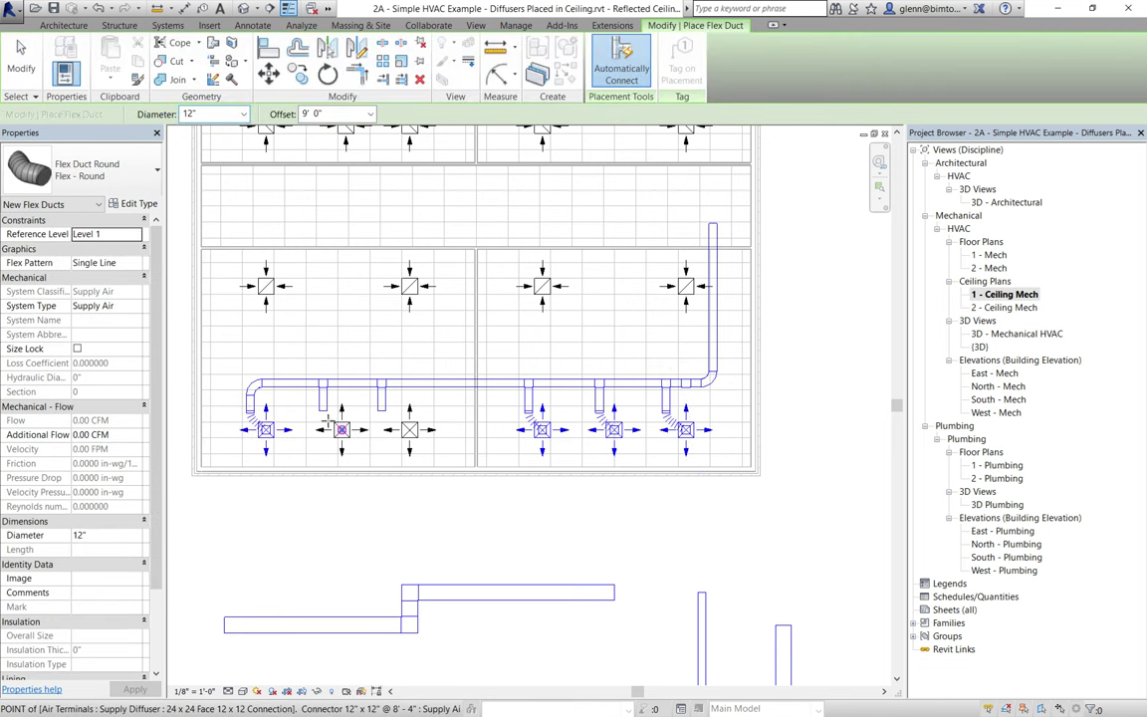
pyautogui.click(322, 409)
pyautogui.click(409, 429)
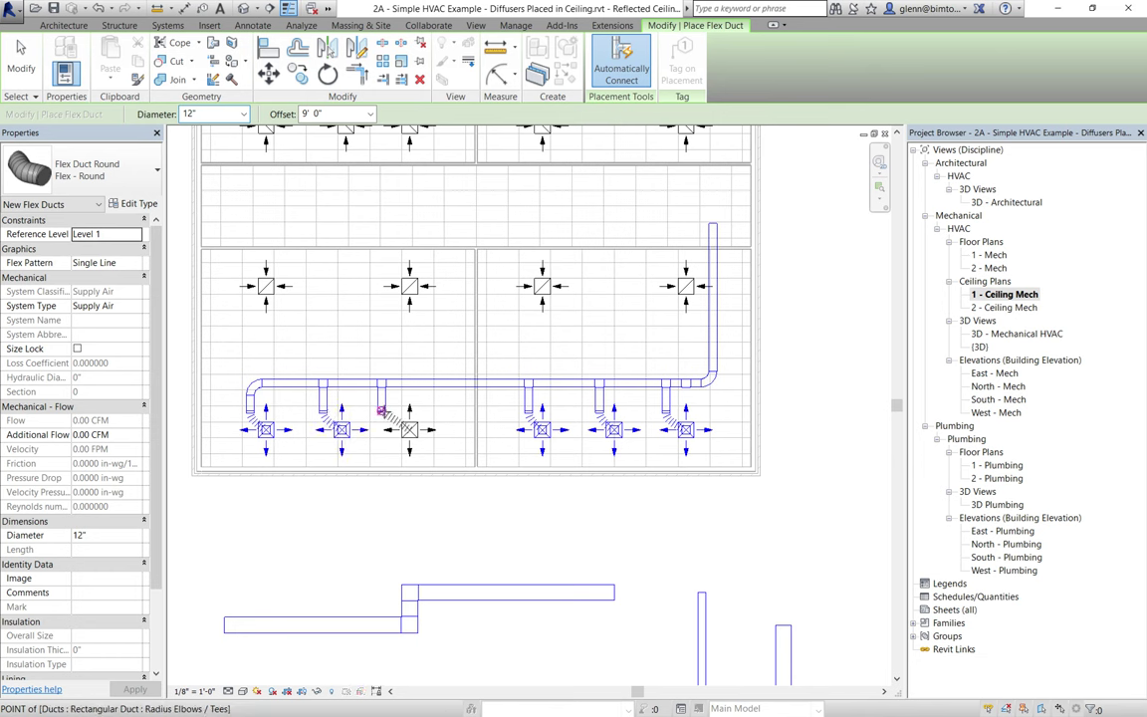
pyautogui.click(381, 409)
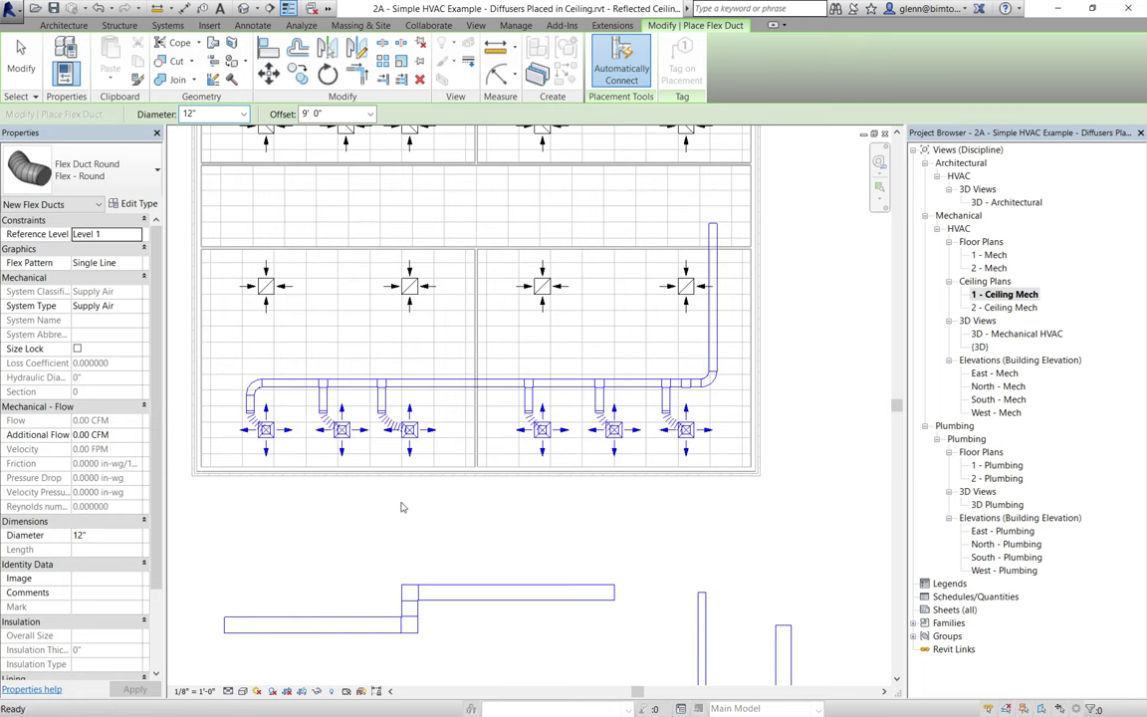
pyautogui.scroll(-3, 400, 500)
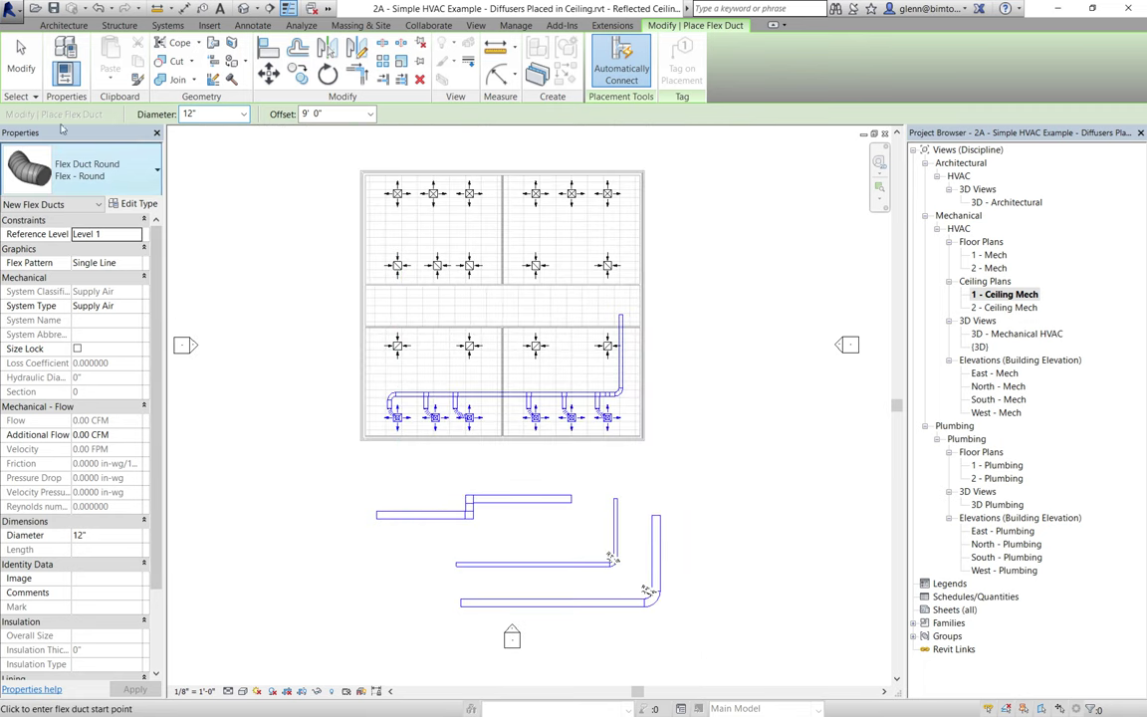
# Delete the loose duct runs lying below the plan.
pyautogui.click(30, 66)
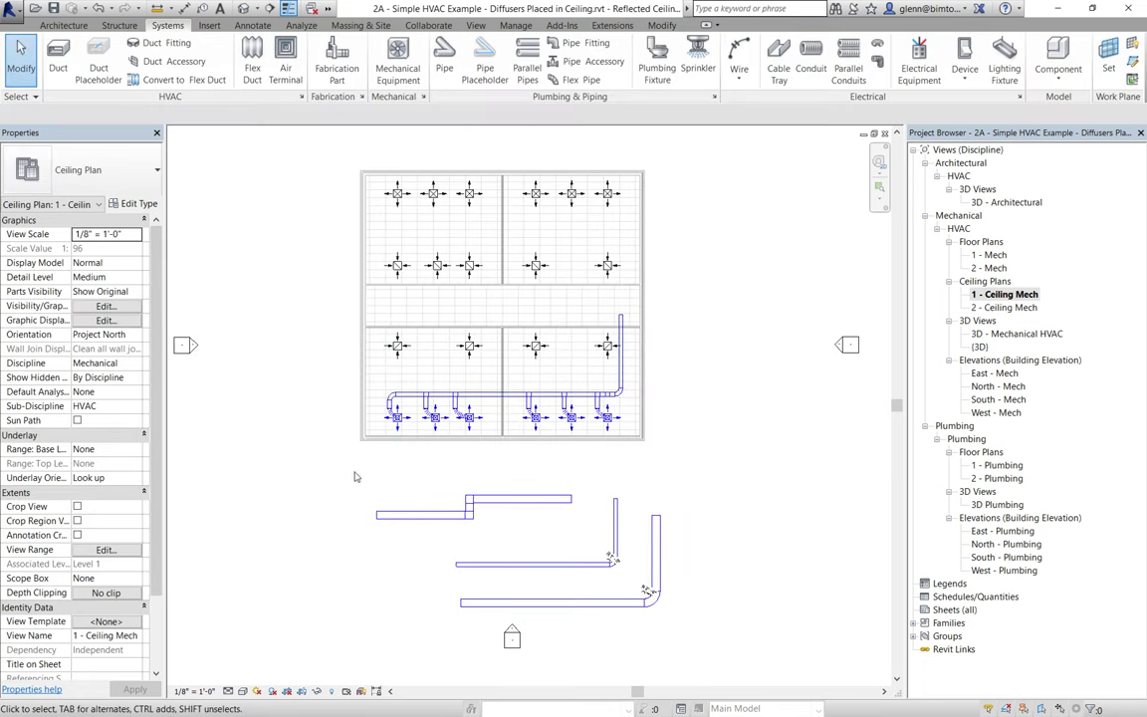
pyautogui.moveTo(355, 472); pyautogui.dragTo(712, 635)
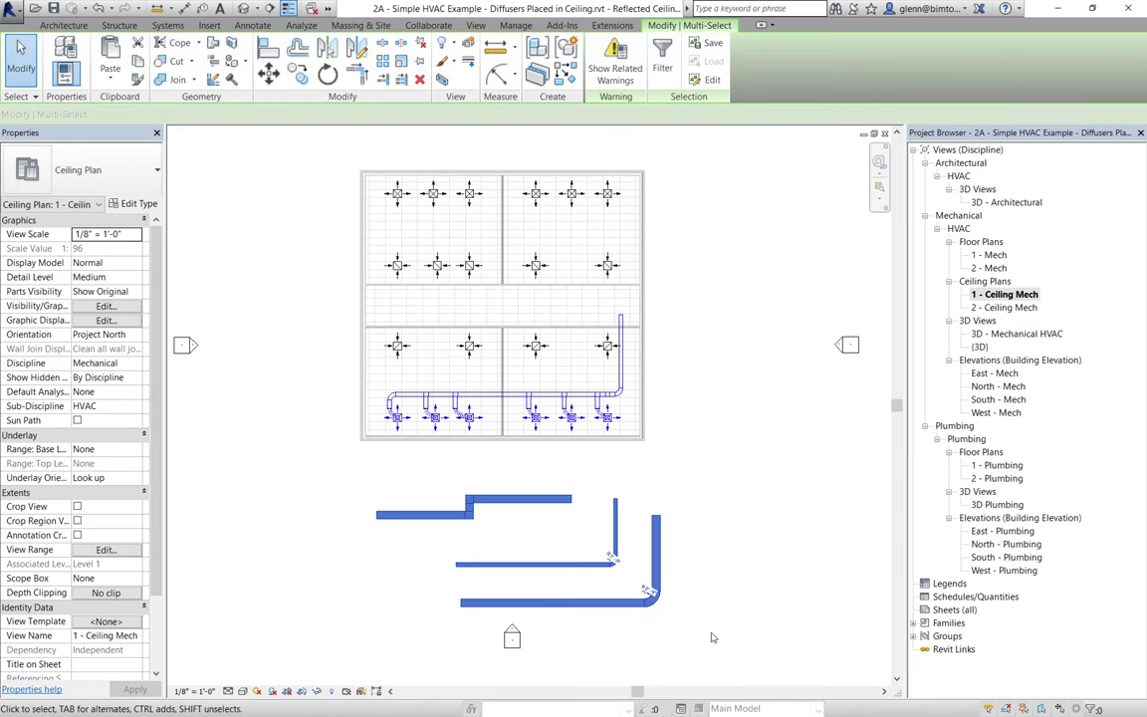
pyautogui.press('Delete')
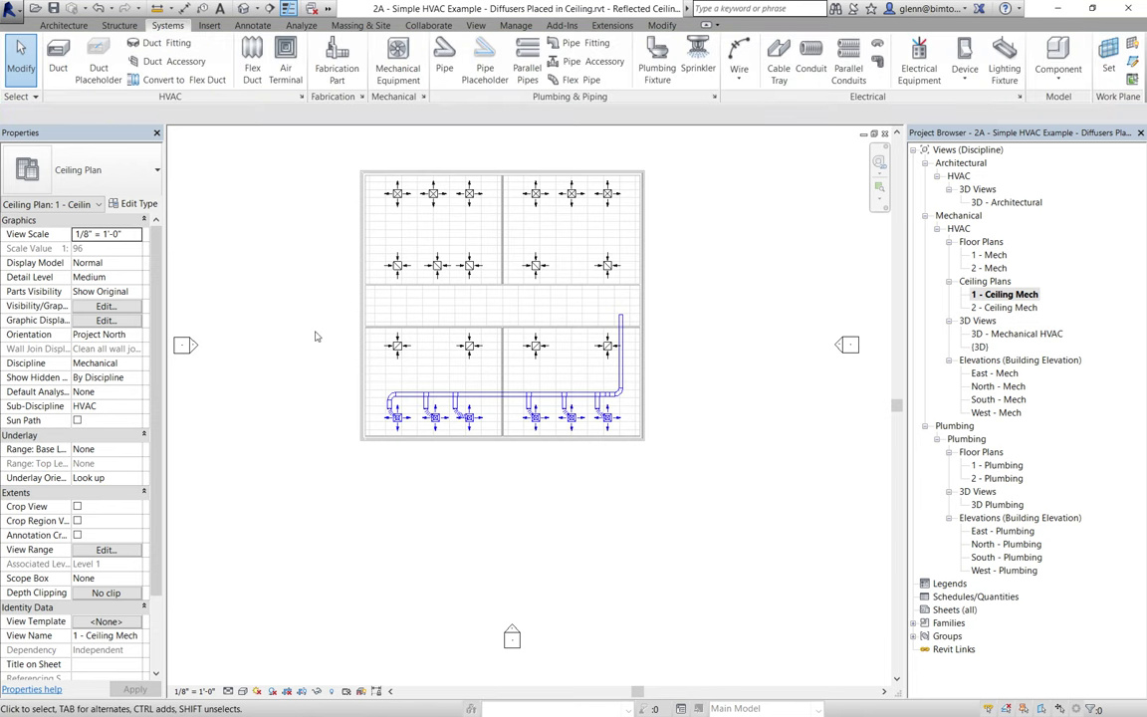
# Select the lower room's ducts and fittings only, filtering out air terminals and flex ducts.
pyautogui.moveTo(311, 295); pyautogui.dragTo(695, 481)
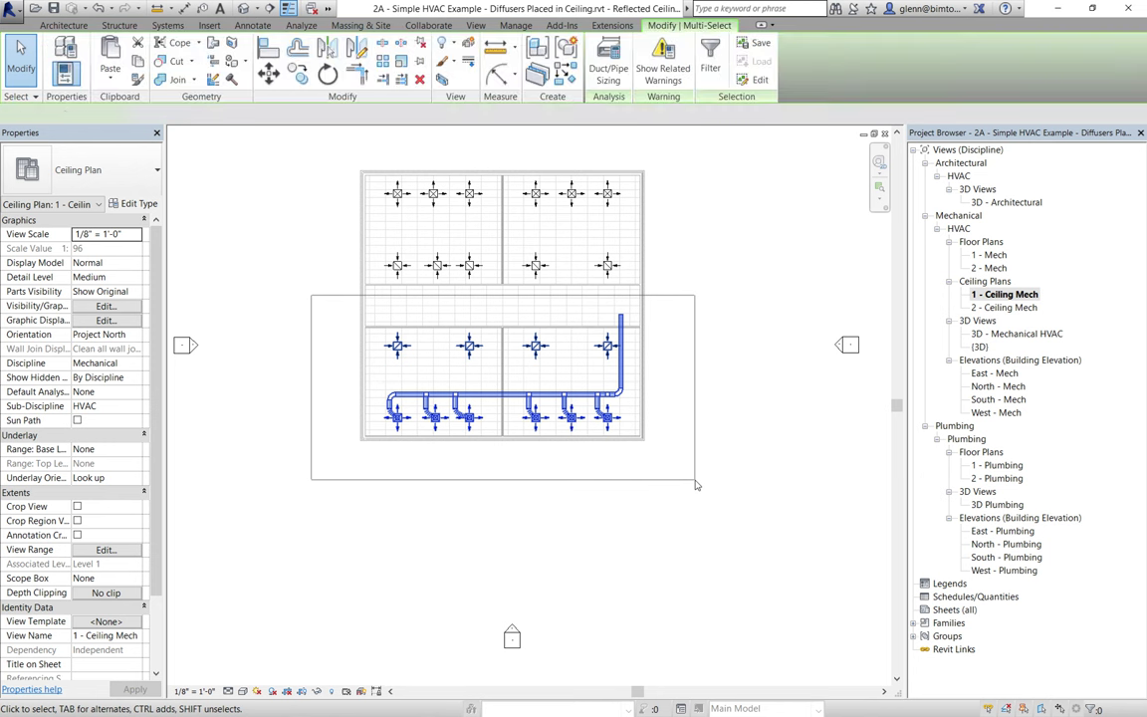
pyautogui.click(710, 62)
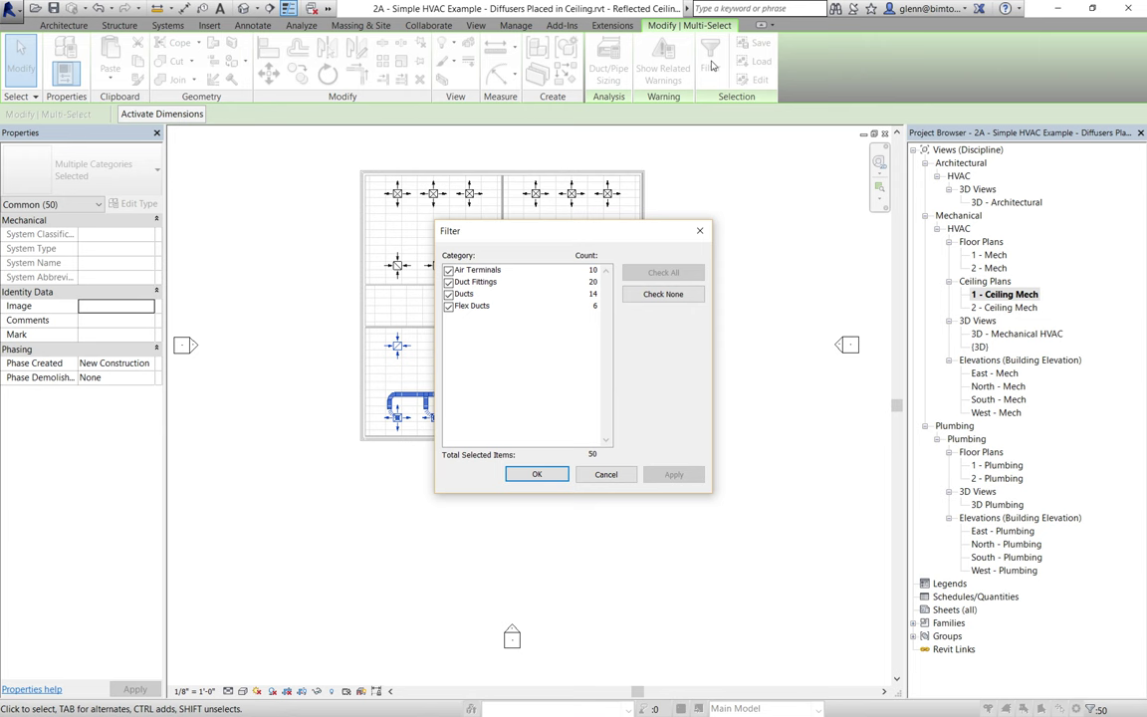
pyautogui.click(448, 270)
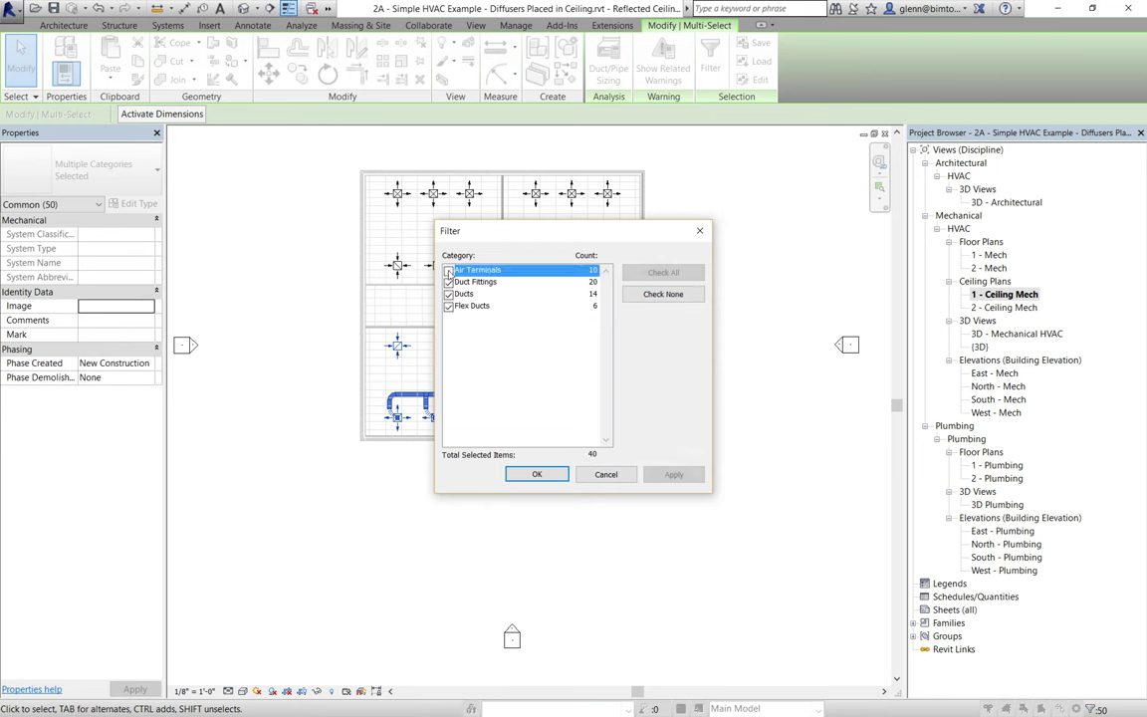
pyautogui.click(448, 306)
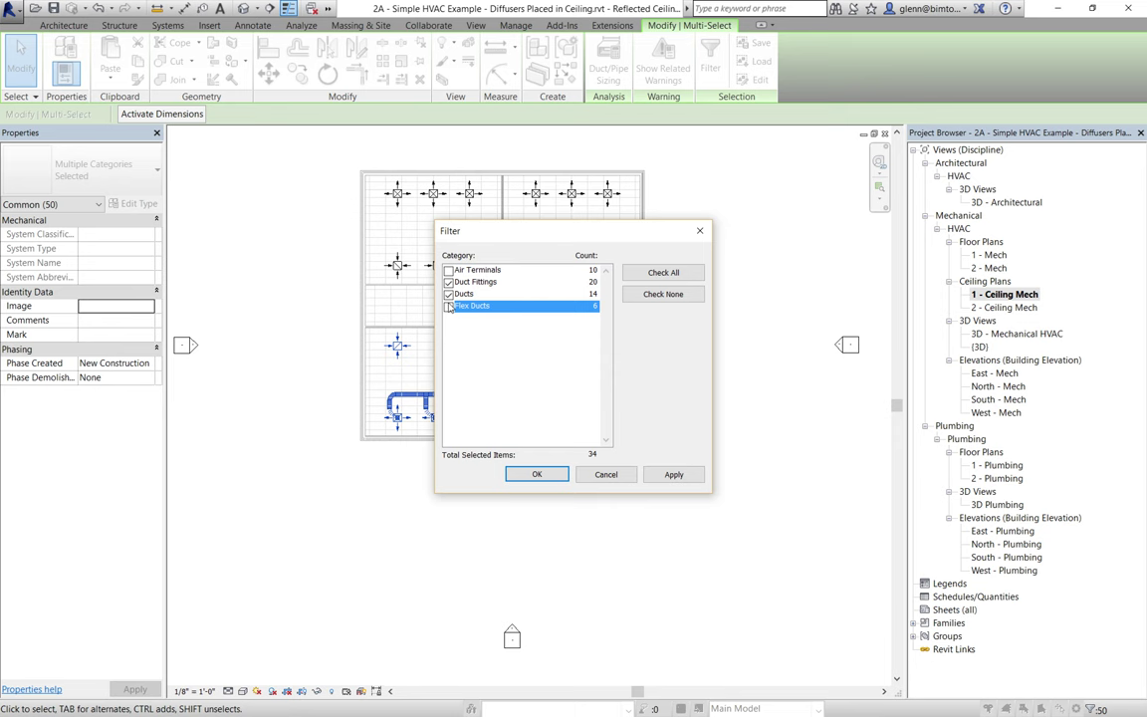
pyautogui.click(542, 478)
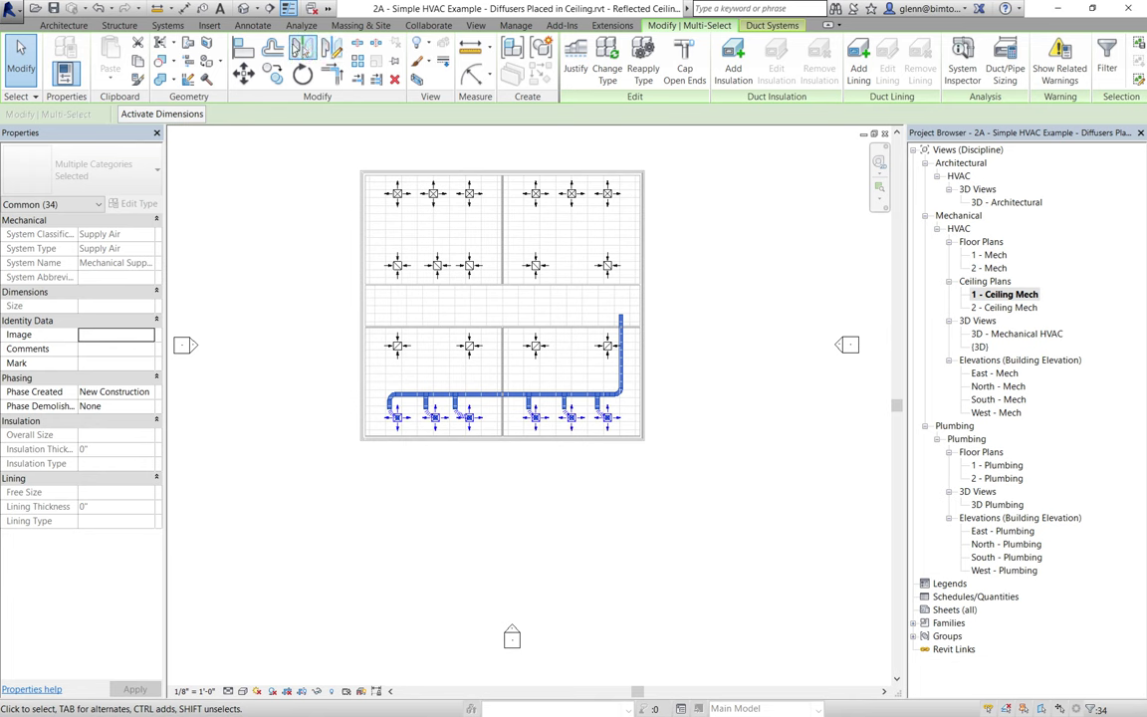
# Mirror the selected ductwork across the corridor line to serve the upper rooms.
pyautogui.click(303, 48)
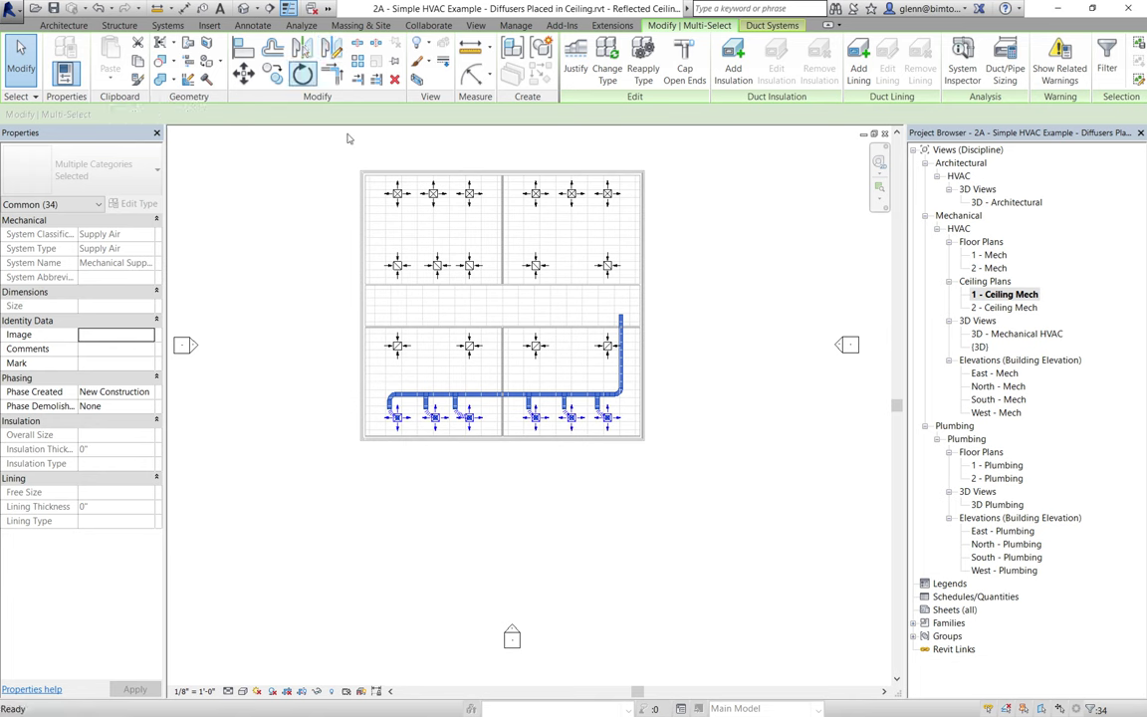
pyautogui.click(428, 309)
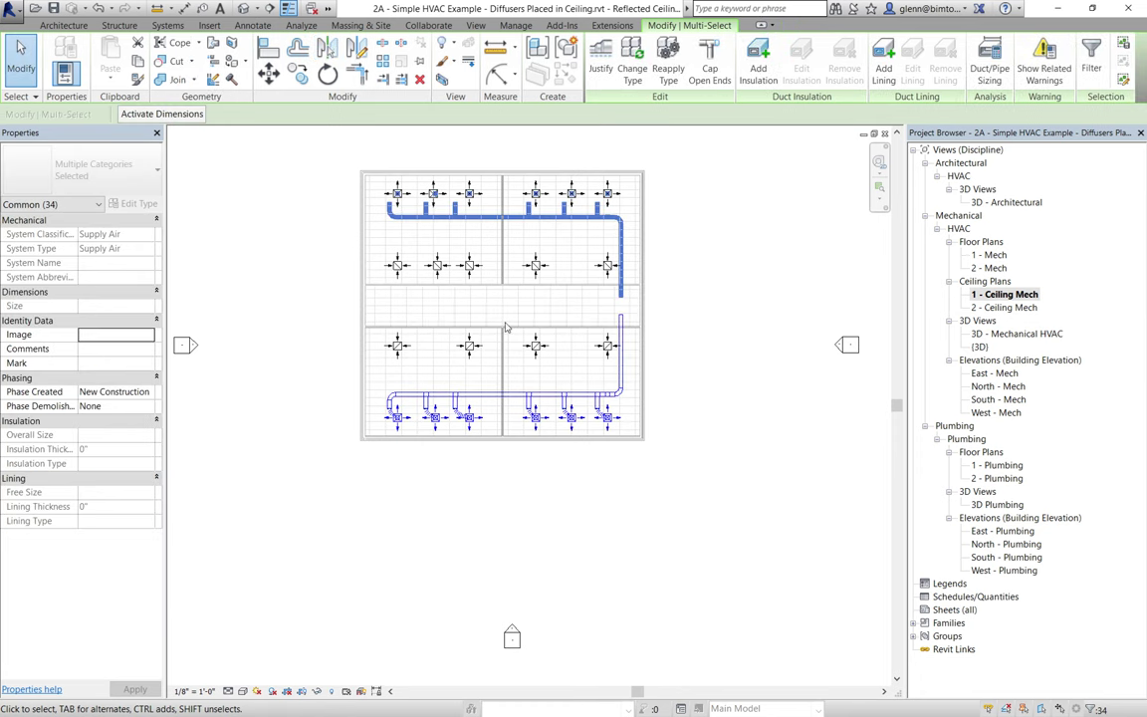
pyautogui.click(659, 359)
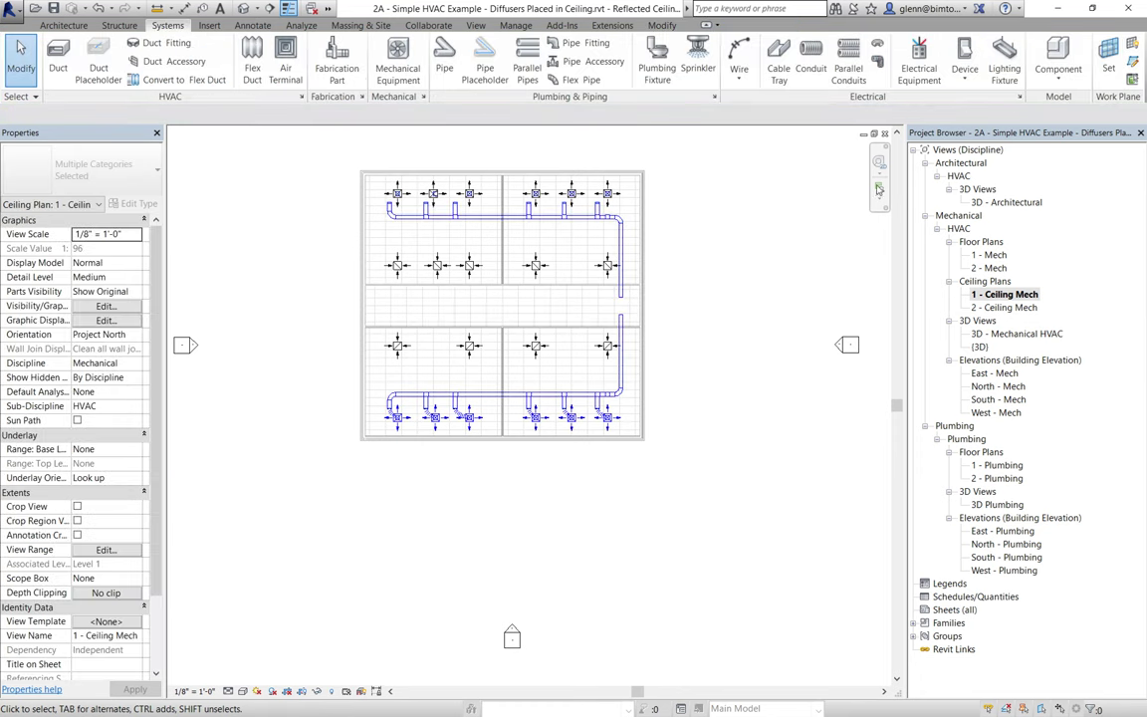
# Zoom in on the upper rooms and their diffusers.
pyautogui.press('z')
pyautogui.press('r')
pyautogui.click(378, 173)
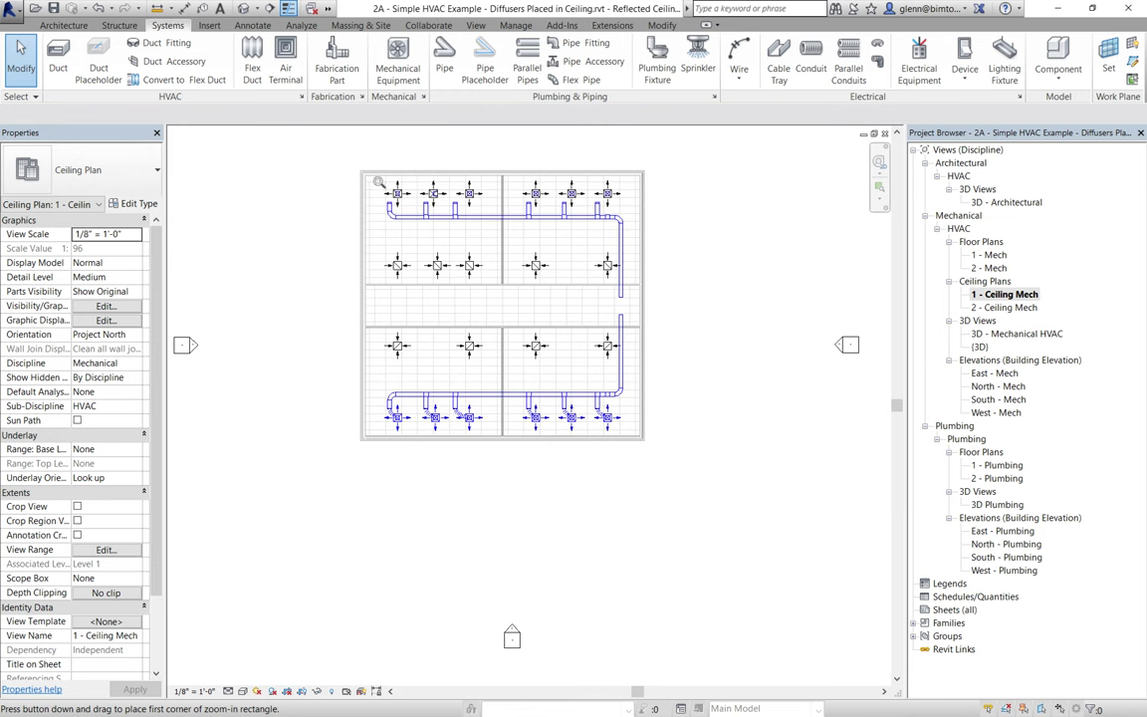
pyautogui.moveTo(360, 166); pyautogui.dragTo(667, 277)
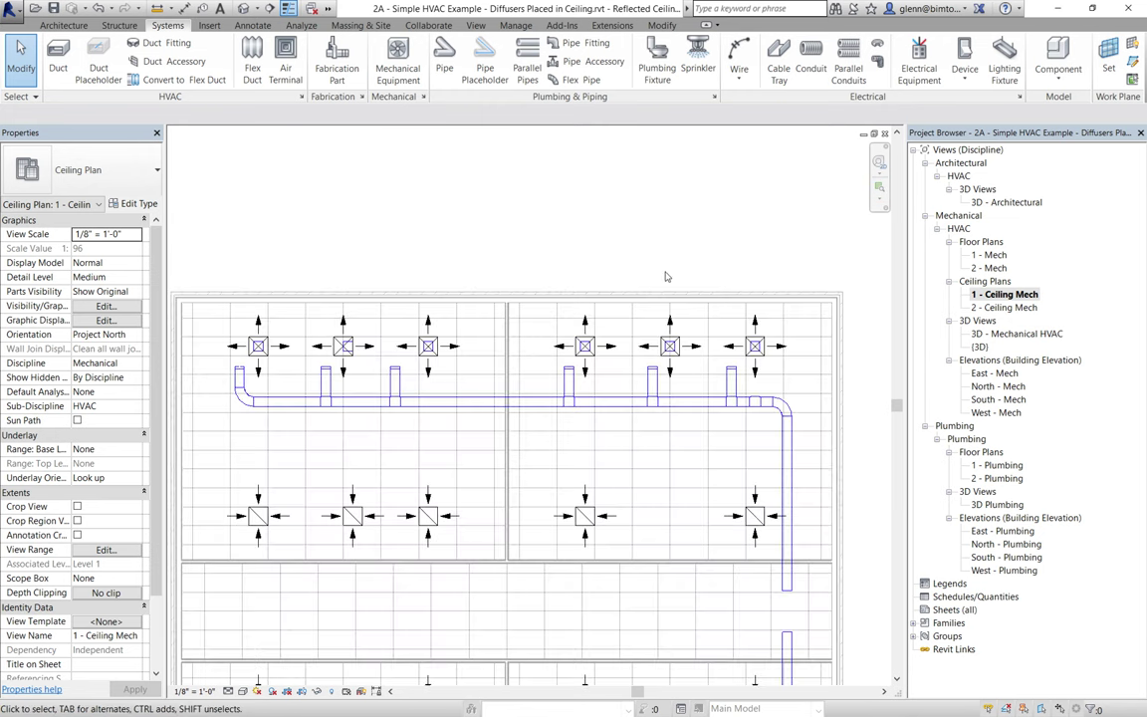
# Flex-connect all six upper-row diffusers to the mirrored main's branch drops.
pyautogui.click(251, 60)
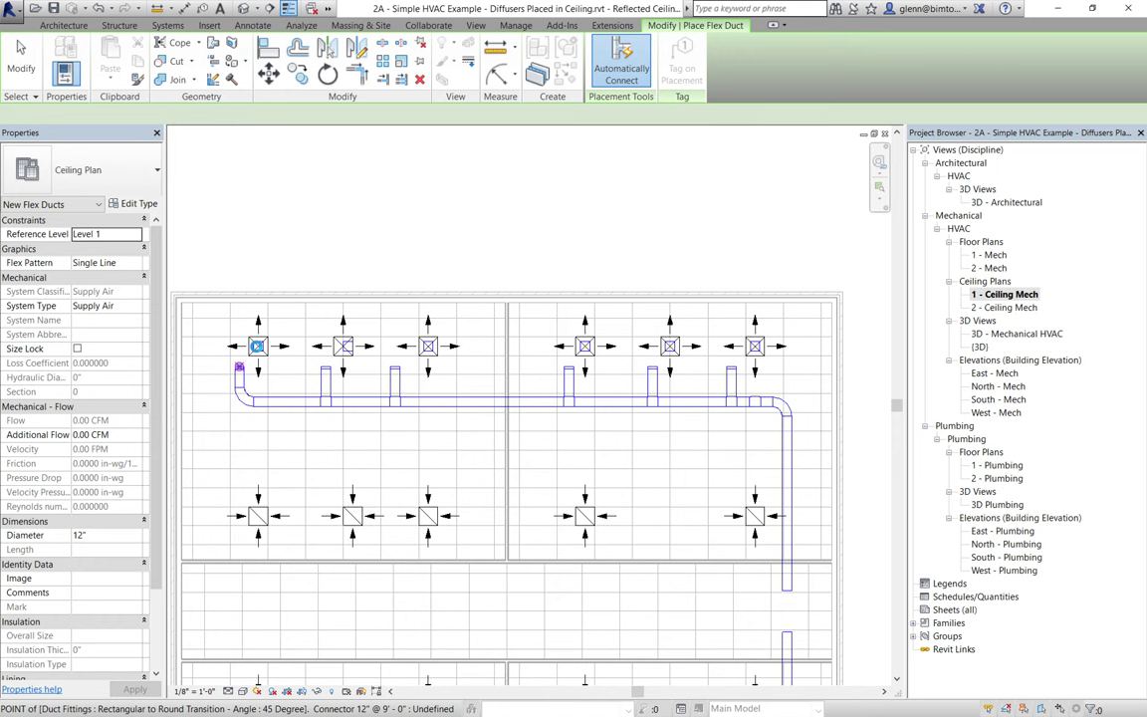
pyautogui.click(239, 368)
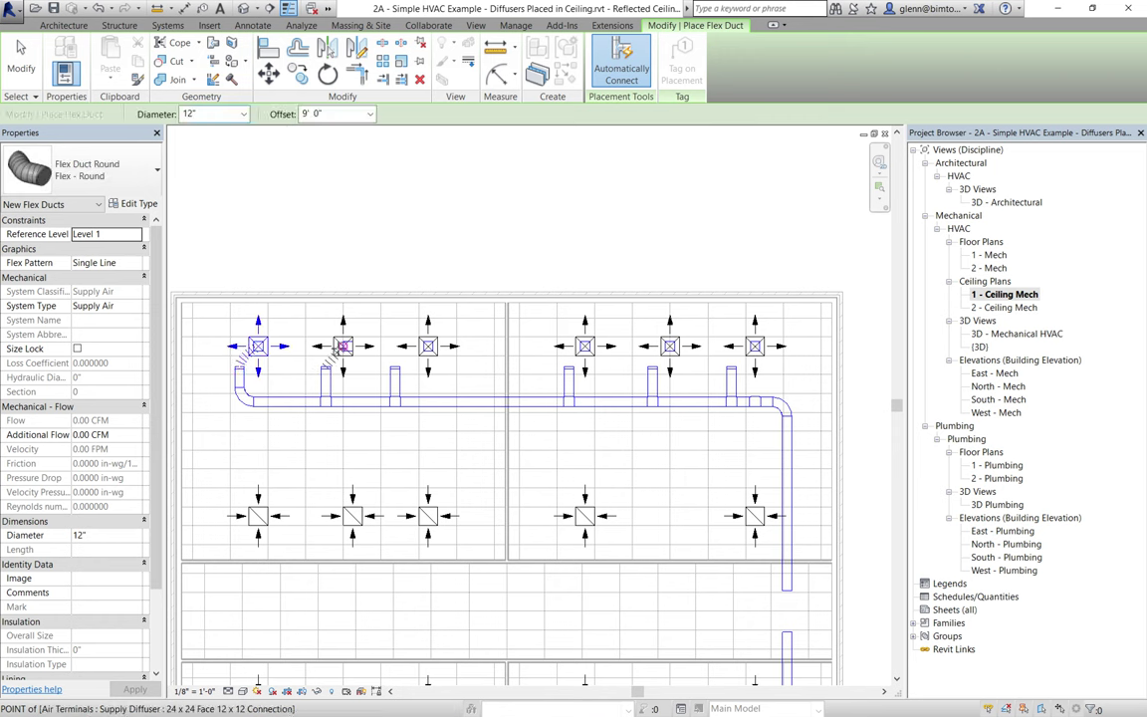
pyautogui.click(341, 346)
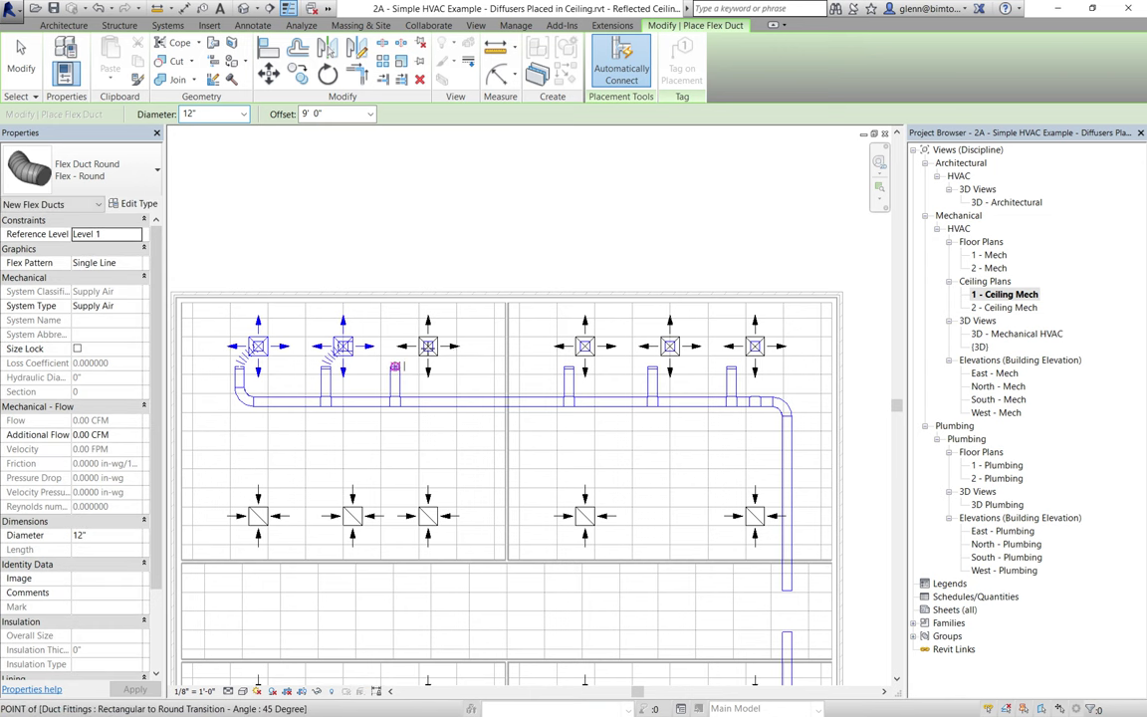
pyautogui.click(395, 366)
pyautogui.click(428, 346)
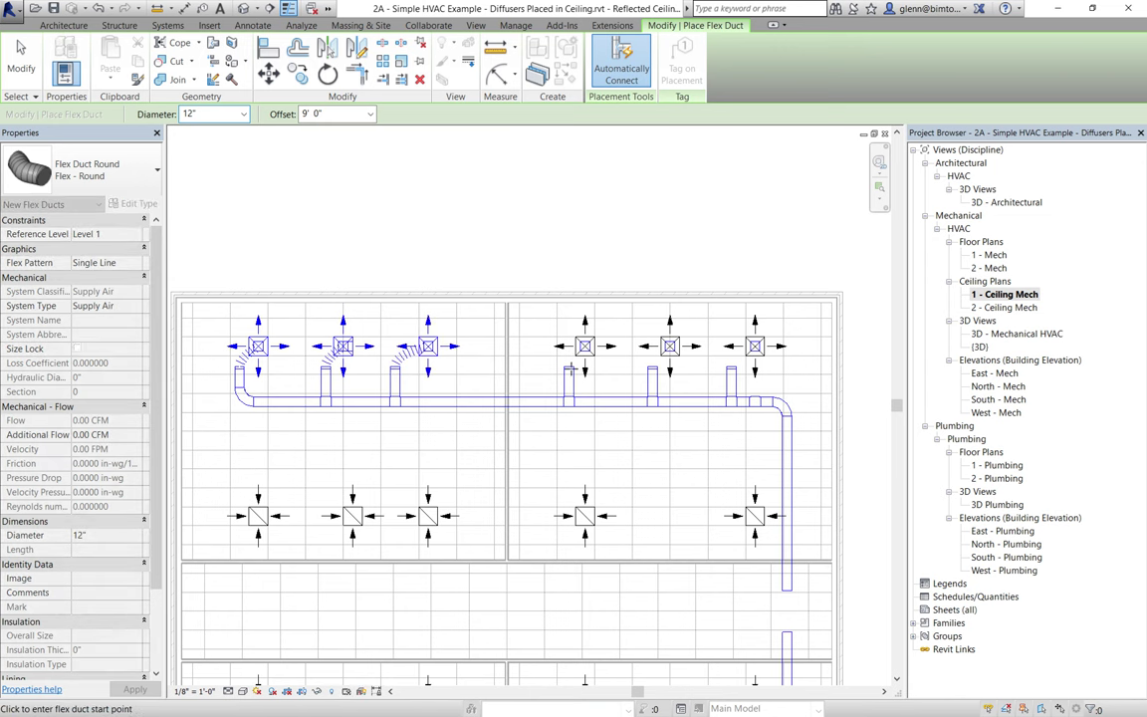
pyautogui.click(585, 345)
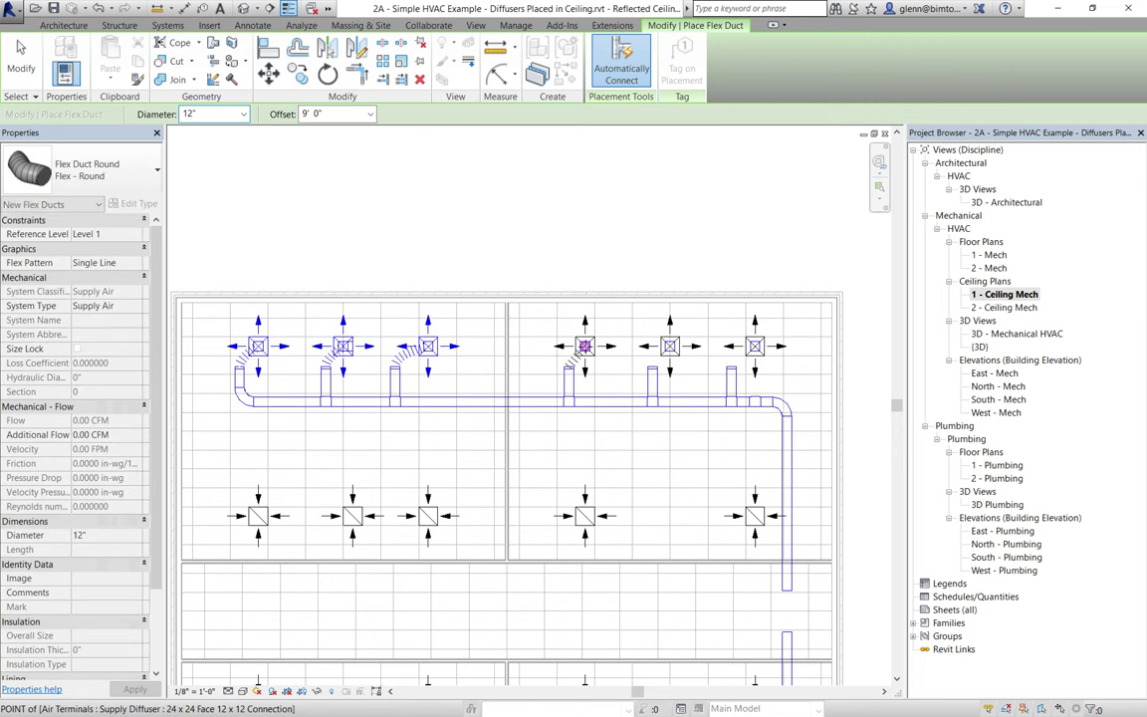
pyautogui.click(652, 366)
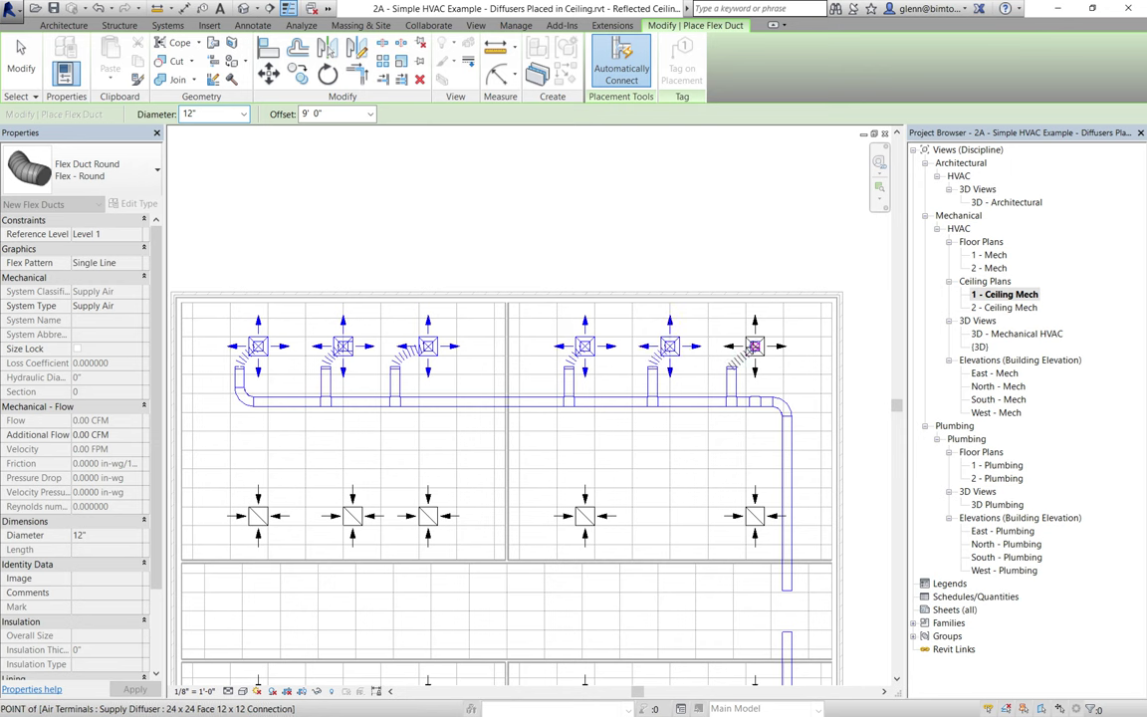
pyautogui.click(754, 345)
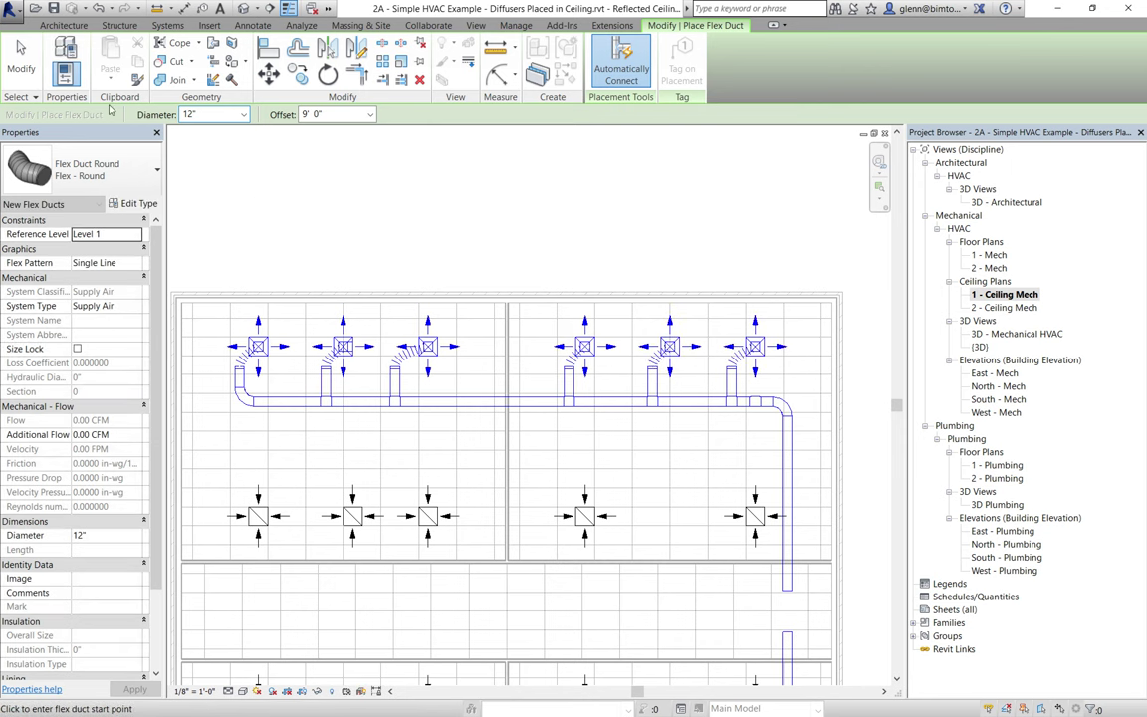
pyautogui.click(21, 48)
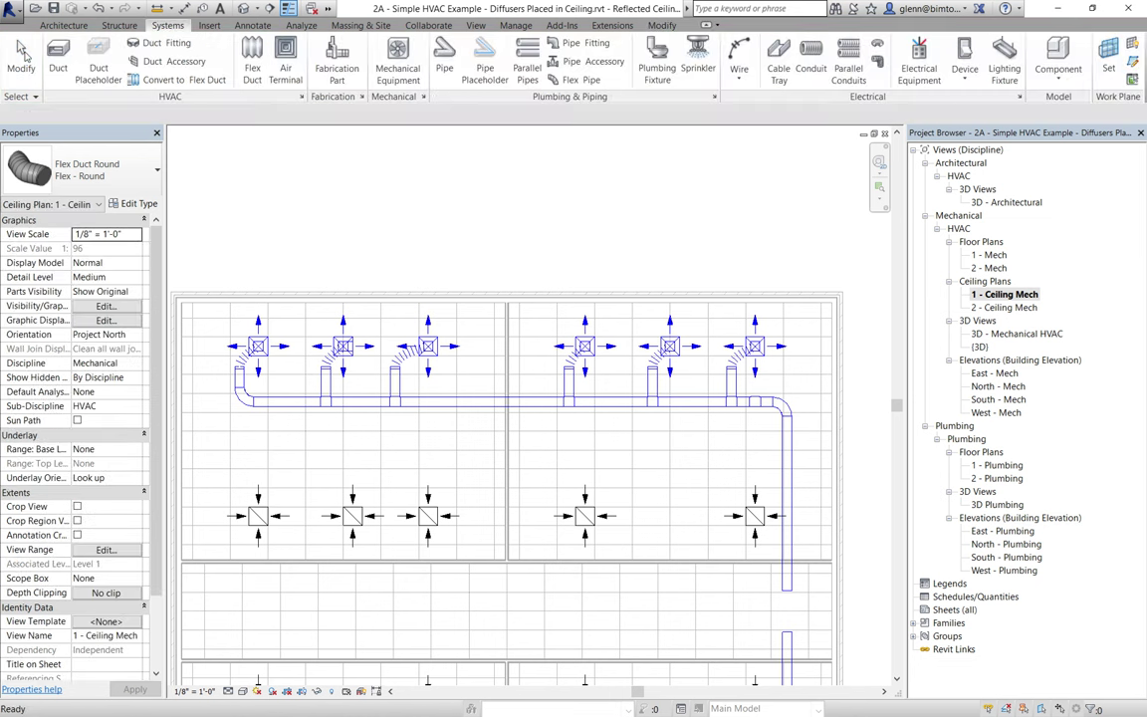
pyautogui.click(21, 48)
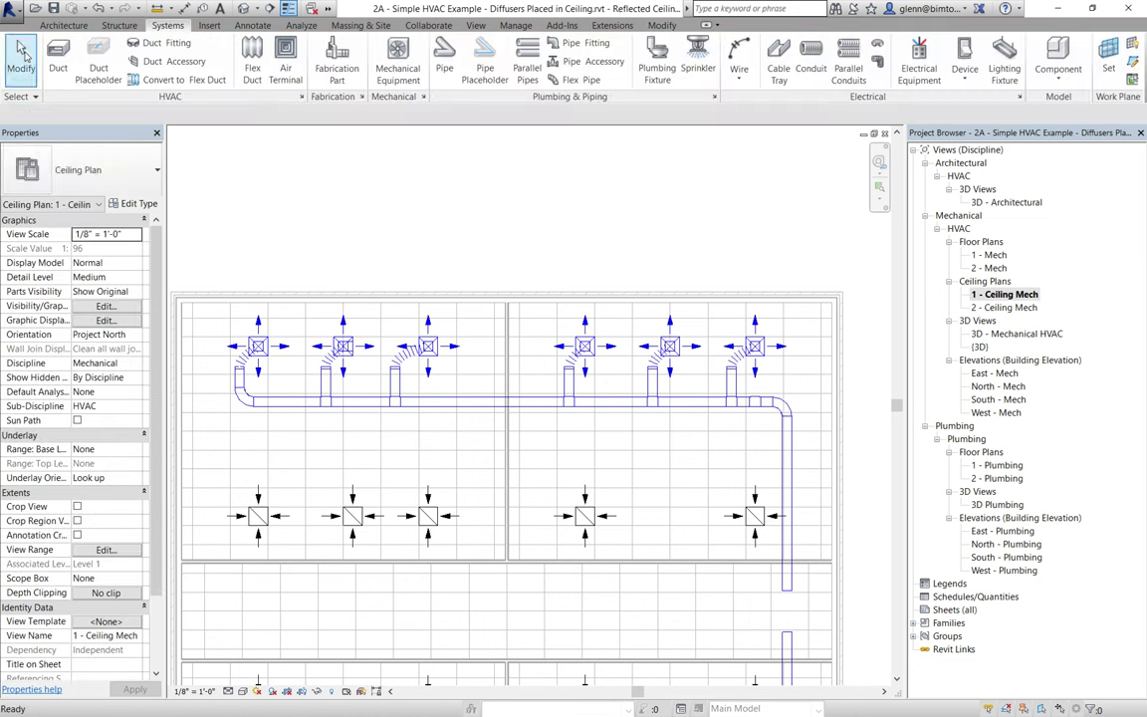
# Stretch the vertical riser's top end up to the upper supply main's elbow.
pyautogui.click(22, 50)
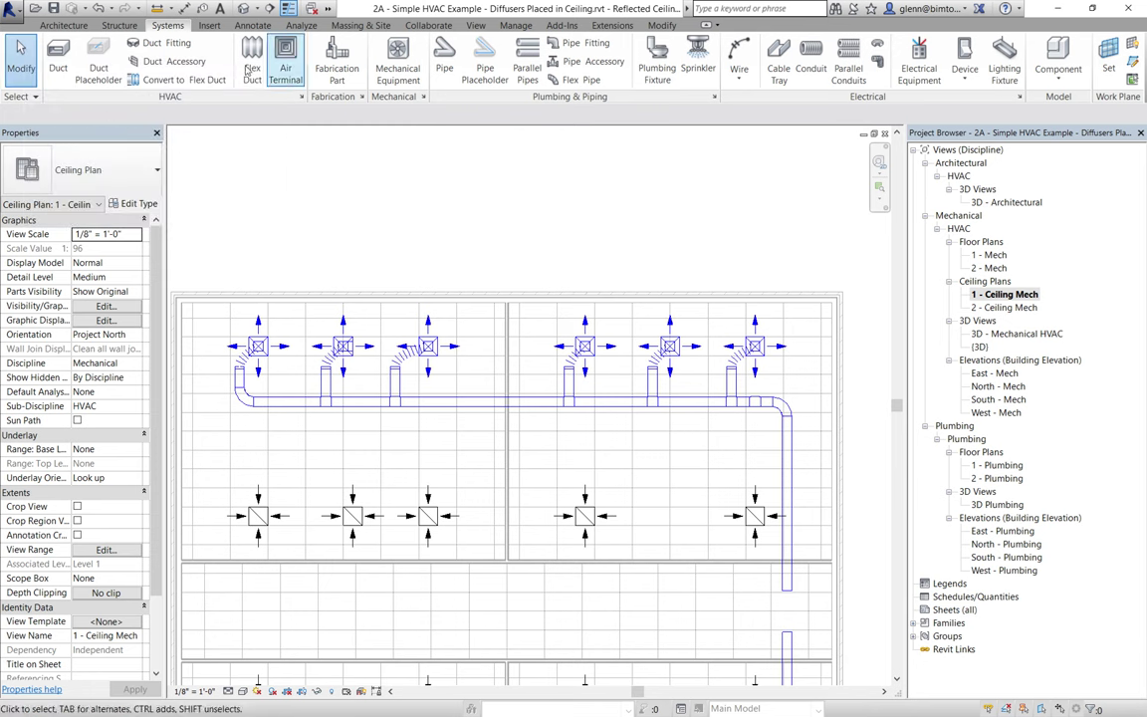
pyautogui.click(787, 657)
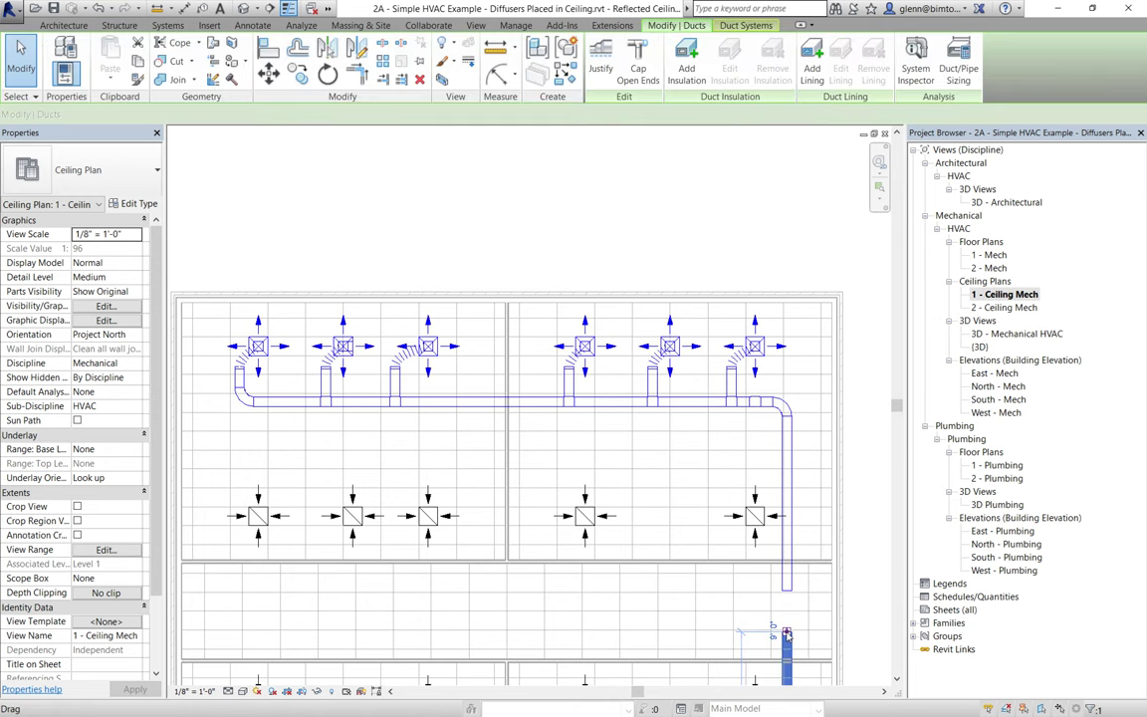
pyautogui.moveTo(786, 657); pyautogui.dragTo(787, 591)
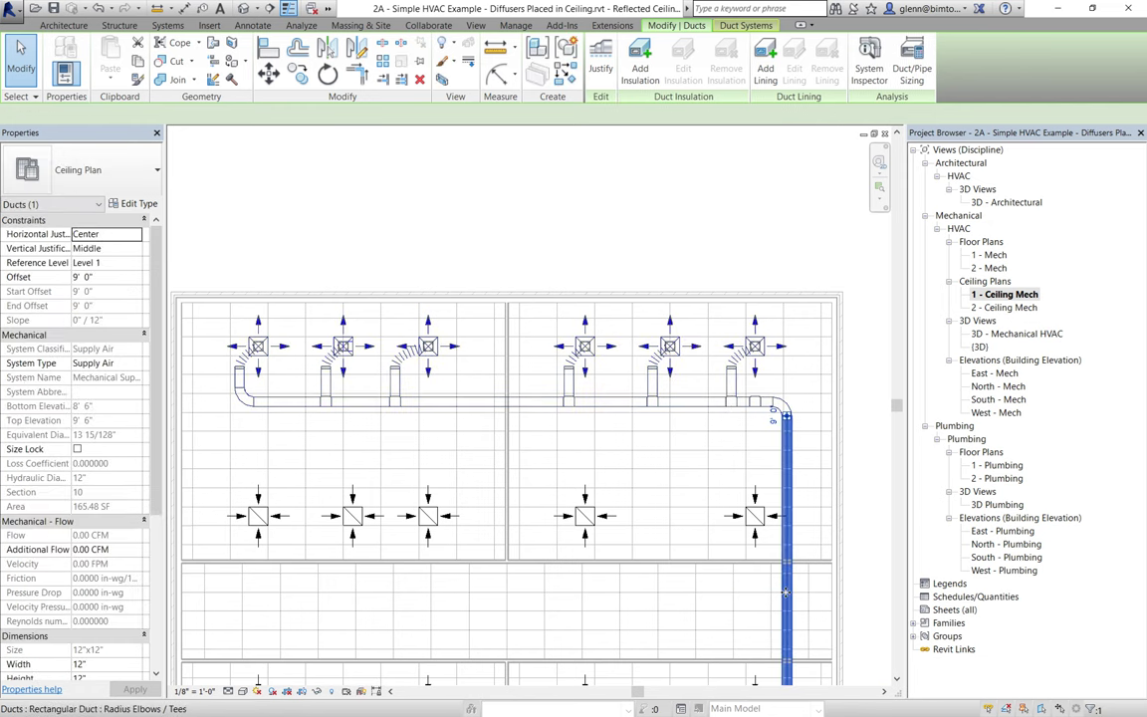
pyautogui.click(895, 680)
pyautogui.click(896, 680)
pyautogui.click(896, 680)
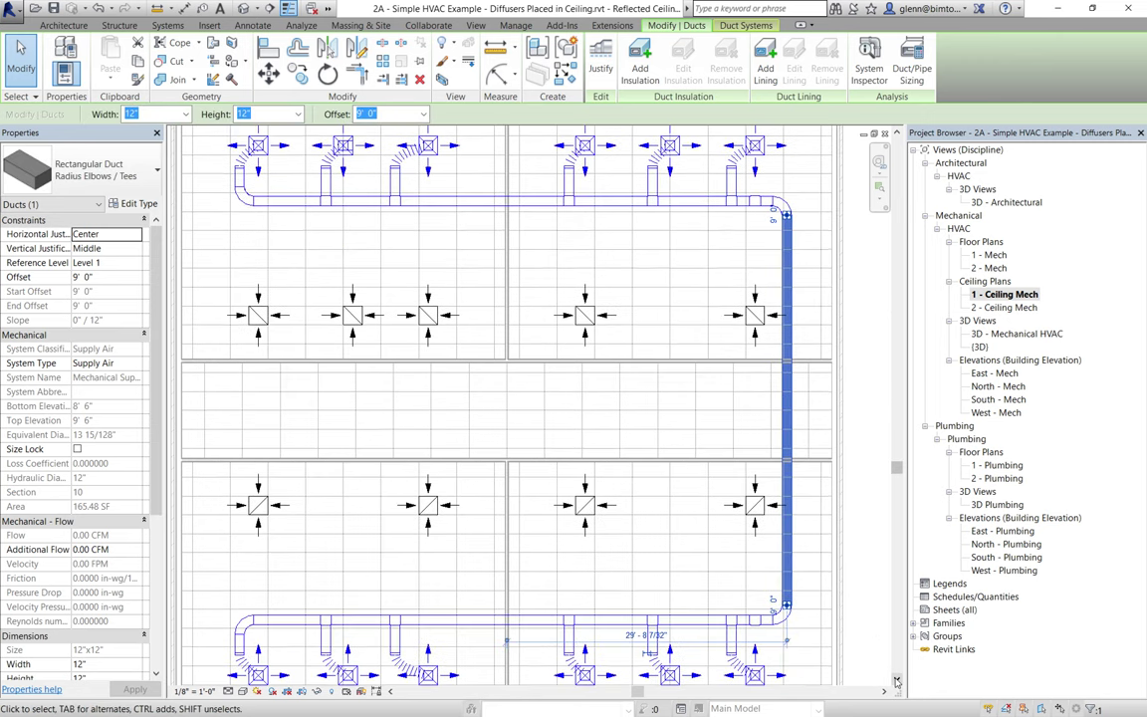
pyautogui.click(60, 27)
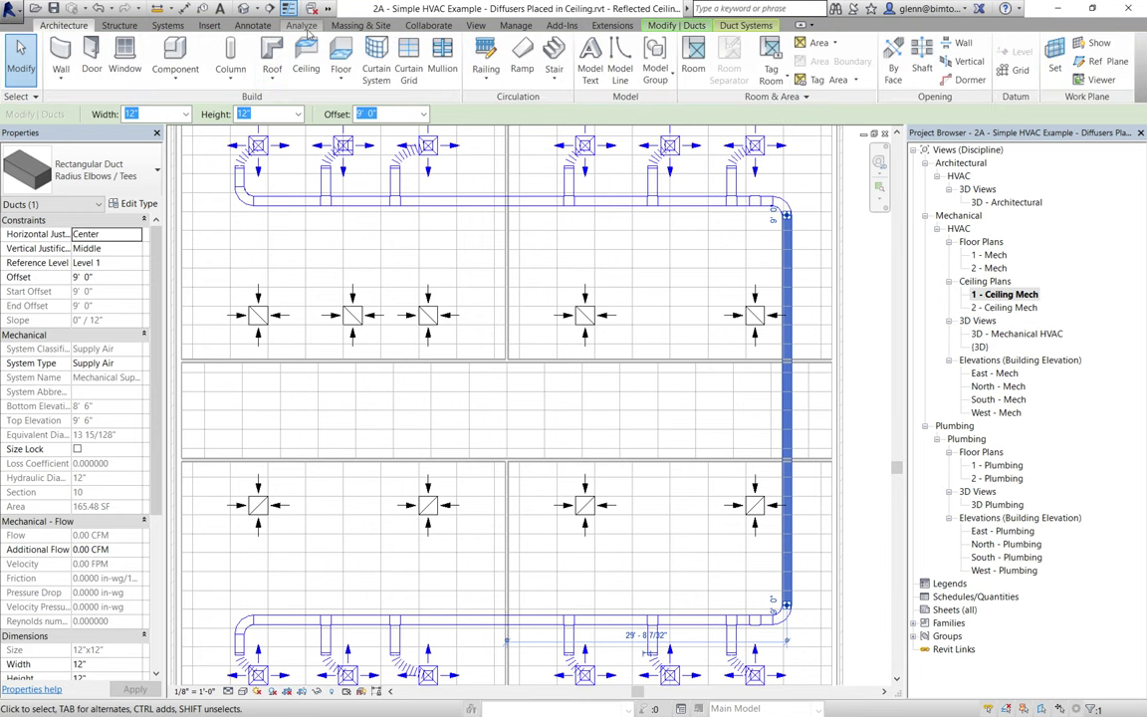
pyautogui.click(166, 25)
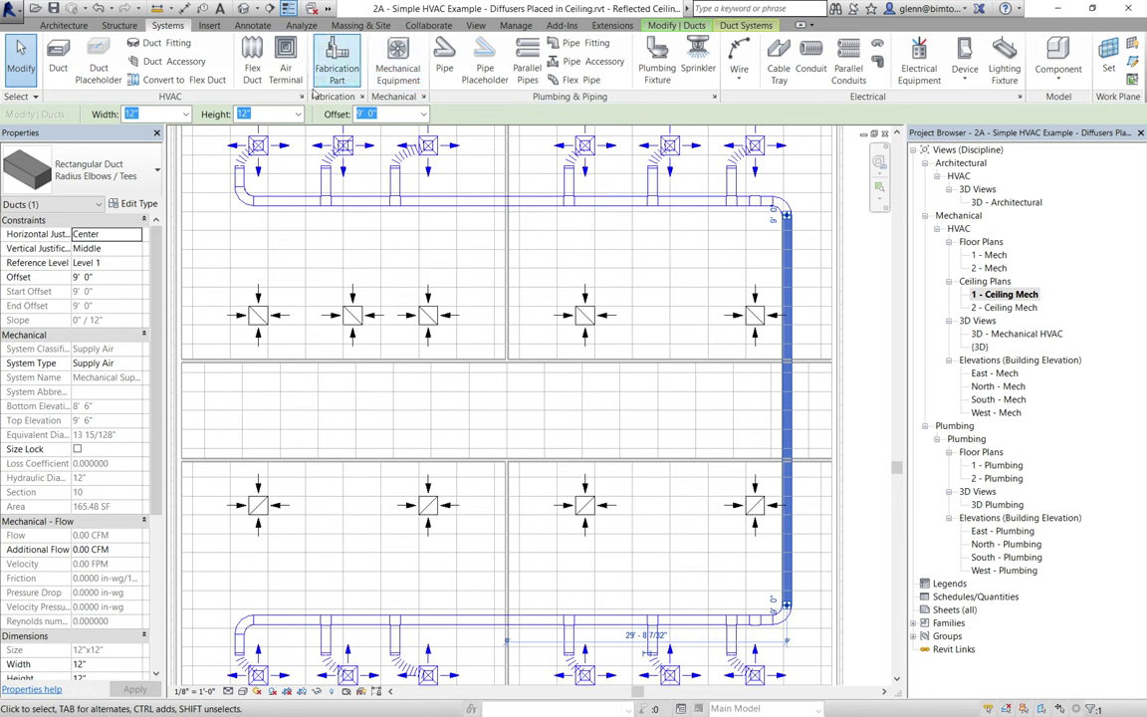
pyautogui.click(58, 60)
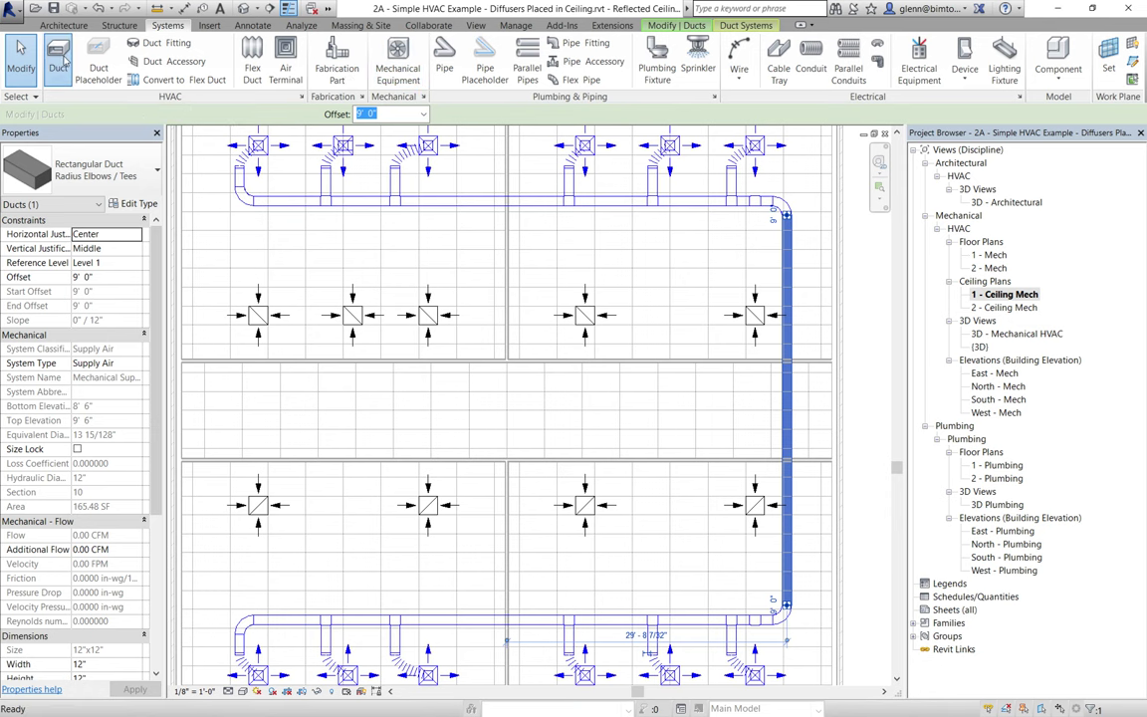
# Draw a corridor duct branch from the riser's midpoint, then view the full system in 3D.
pyautogui.click(785, 410)
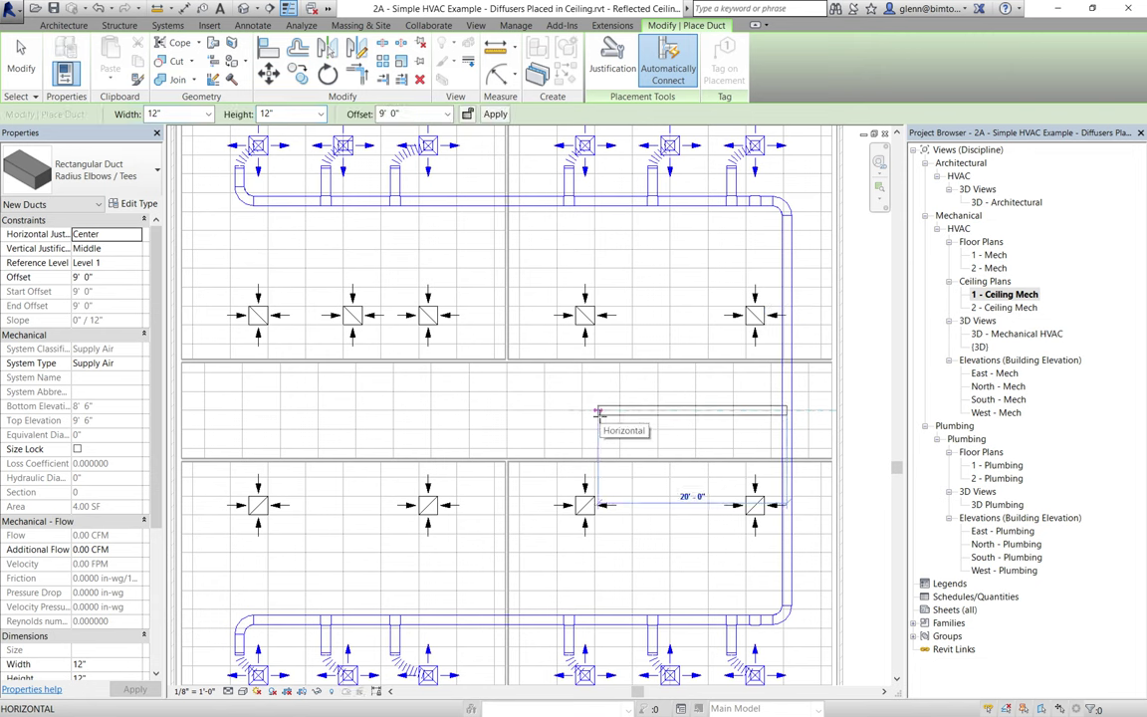
pyautogui.click(598, 416)
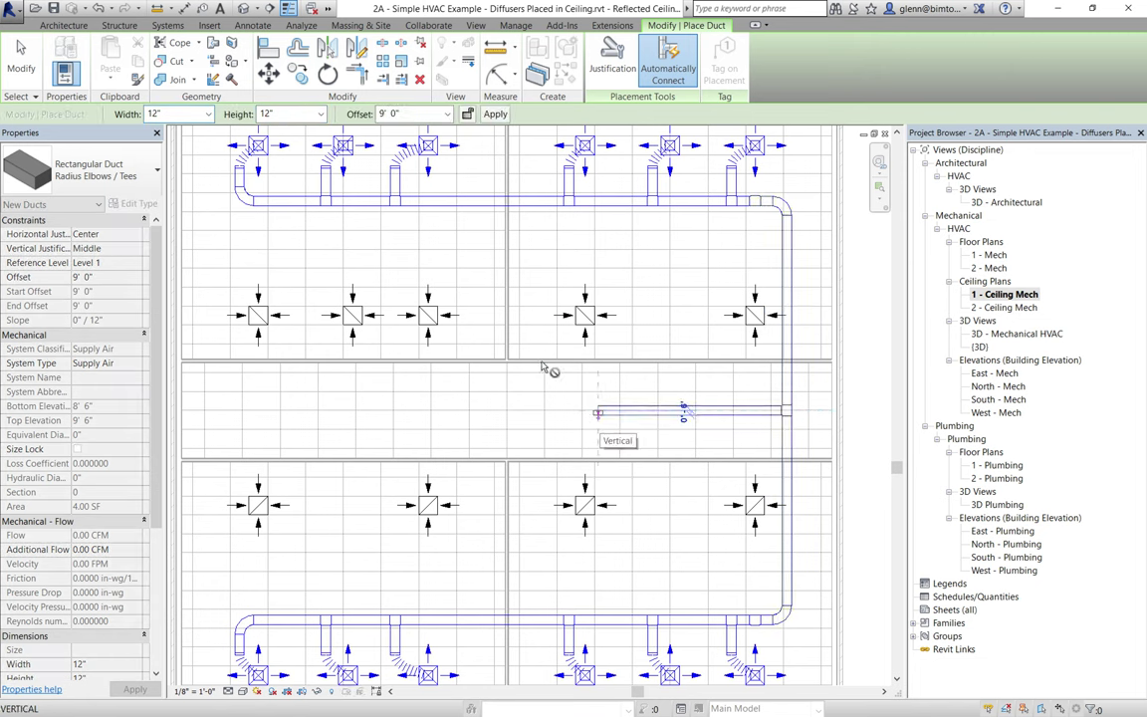
pyautogui.click(21, 54)
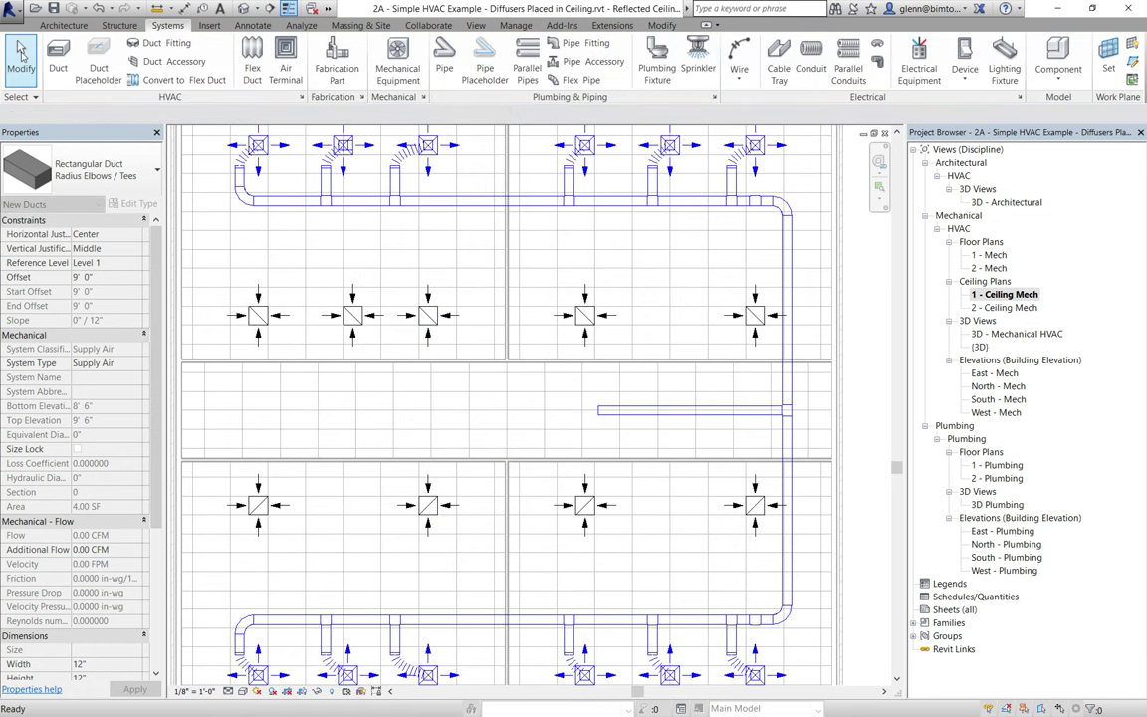
pyautogui.click(244, 10)
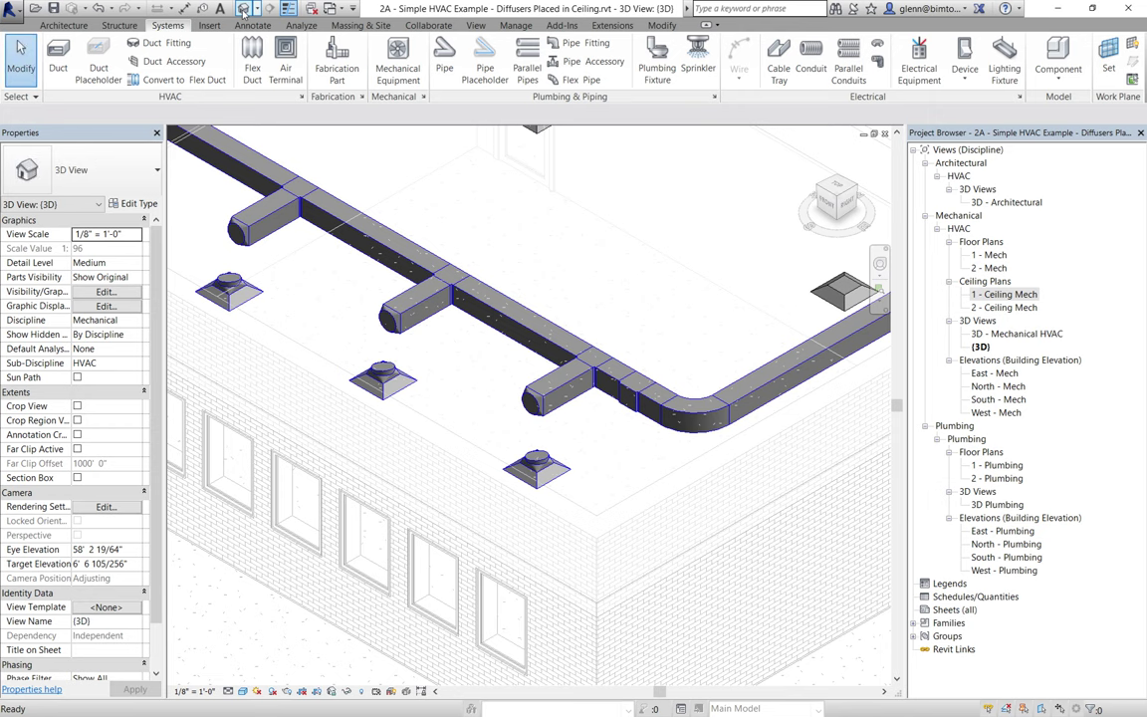
pyautogui.press('a')
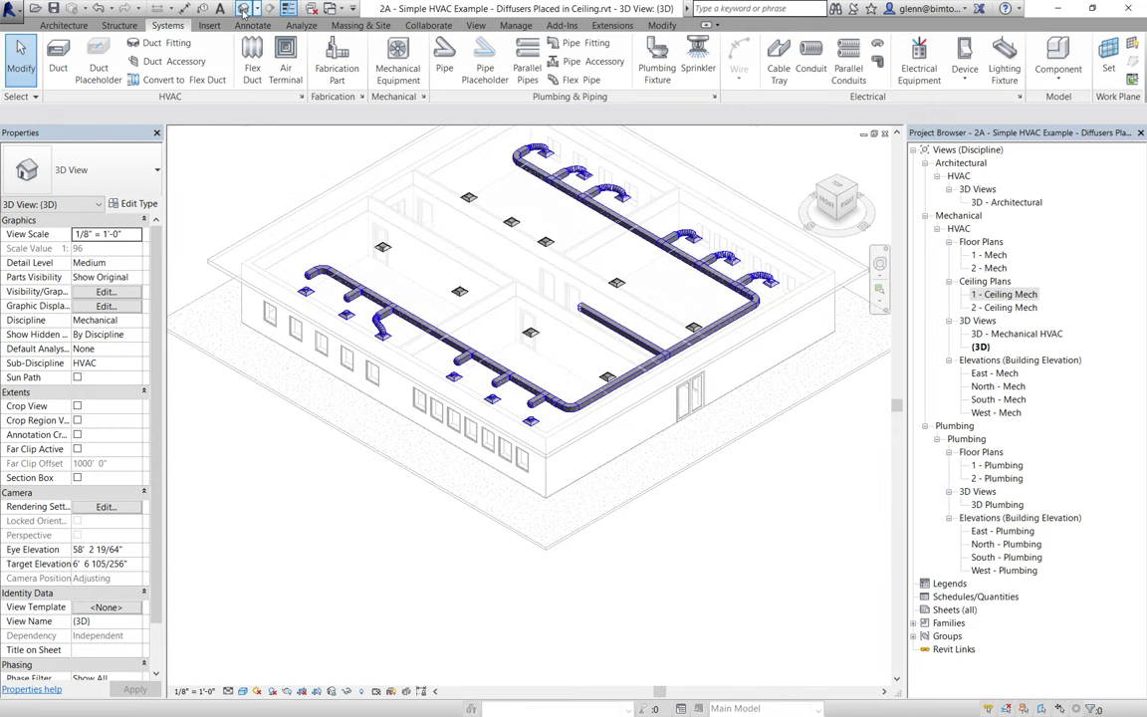
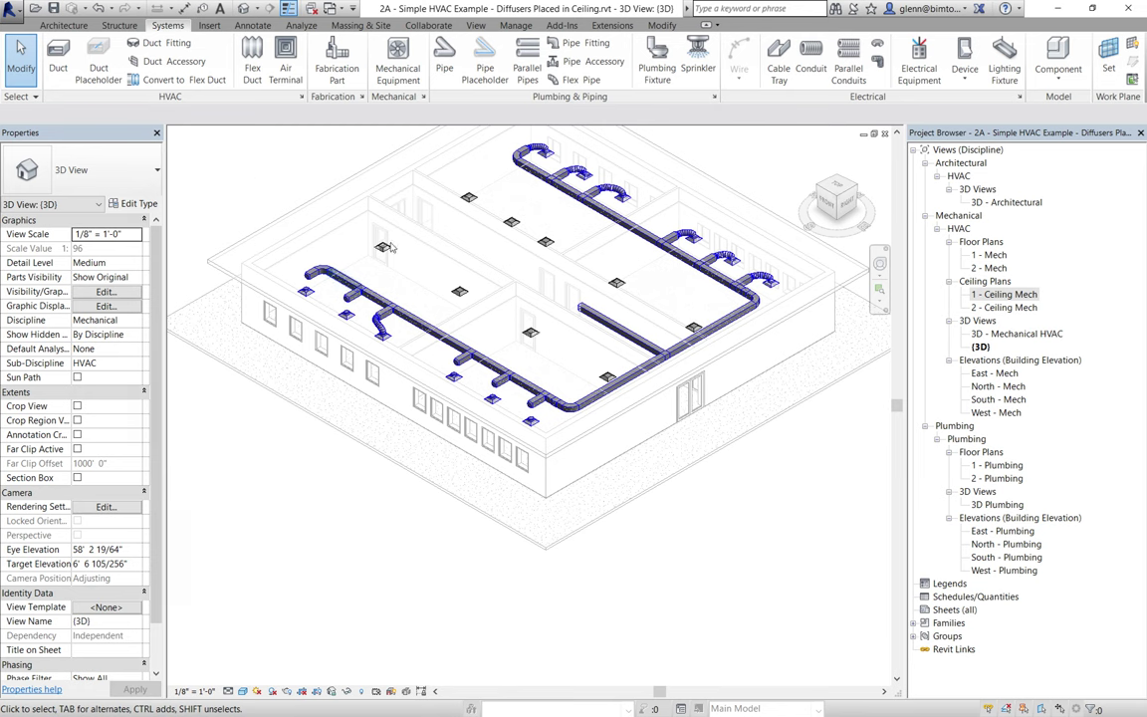
# Inspect the supply air system's sections in 3D; section 15 reads 500 CFM and 0.00 in-wg.
pyautogui.click(610, 220)
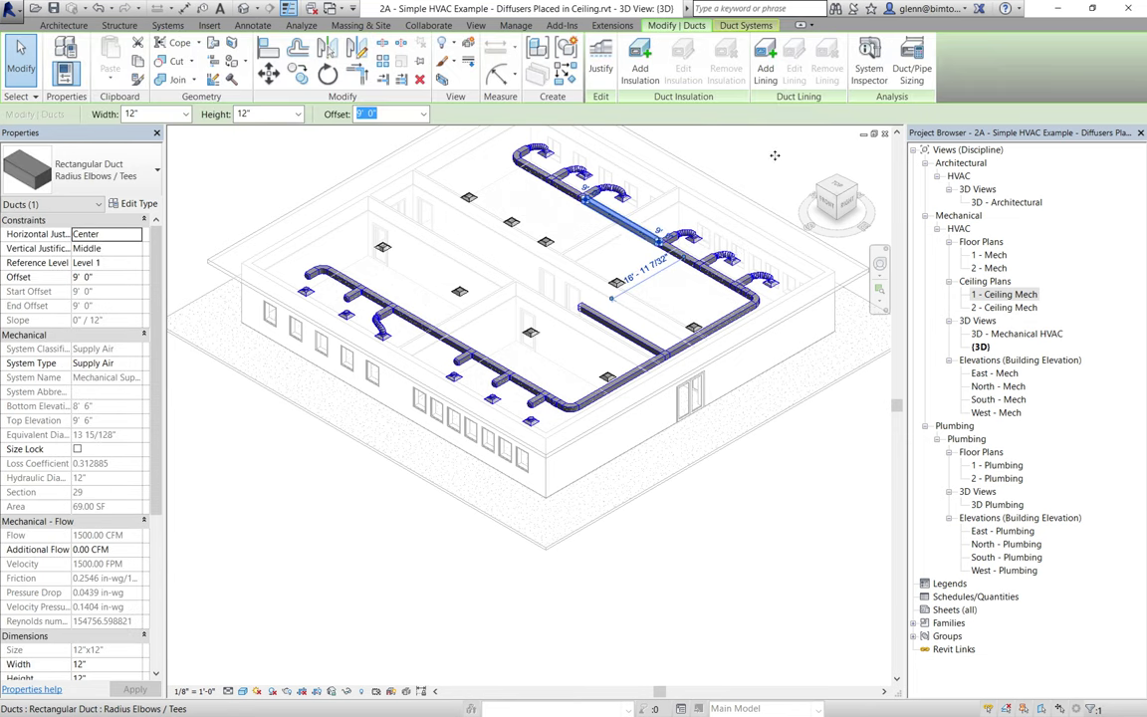
pyautogui.click(869, 62)
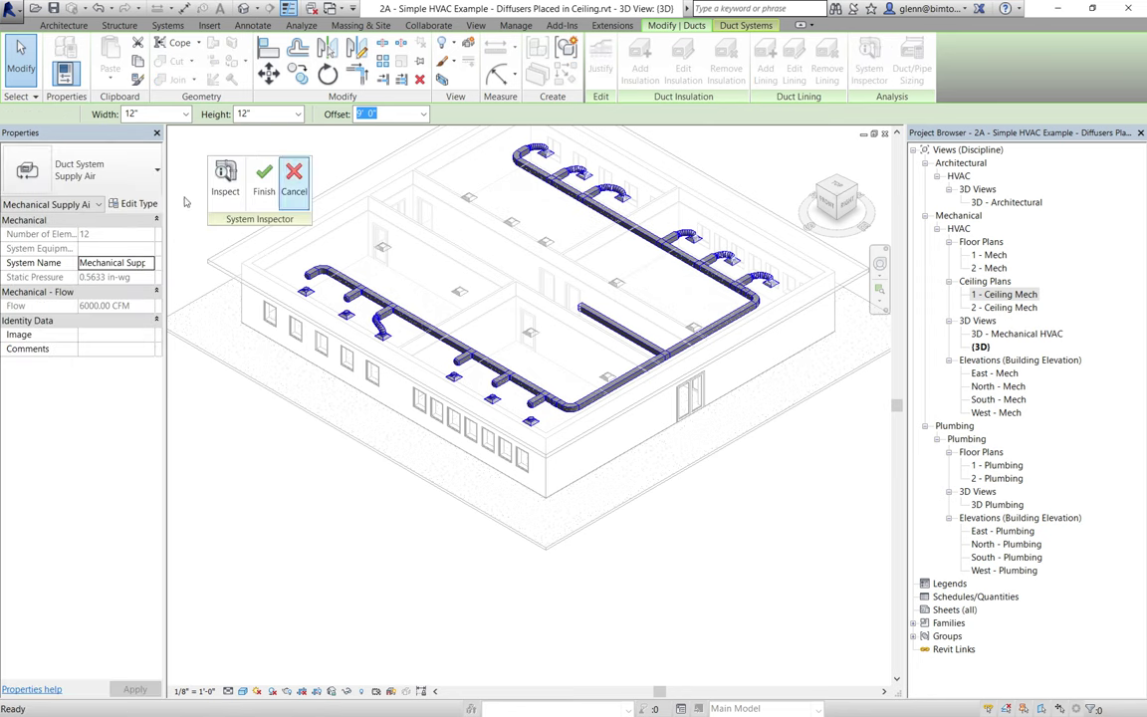
pyautogui.click(224, 179)
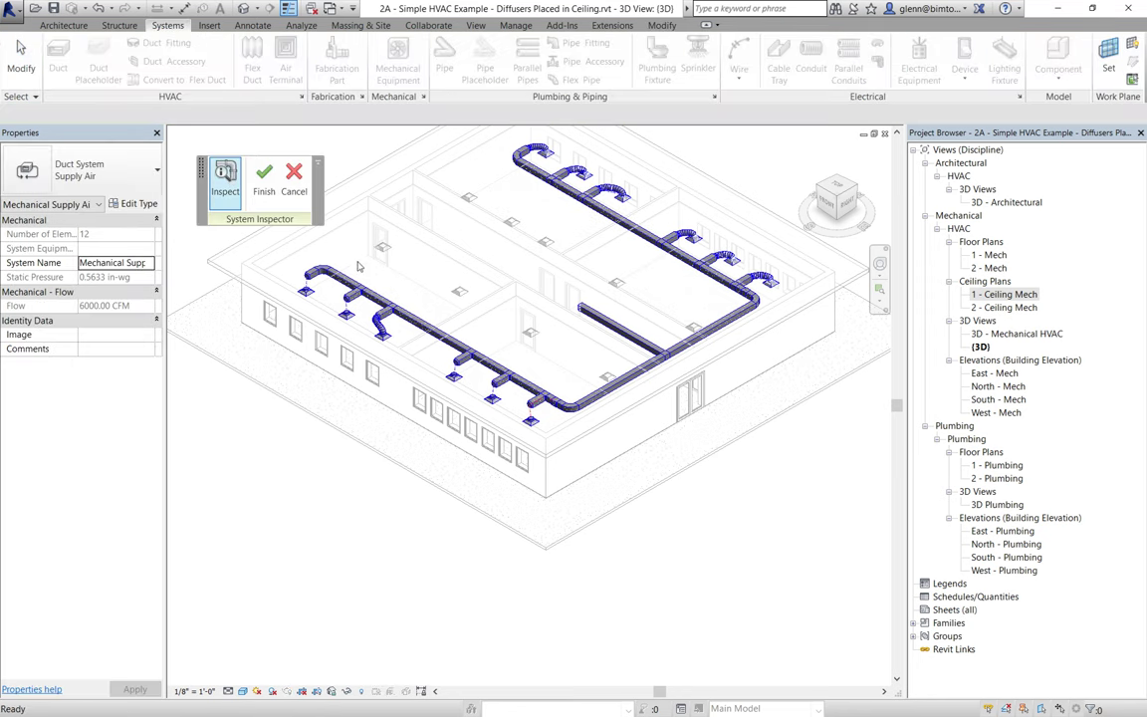
pyautogui.moveTo(379, 299)
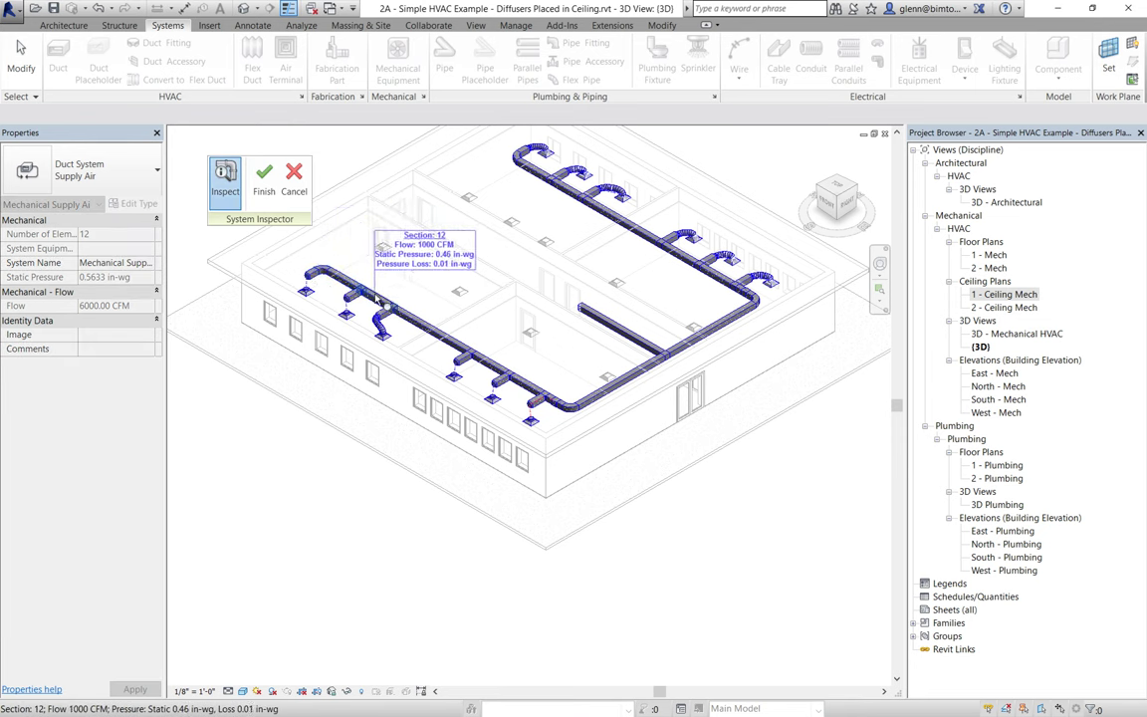
pyautogui.moveTo(429, 324)
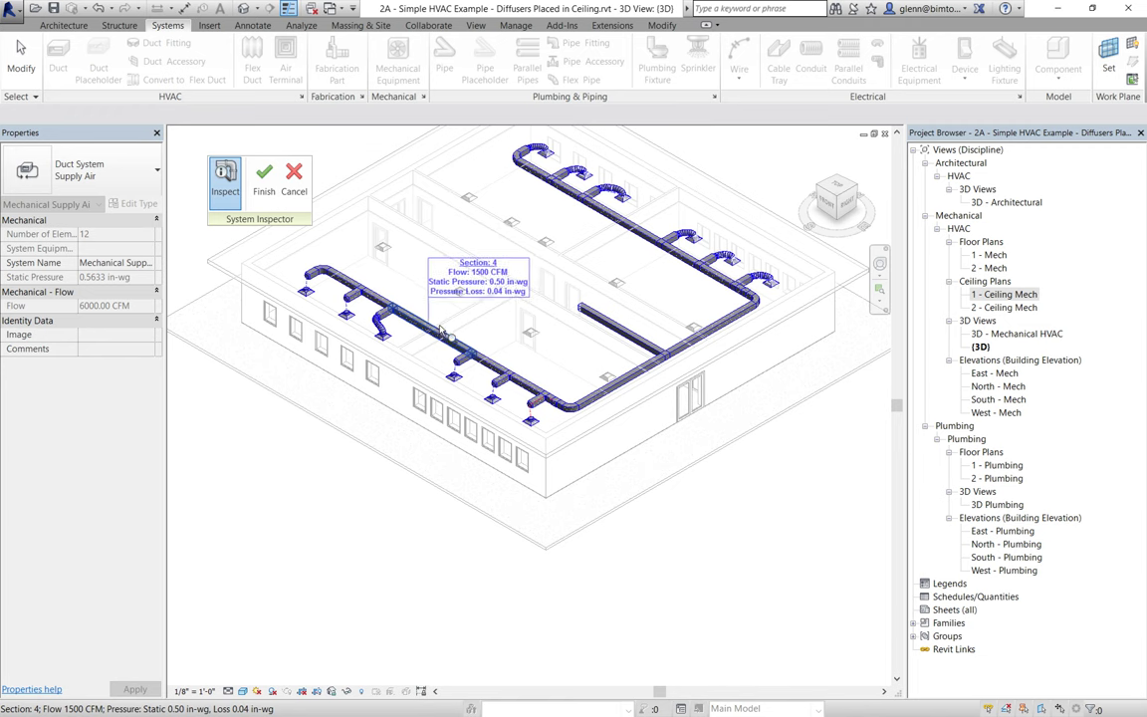
pyautogui.moveTo(608, 386)
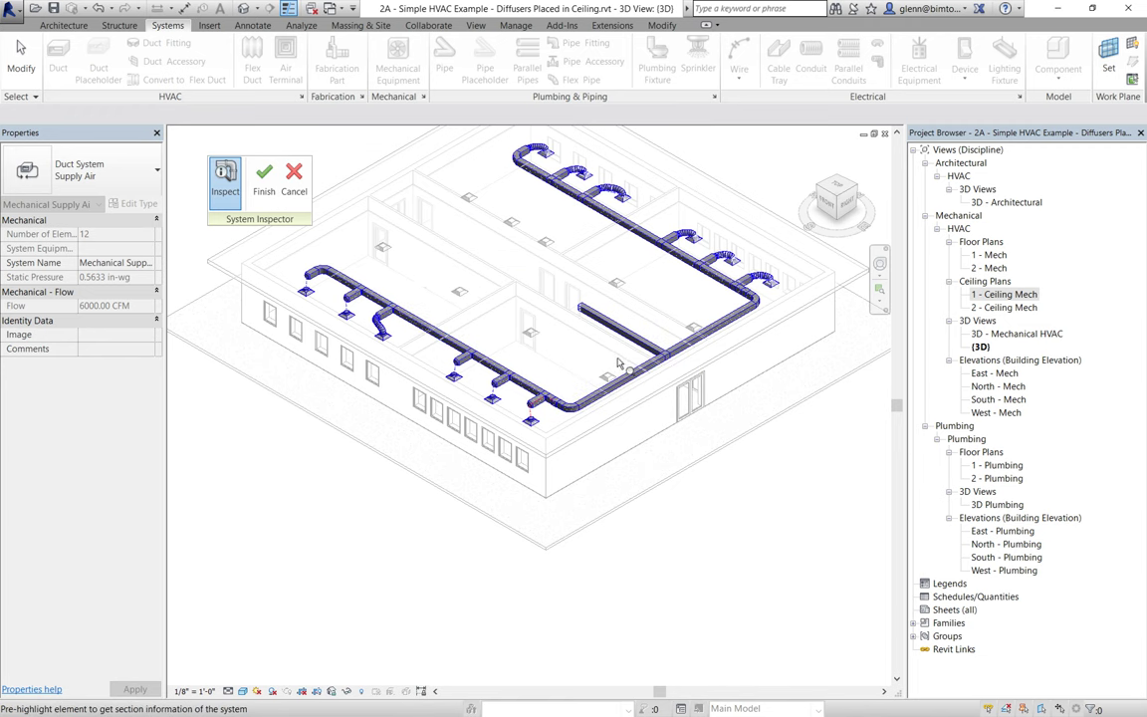
pyautogui.moveTo(642, 356)
pyautogui.moveTo(685, 344)
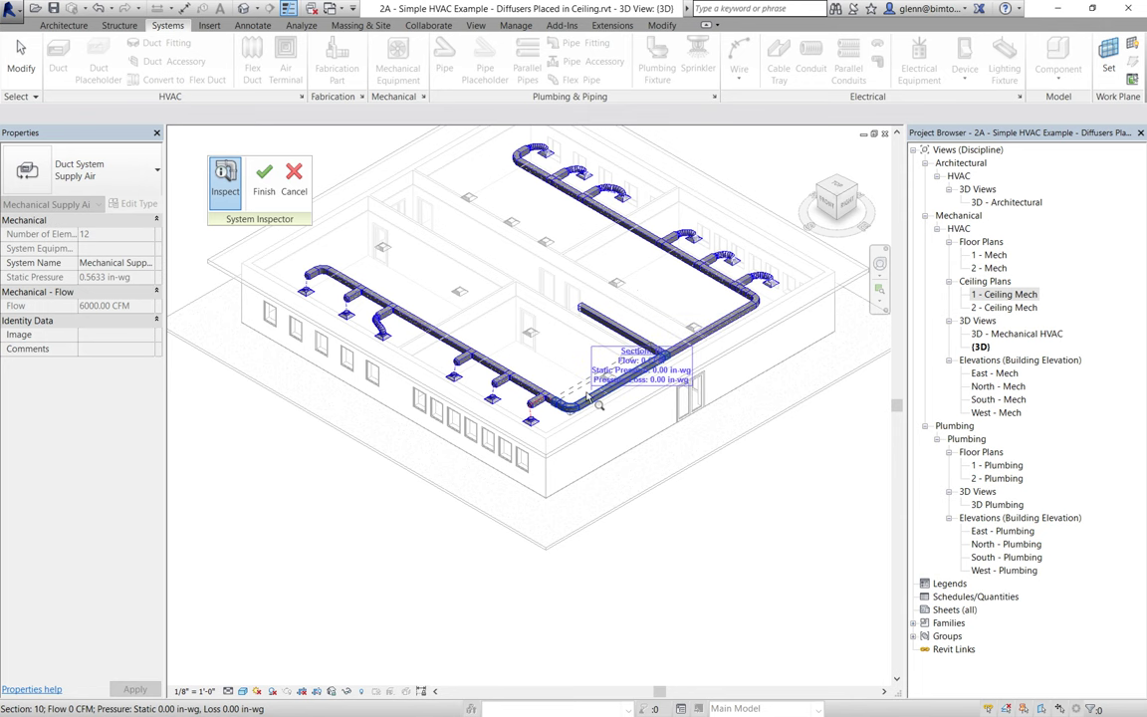
pyautogui.moveTo(533, 392)
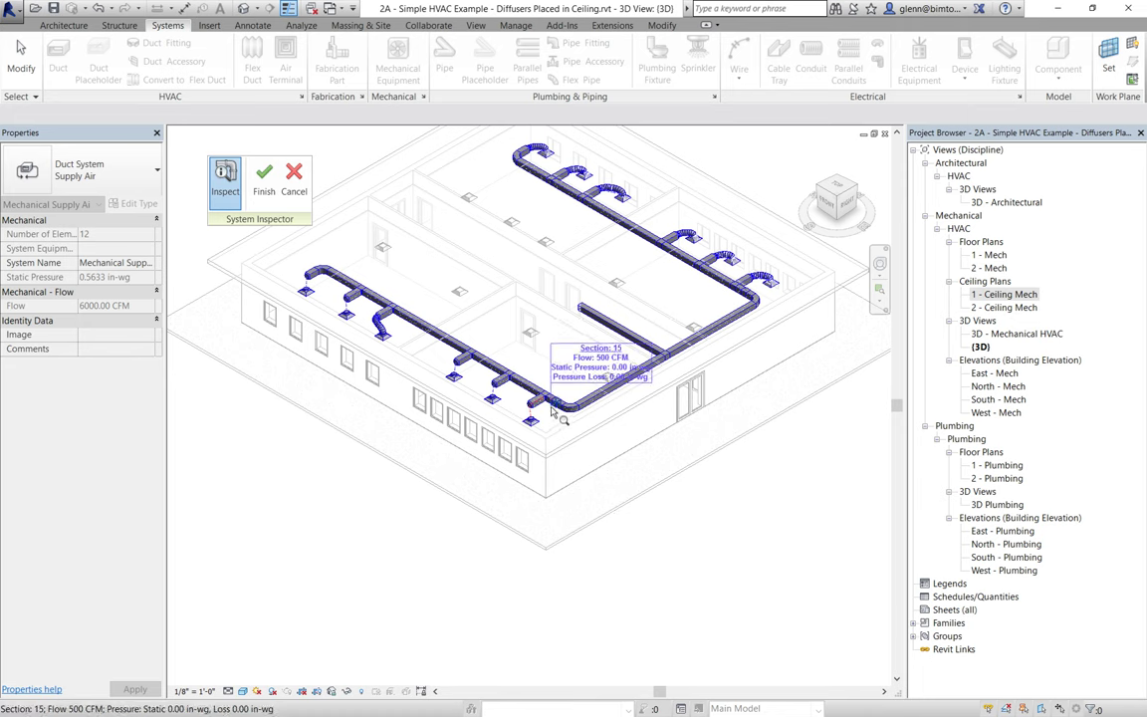
# Leave inspection, open the 1 - Ceiling Mech plan, and select the bottom main's right-end tee.
pyautogui.press('super+a')
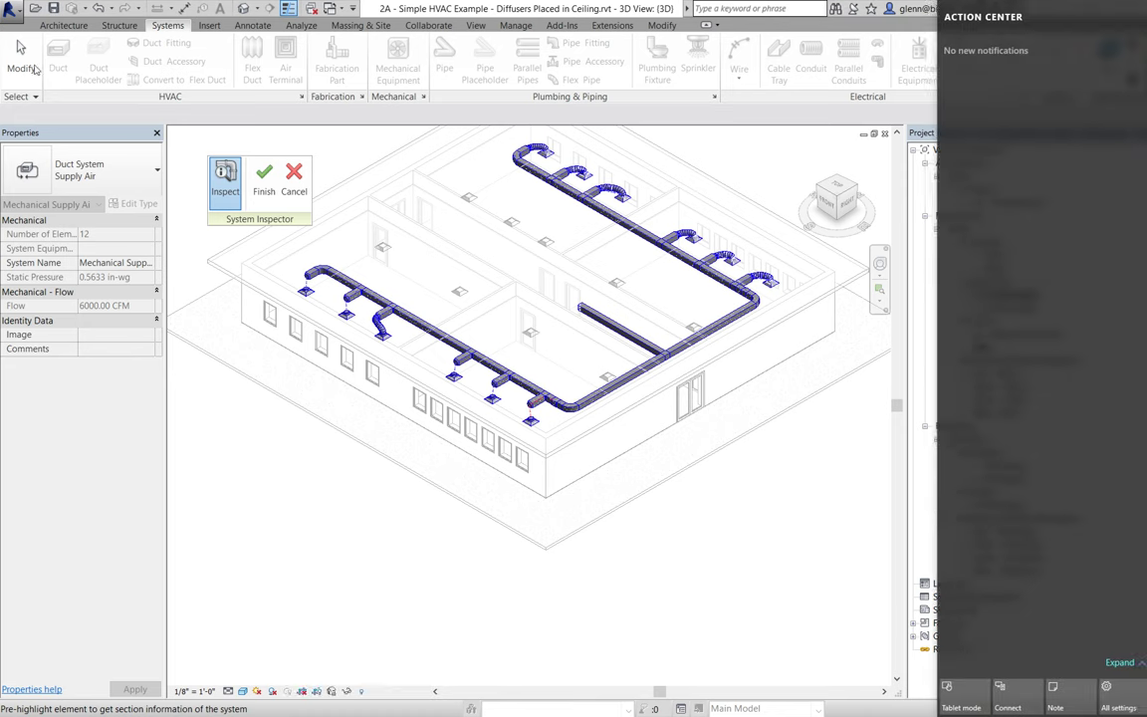
pyautogui.press('Escape')
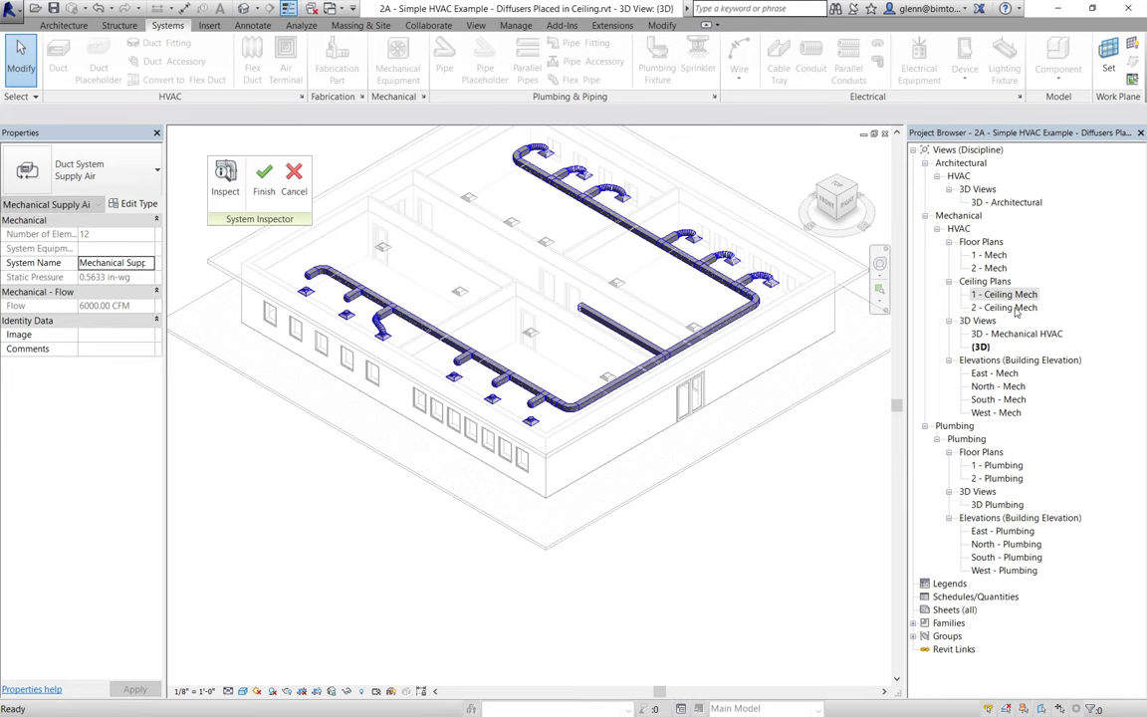
pyautogui.doubleClick(1007, 295)
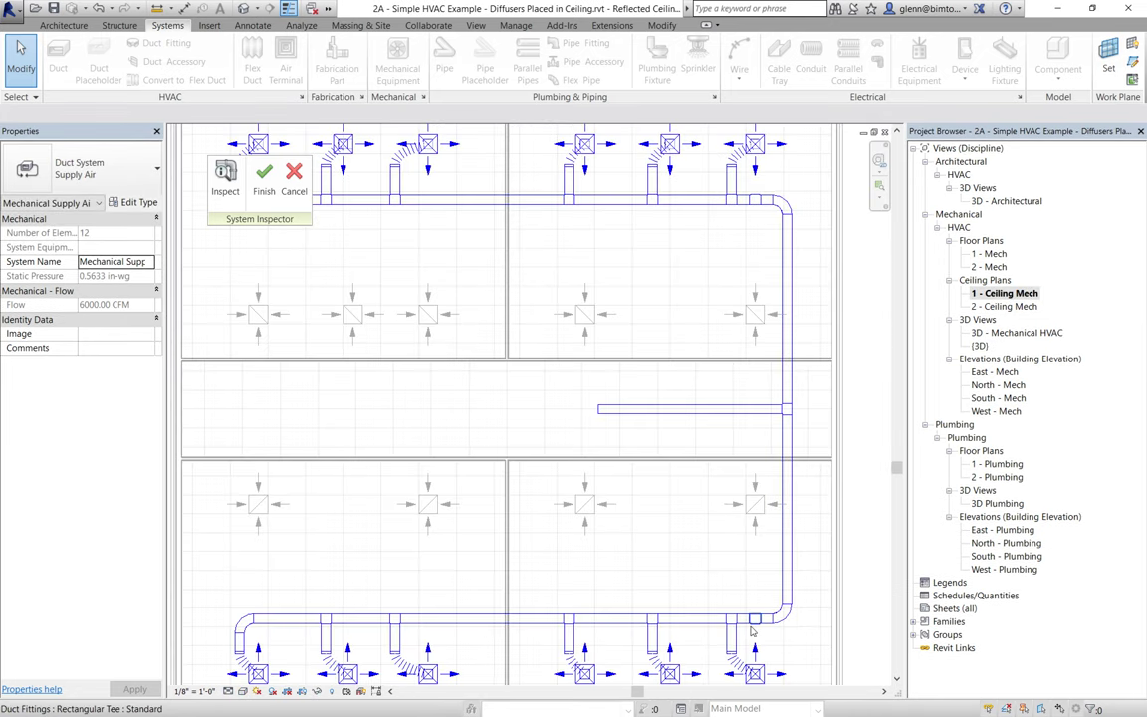
pyautogui.click(753, 627)
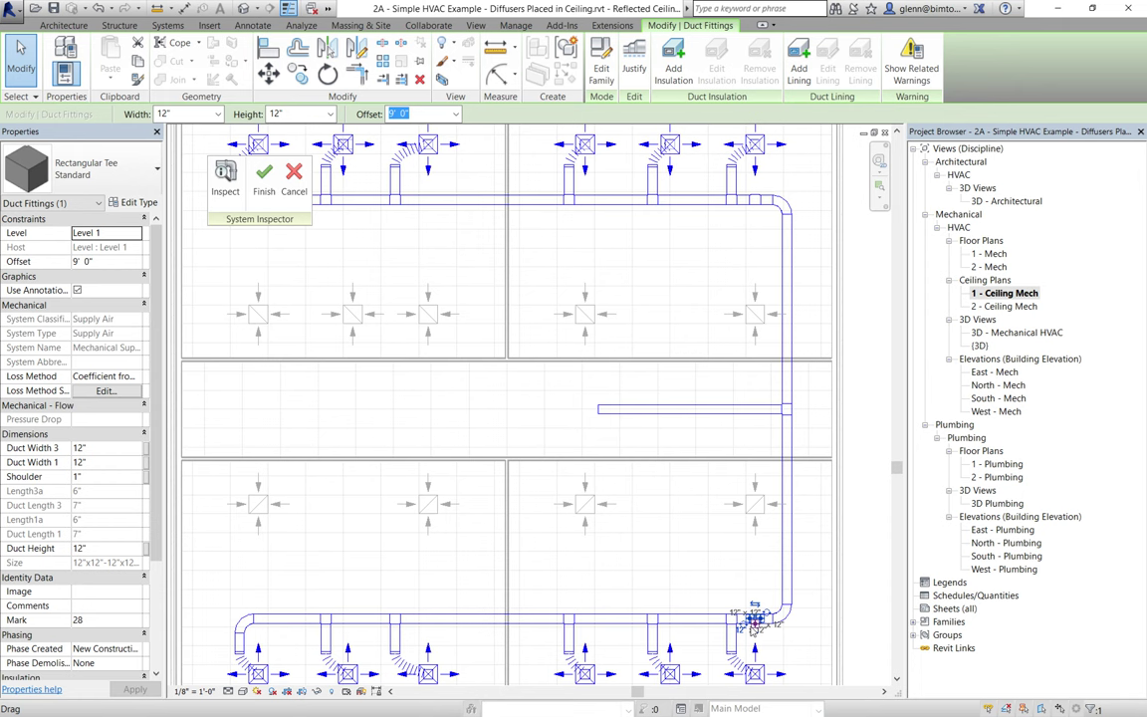
# Delete the tees near the right ends of the bottom and top mains.
pyautogui.press('Delete')
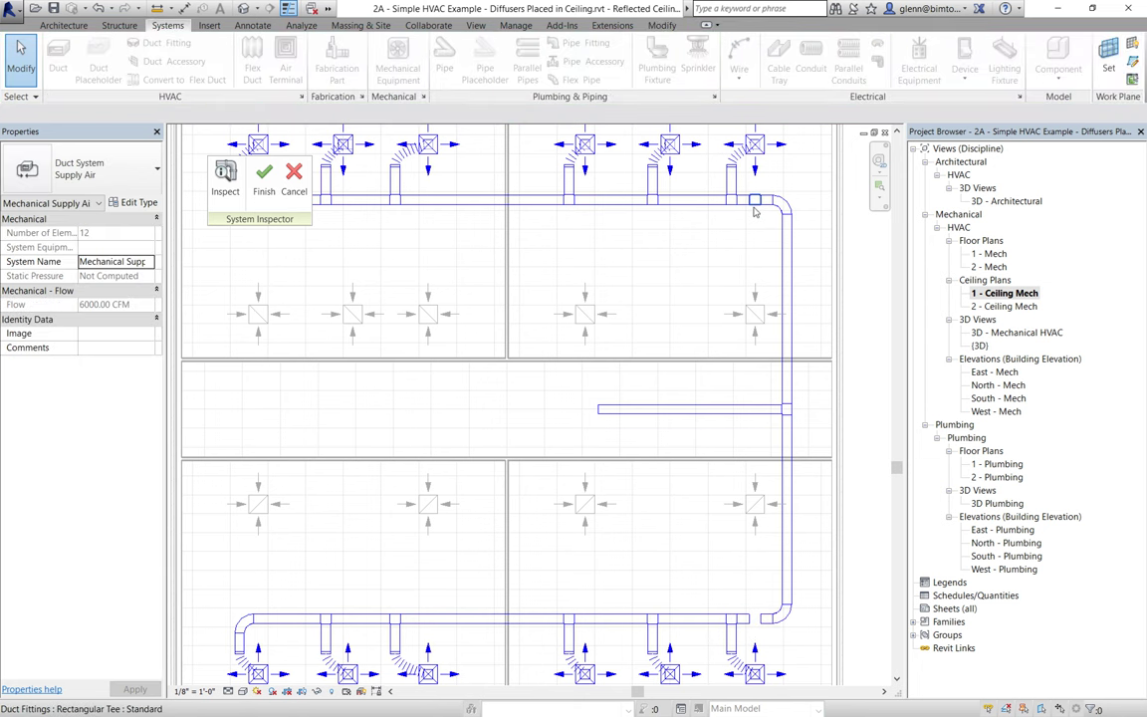
pyautogui.click(754, 208)
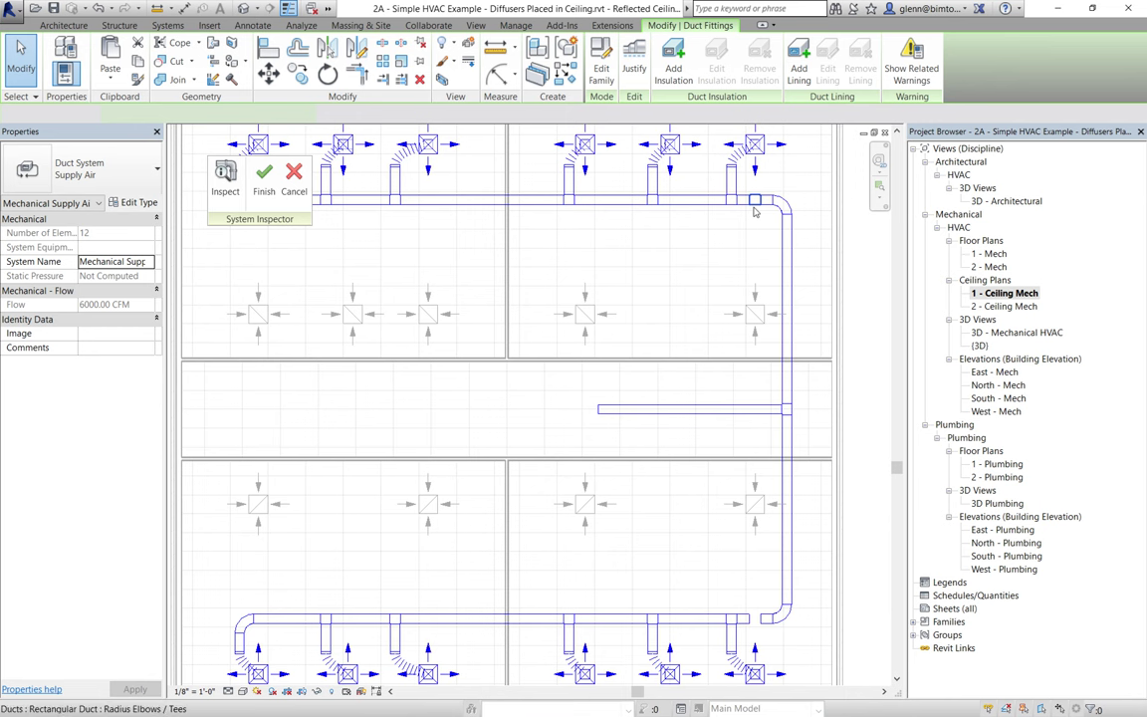
pyautogui.press('Delete')
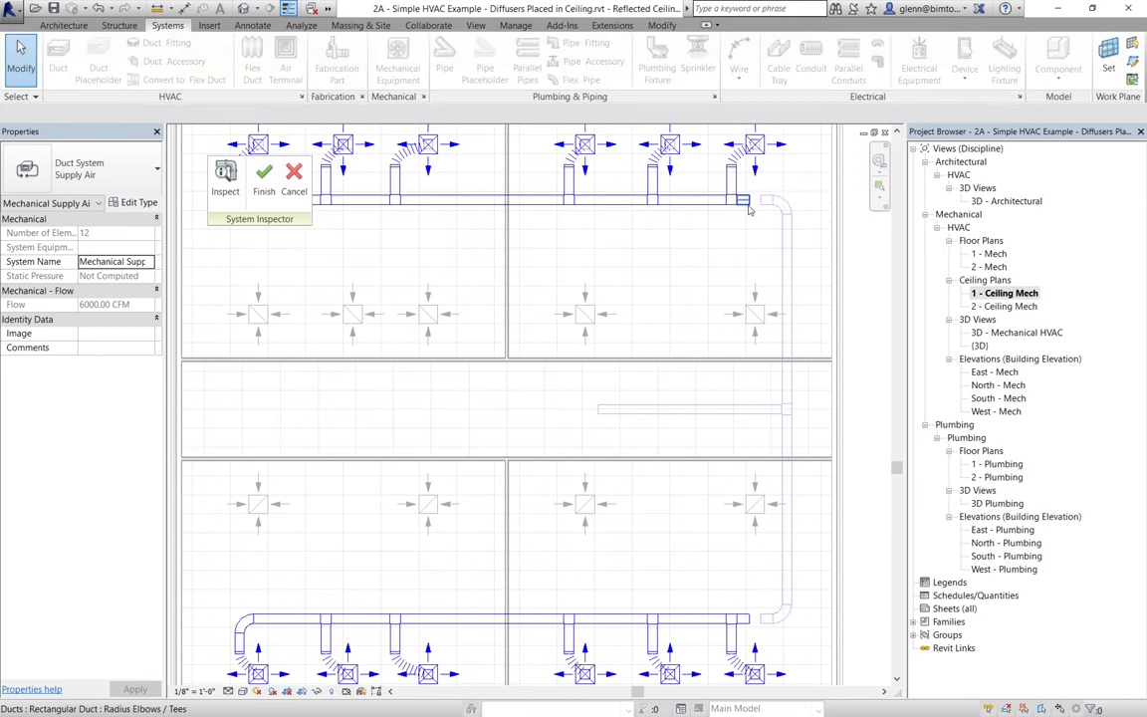
# Drag the top and bottom mains' open ends onto the trunk's corner elbows to rejoin them.
pyautogui.click(747, 203)
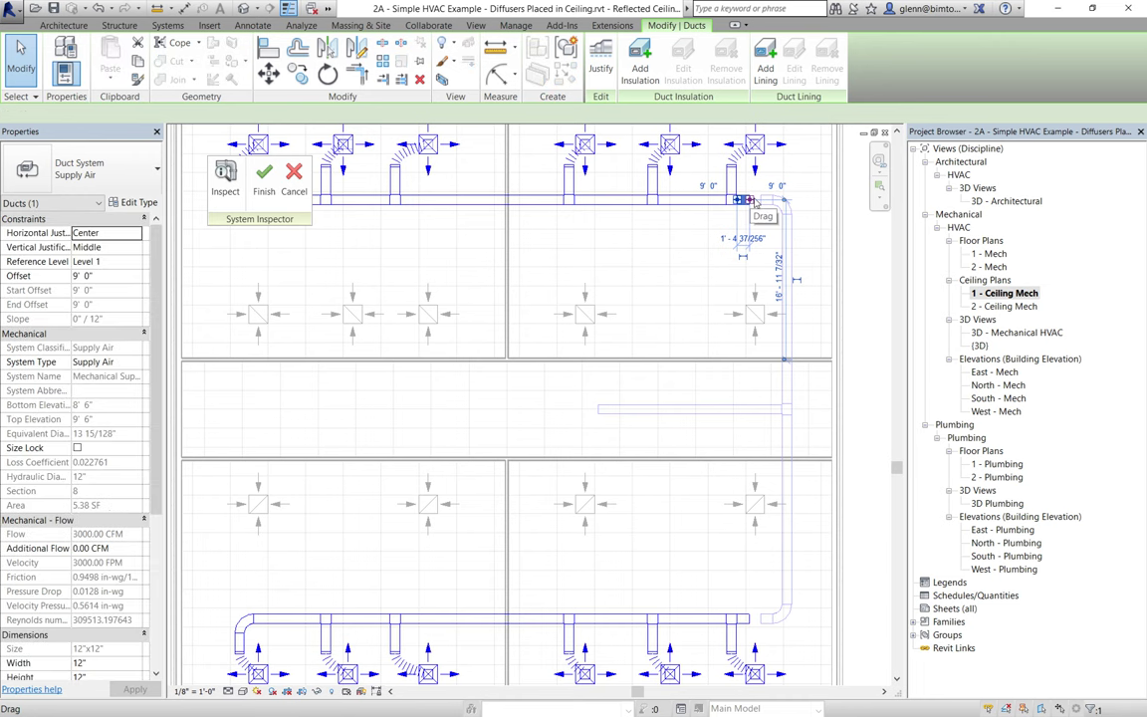
pyautogui.moveTo(763, 202); pyautogui.dragTo(724, 256)
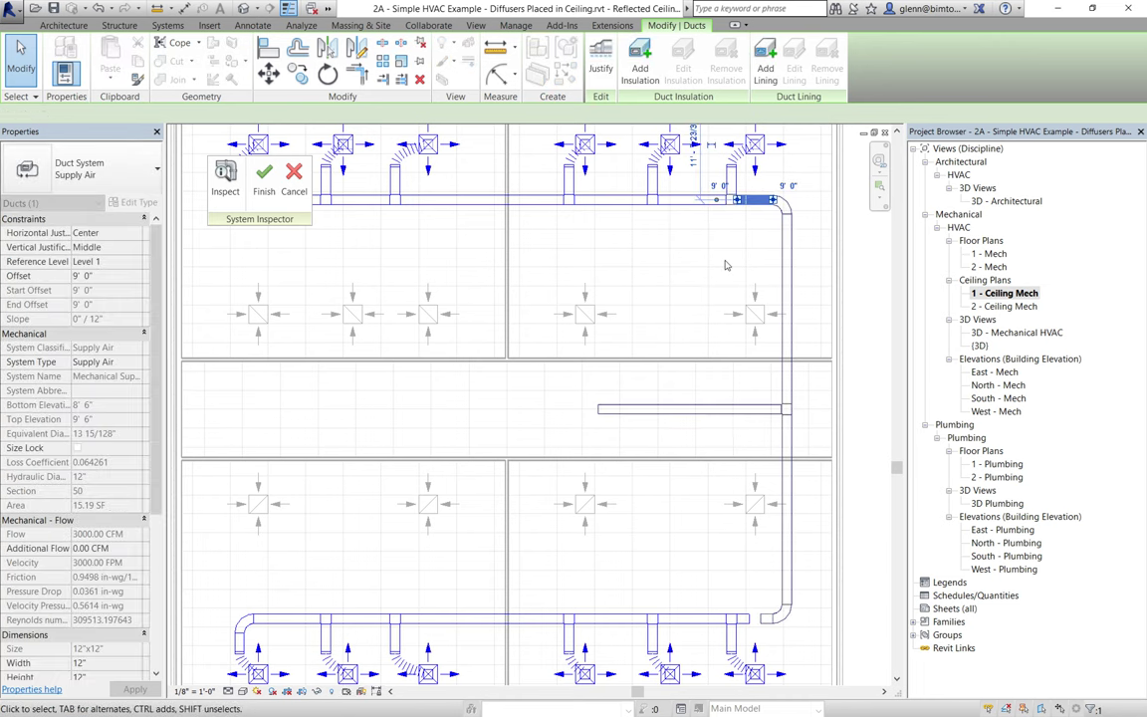
pyautogui.click(725, 264)
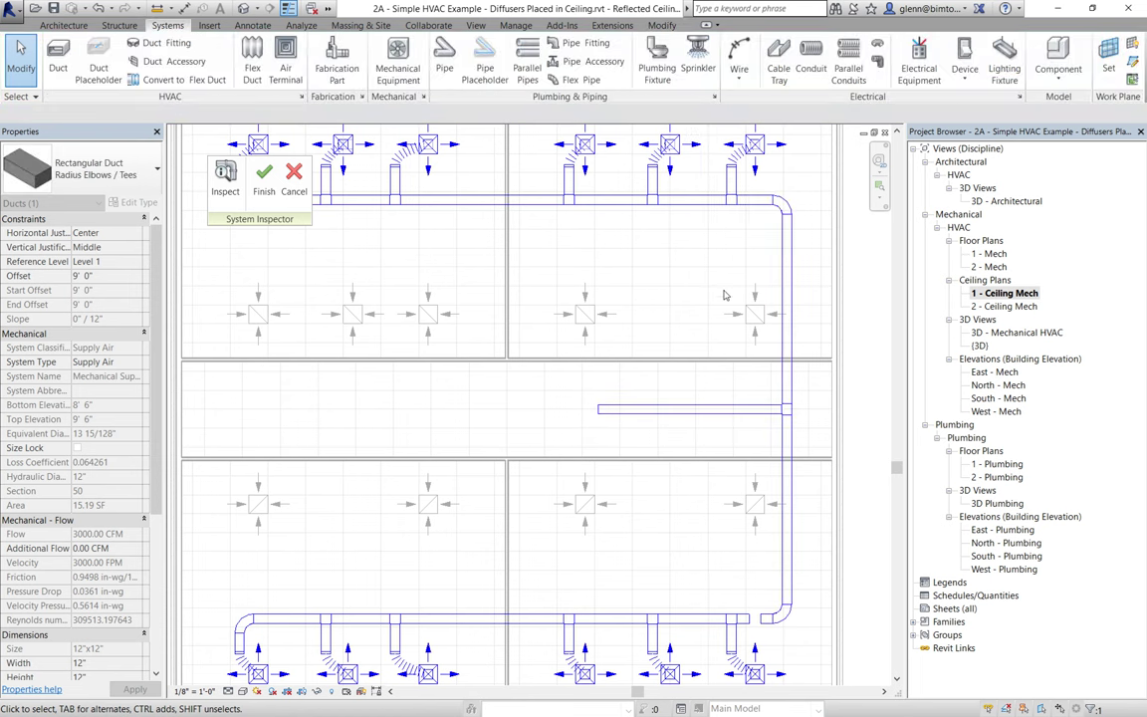
pyautogui.click(745, 620)
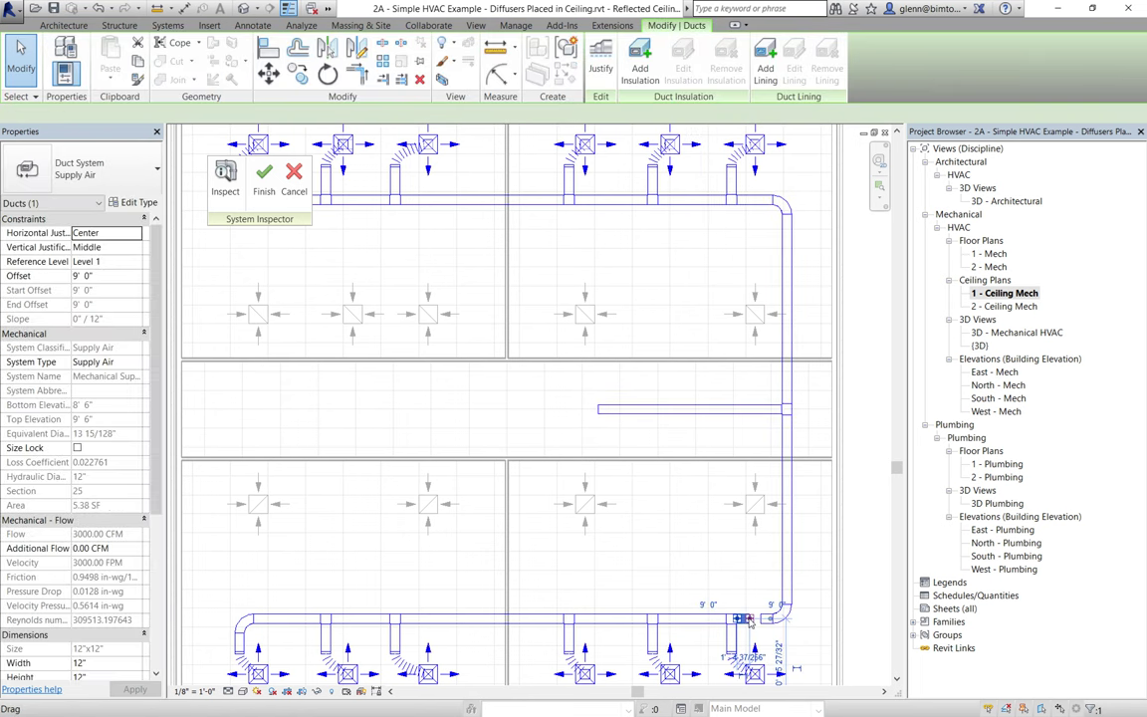
pyautogui.moveTo(758, 620); pyautogui.dragTo(763, 619)
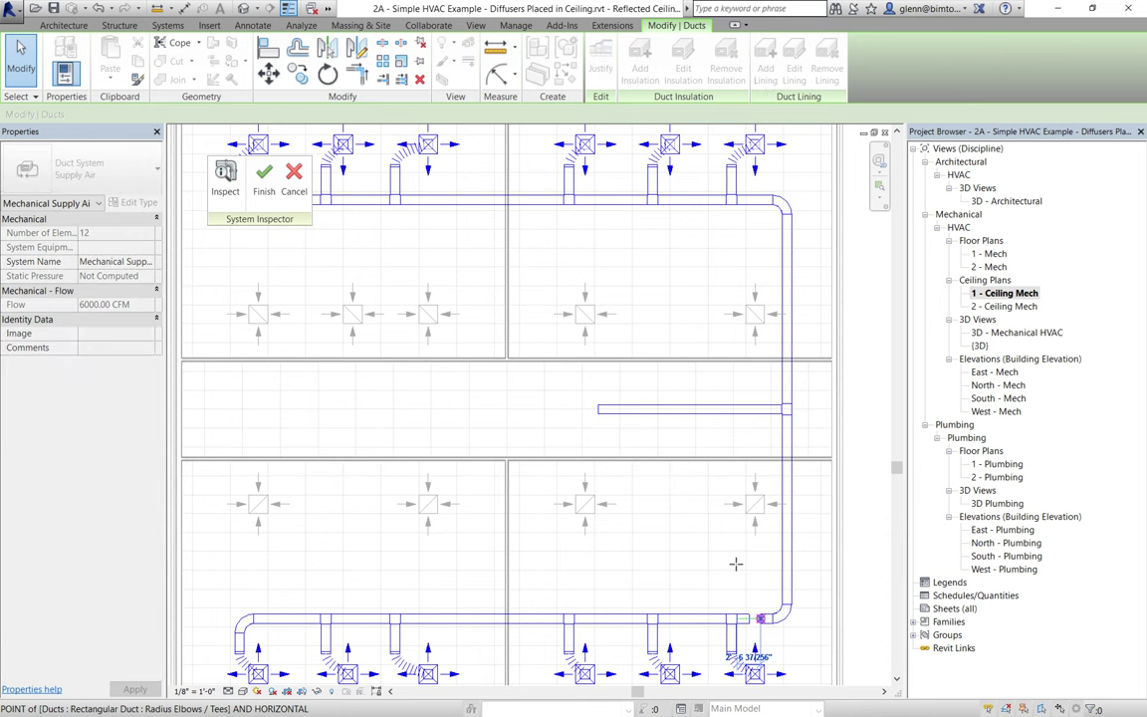
pyautogui.click(735, 564)
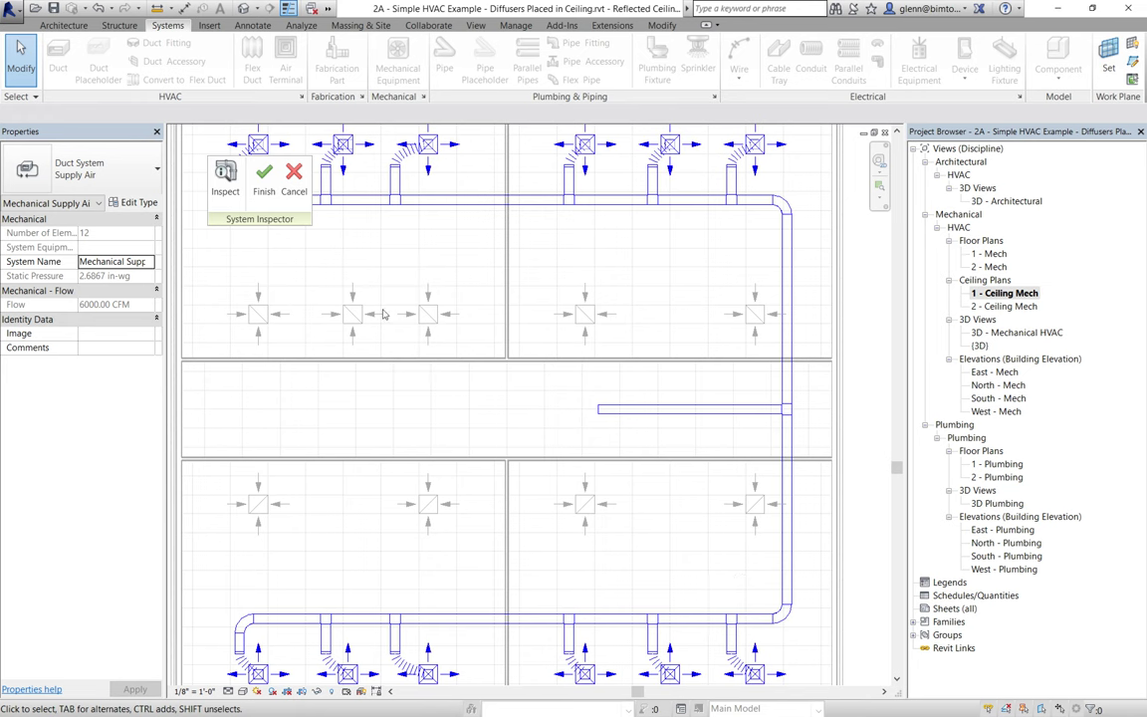
# Inspect the rejoined mains section by section, confirming 6000 CFM at 2.6867 in-wg in the middle branch.
pyautogui.click(226, 179)
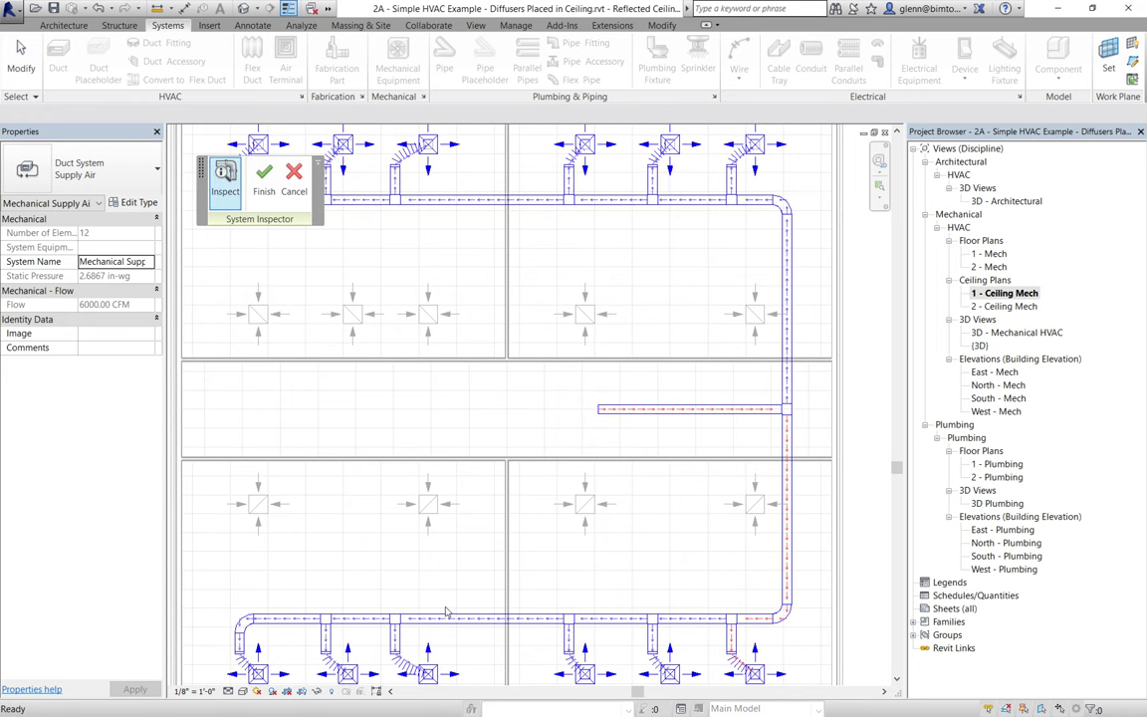
pyautogui.moveTo(448, 625)
pyautogui.moveTo(600, 625)
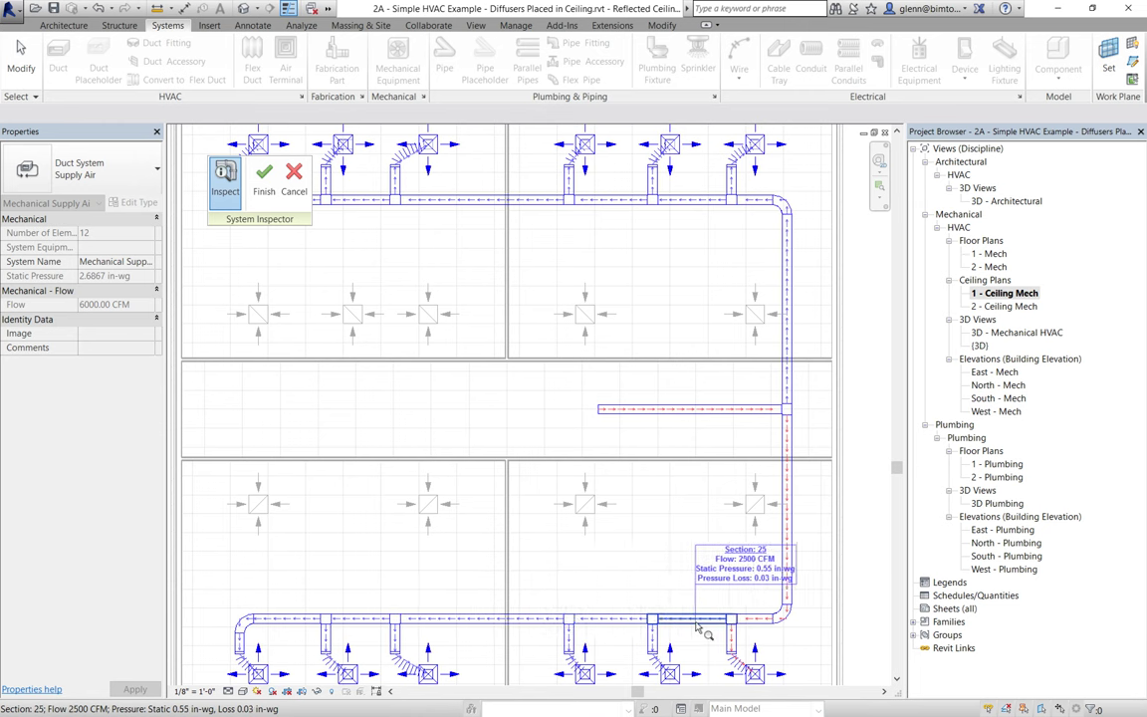
pyautogui.moveTo(776, 625)
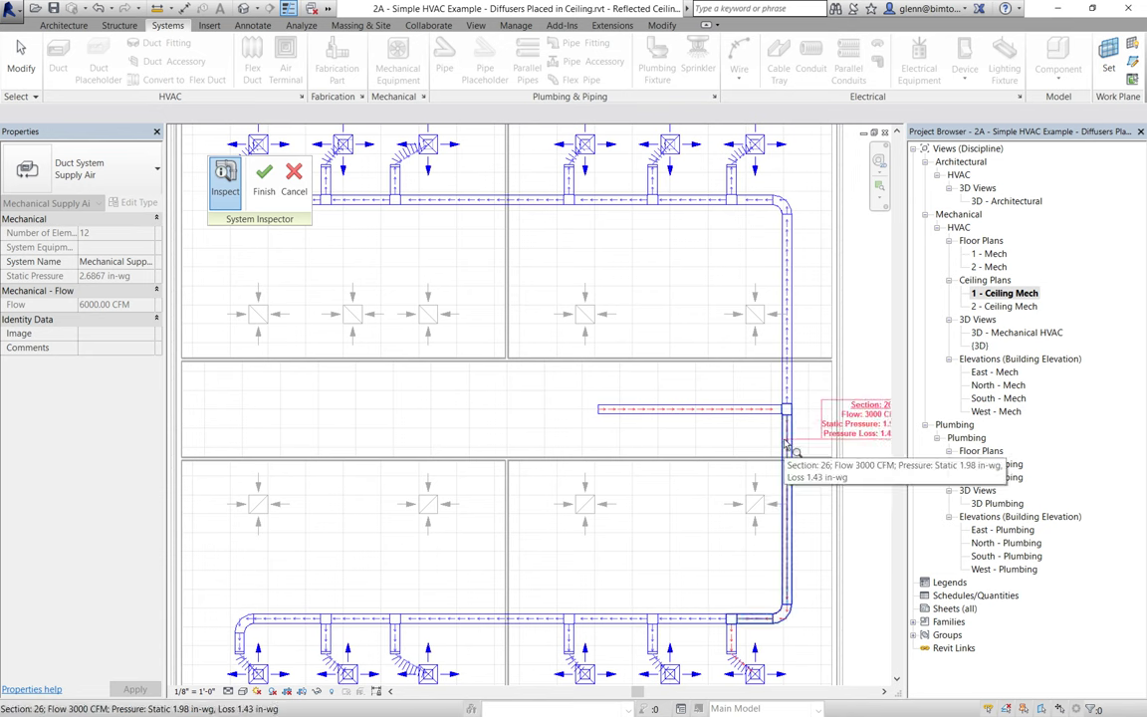
pyautogui.moveTo(739, 414)
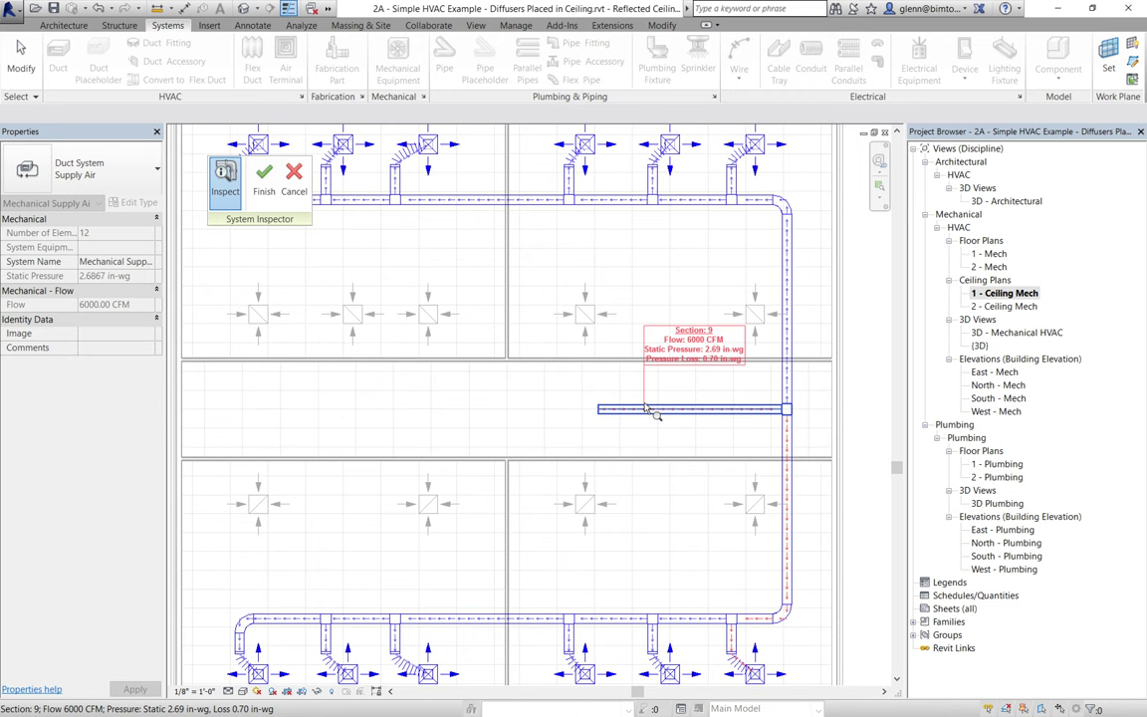
pyautogui.press('super+a')
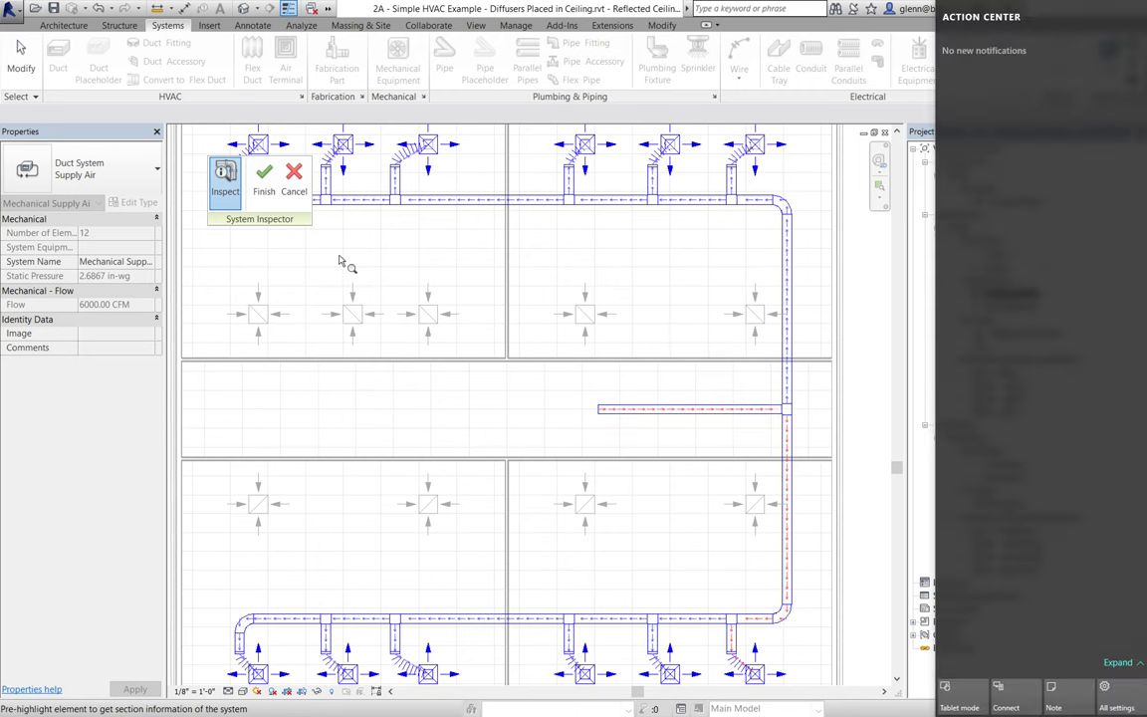
# Close the system inspection and select the 12"x12" top-main segment carrying 2500 CFM at 2500 FPM.
pyautogui.click(20, 60)
pyautogui.click(20, 60)
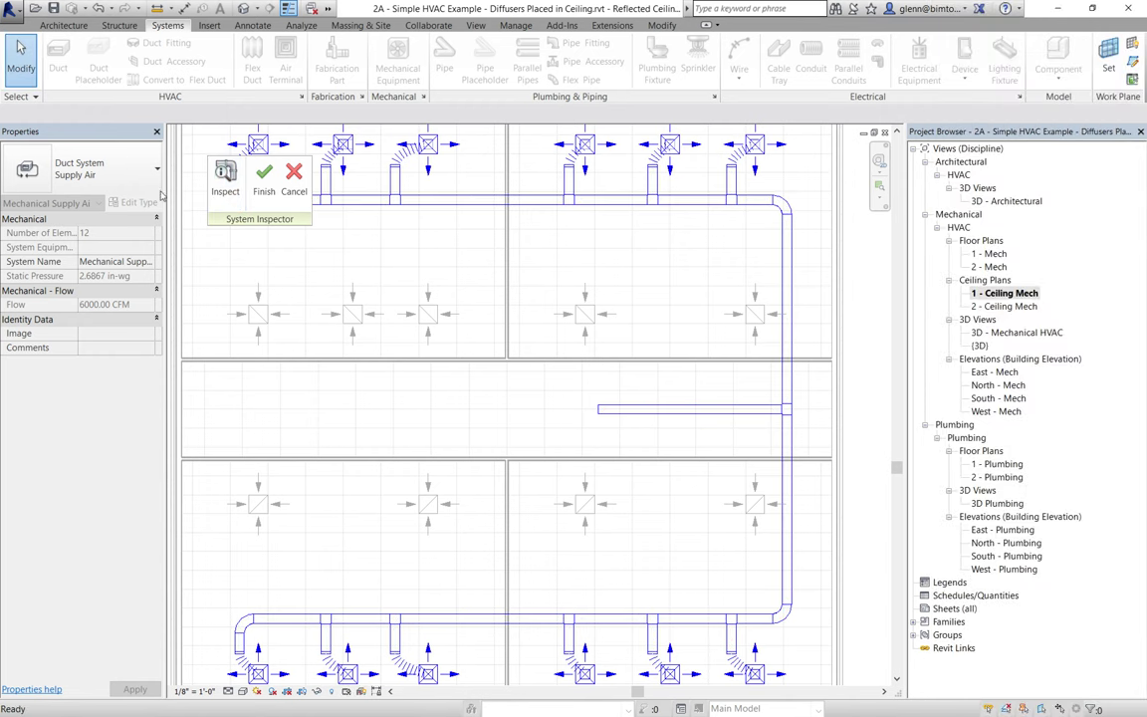
pyautogui.click(264, 182)
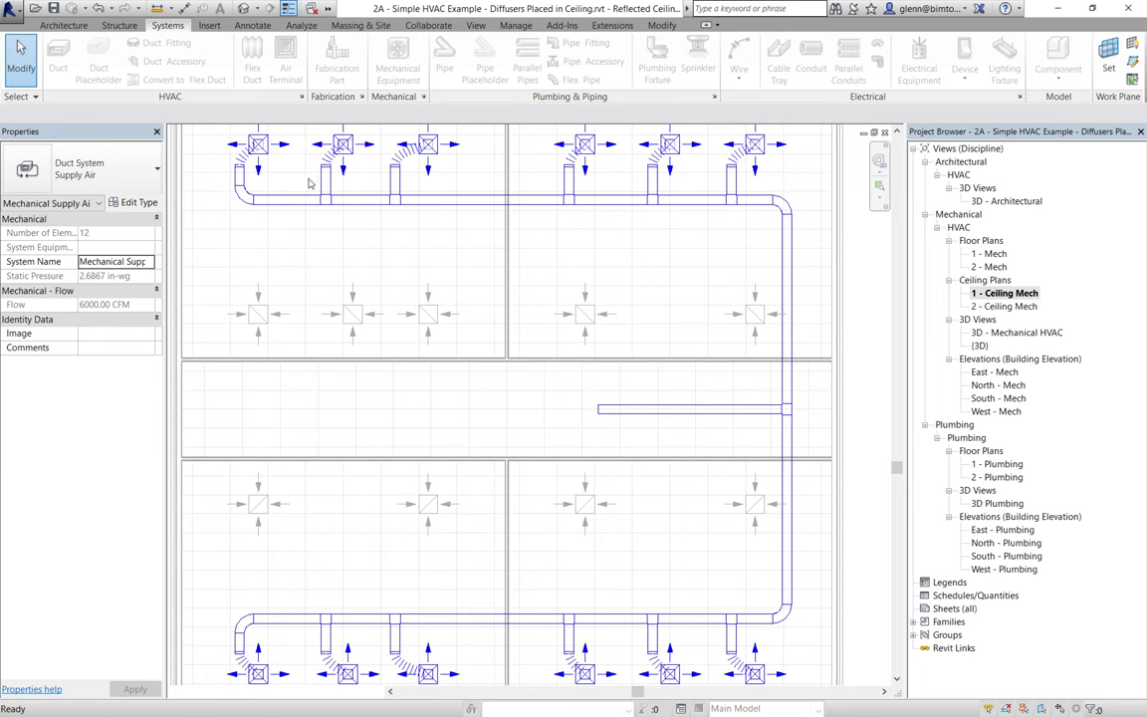
pyautogui.click(799, 215)
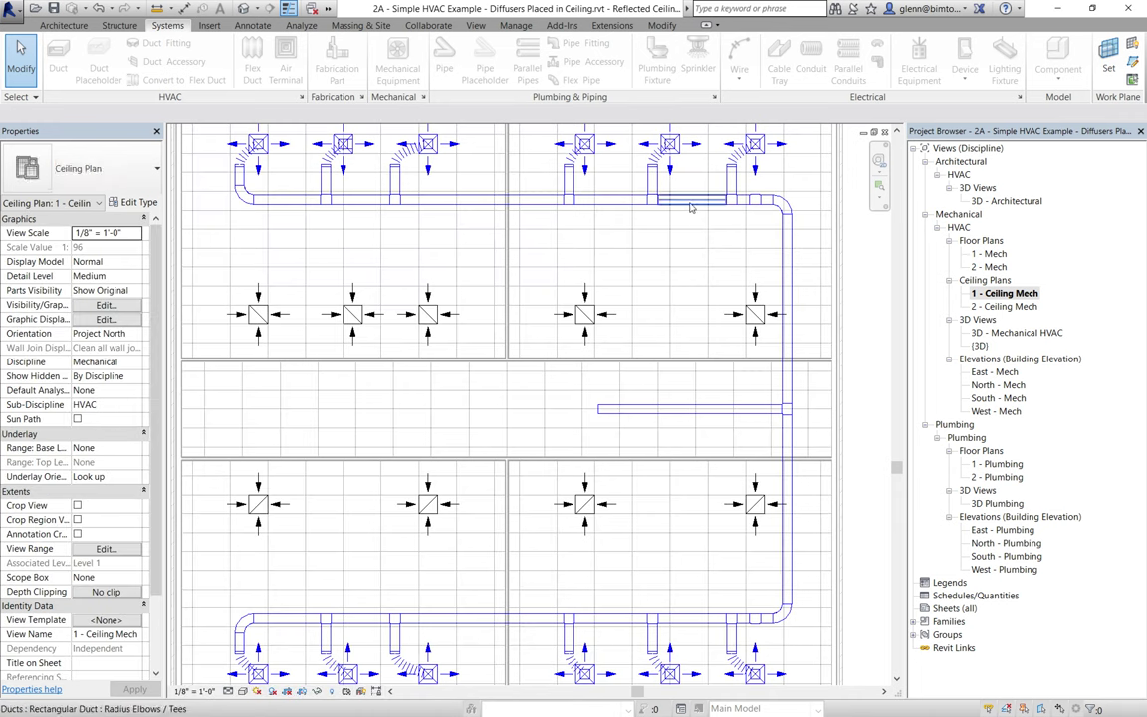
pyautogui.click(691, 203)
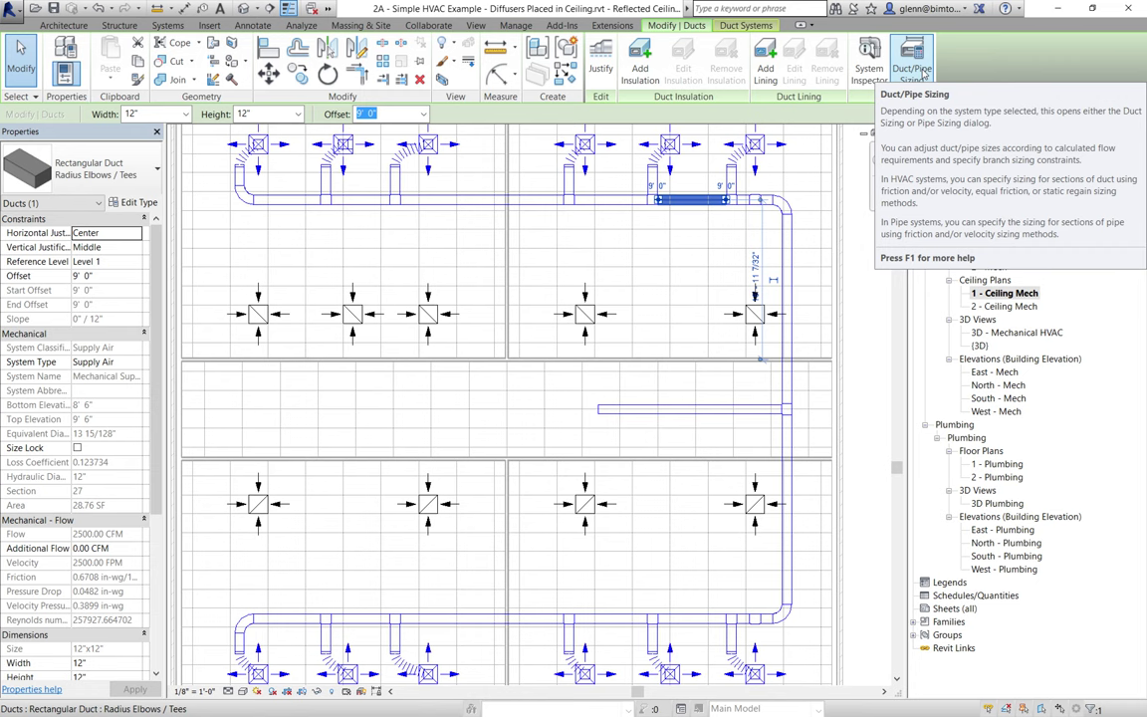
# Try velocity sizing on the middle branch and right vertical duct; both fail for zero flow.
pyautogui.click(663, 412)
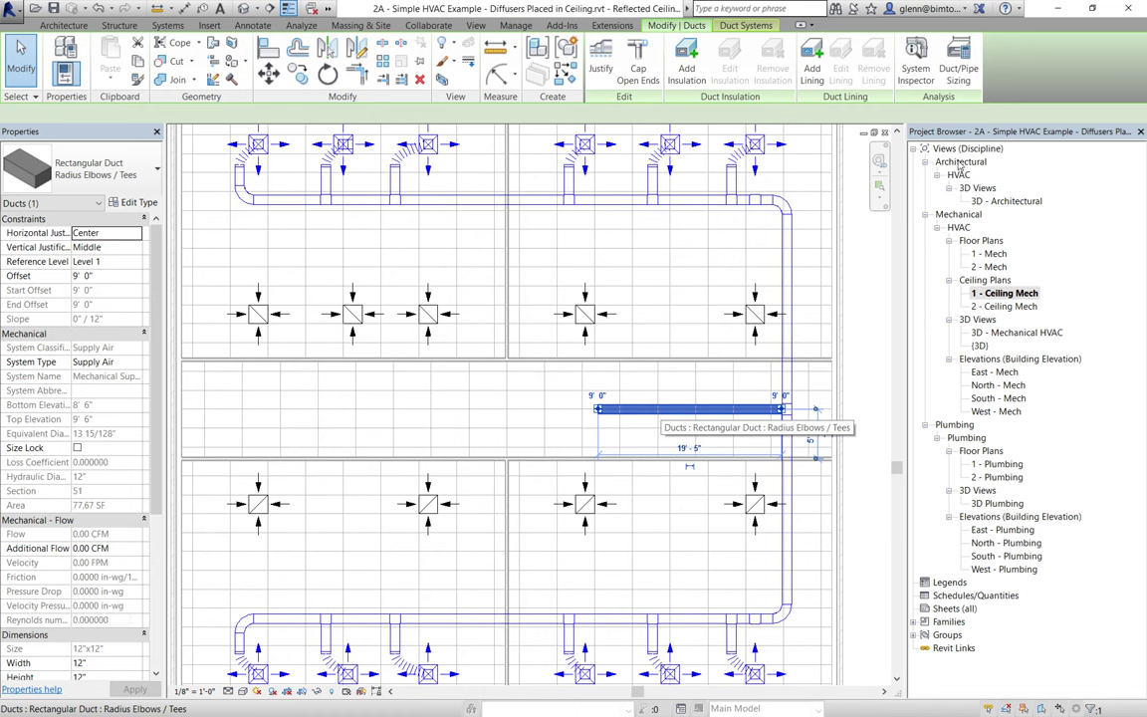
pyautogui.click(957, 73)
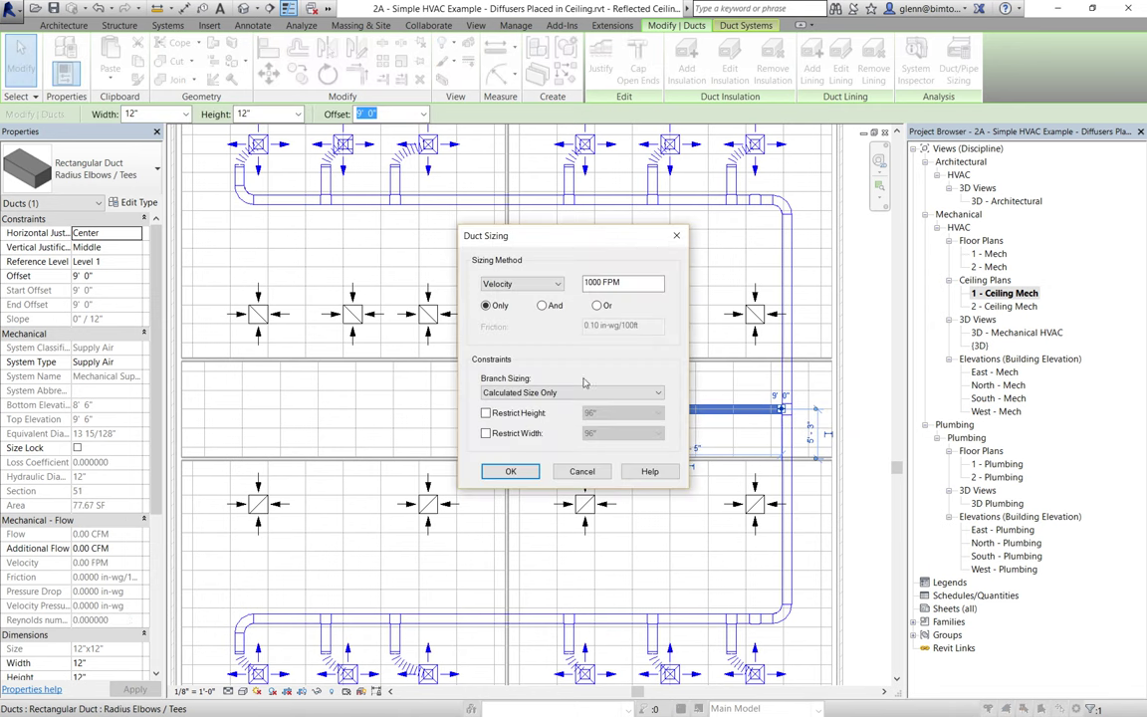
pyautogui.click(509, 470)
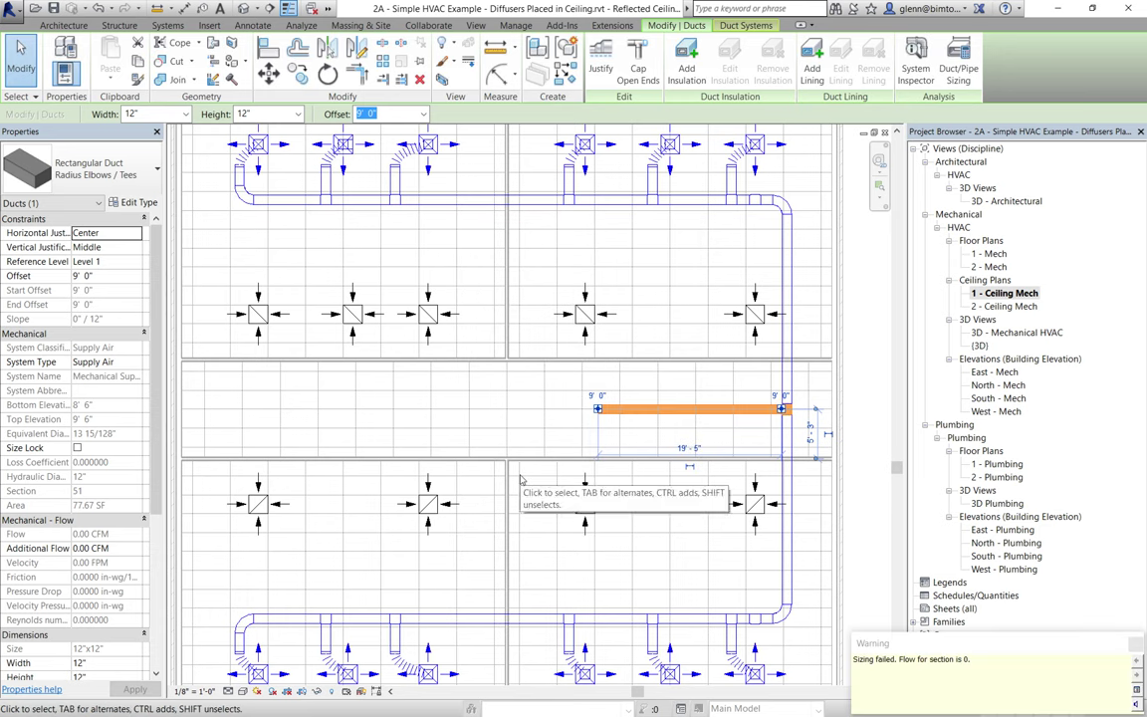
pyautogui.press('Escape')
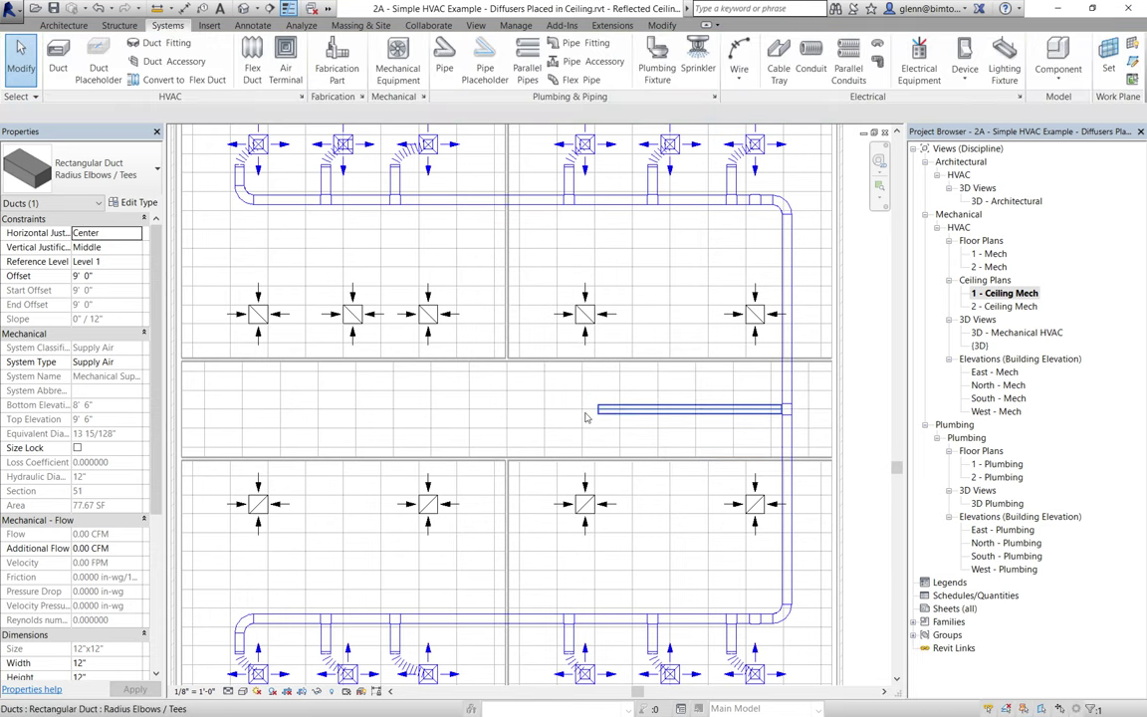
pyautogui.click(539, 377)
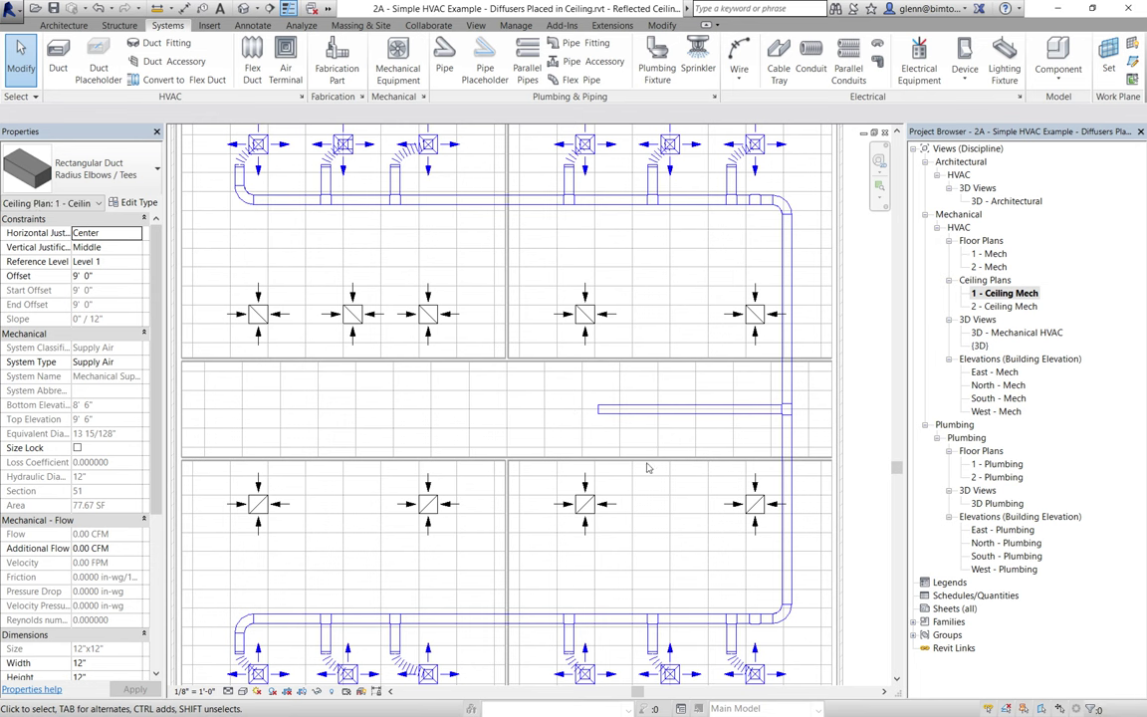
pyautogui.click(793, 276)
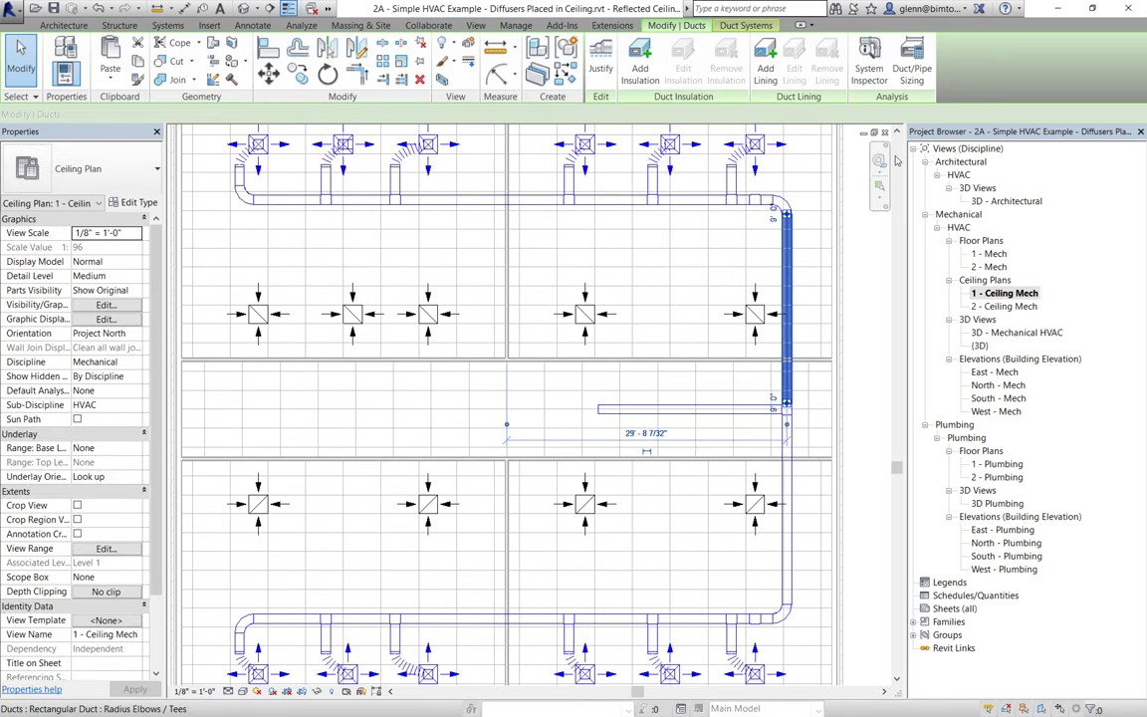
pyautogui.click(913, 72)
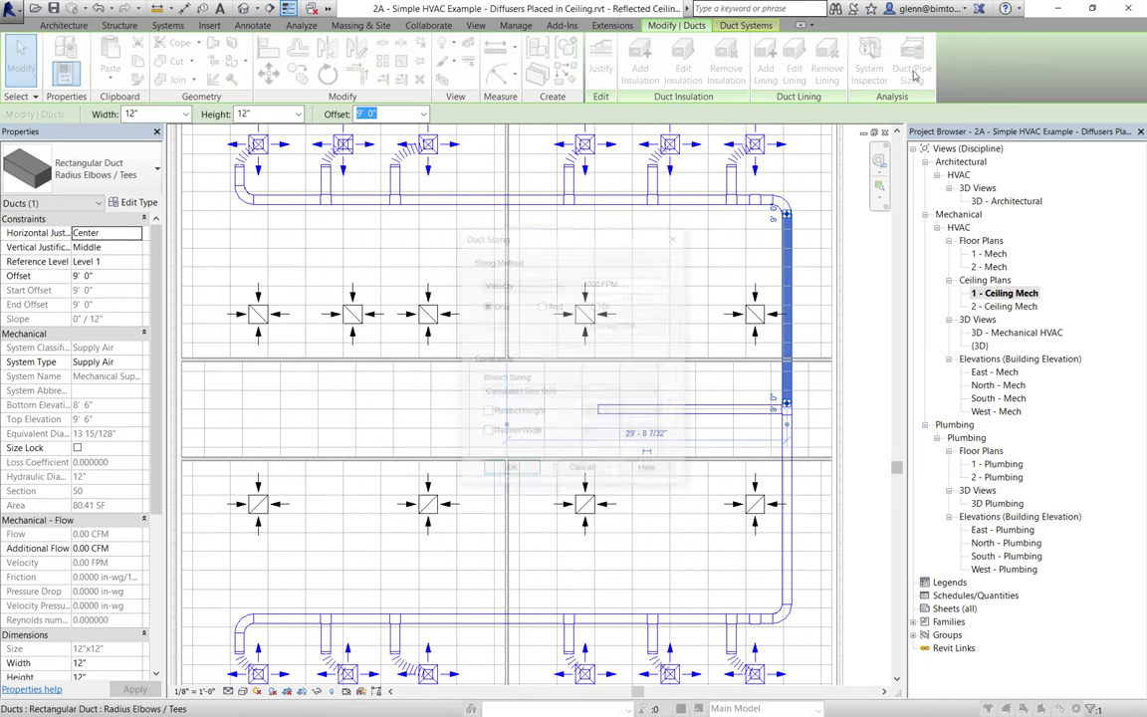
pyautogui.click(505, 471)
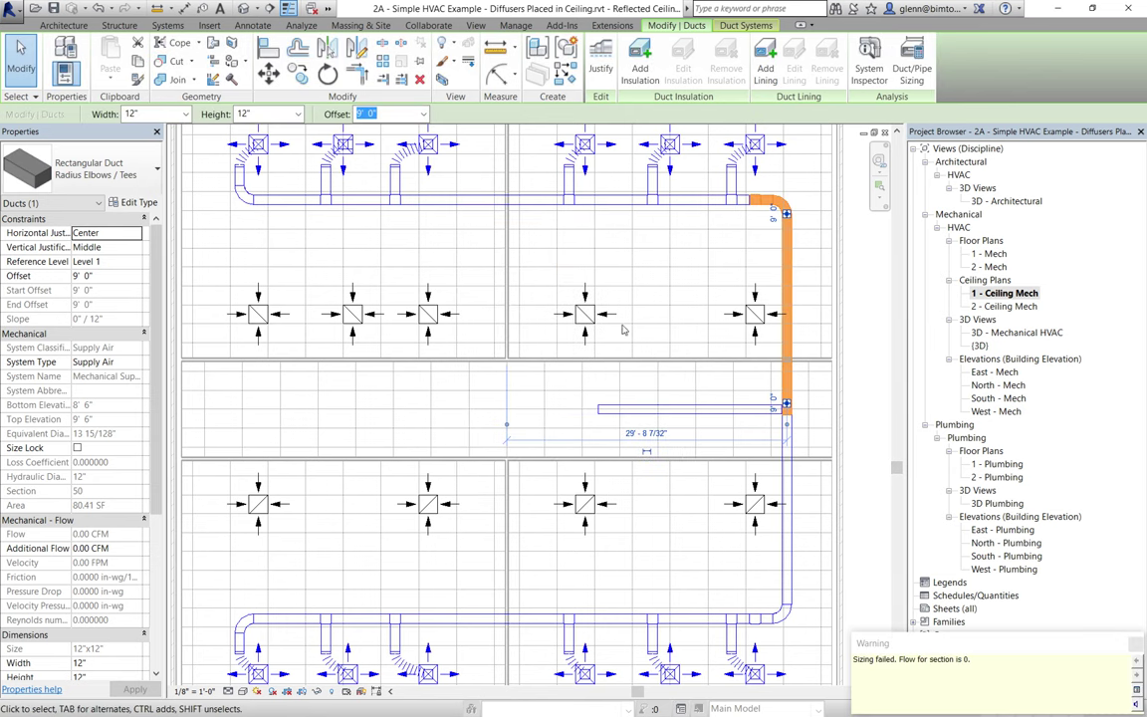
pyautogui.click(652, 255)
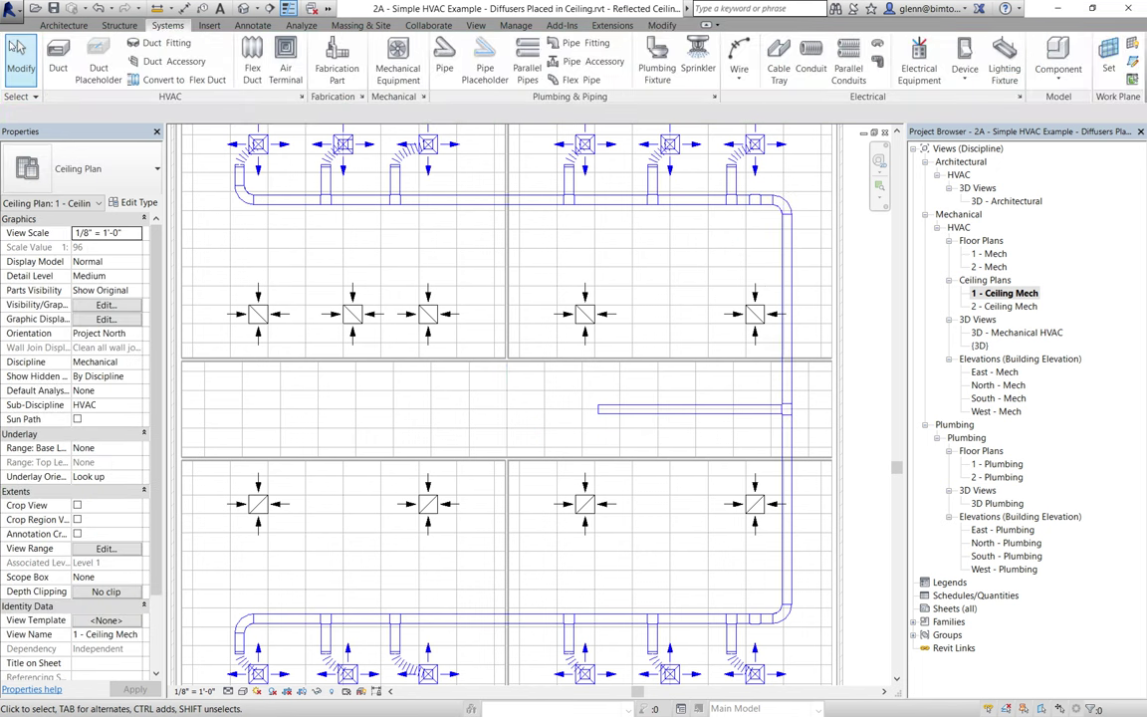
# Delete the tees where the upper and lower mains meet the right vertical duct.
pyautogui.click(754, 205)
pyautogui.press('Delete')
pyautogui.click(756, 625)
pyautogui.press('Delete')
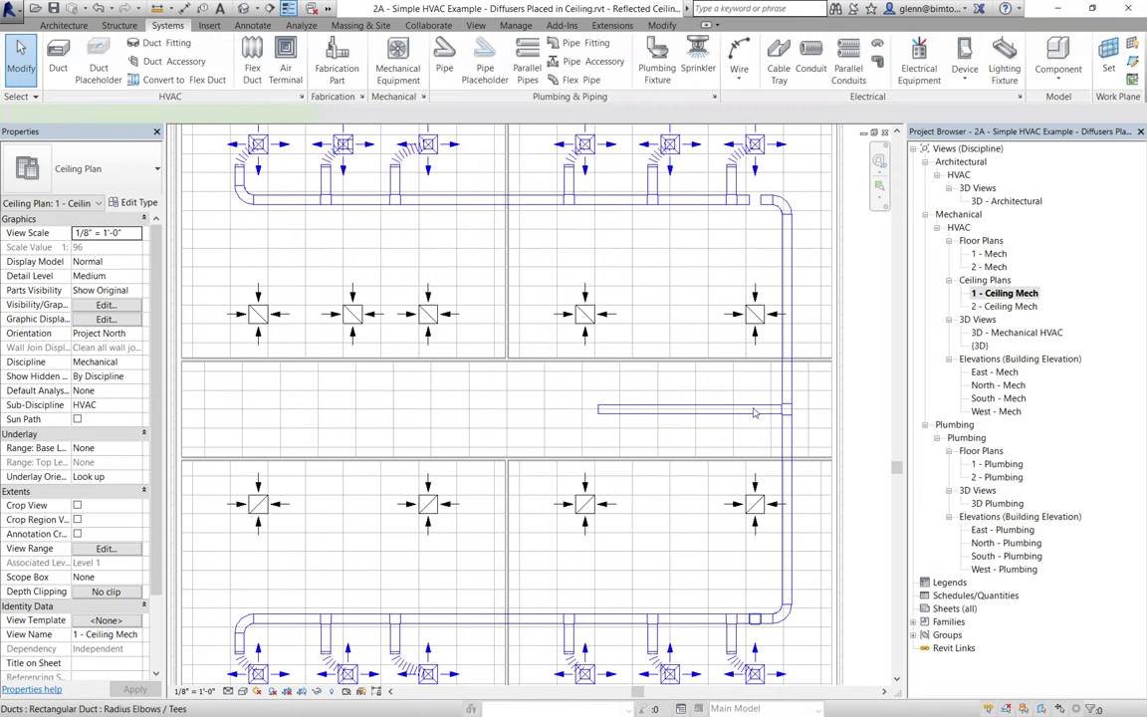
pyautogui.click(756, 624)
# Drag the lower and upper mains' ends onto the right vertical duct so they join with elbows.
pyautogui.moveTo(757, 620); pyautogui.dragTo(760, 619)
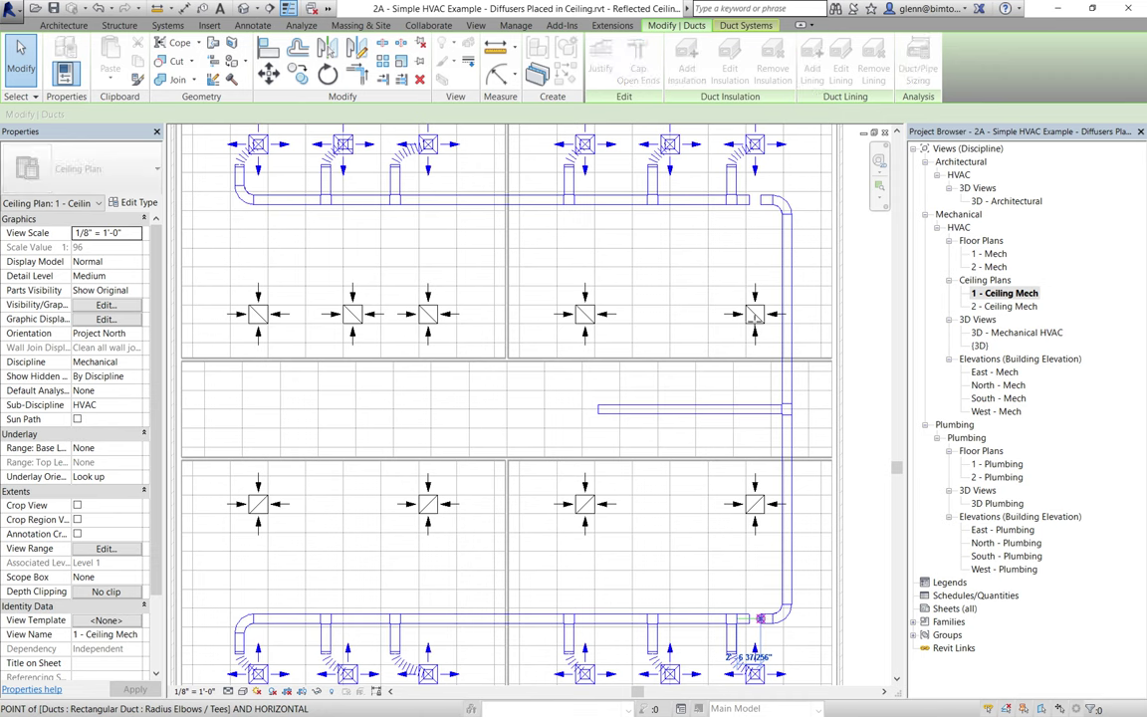
pyautogui.moveTo(755, 316); pyautogui.dragTo(756, 314)
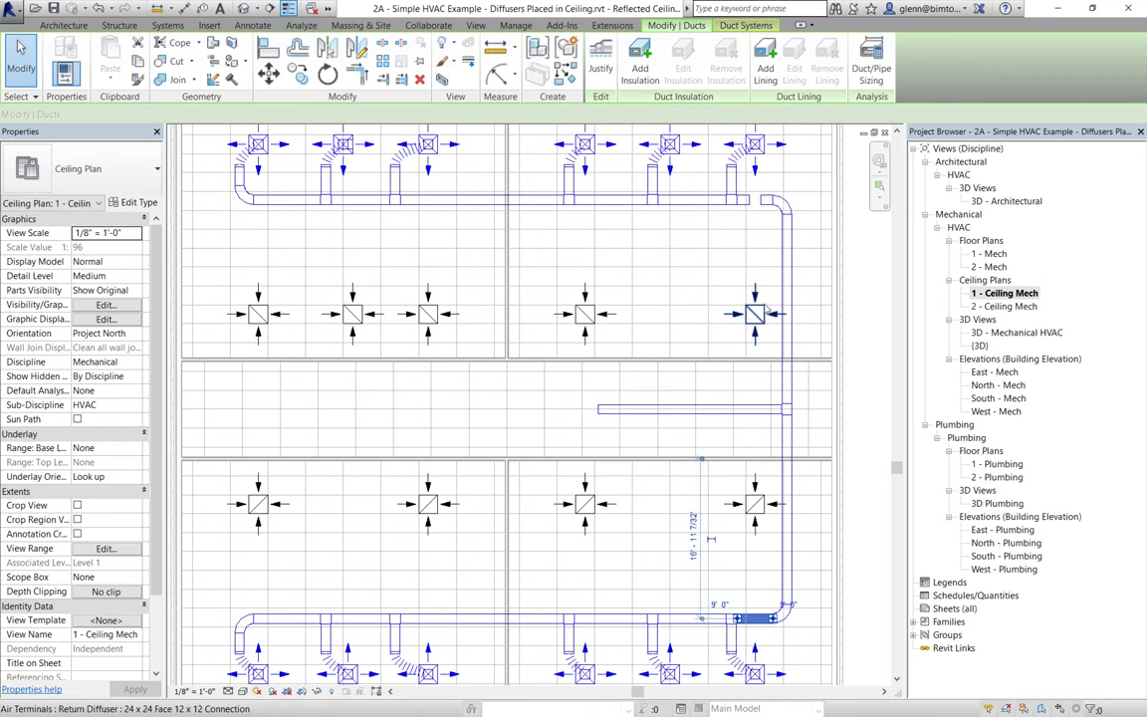
pyautogui.press('Escape')
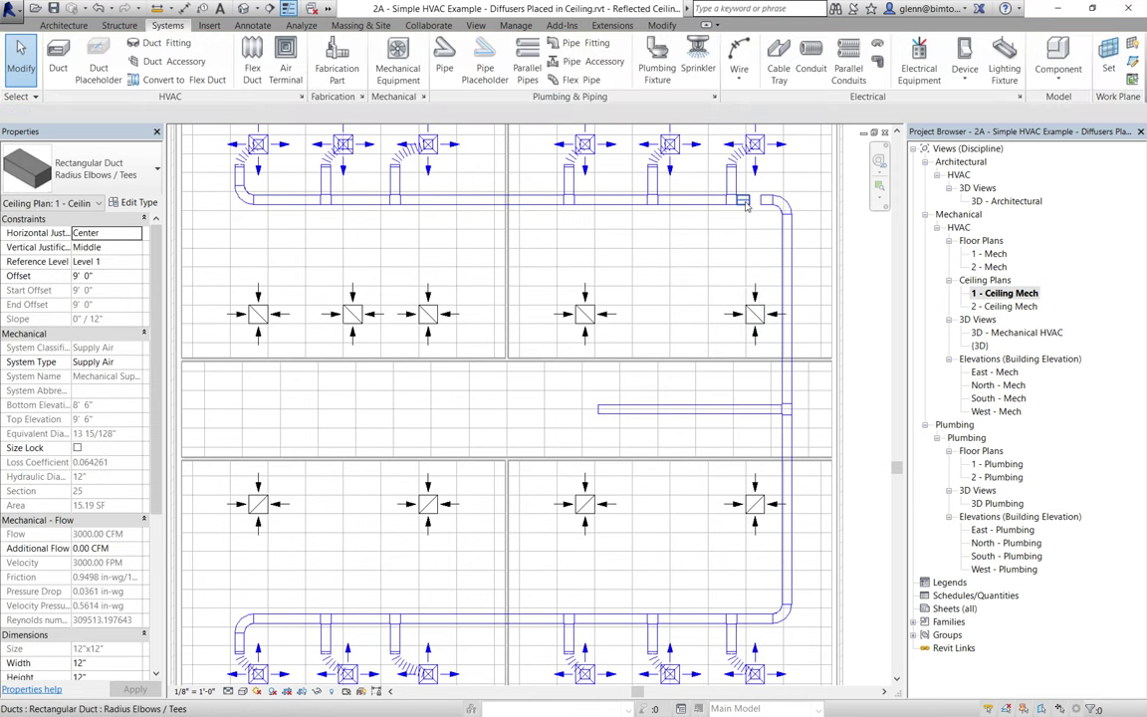
pyautogui.click(748, 202)
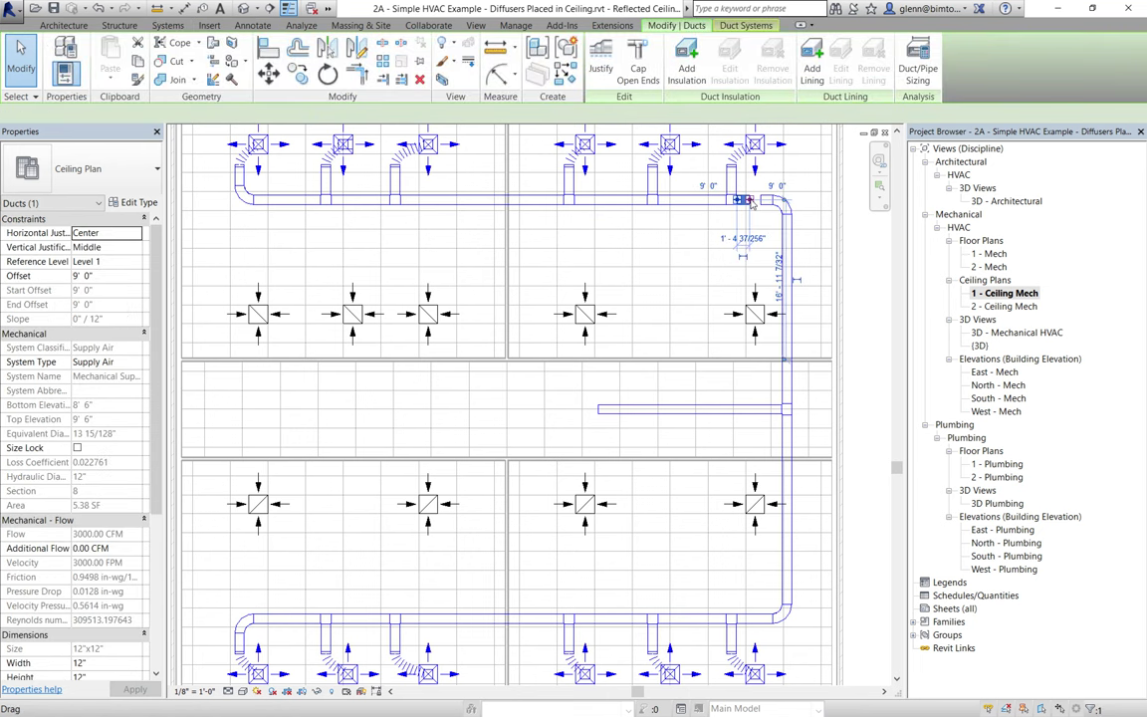
pyautogui.press('Escape')
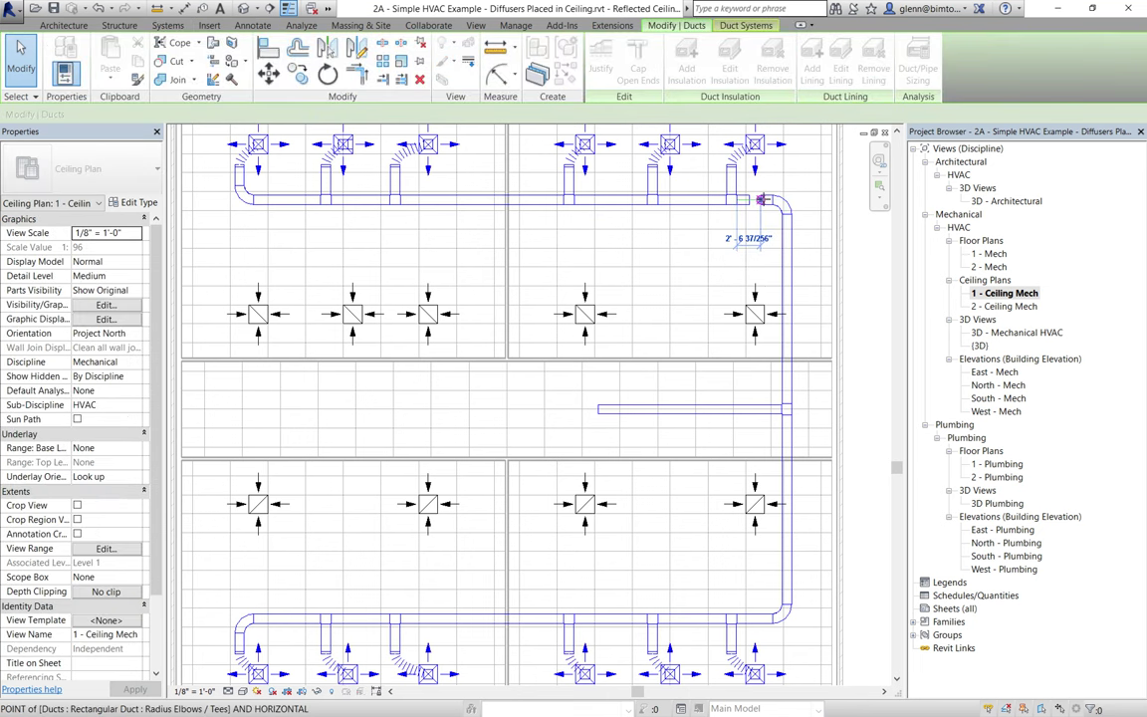
pyautogui.click(686, 260)
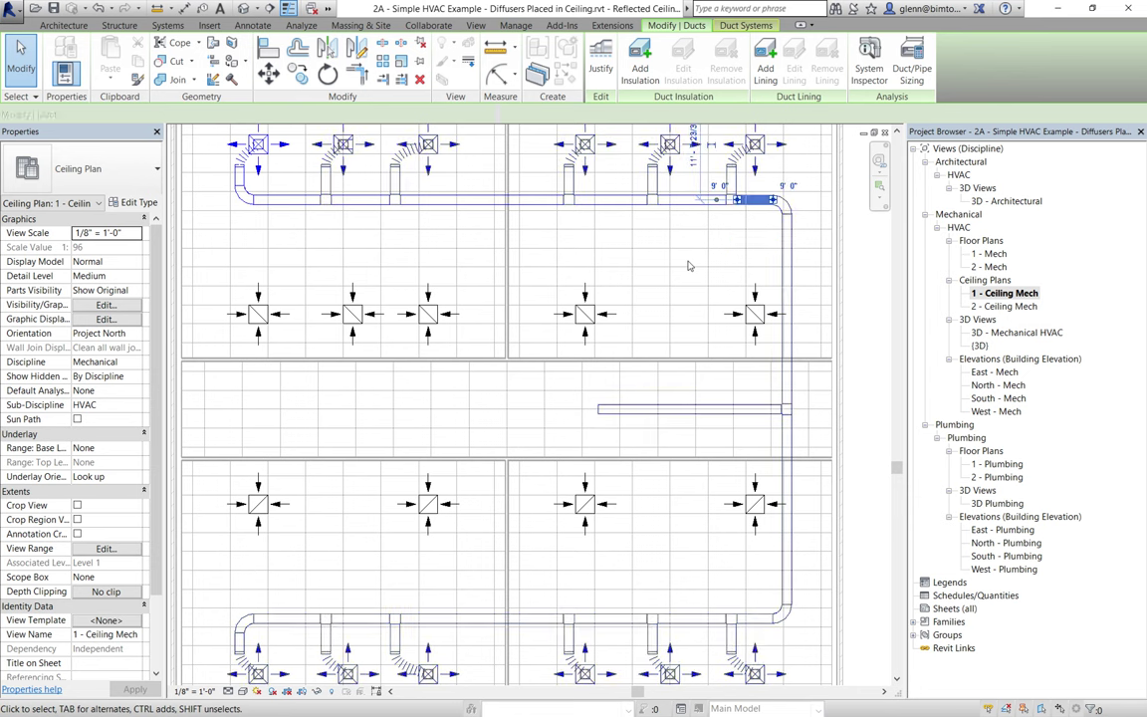
pyautogui.press('Escape')
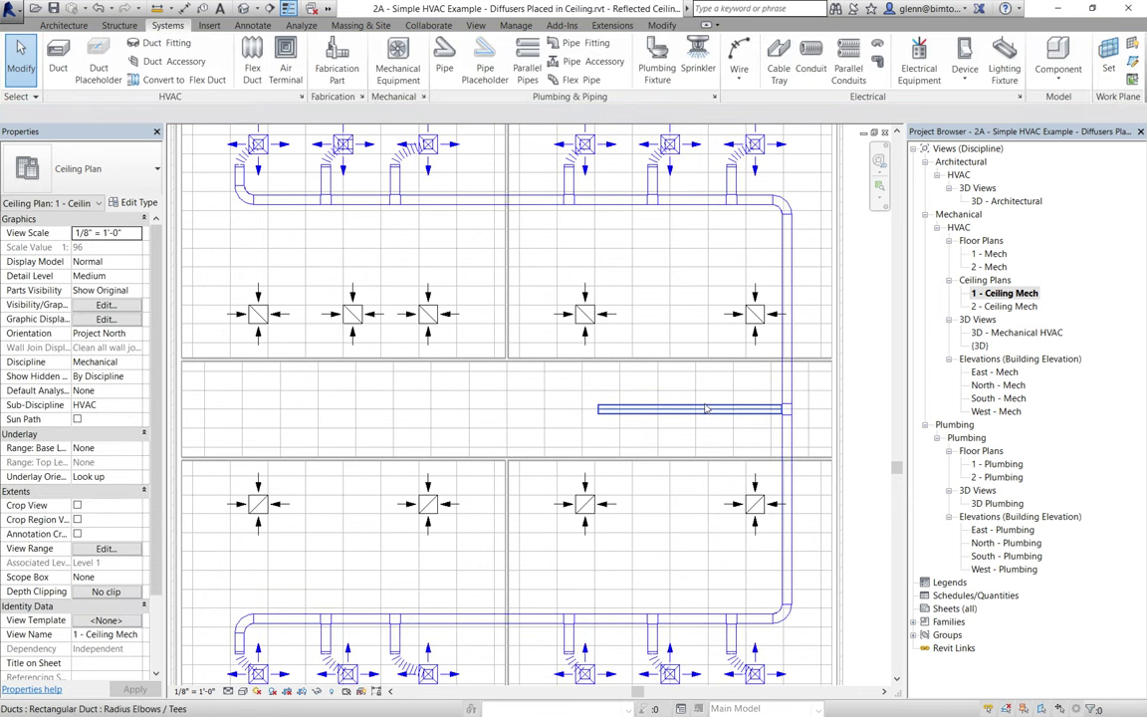
pyautogui.click(705, 409)
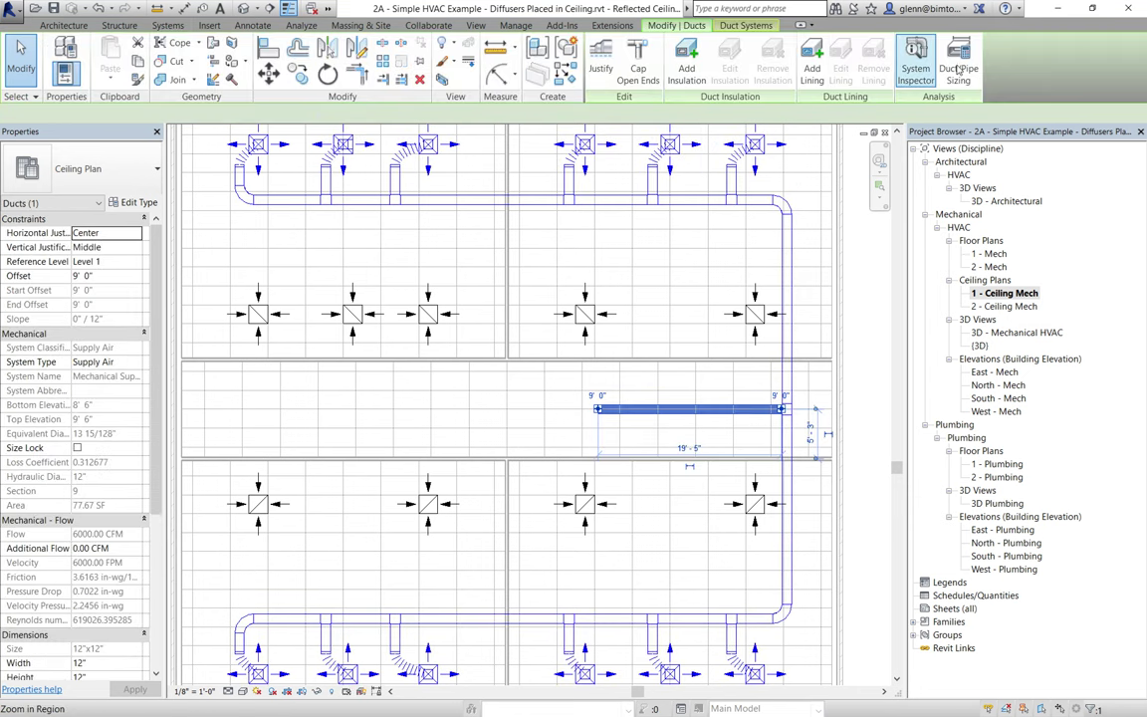
# Size the middle branch duct at 1000 FPM velocity, enlarging it to 30"x30".
pyautogui.click(957, 68)
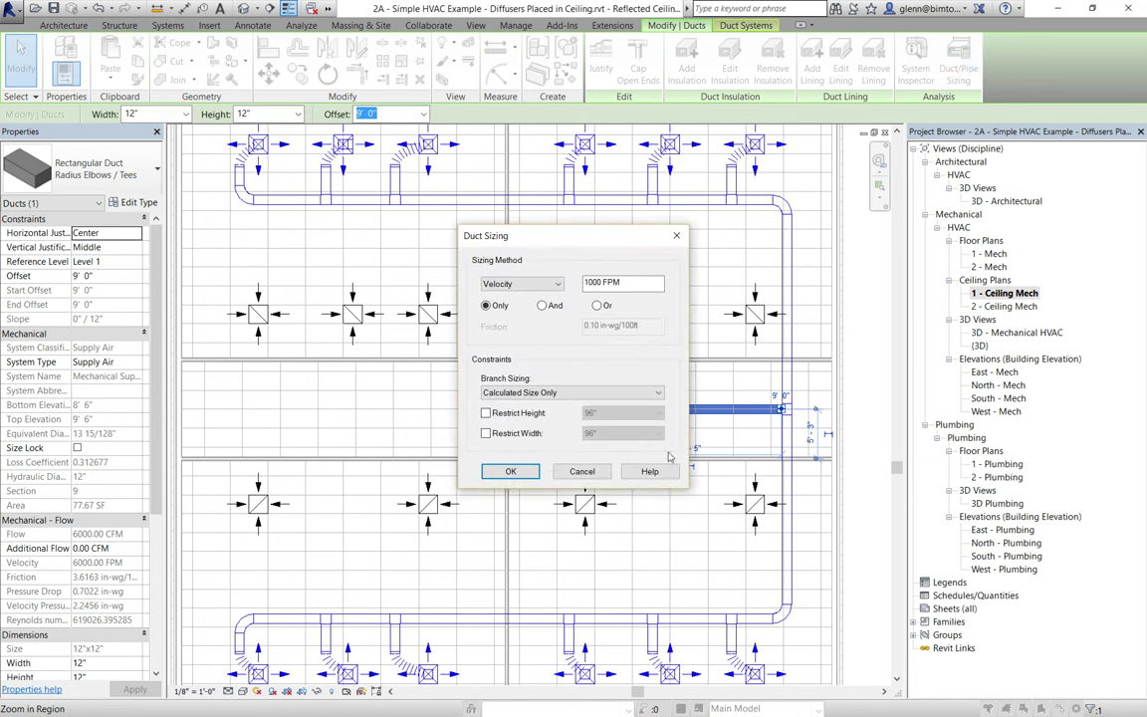
pyautogui.click(509, 472)
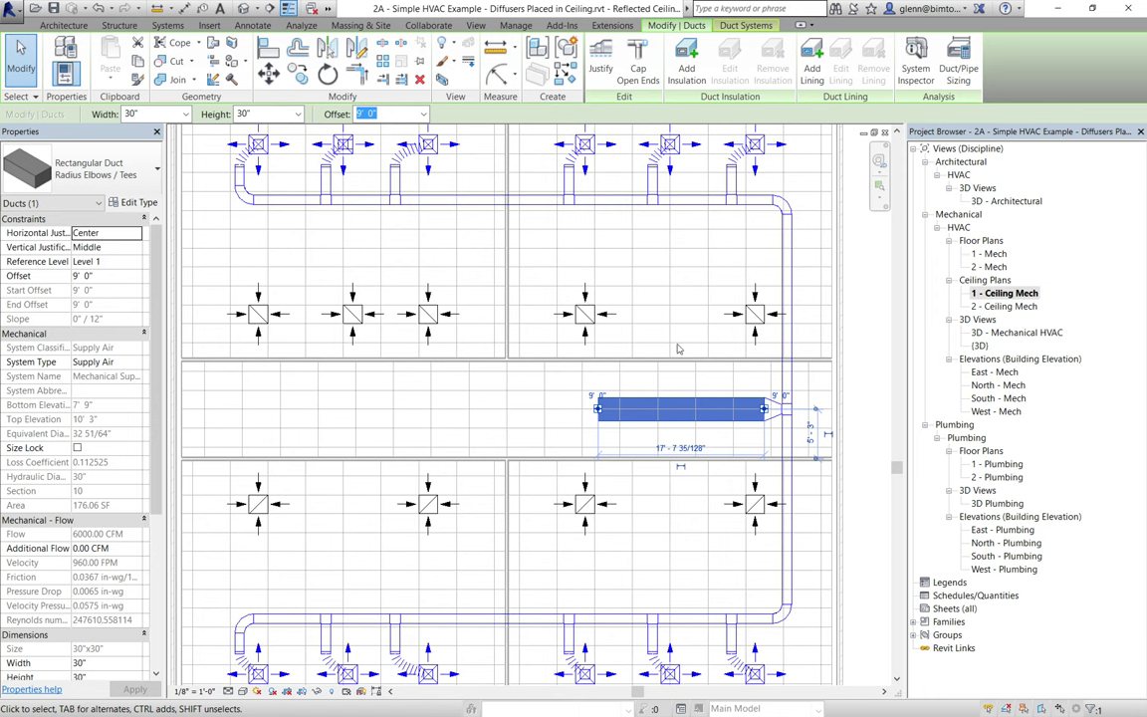
# Re-size the middle branch with height restricted to 12", making it 72"x12" at 1000 FPM.
pyautogui.click(958, 63)
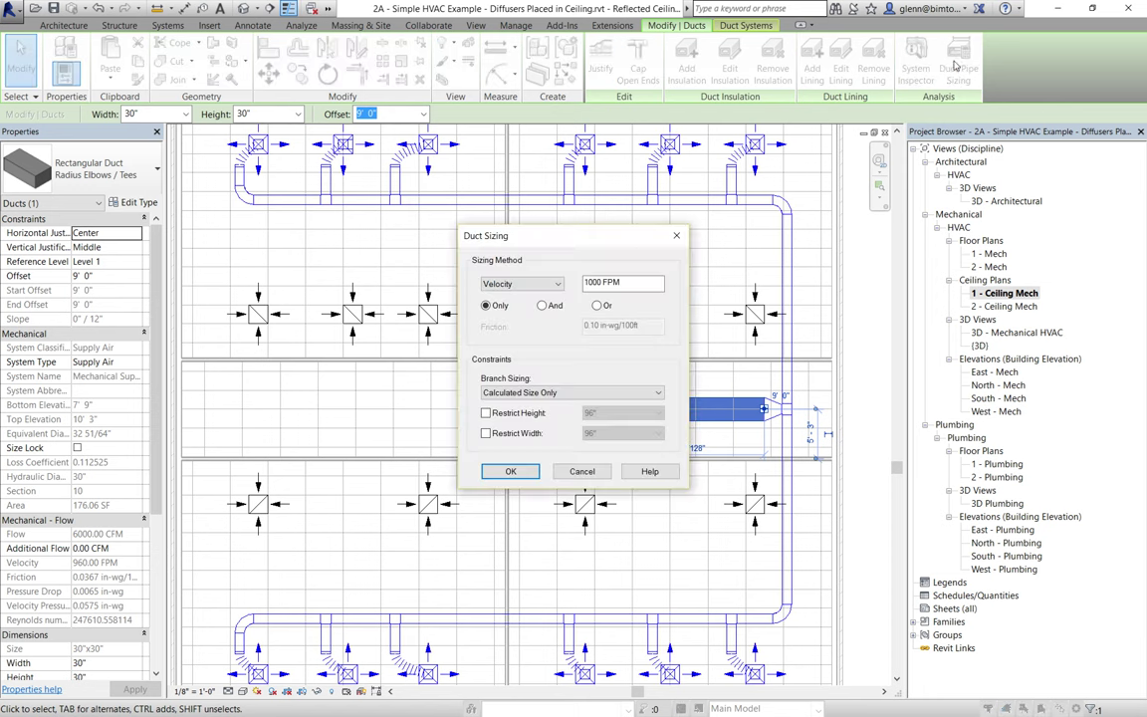
pyautogui.press('super+a')
pyautogui.click(486, 414)
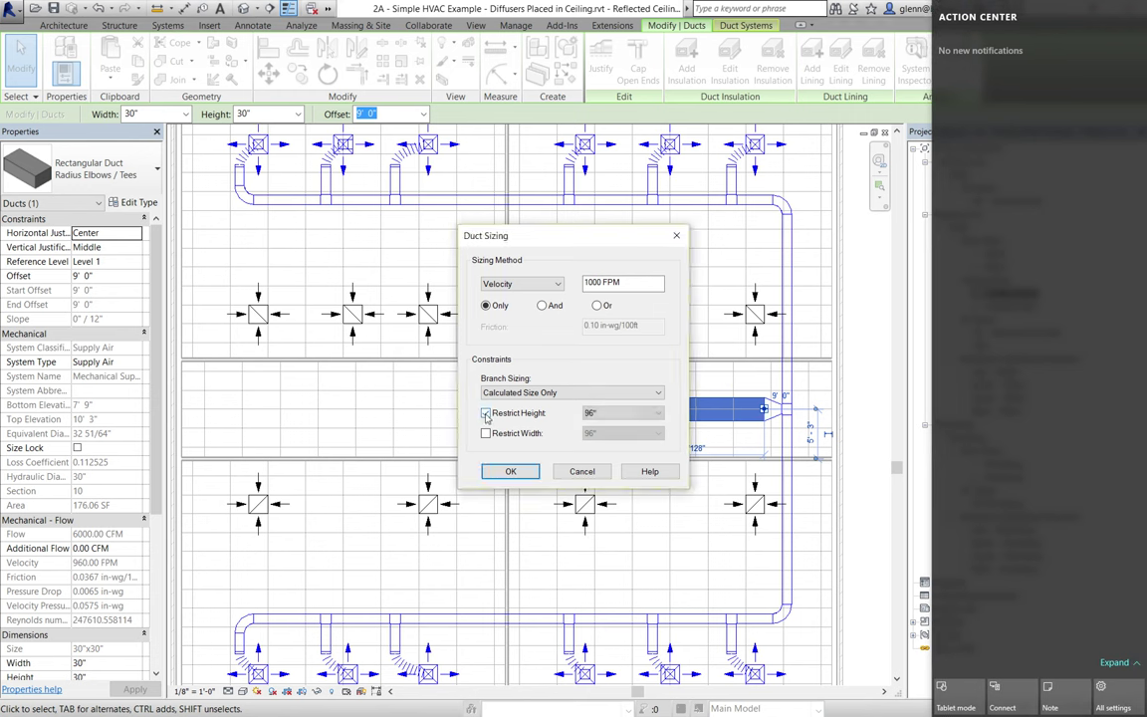
pyautogui.click(619, 413)
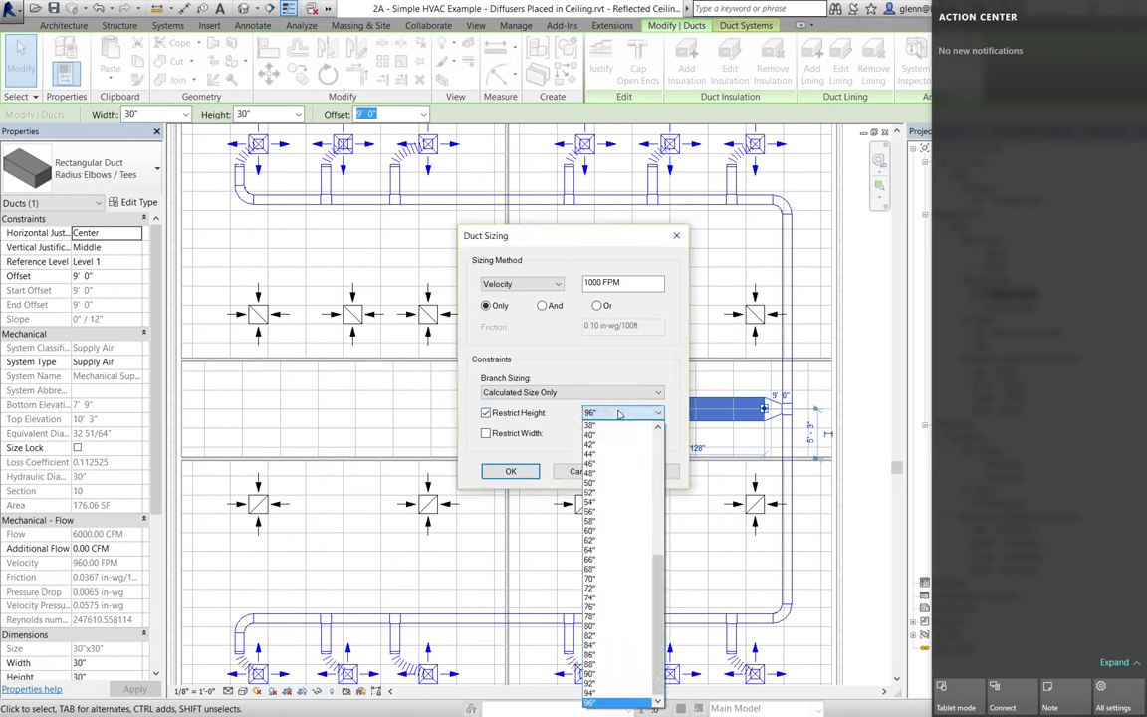
pyautogui.scroll(9, 617, 546)
pyautogui.scroll(2, 597, 477)
pyautogui.click(589, 508)
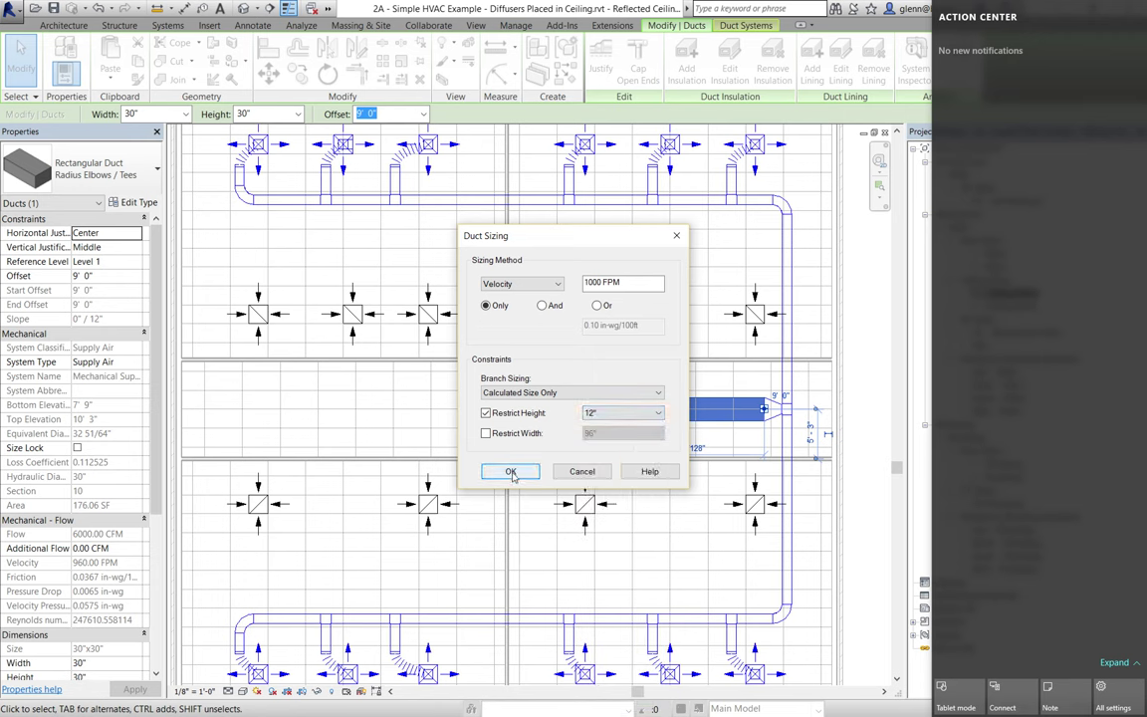
pyautogui.click(509, 471)
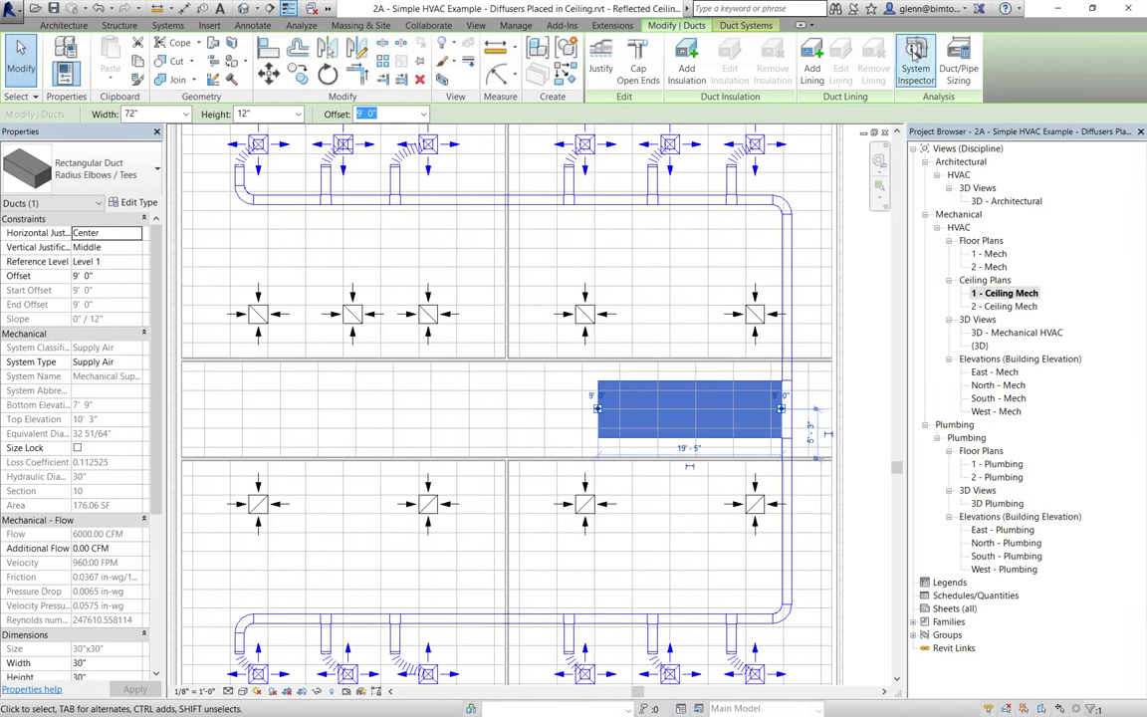
pyautogui.press('Escape')
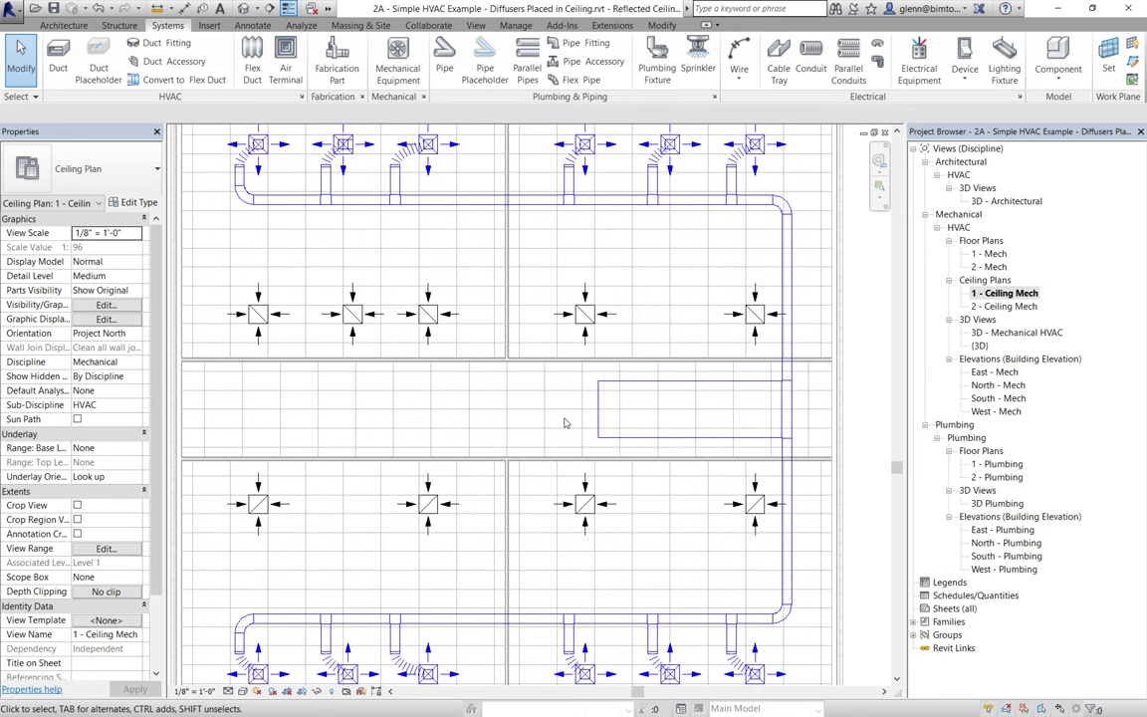
# Tab-select the whole supply duct network and open Duct/Pipe Sizing at 1000 FPM, 12" height limit.
pyautogui.click(601, 418)
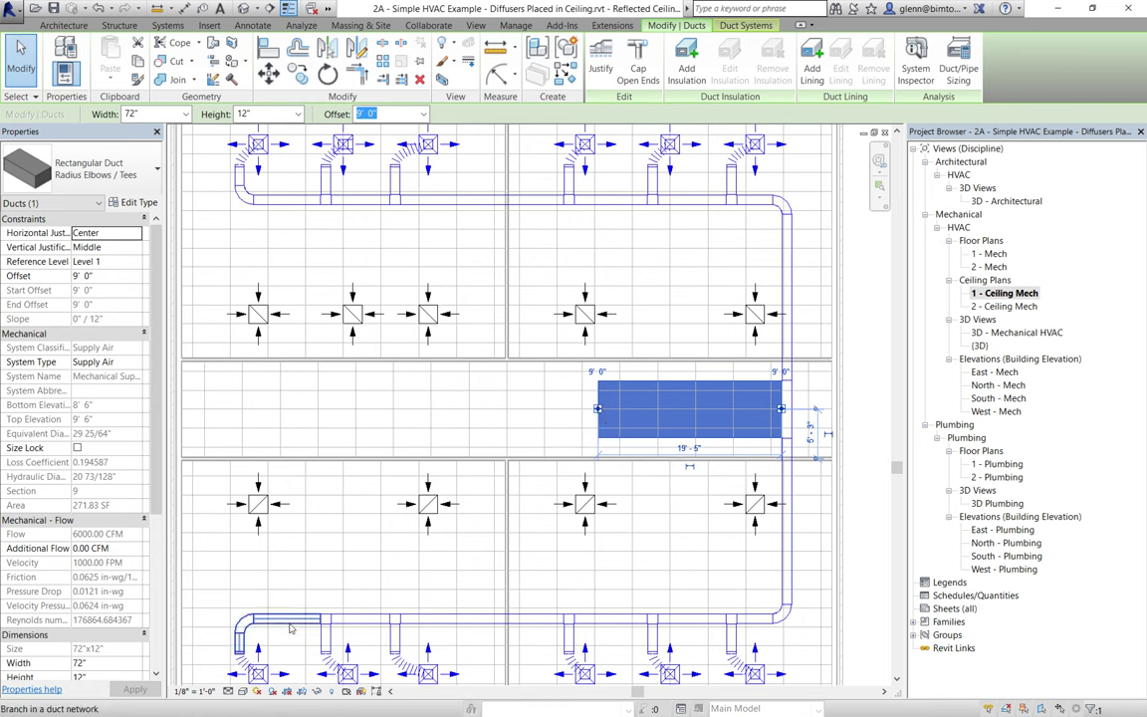
pyautogui.press('Tab')
pyautogui.click(289, 628)
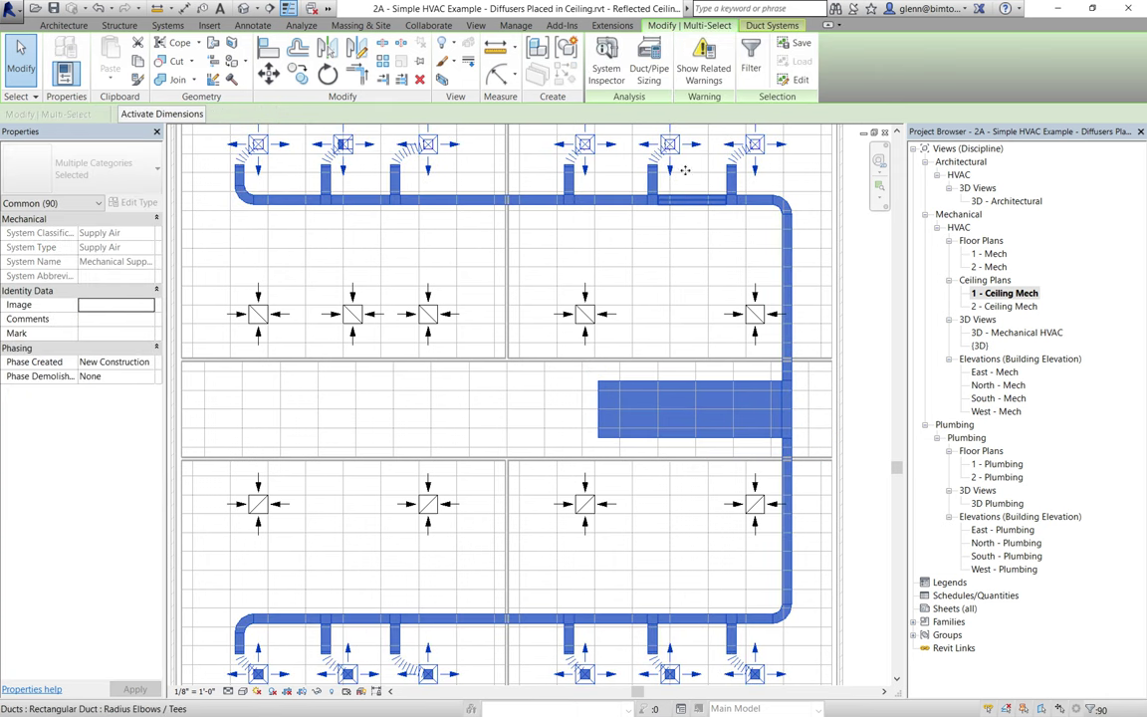
pyautogui.click(652, 72)
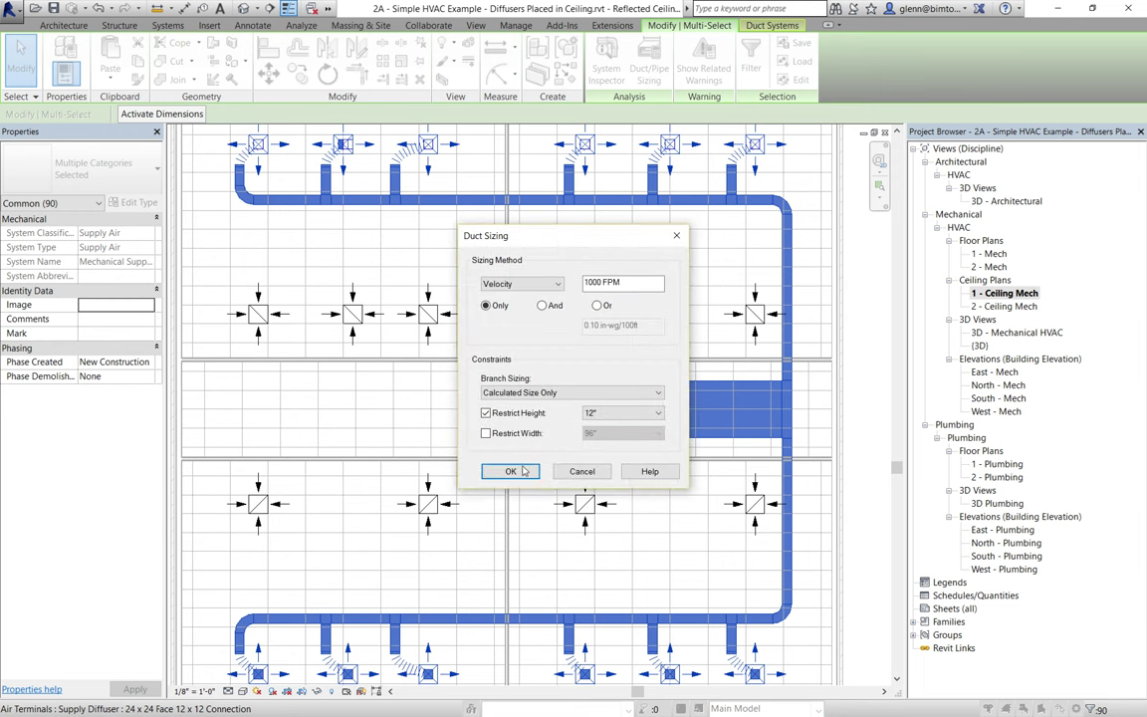
# Apply duct sizing across the whole supply network, then clear the duct selection.
pyautogui.click(511, 472)
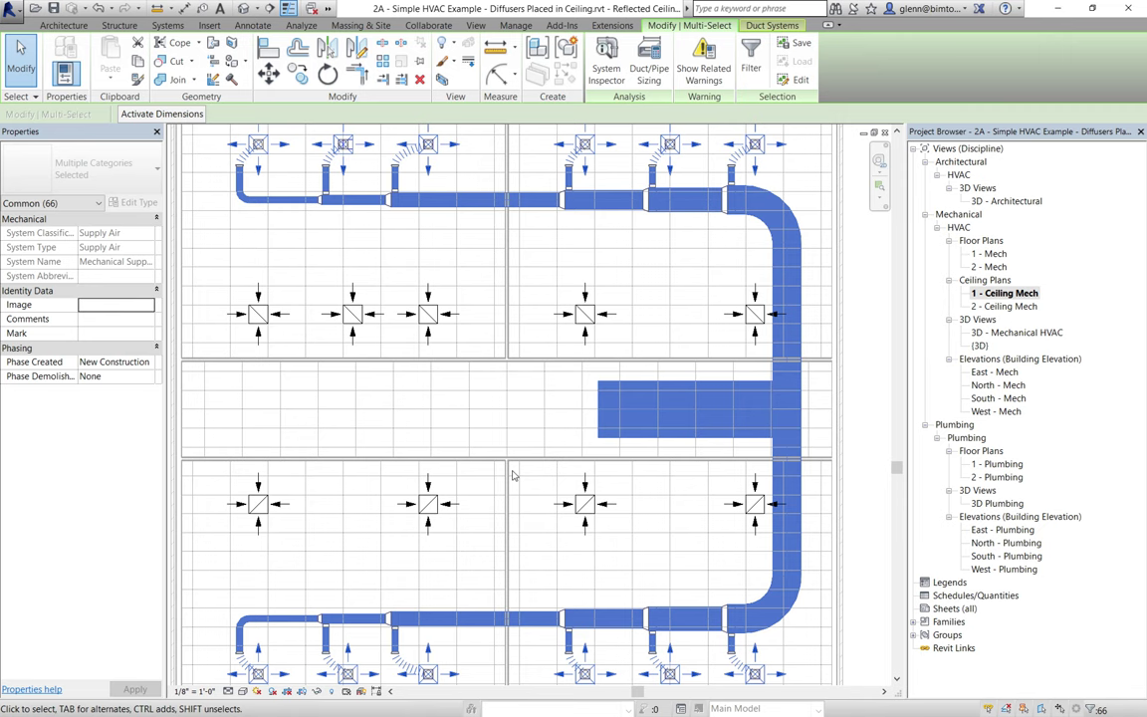
pyautogui.press('Escape')
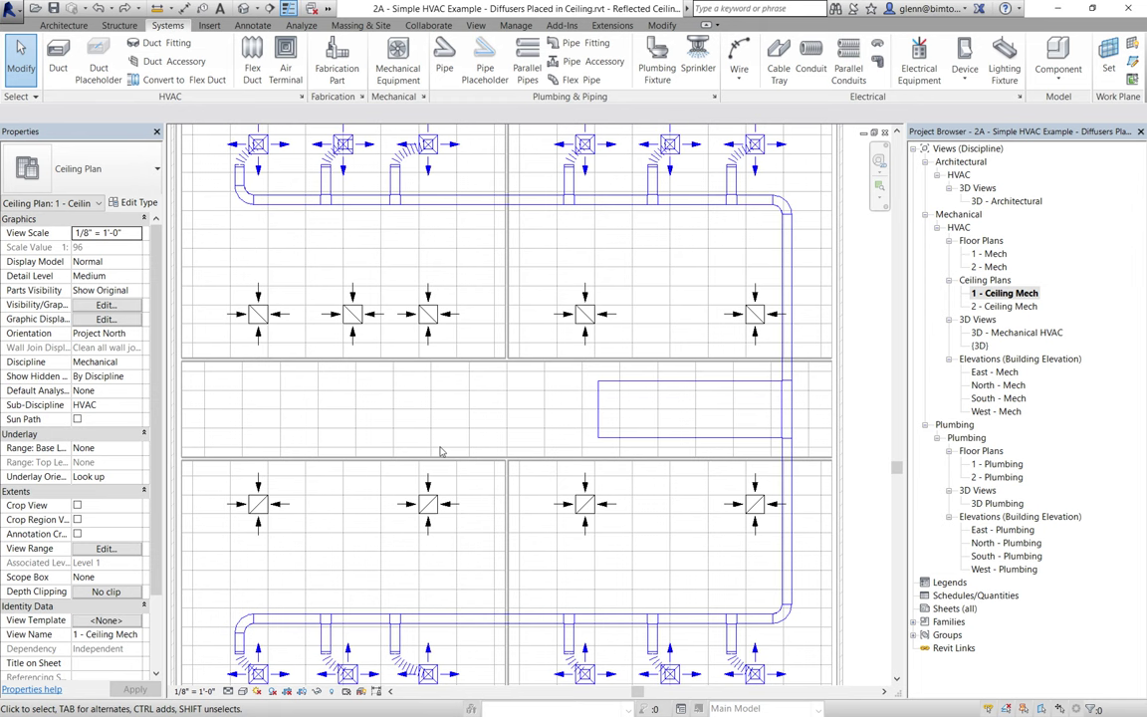
# Delete the wide middle branch and its leftover tee, then rejoin the right vertical duct.
pyautogui.click(649, 385)
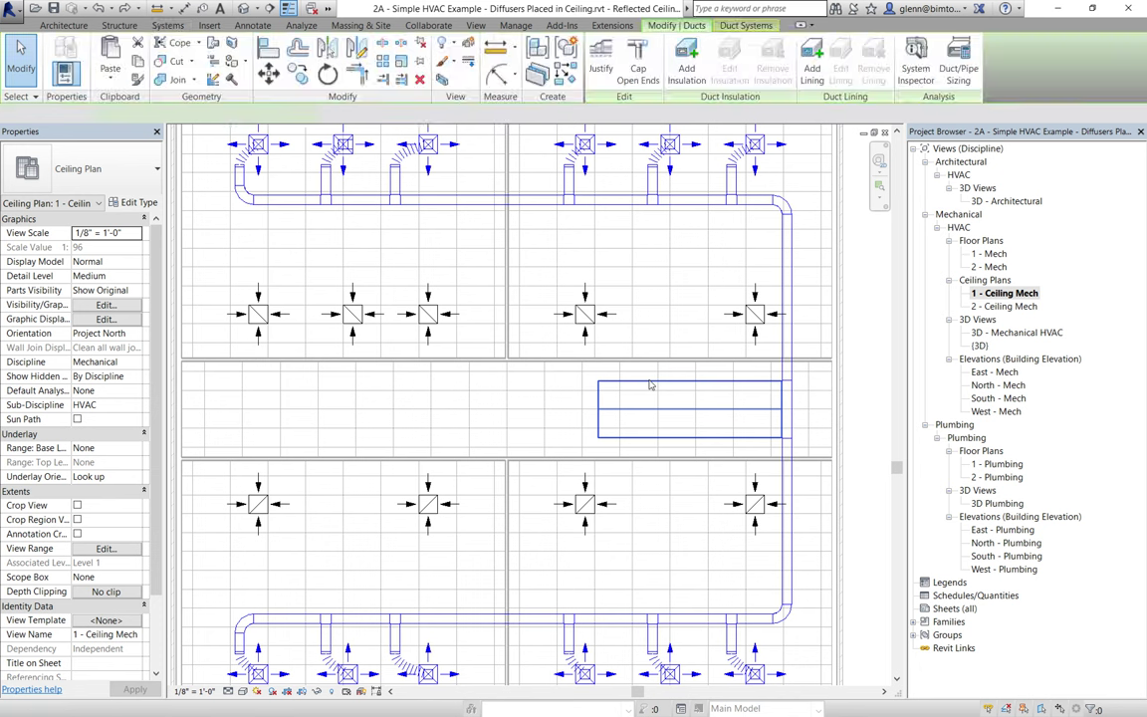
pyautogui.press('Delete')
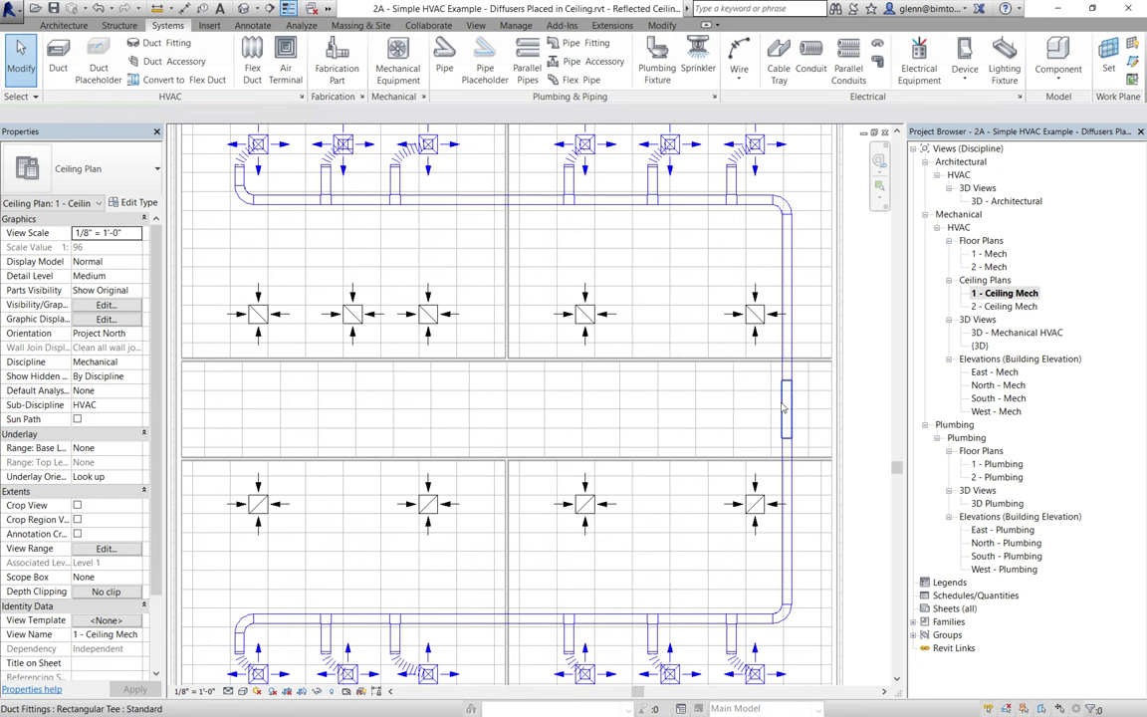
pyautogui.click(785, 408)
pyautogui.press('Delete')
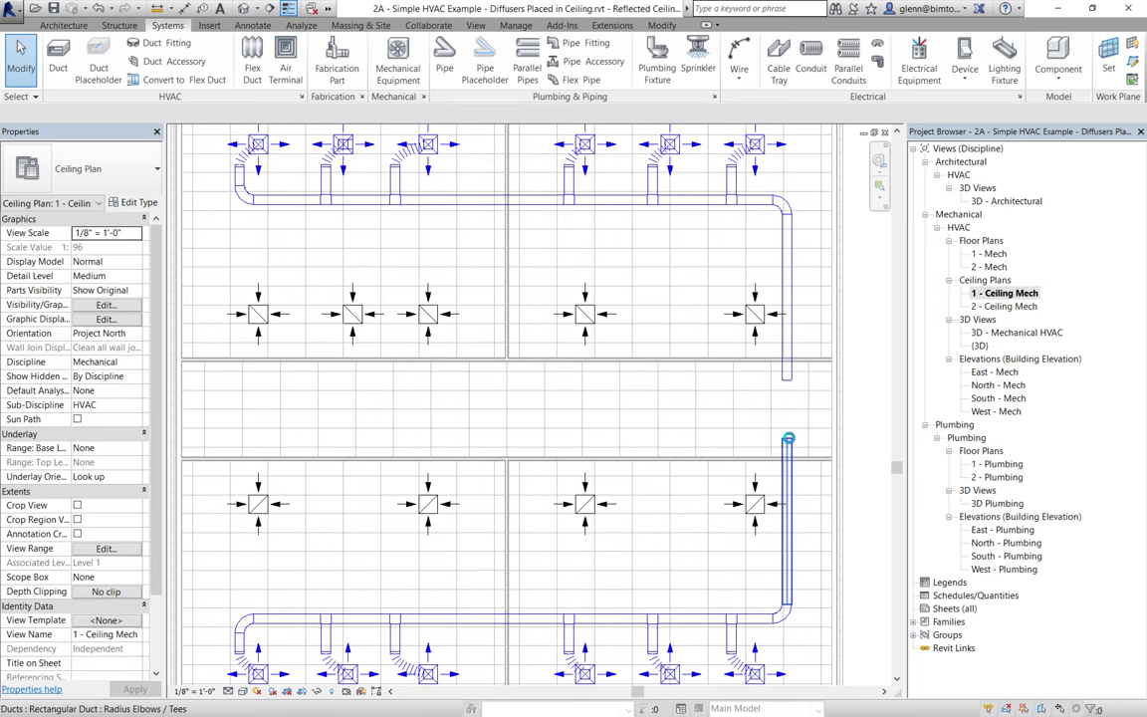
pyautogui.moveTo(786, 439); pyautogui.dragTo(787, 378)
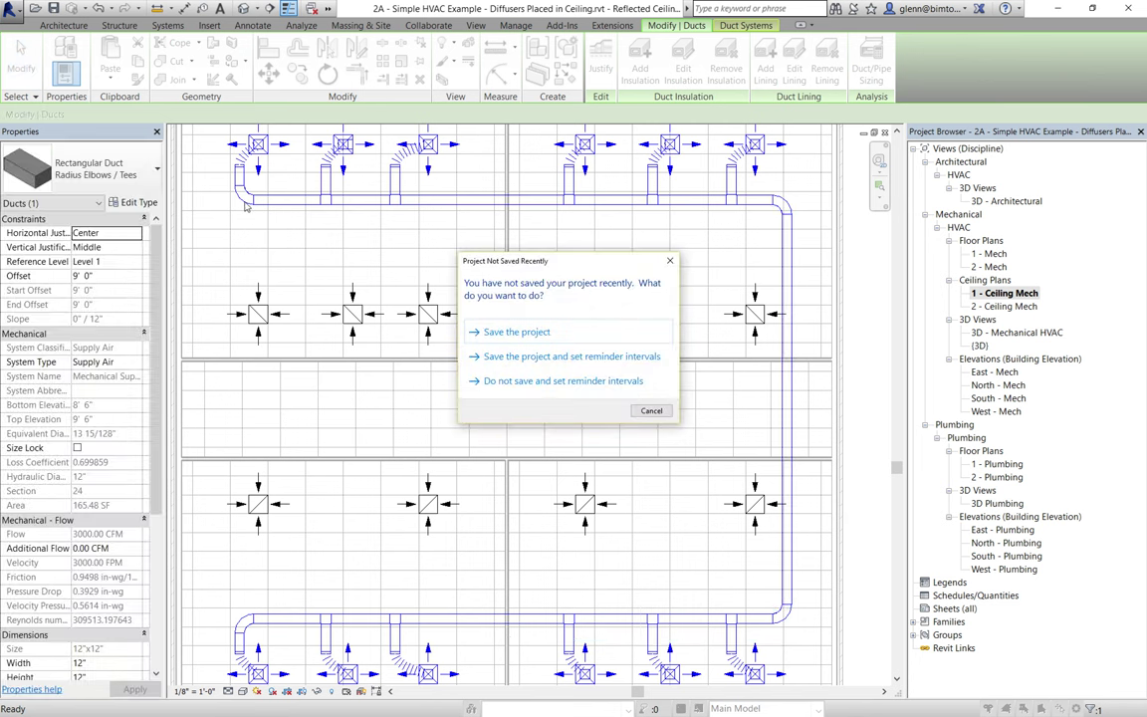
# Dismiss the save reminder, delete the top-left elbow and stretch the left stub into the corridor.
pyautogui.click(651, 410)
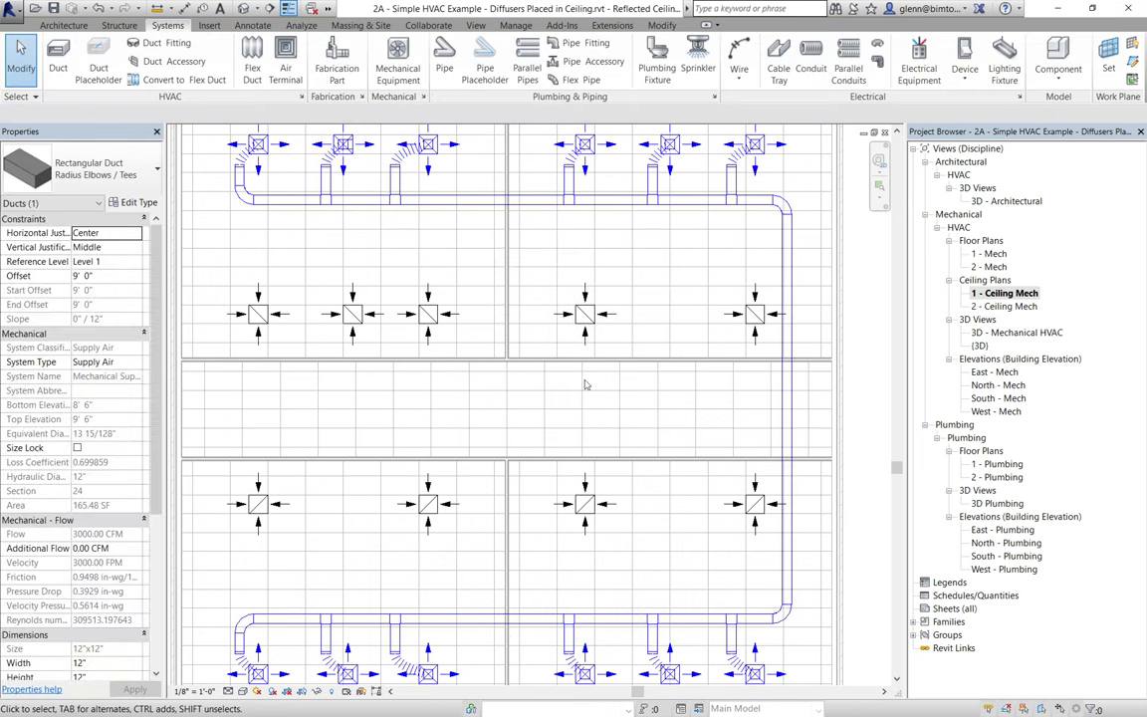
pyautogui.click(242, 201)
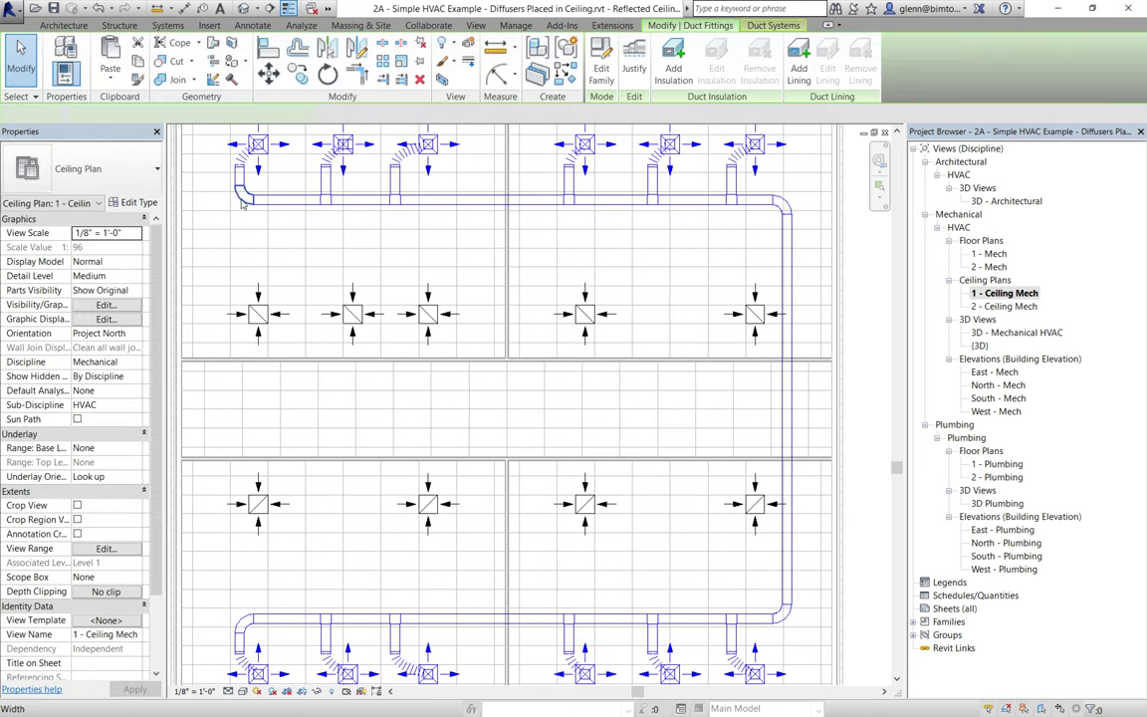
pyautogui.press('Delete')
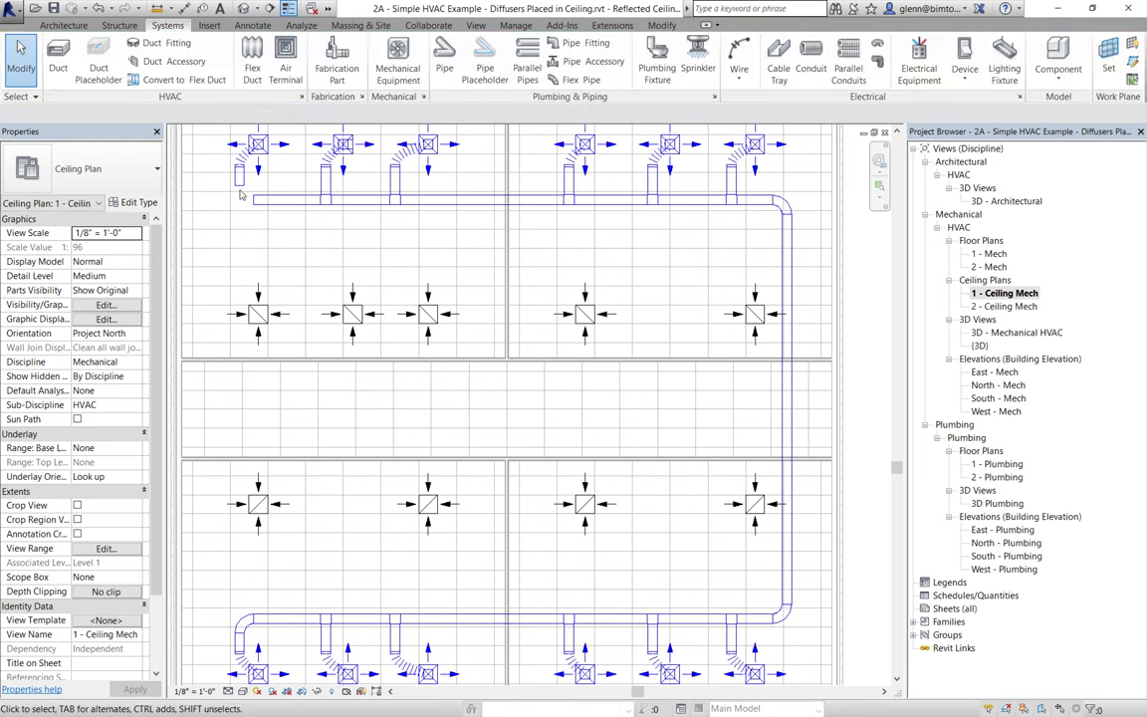
pyautogui.click(240, 196)
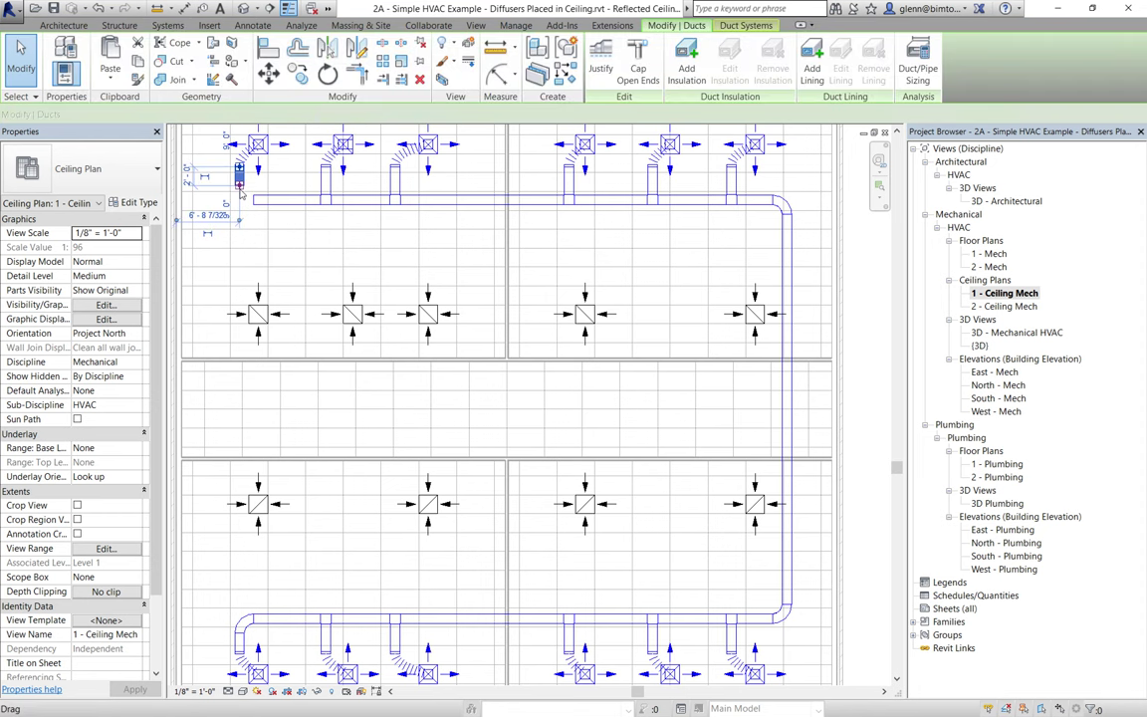
pyautogui.click(217, 179)
pyautogui.press('Escape')
pyautogui.press('r')
pyautogui.press('o')
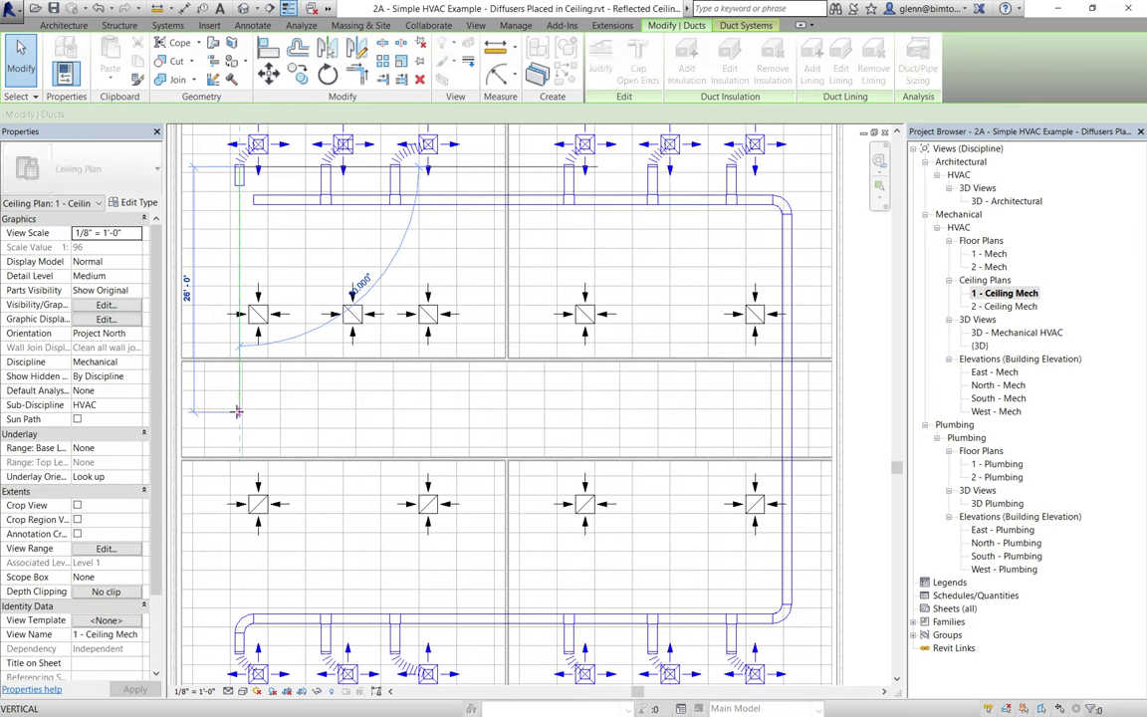
pyautogui.click(237, 411)
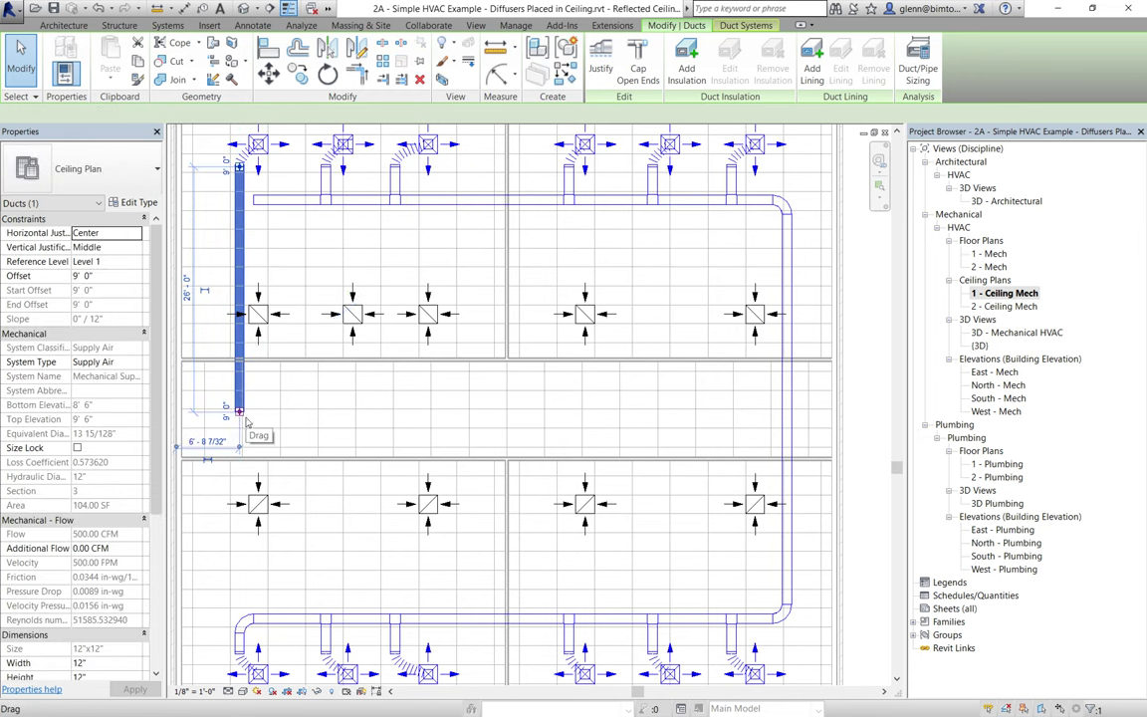
# Draw a short horizontal duct from the left vertical duct's bottom into the middle corridor.
pyautogui.click(62, 25)
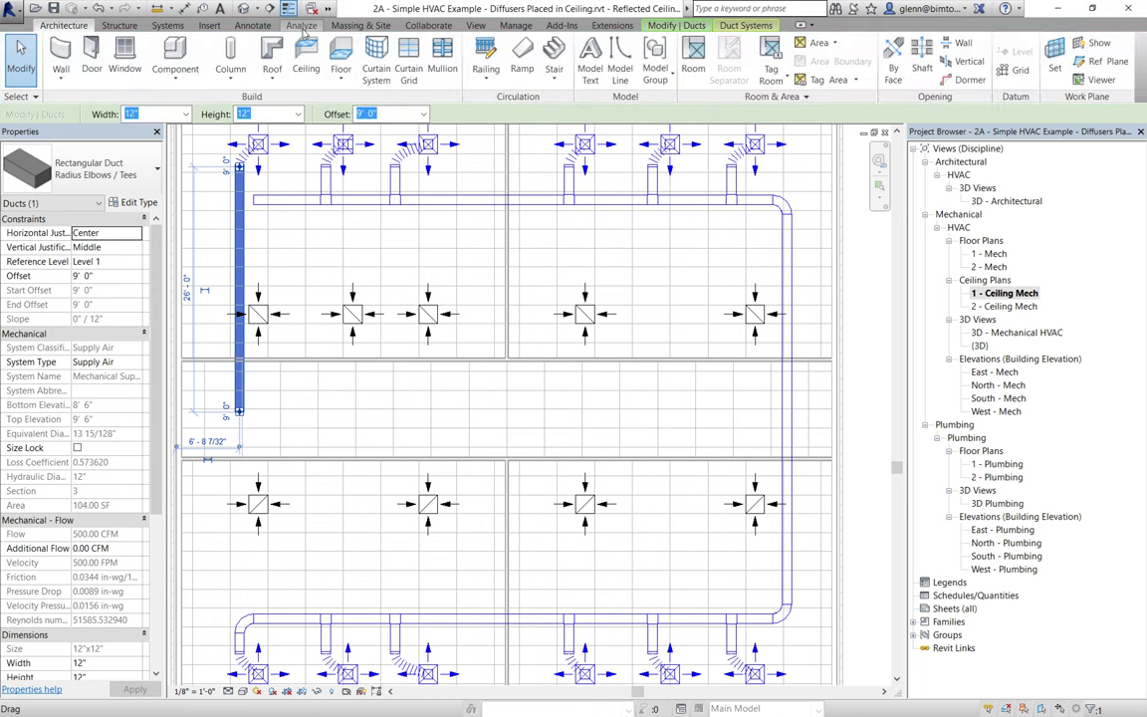
pyautogui.click(303, 27)
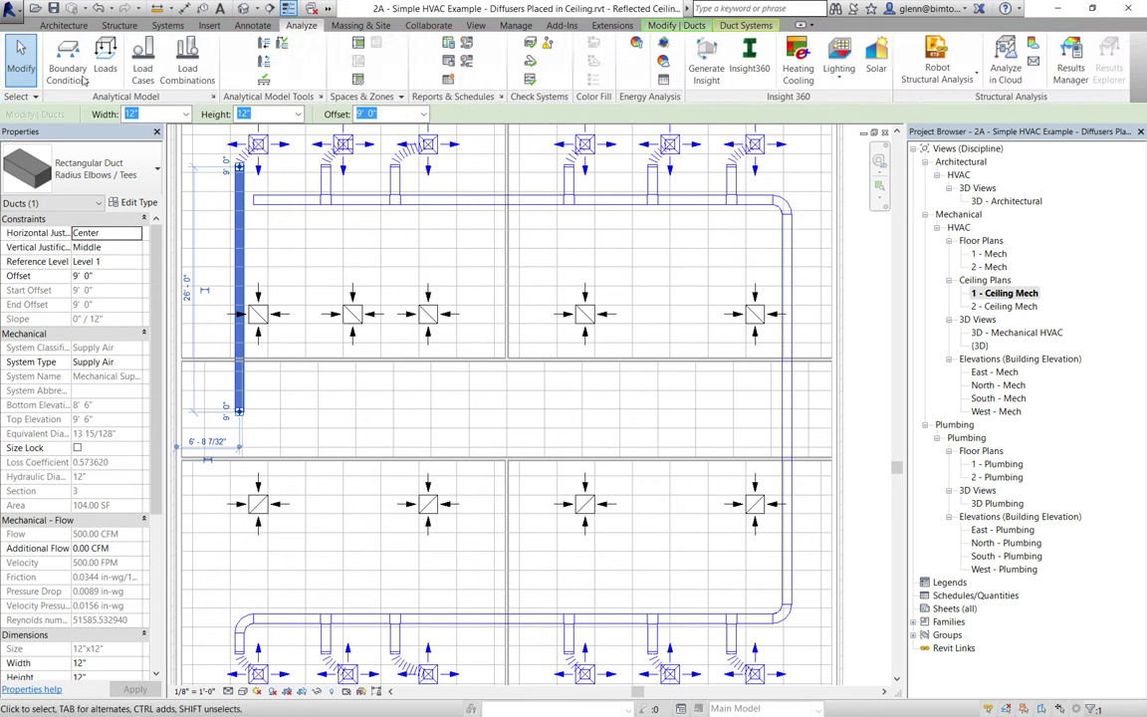
pyautogui.click(168, 25)
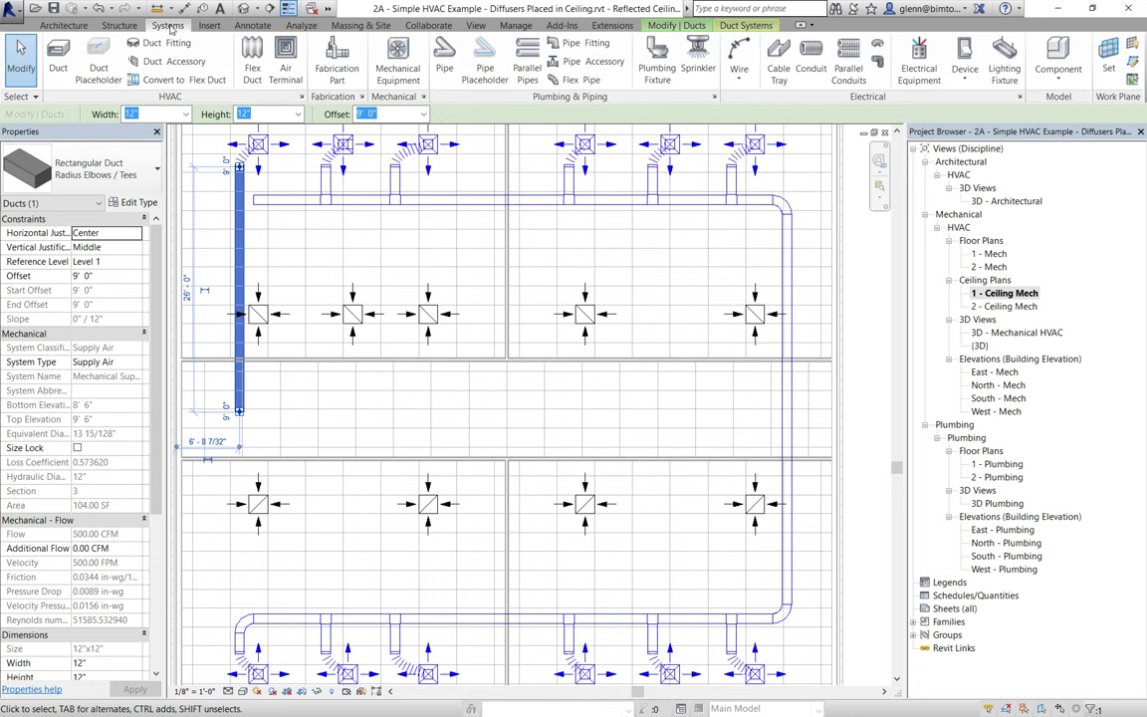
pyautogui.click(57, 59)
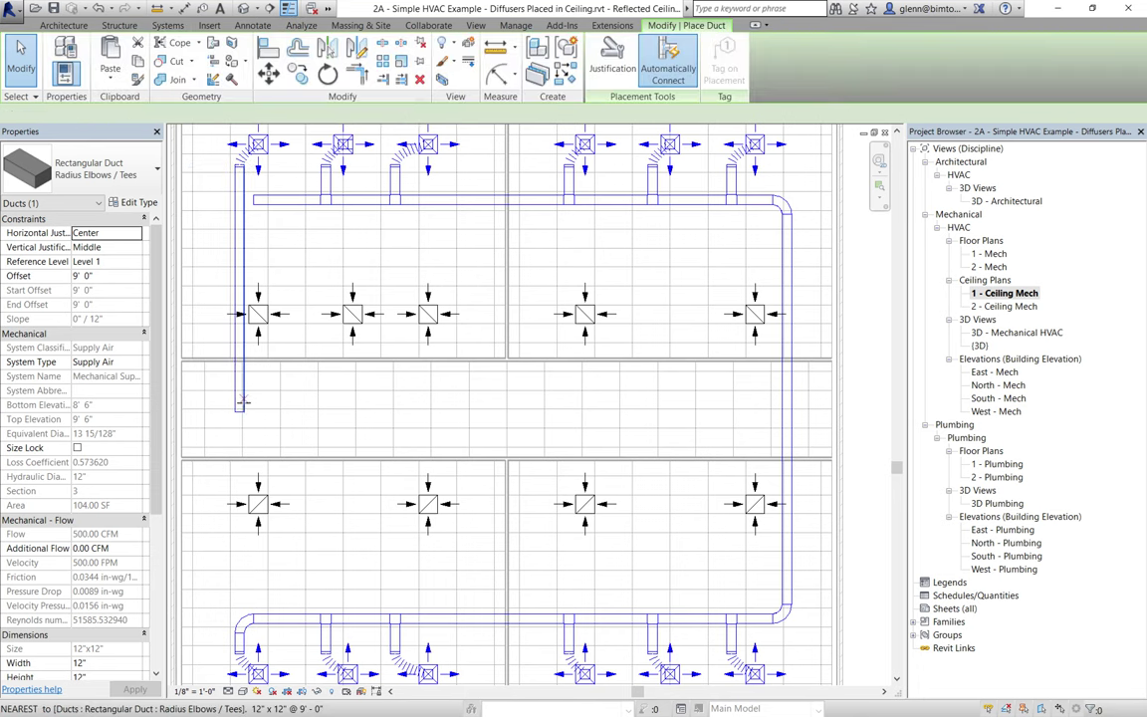
pyautogui.click(239, 410)
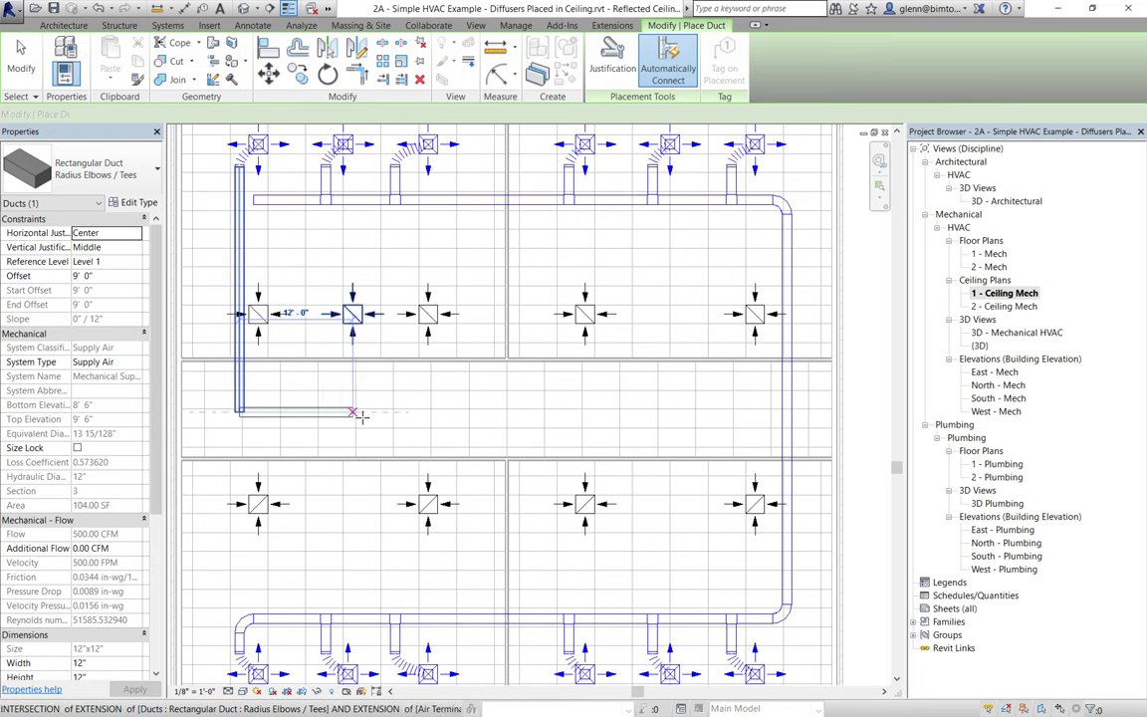
pyautogui.click(361, 412)
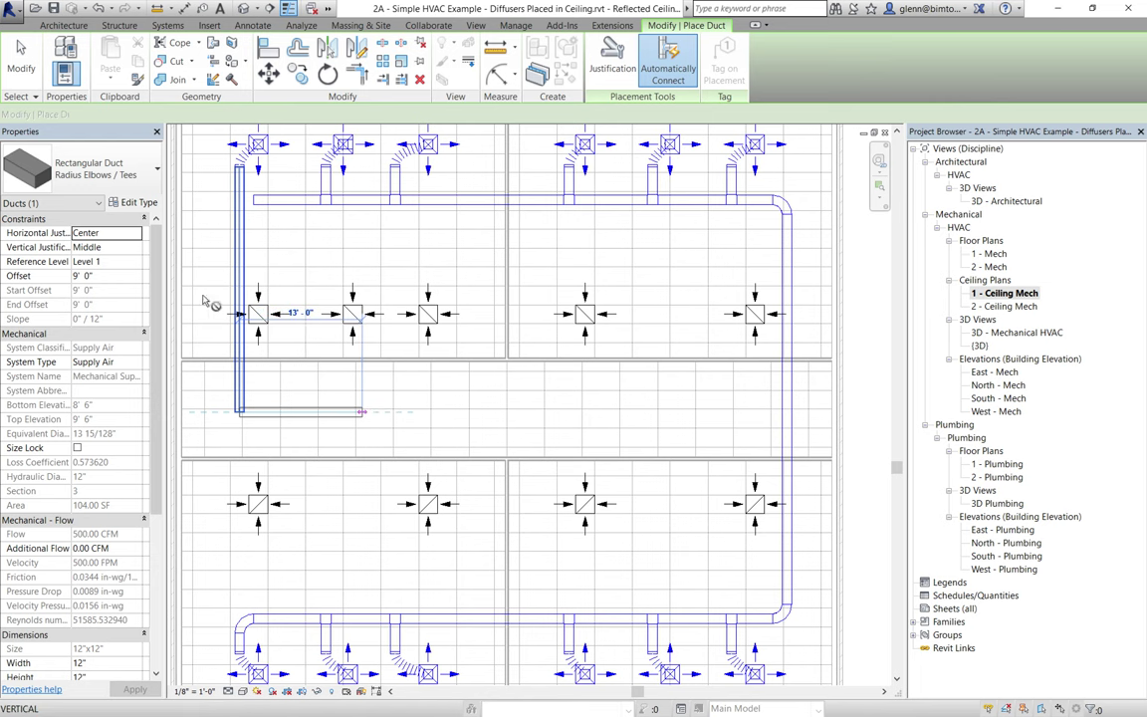
pyautogui.click(22, 64)
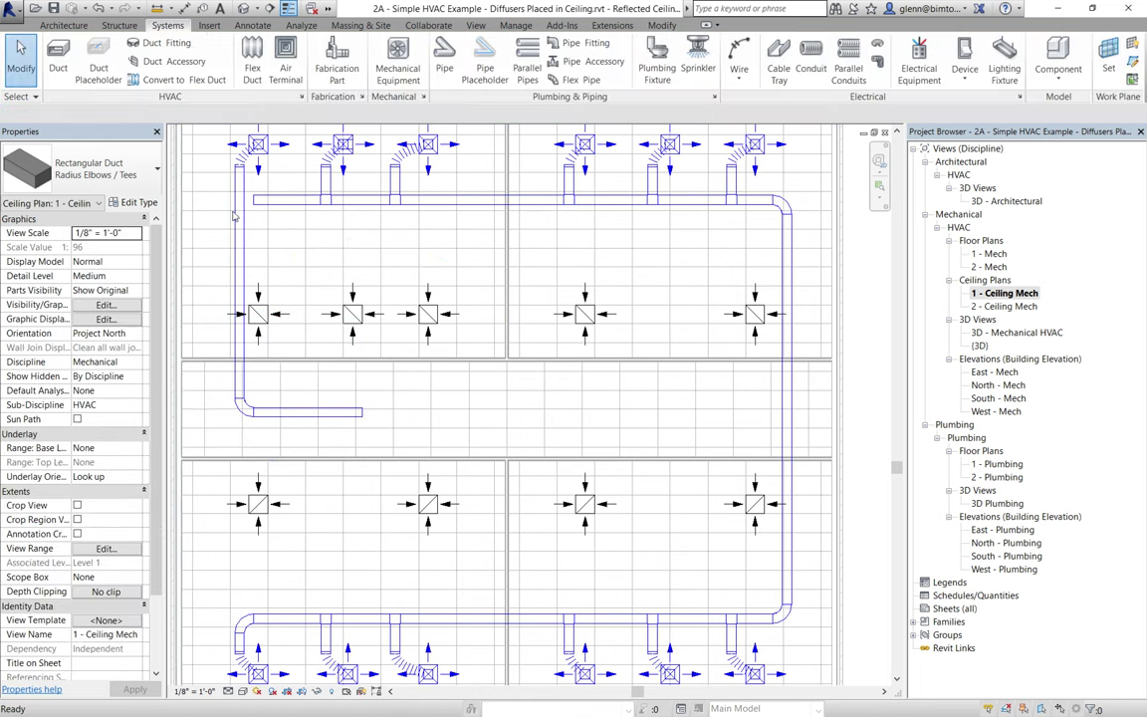
# Check the left vertical duct and its joint with the top main, then preselect the network.
pyautogui.click(278, 204)
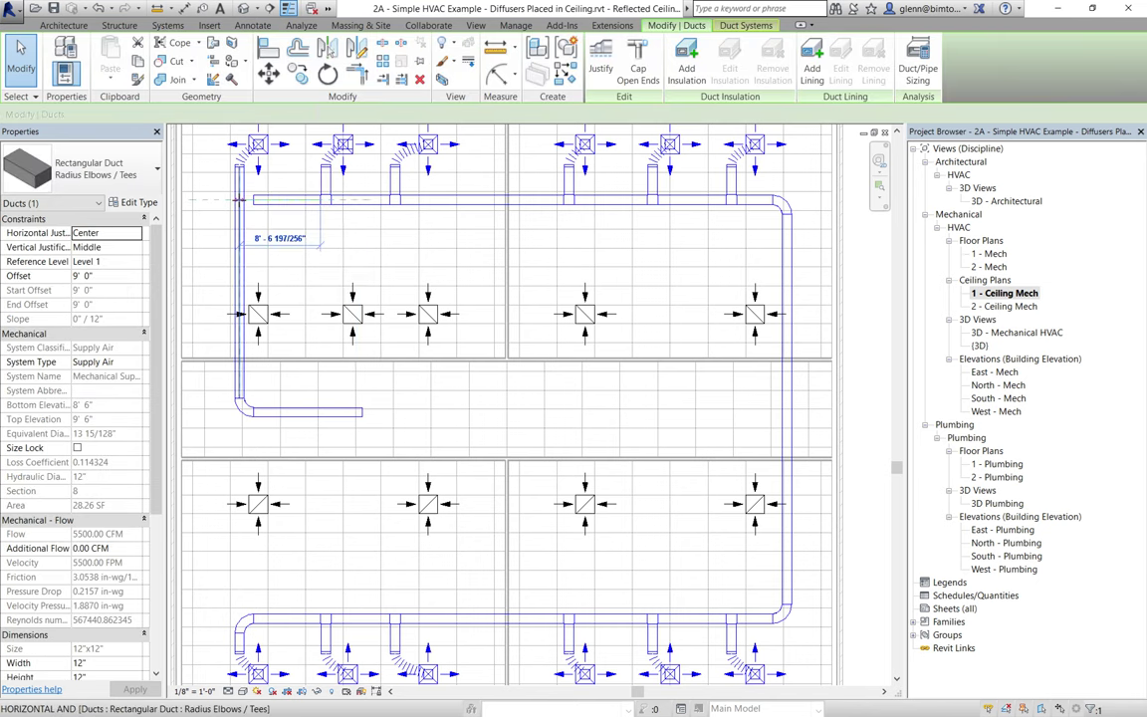
pyautogui.click(218, 182)
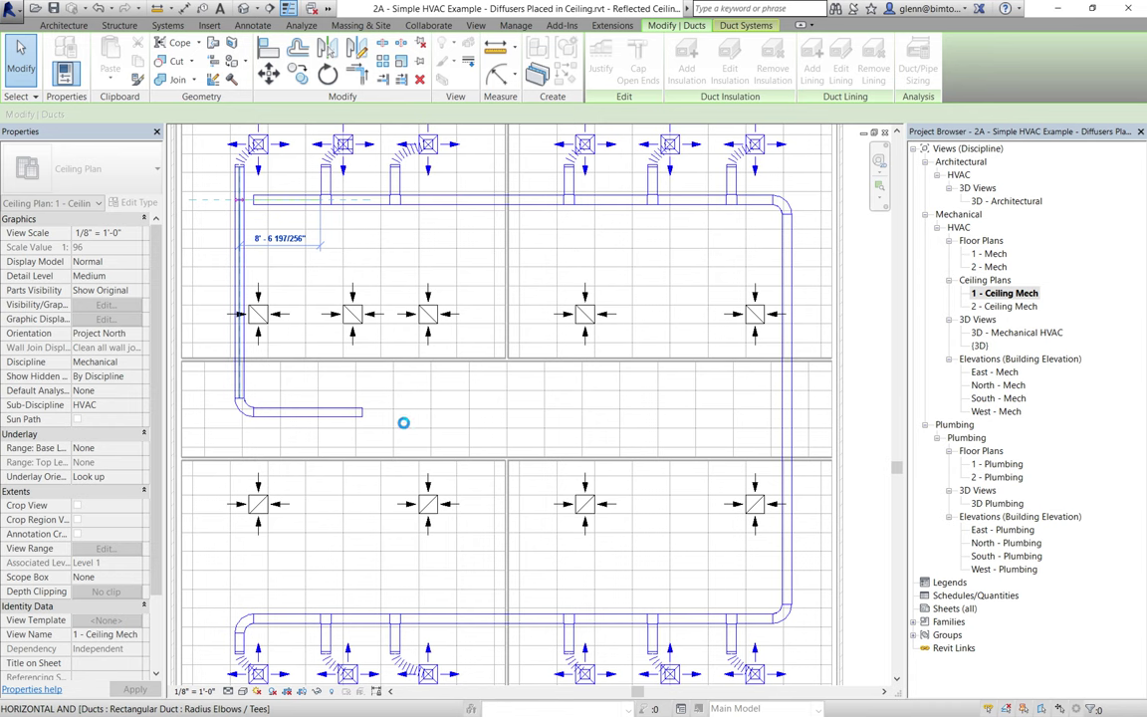
pyautogui.hotkey('ctrl', 'Left')
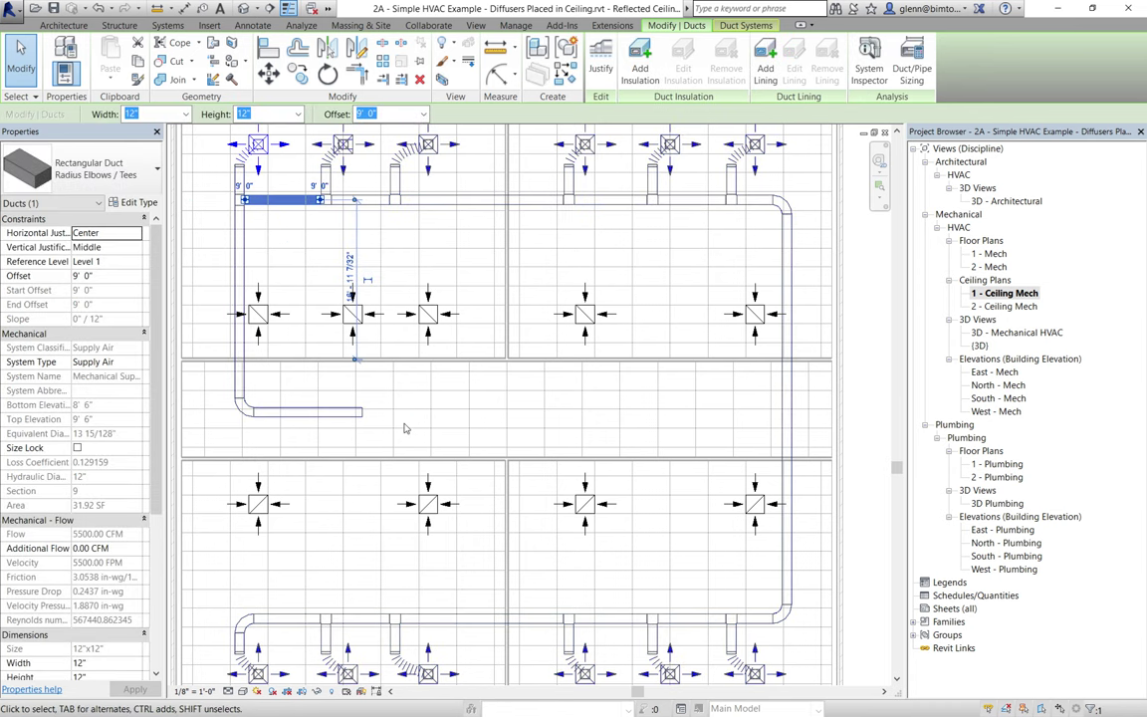
pyautogui.click(433, 432)
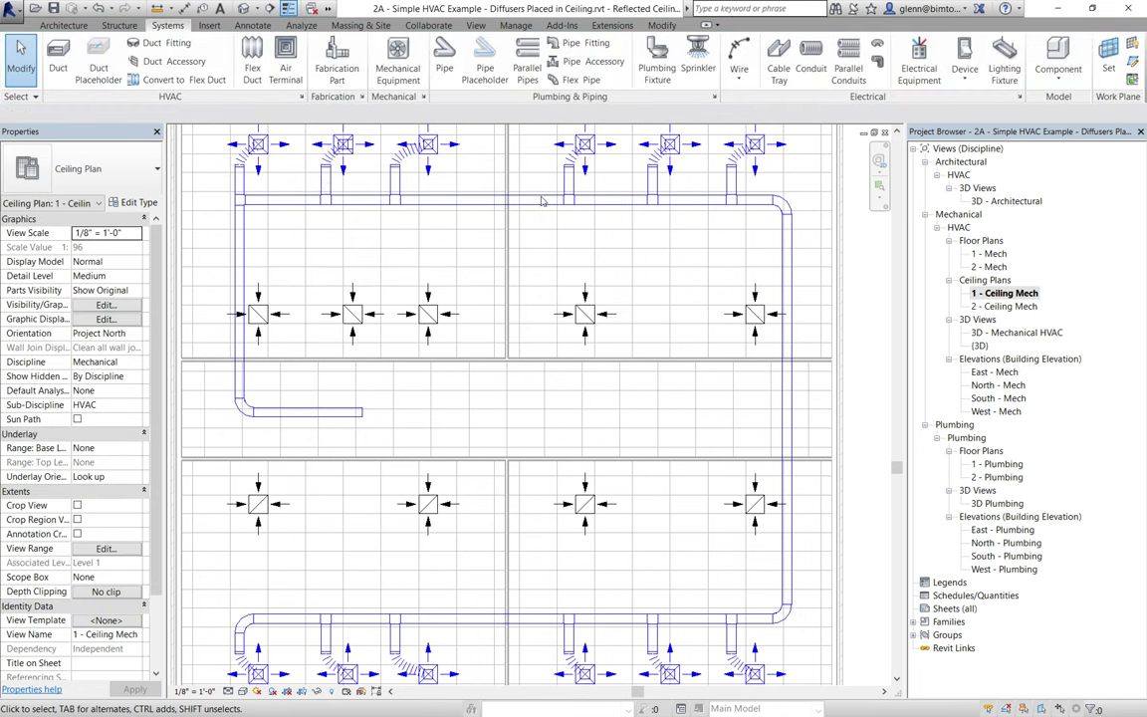
pyautogui.press('Tab')
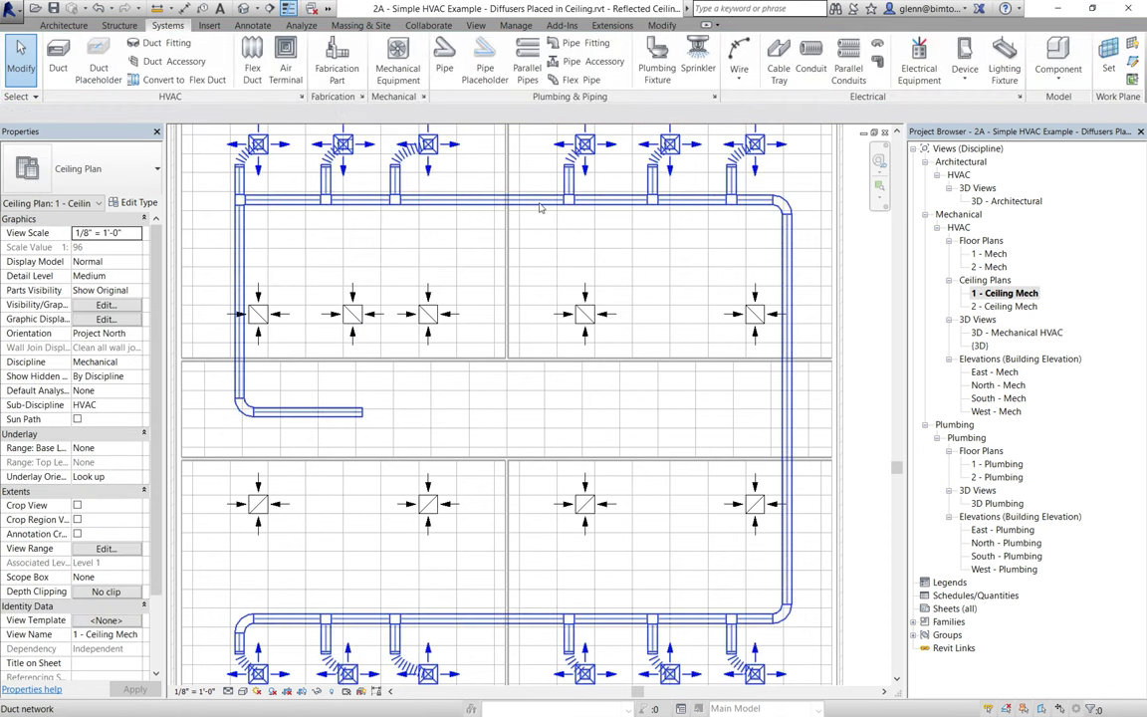
pyautogui.click(539, 207)
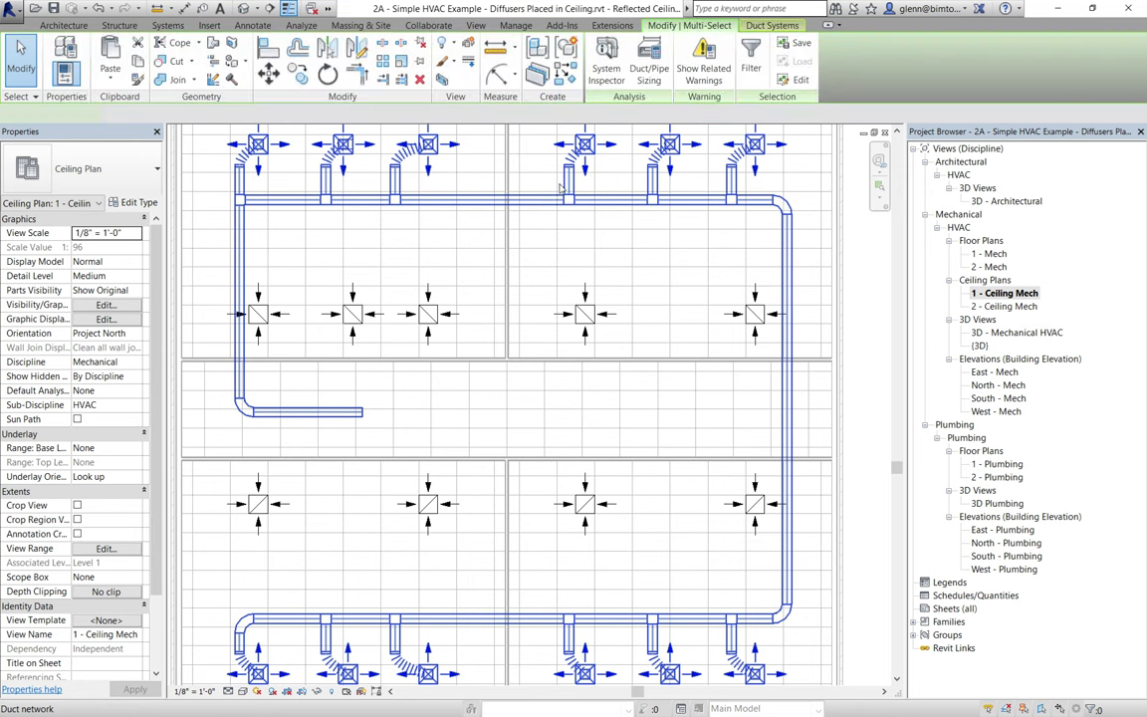
pyautogui.click(648, 70)
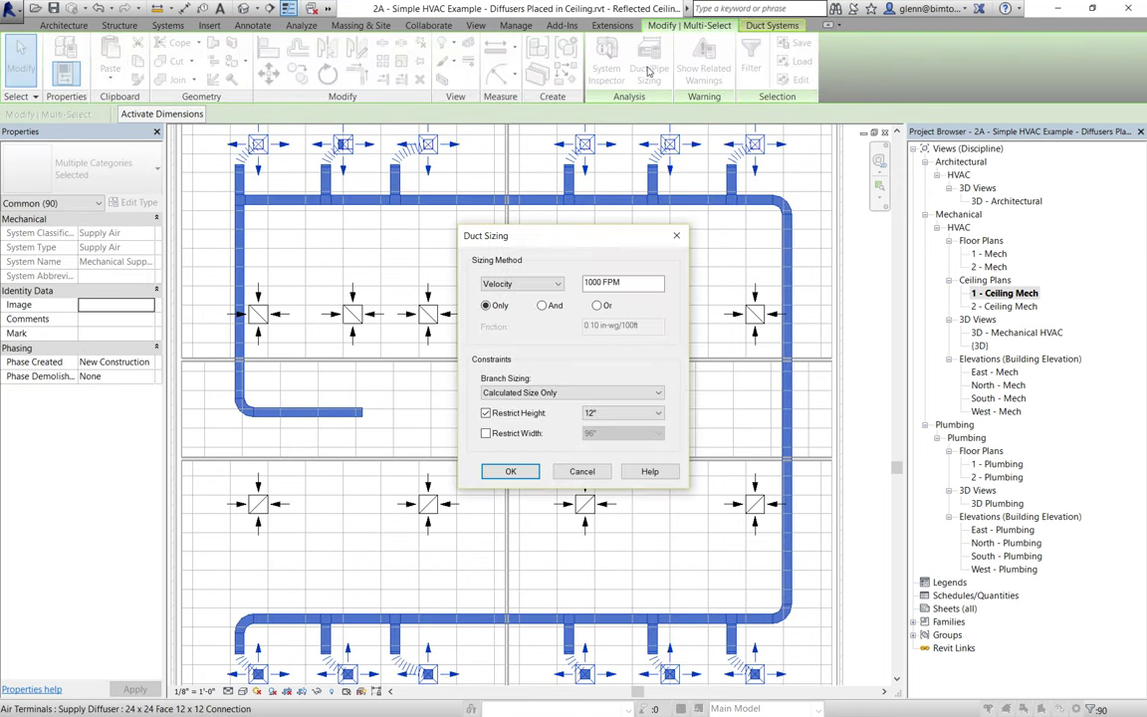
pyautogui.click(511, 471)
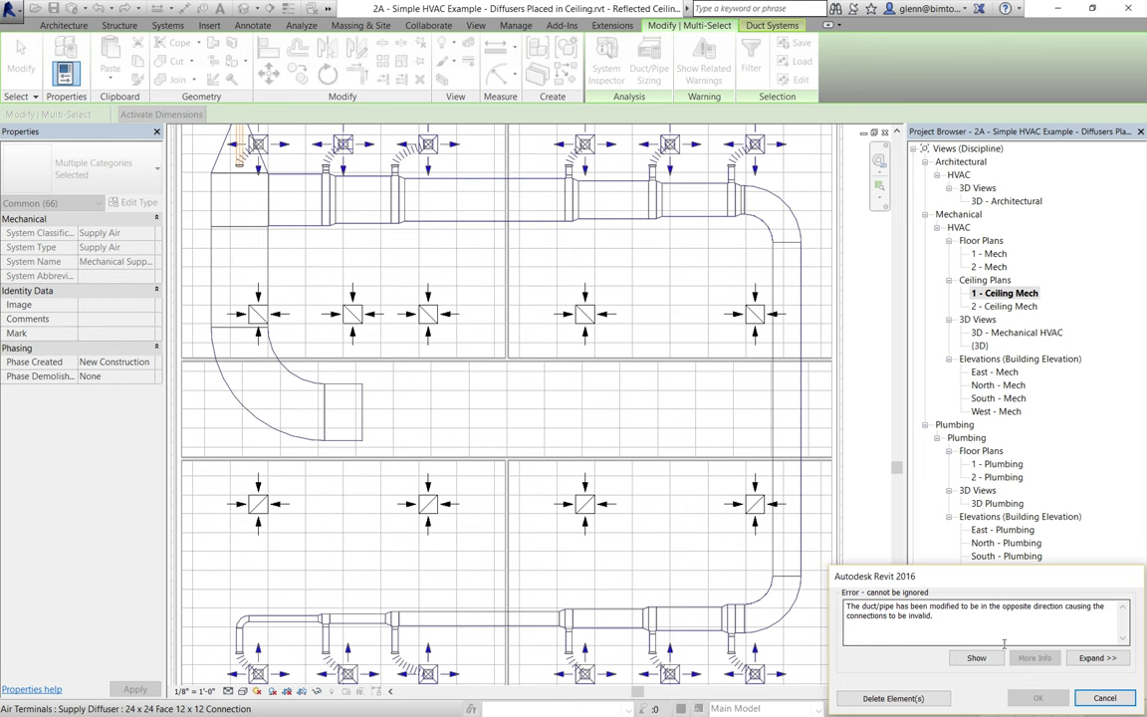
pyautogui.click(1105, 698)
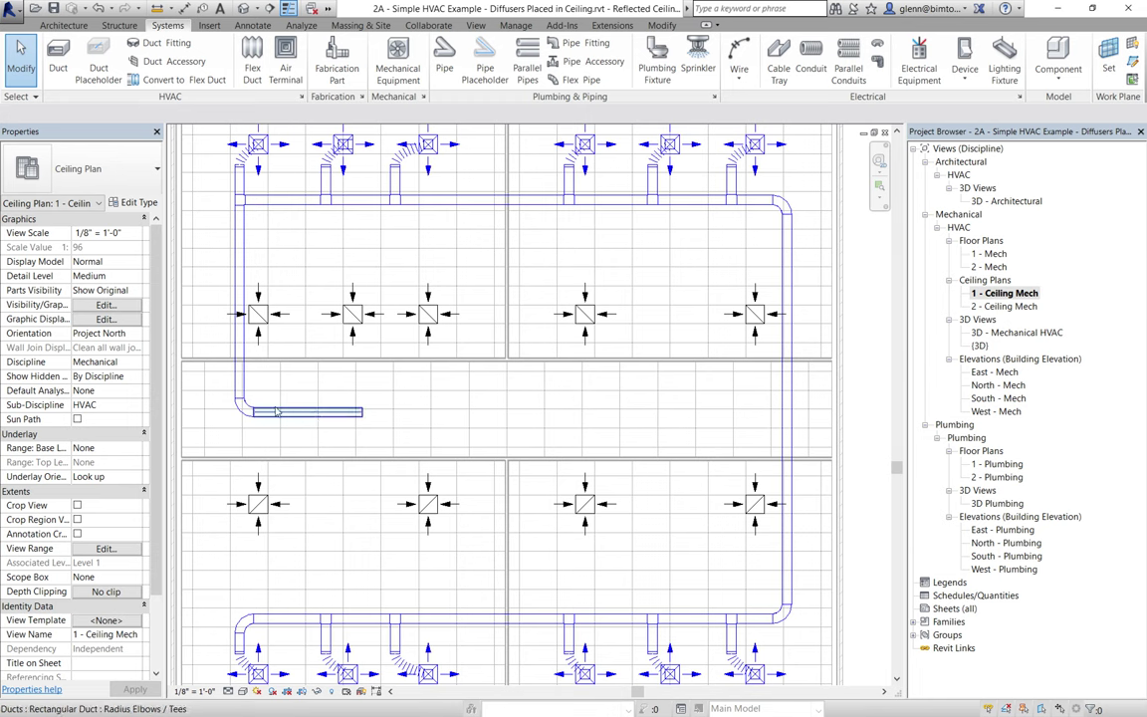
# Delete the left vertical duct, its corridor elbow and the short horizontal corridor duct.
pyautogui.click(239, 233)
pyautogui.press('Delete')
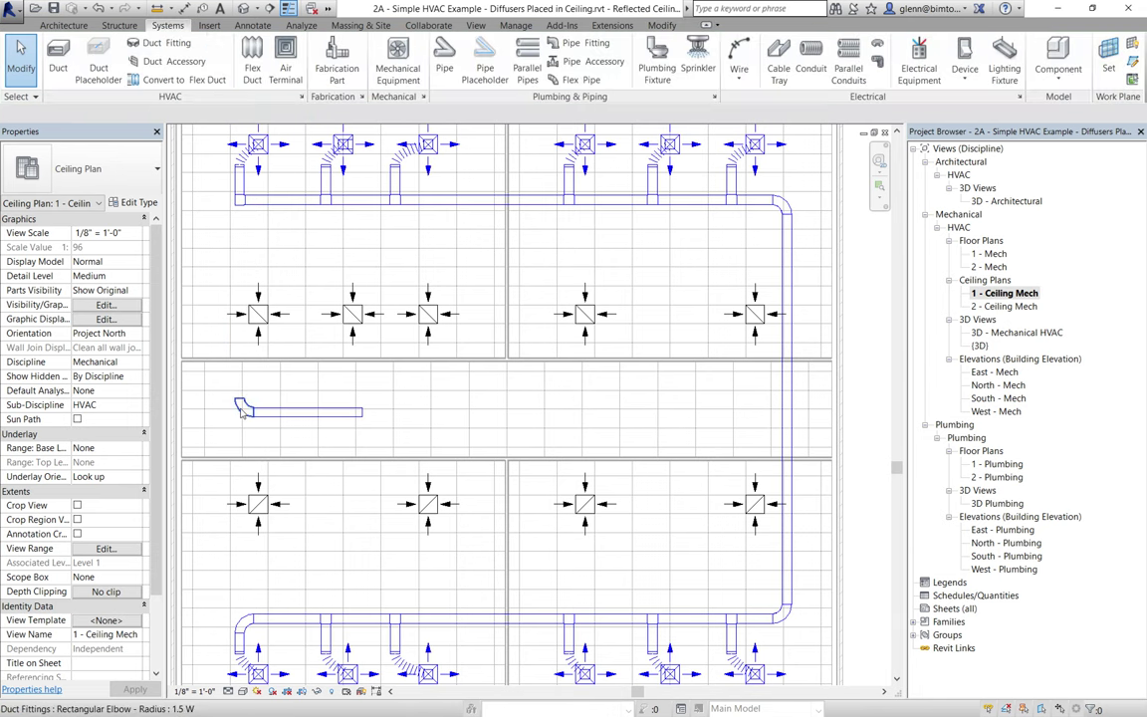
pyautogui.click(242, 410)
pyautogui.press('Delete')
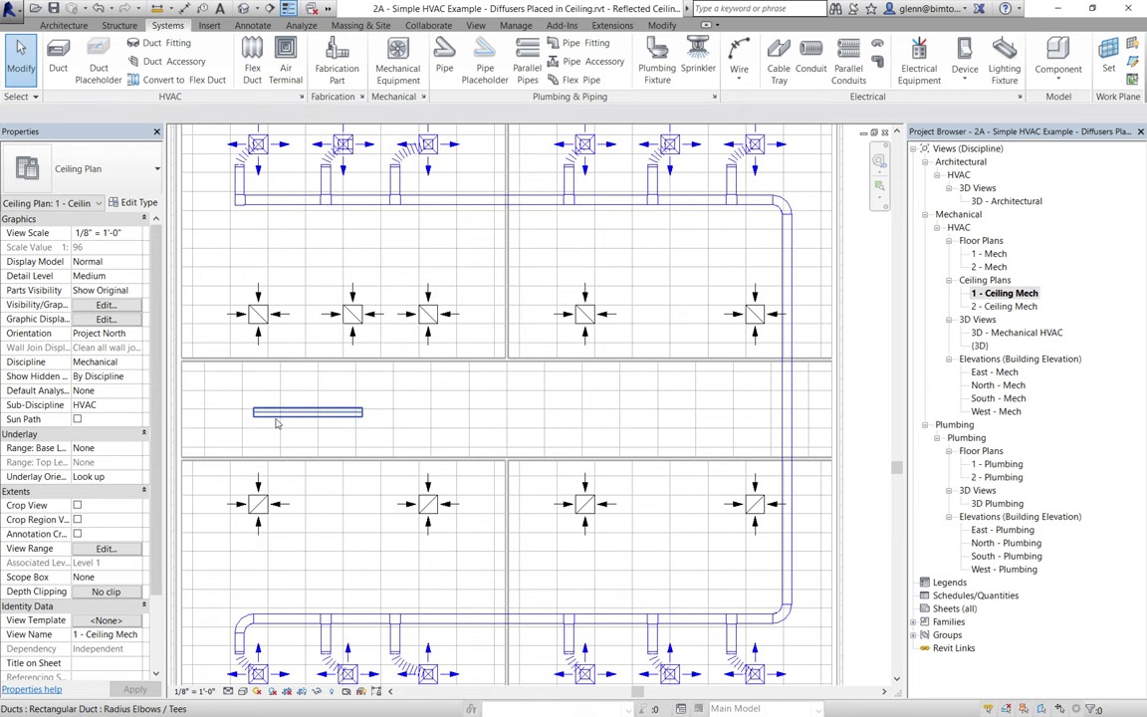
pyautogui.click(277, 422)
pyautogui.press('Delete')
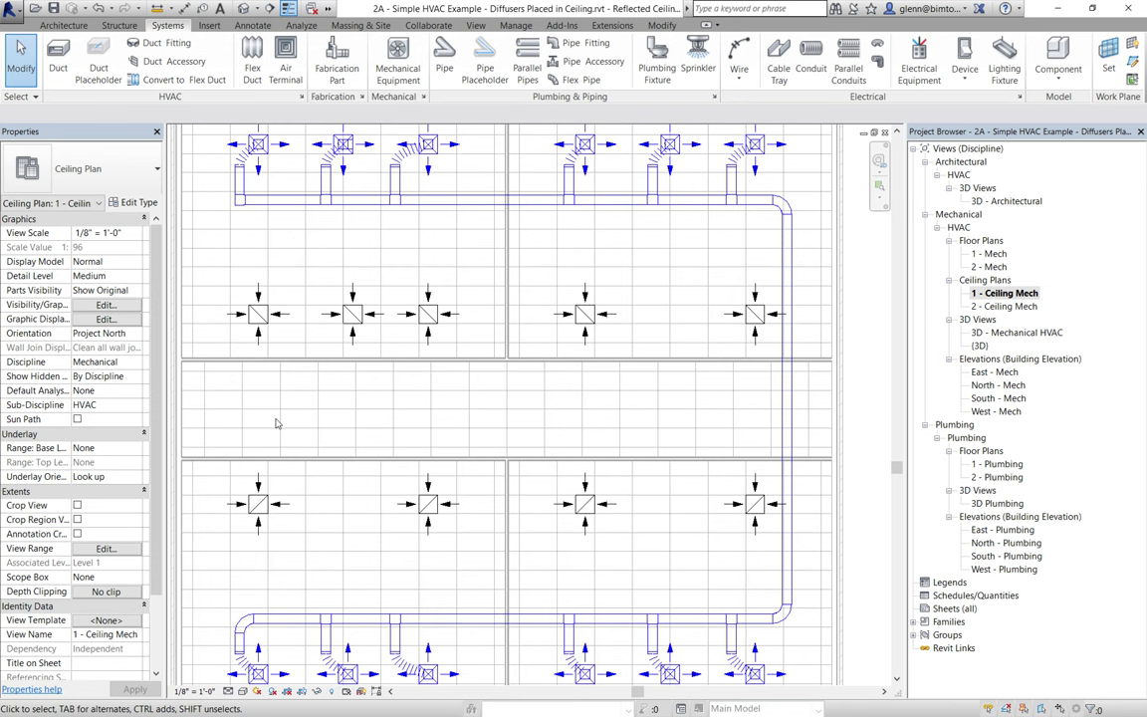
# Draw a central vertical trunk duct from the top main down to the bottom main.
pyautogui.click(57, 58)
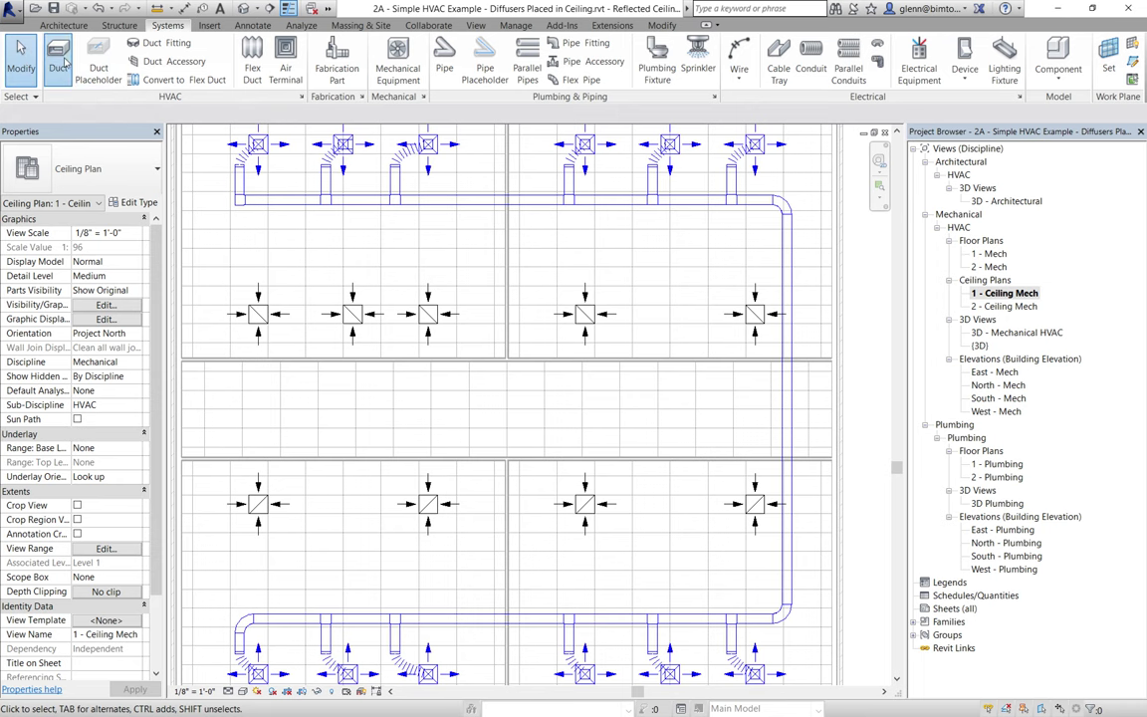
pyautogui.click(506, 200)
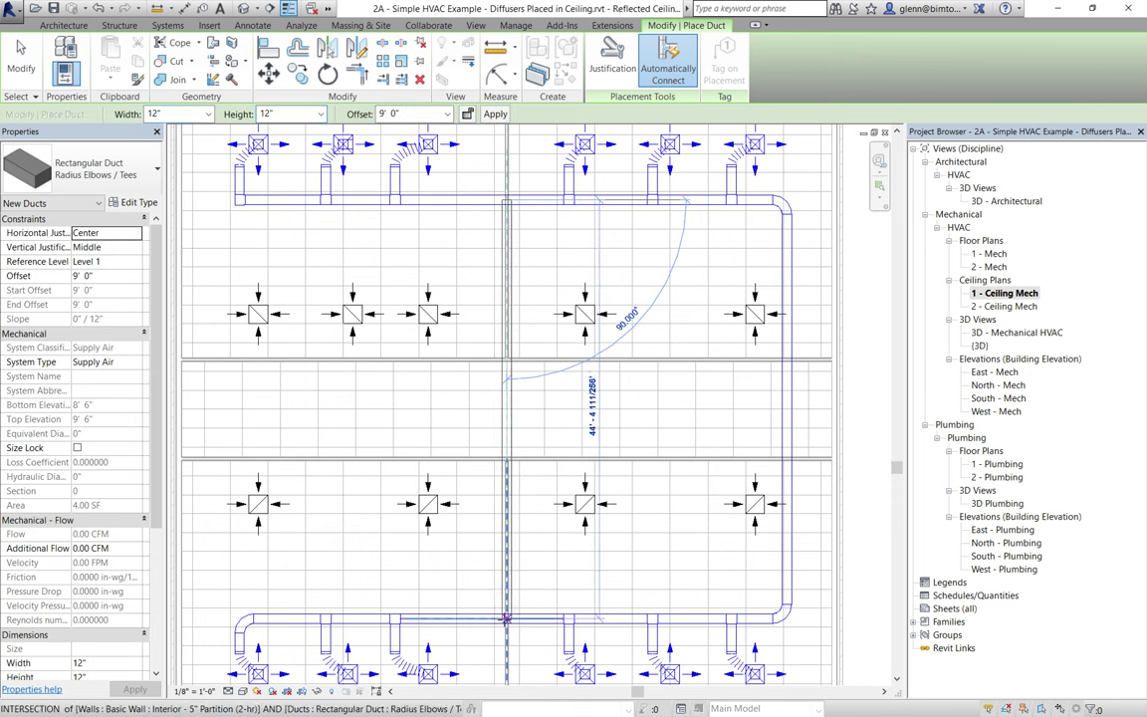
pyautogui.click(506, 619)
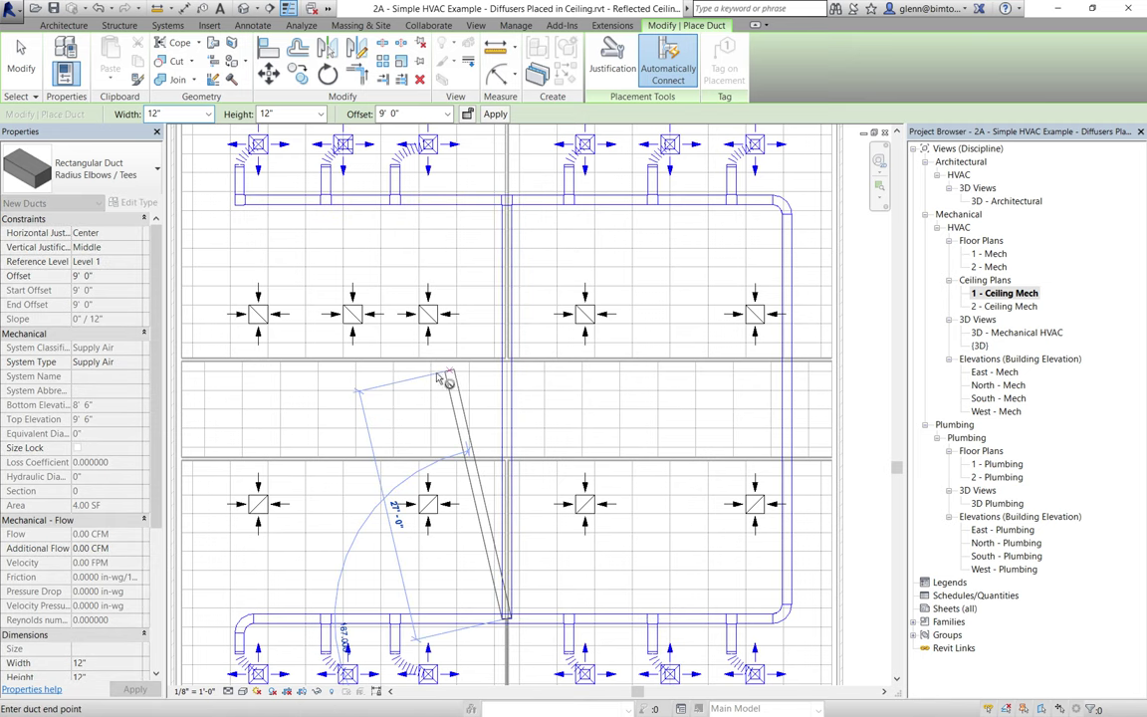
pyautogui.press('Escape')
pyautogui.press('Escape')
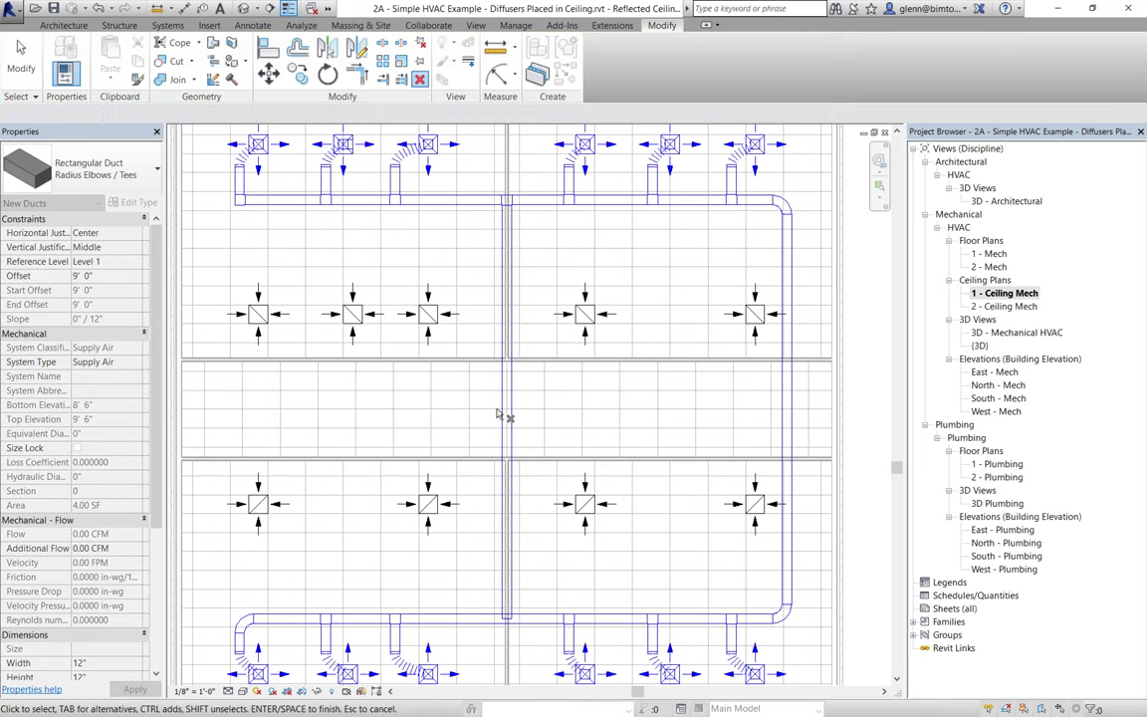
# Add a short horizontal stub off the central trunk and select the right-side riser.
pyautogui.click(82, 26)
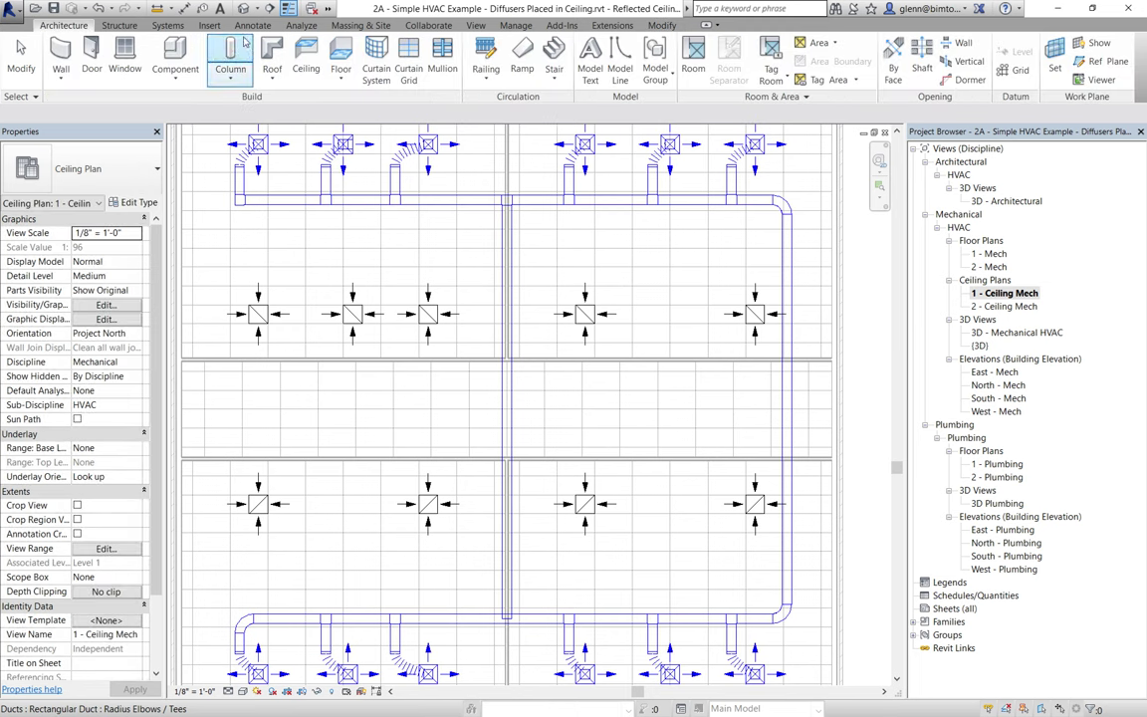
pyautogui.click(169, 26)
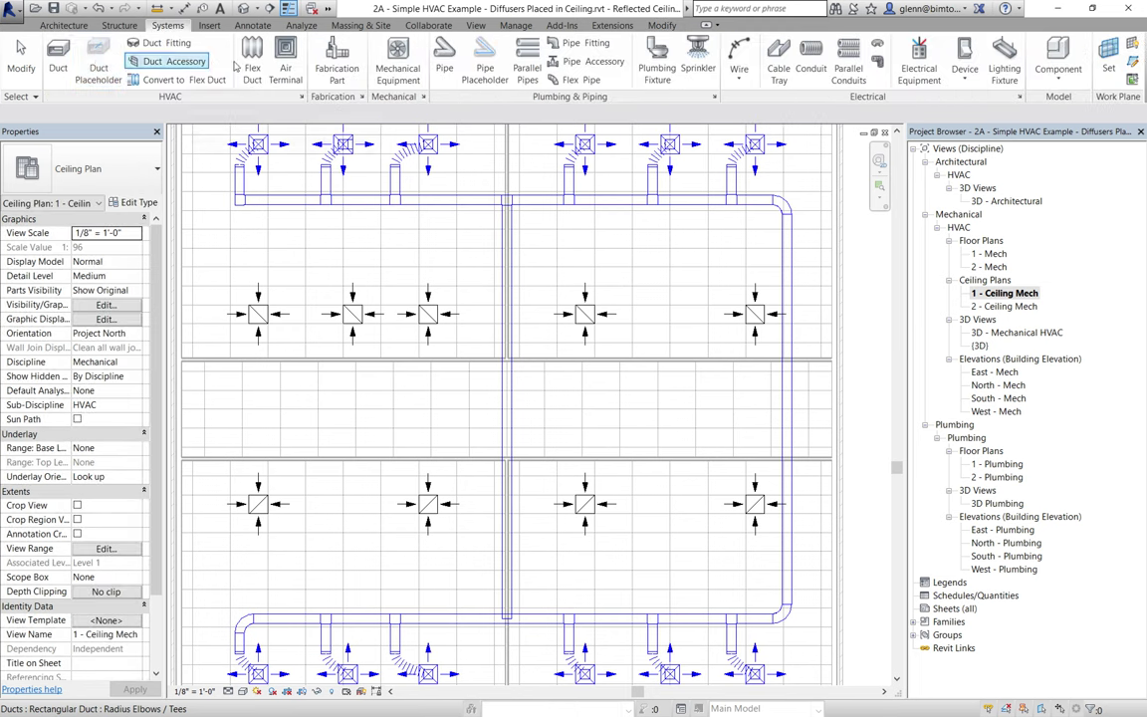
pyautogui.click(68, 56)
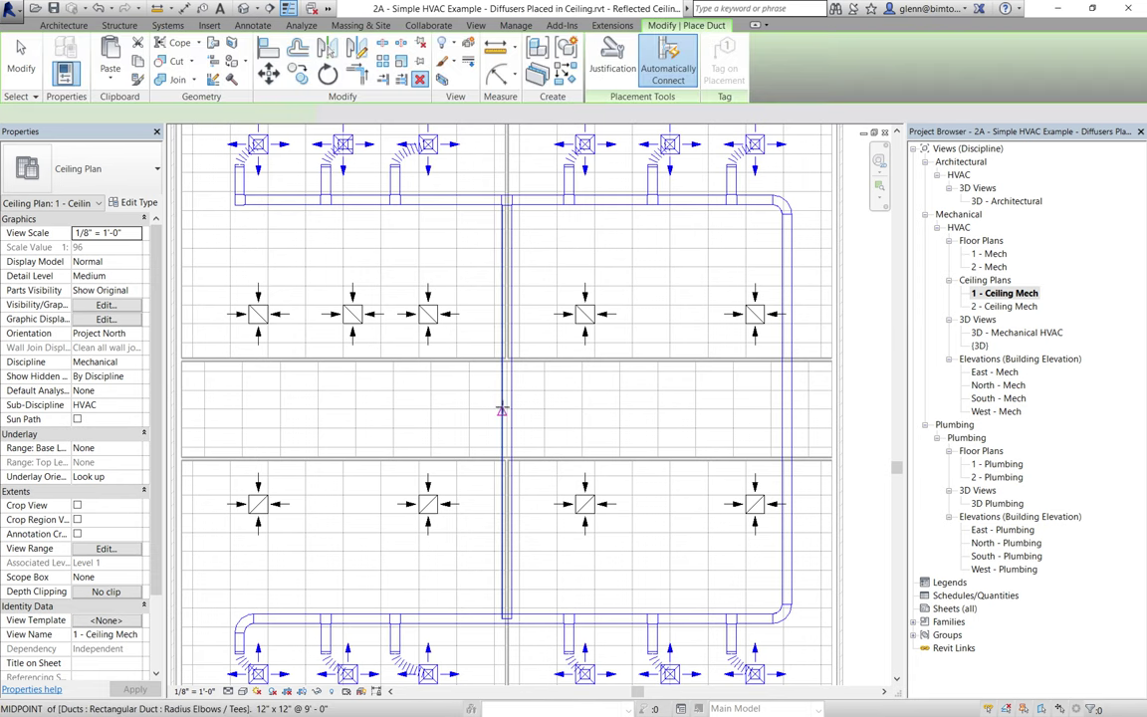
pyautogui.click(504, 410)
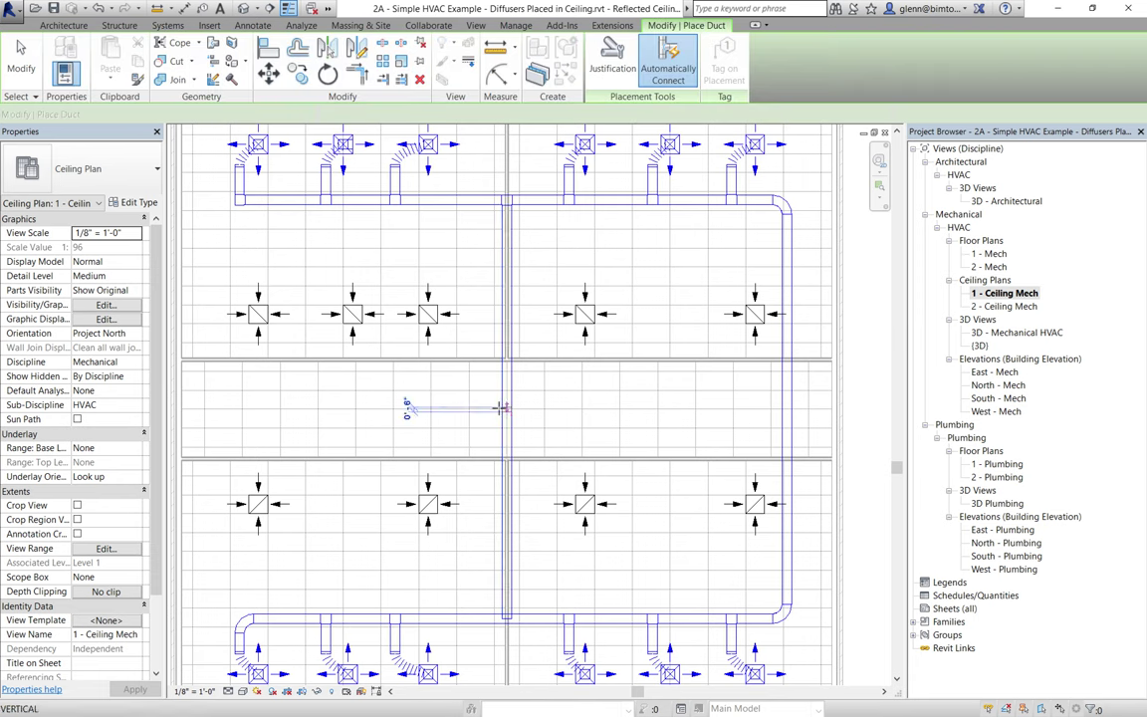
pyautogui.click(441, 411)
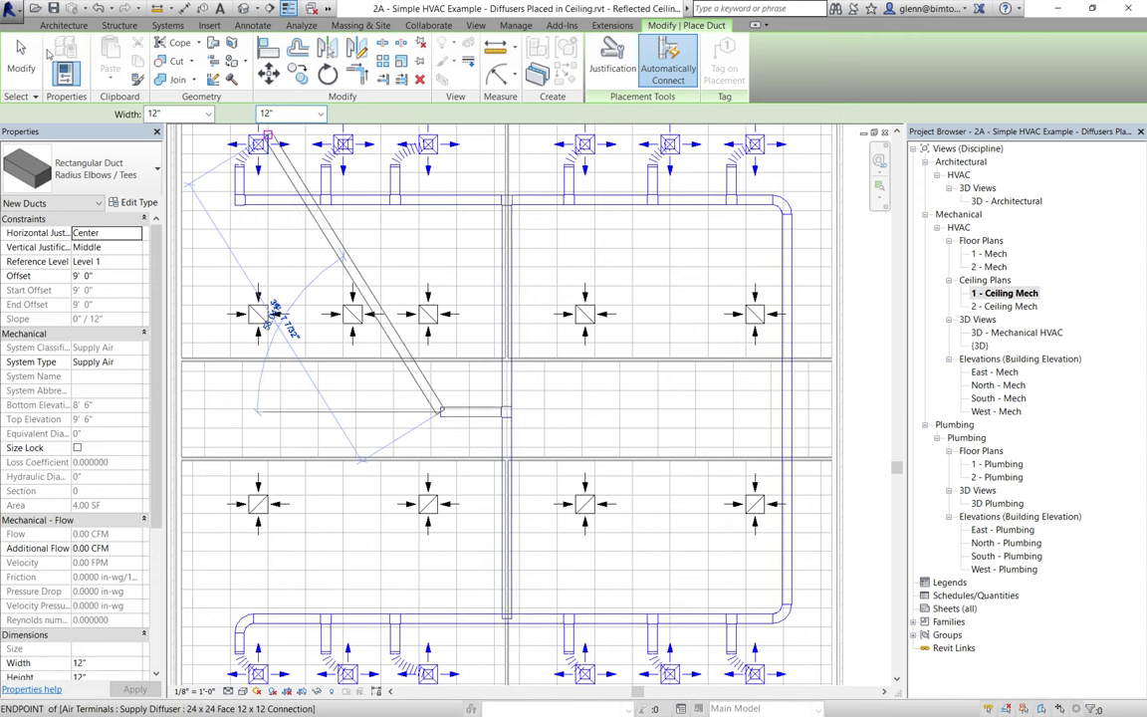
pyautogui.press('Escape')
pyautogui.press('Escape')
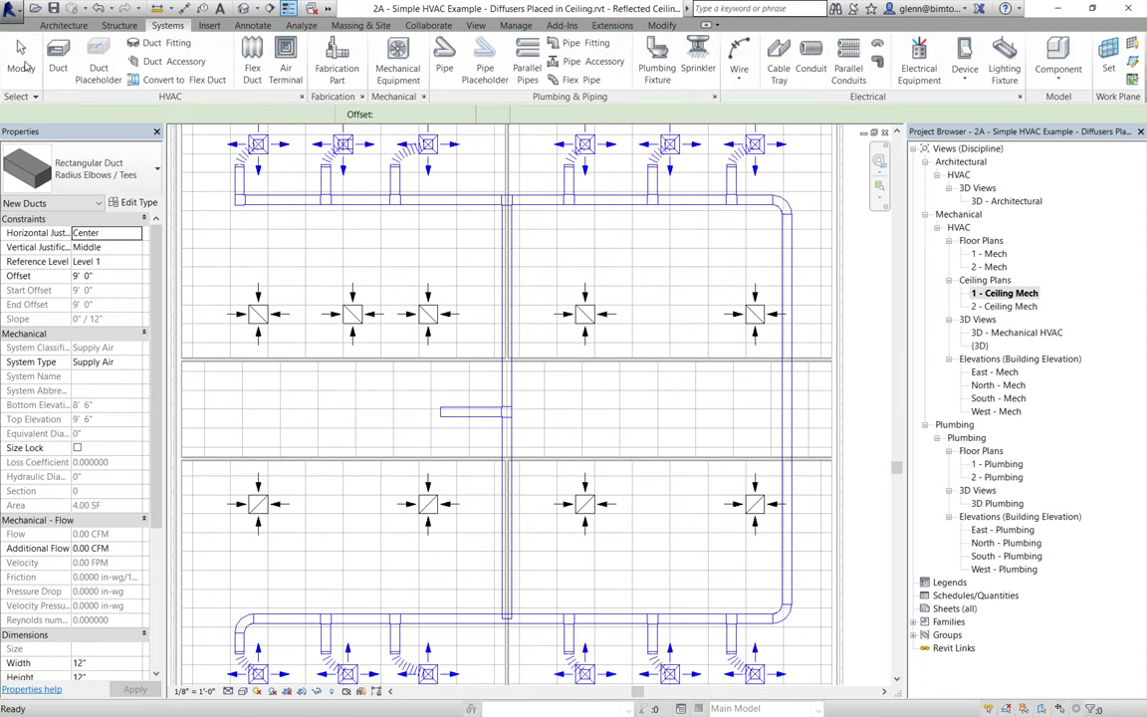
pyautogui.click(786, 263)
# Delete the right riser plus the leftover top-right and bottom-right elbows and stubs.
pyautogui.press('Delete')
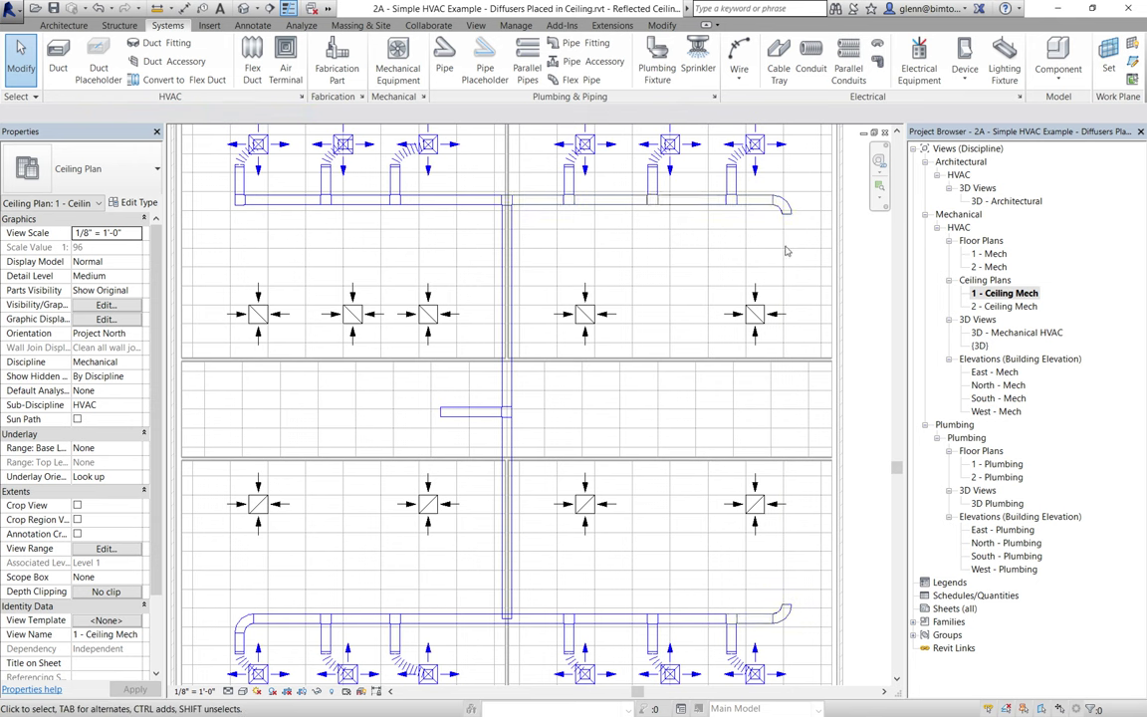
pyautogui.click(772, 202)
pyautogui.press('Delete')
pyautogui.click(765, 202)
pyautogui.press('Delete')
pyautogui.moveTo(761, 202); pyautogui.dragTo(785, 611)
pyautogui.click(785, 614)
pyautogui.press('Delete')
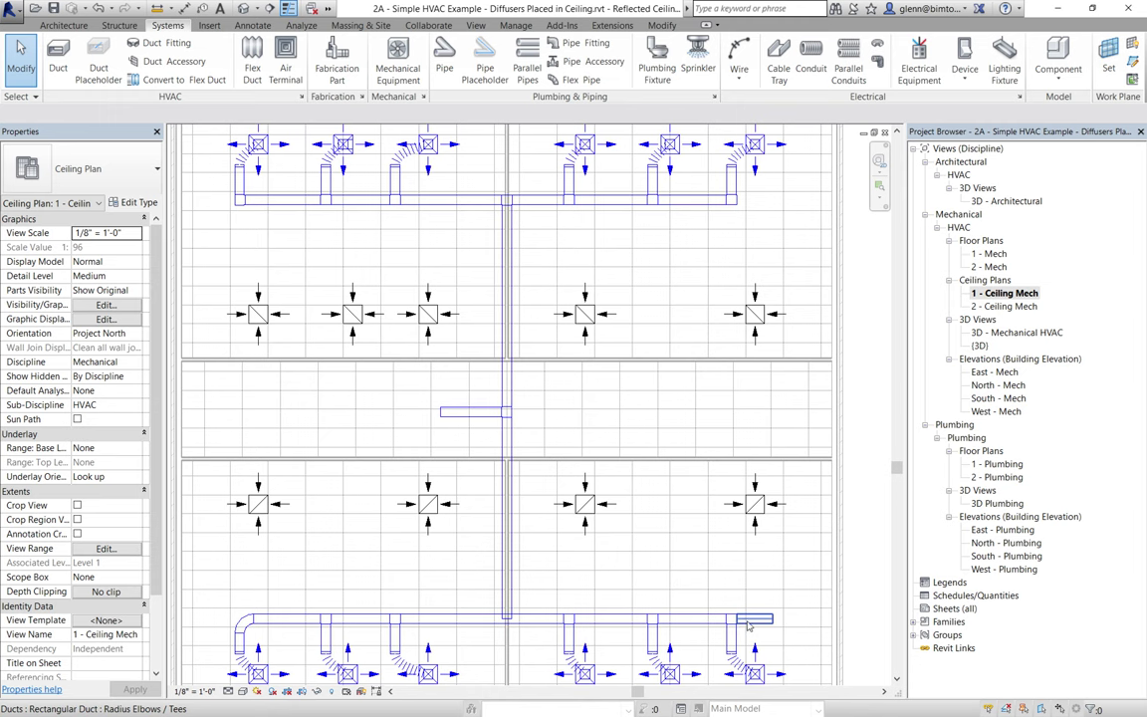
pyautogui.click(754, 620)
pyautogui.press('Delete')
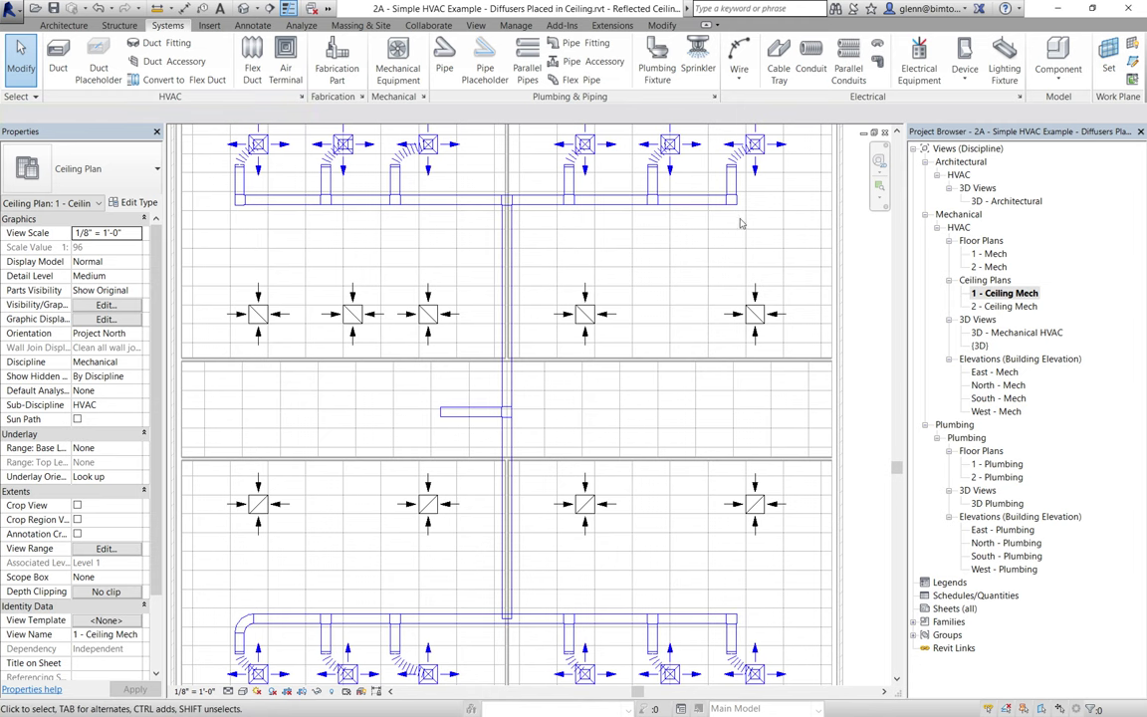
# Replace the top main's right-end tee with an elbow into its last diffuser drop.
pyautogui.click(734, 208)
pyautogui.press('Delete')
pyautogui.click(737, 196)
pyautogui.click(737, 196)
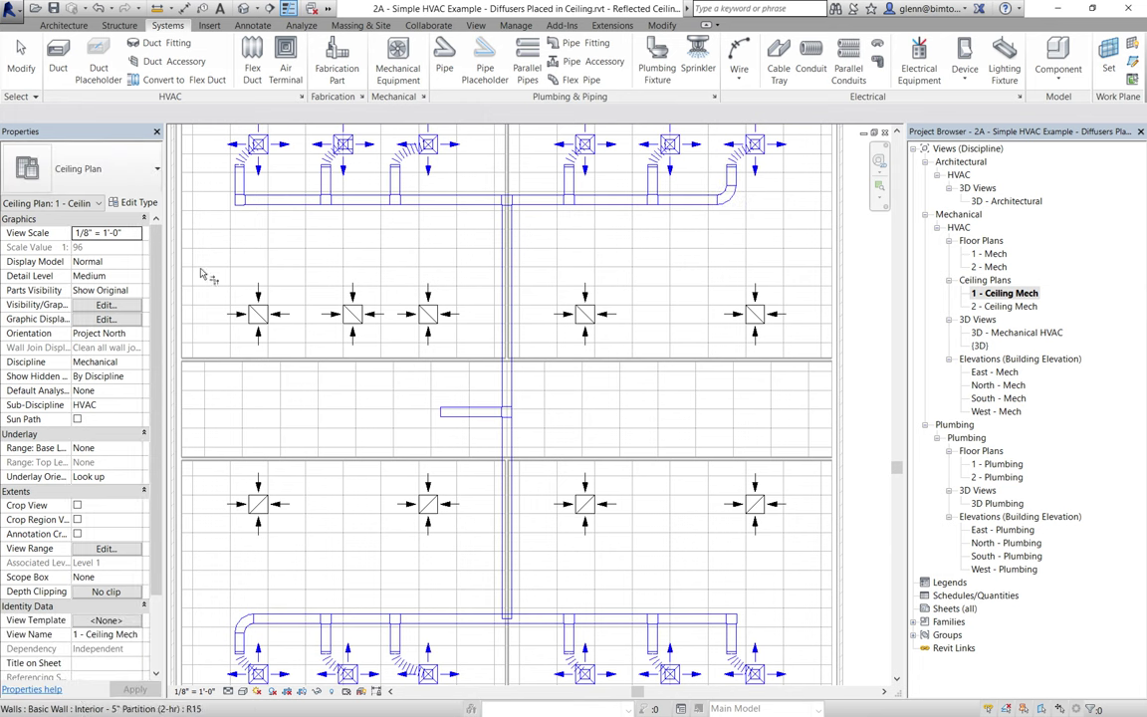
pyautogui.press('Escape')
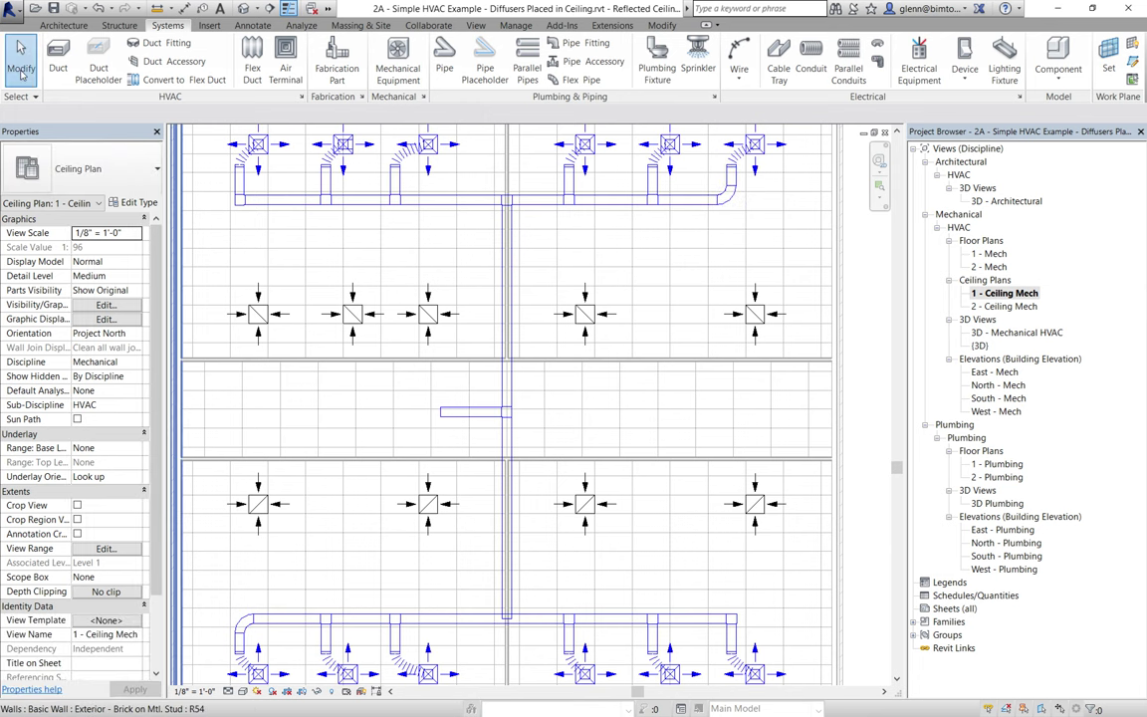
# Delete the bottom main's right-end tee, then undo to restore the tee and drop.
pyautogui.click(737, 623)
pyautogui.press('Delete')
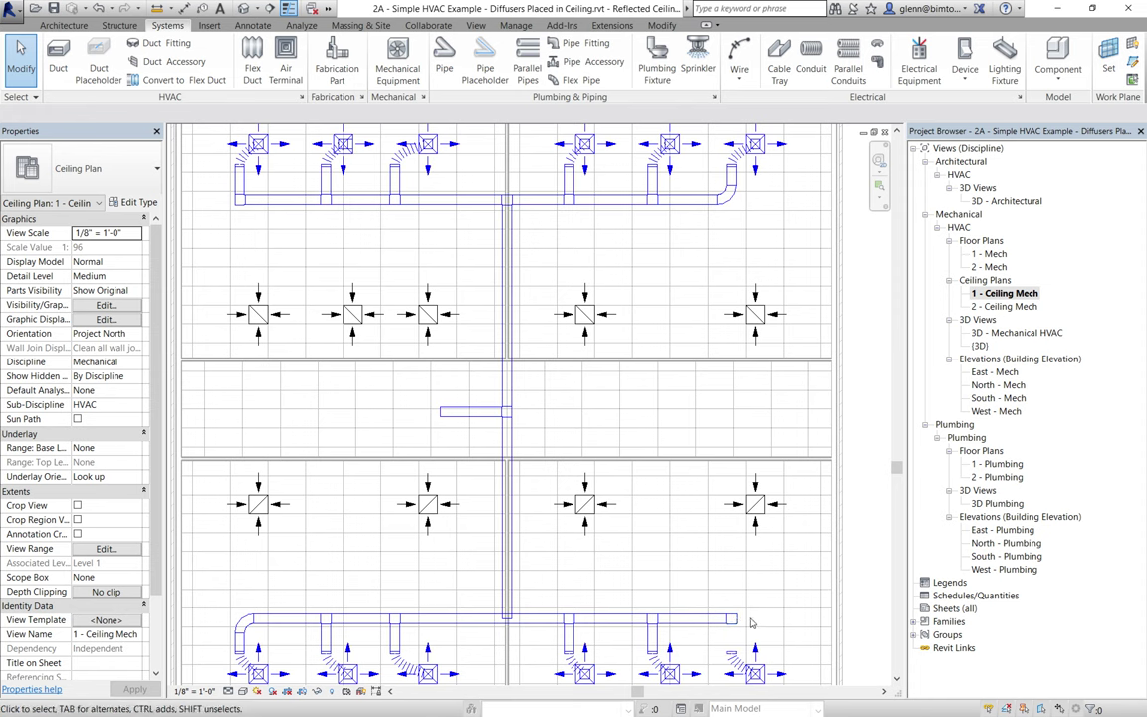
pyautogui.hotkey('ctrl', 'z')
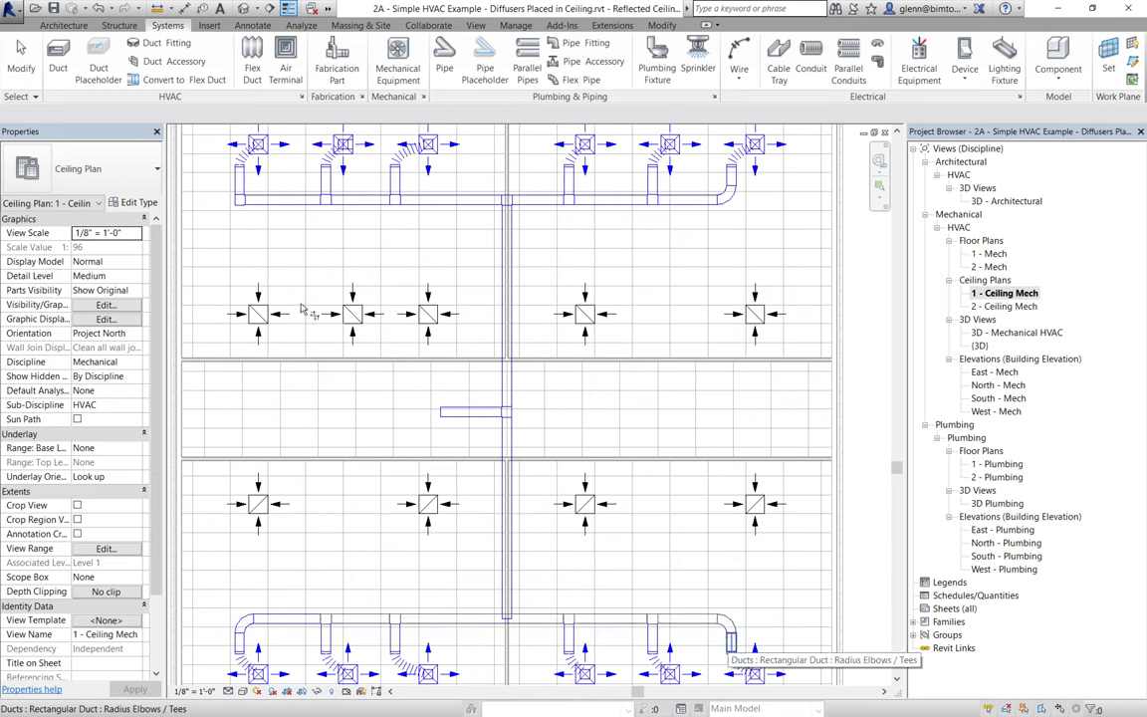
pyautogui.press('t')
pyautogui.press('r')
pyautogui.click(22, 45)
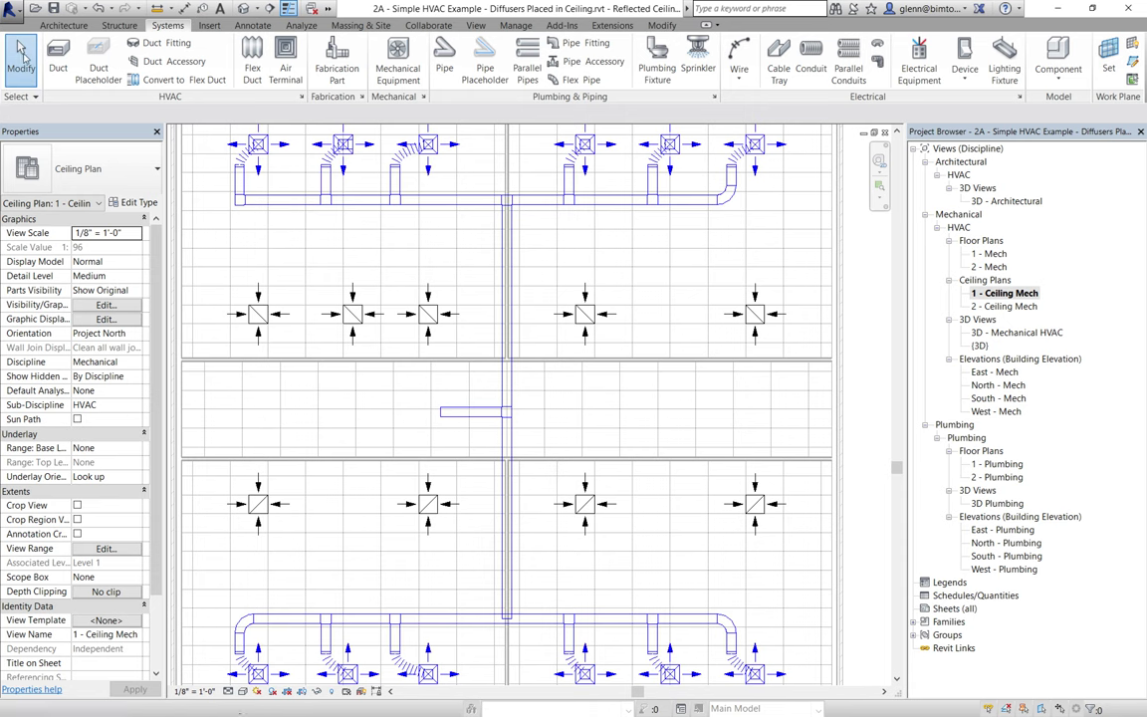
# Swap the top main's left-end tee for an elbow joining the first diffuser drop.
pyautogui.click(240, 204)
pyautogui.press('Escape')
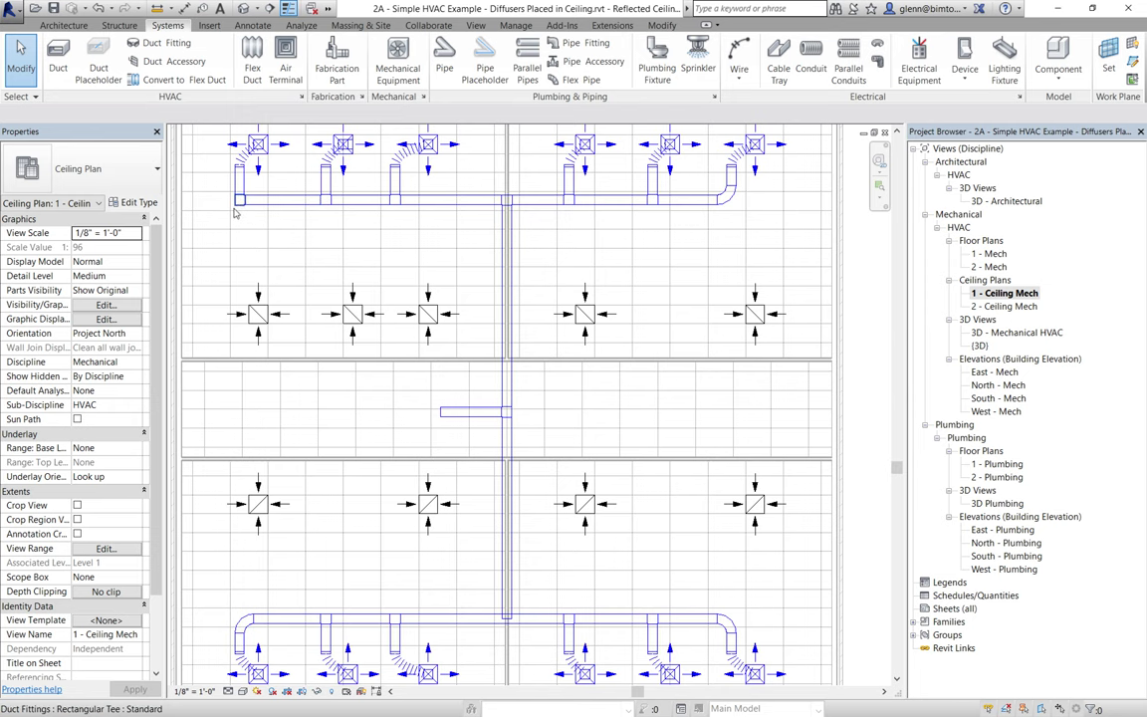
pyautogui.click(239, 210)
pyautogui.press('Delete')
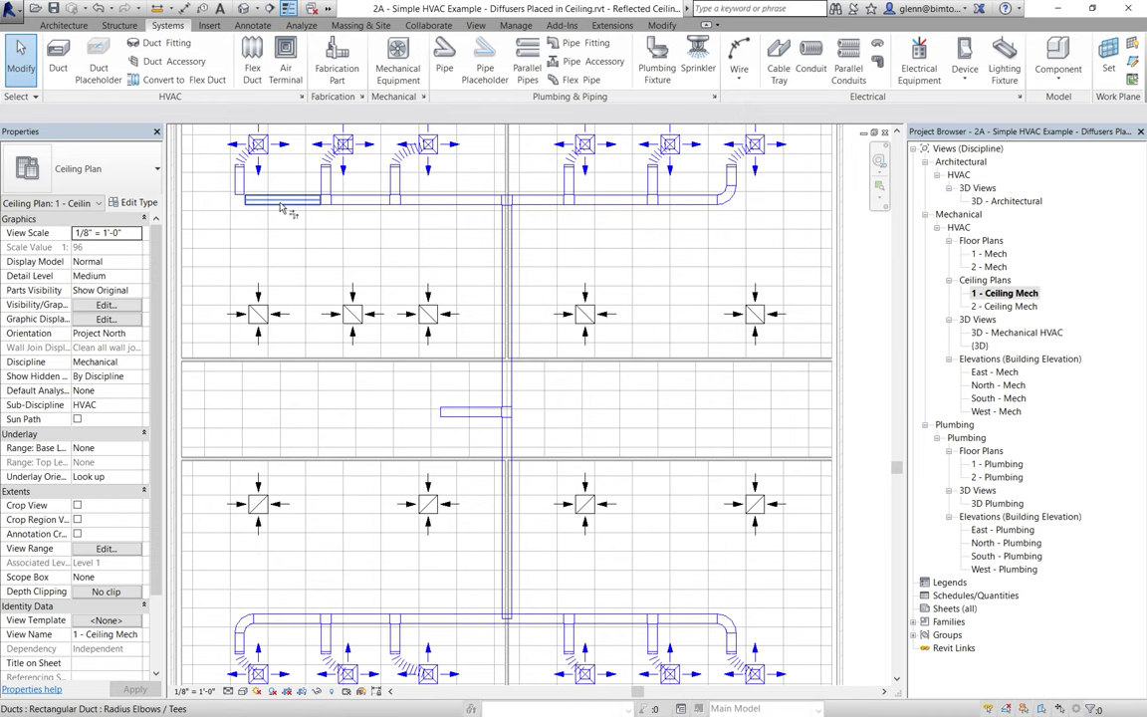
pyautogui.click(239, 183)
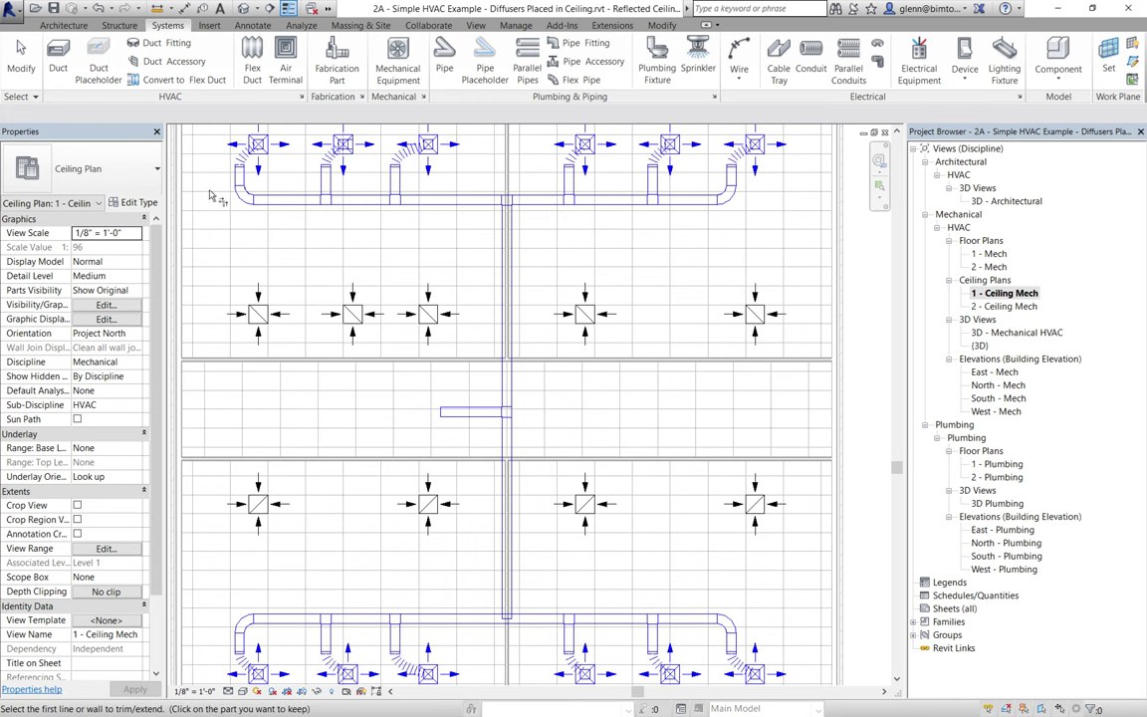
pyautogui.click(22, 58)
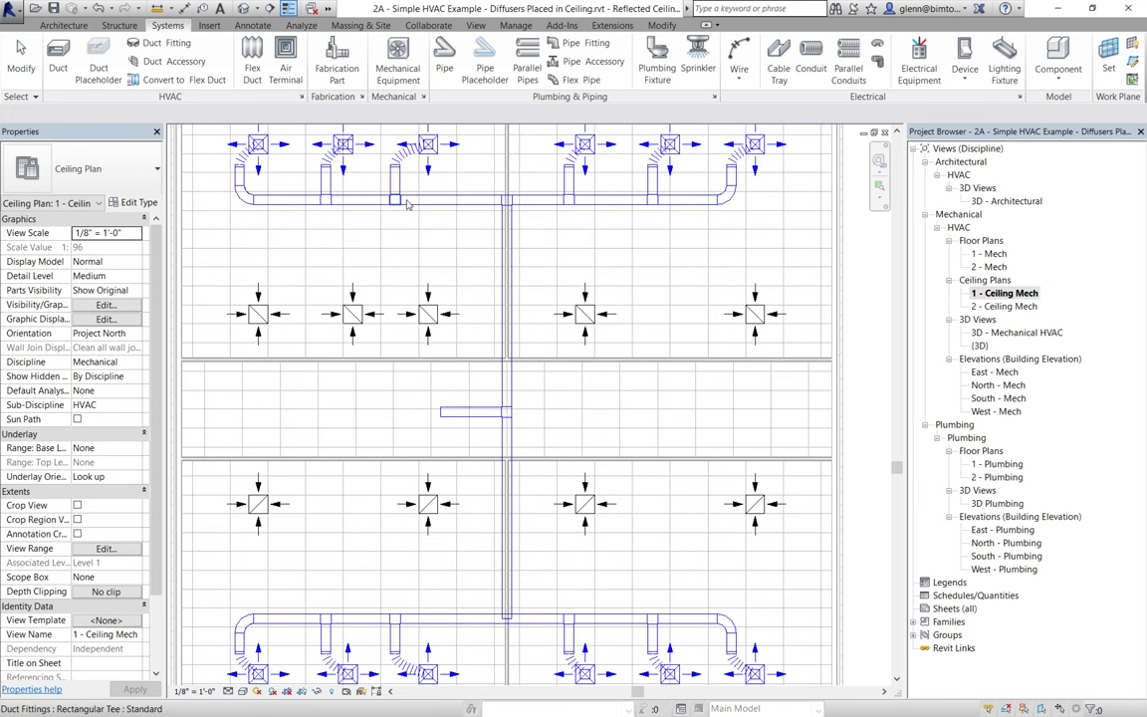
pyautogui.press('Tab')
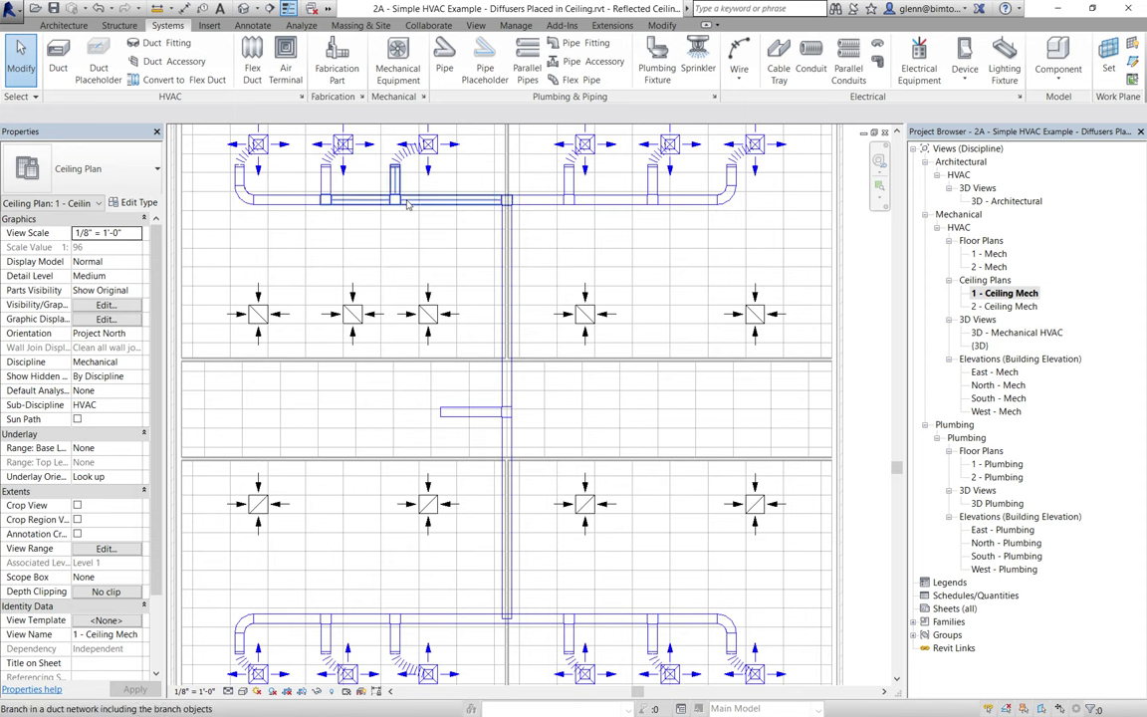
# Select the entire supply duct network to check it, then clear the selection.
pyautogui.click(407, 203)
pyautogui.press('Tab')
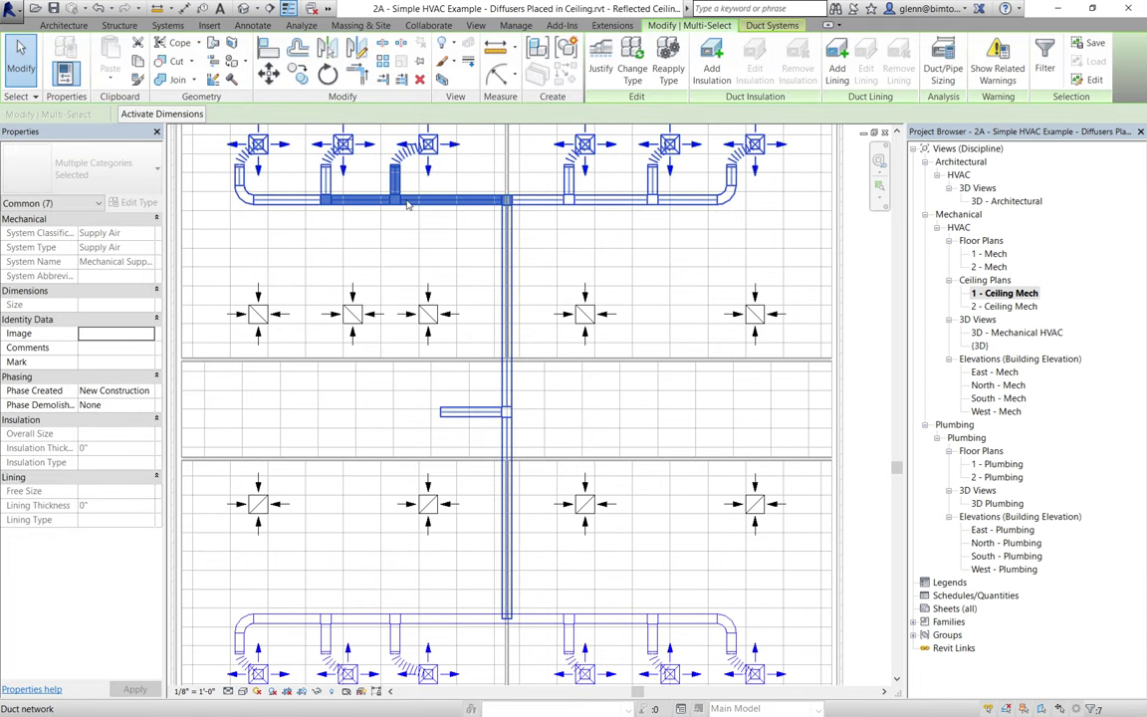
pyautogui.click(407, 203)
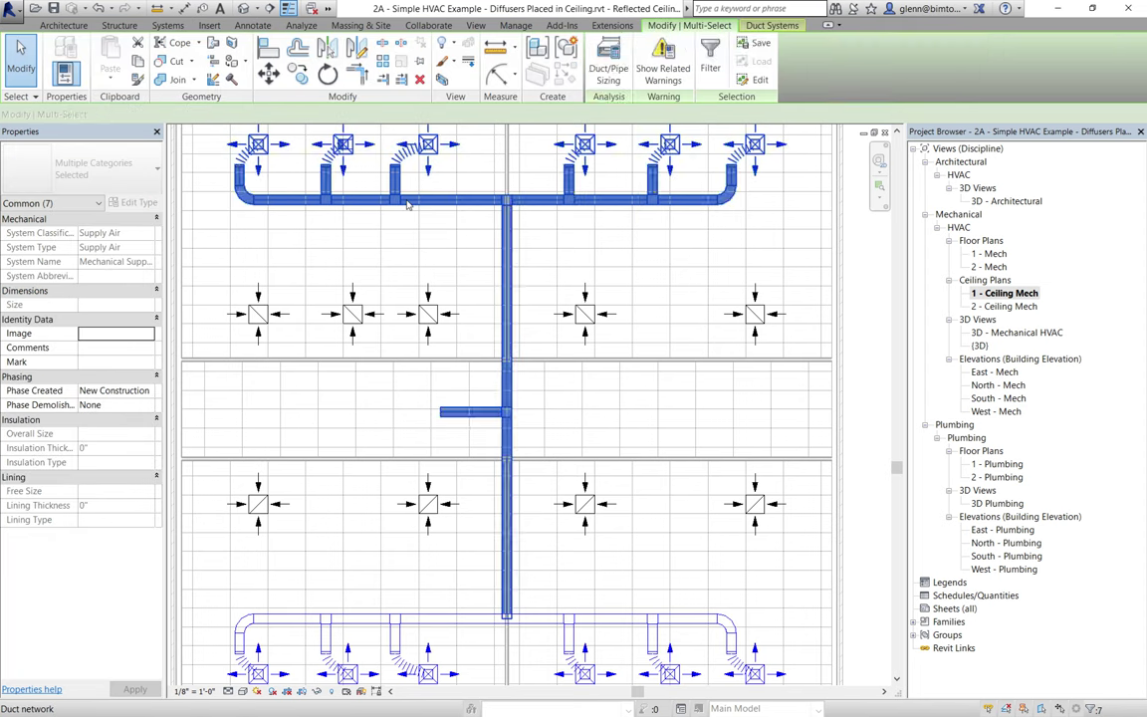
pyautogui.click(559, 521)
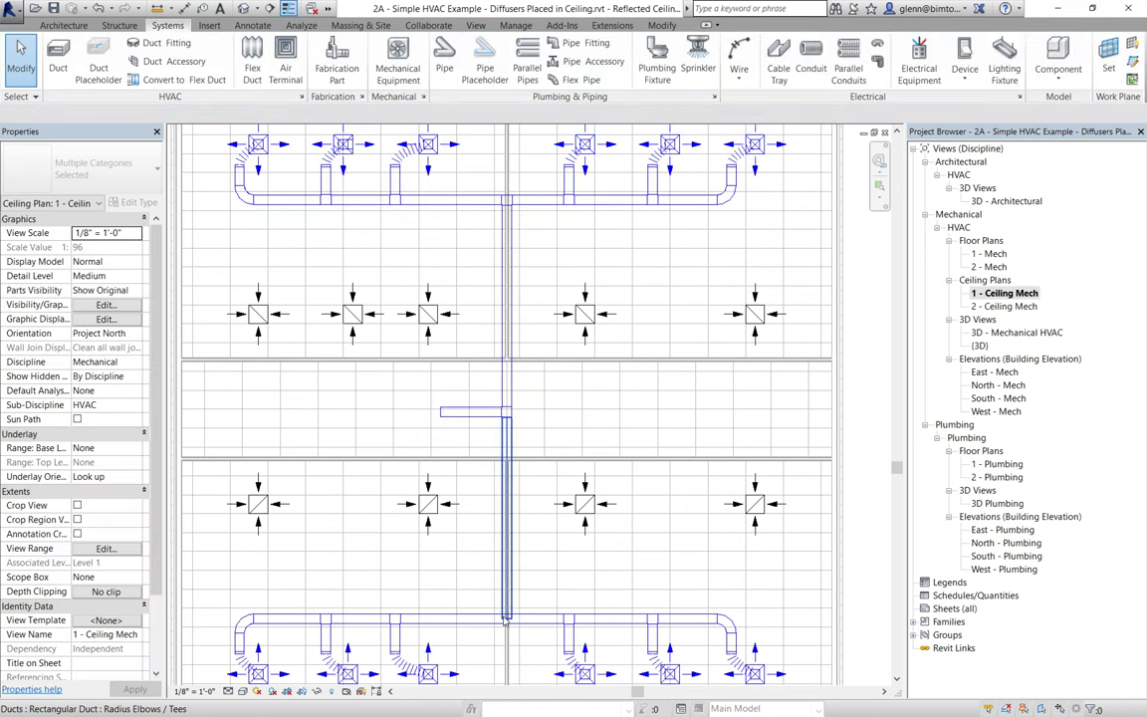
# Rotate the lower central trunk duct 90° so it runs vertically to the bottom main.
pyautogui.click(505, 557)
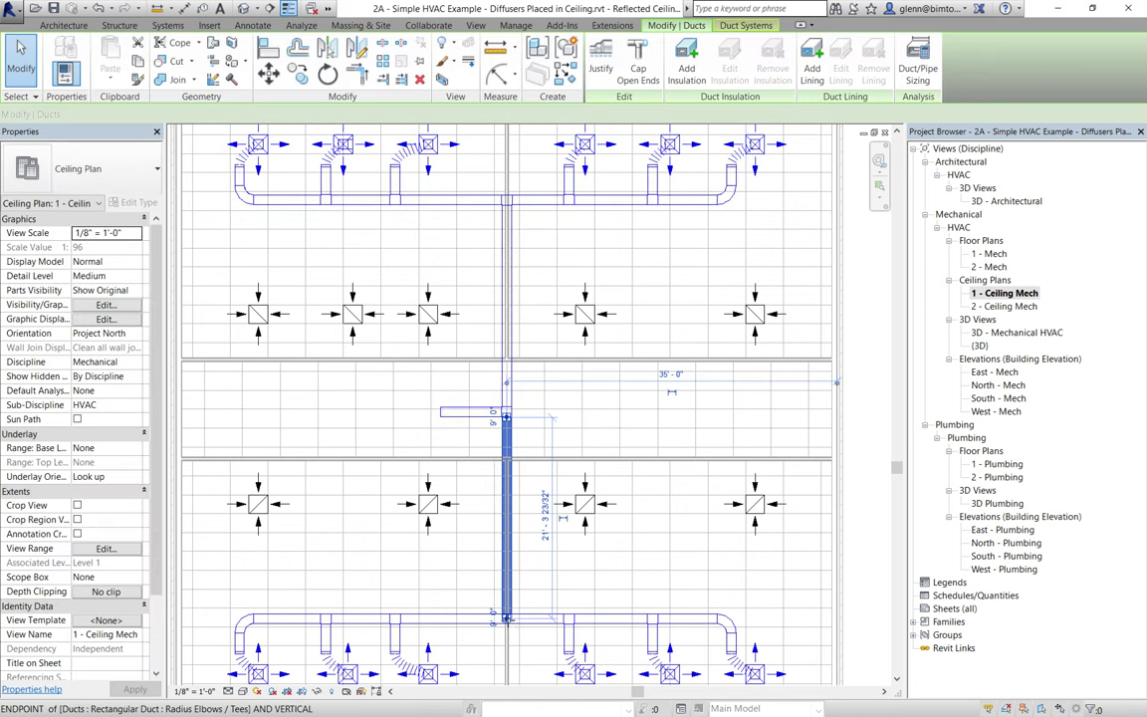
pyautogui.click(506, 417)
pyautogui.click(836, 417)
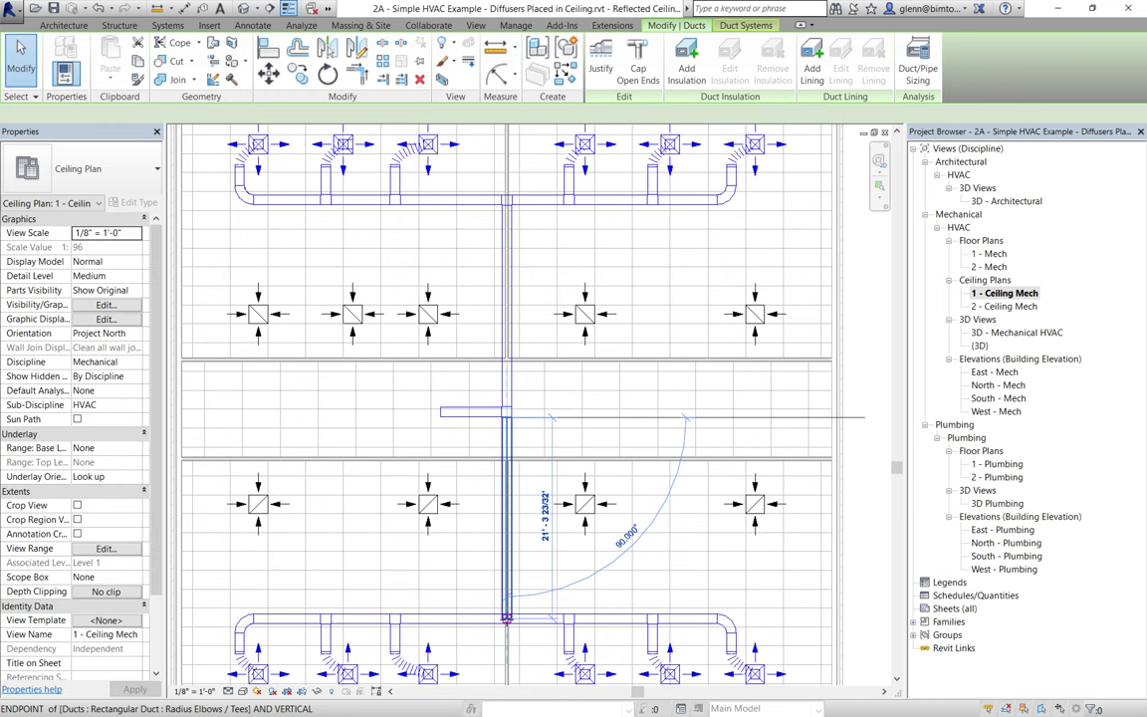
pyautogui.click(506, 619)
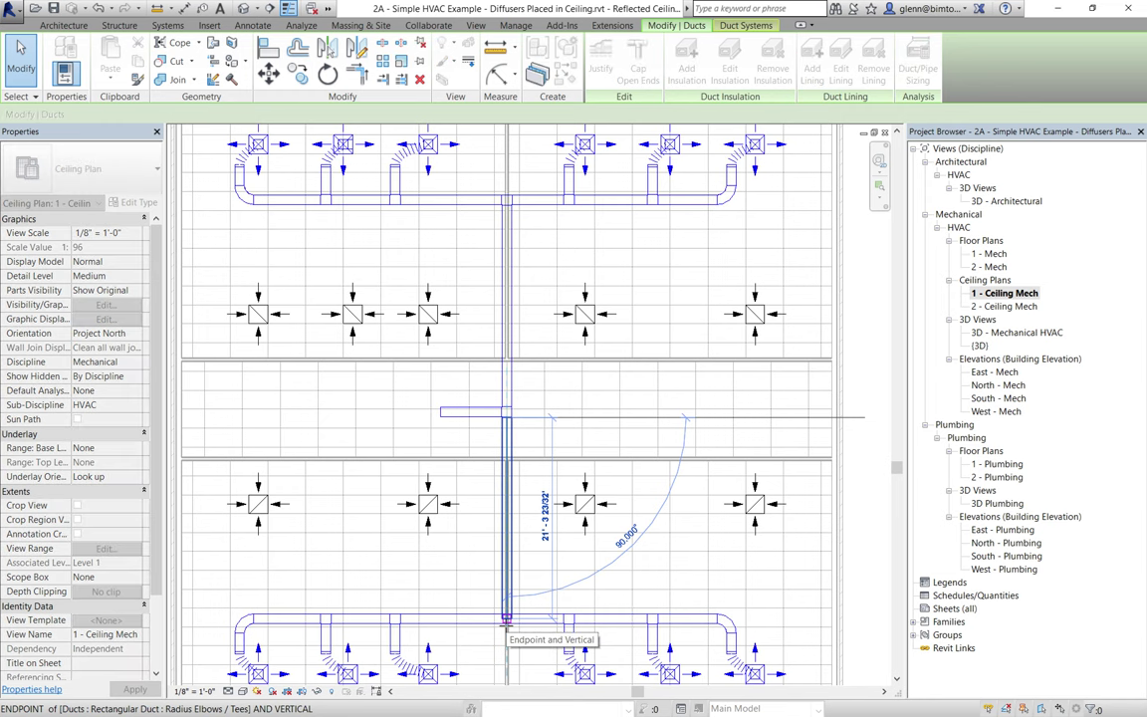
pyautogui.click(587, 586)
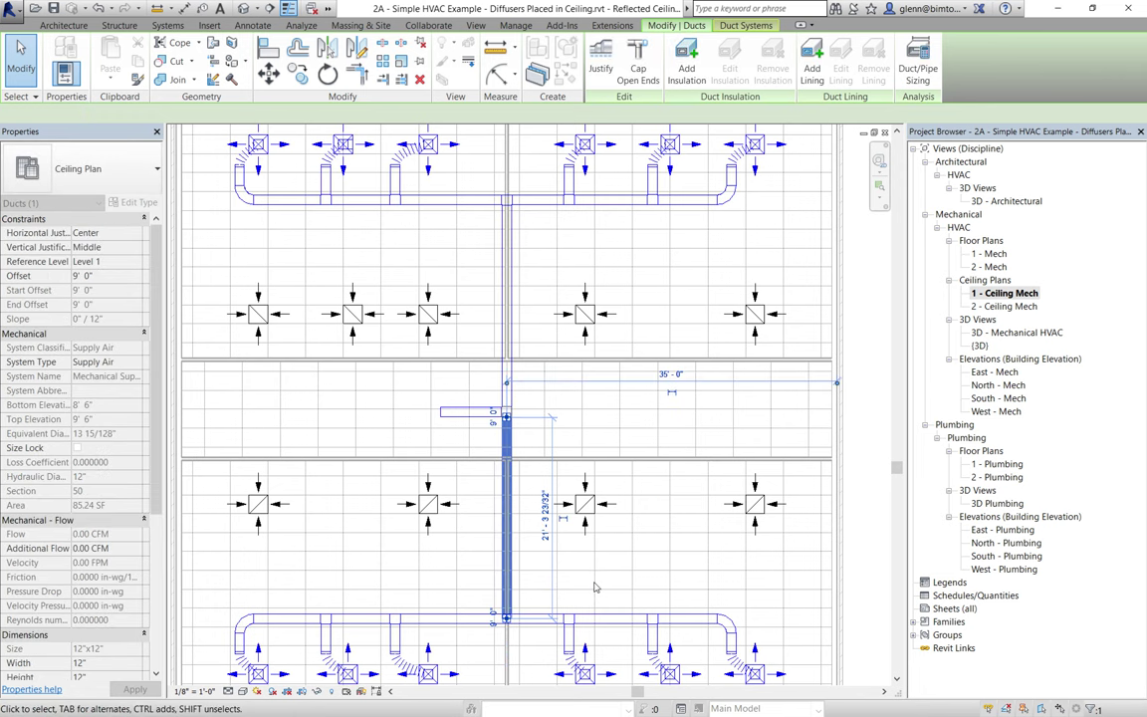
pyautogui.press('Escape')
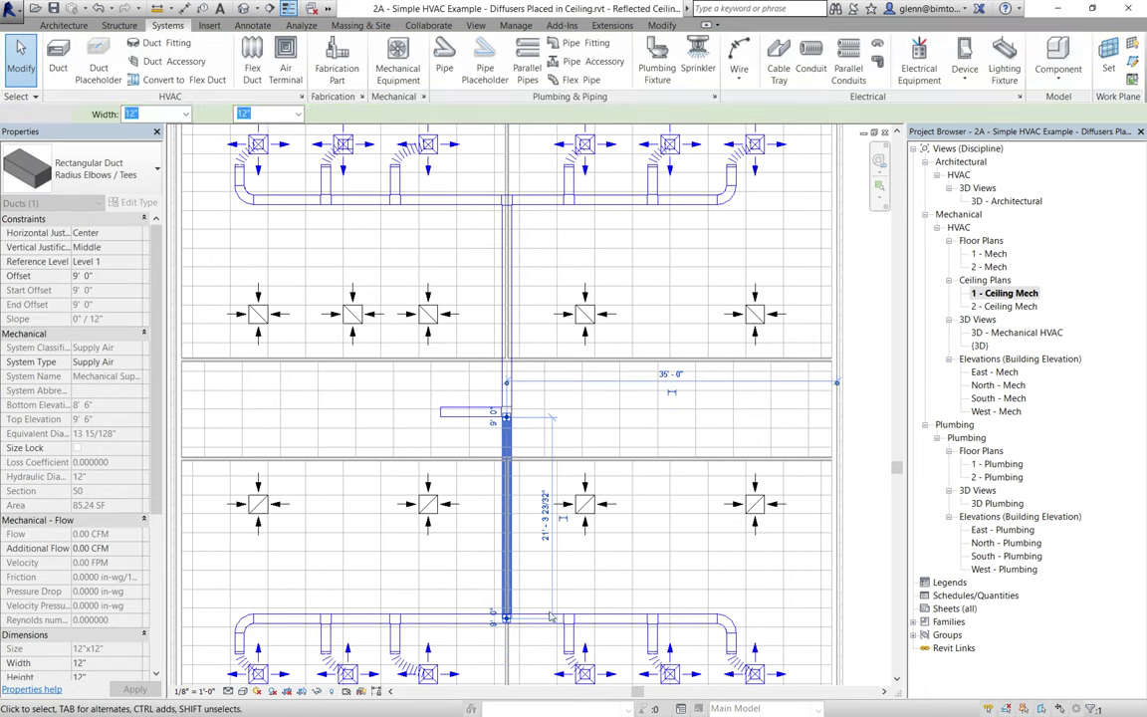
pyautogui.press('z')
pyautogui.press('r')
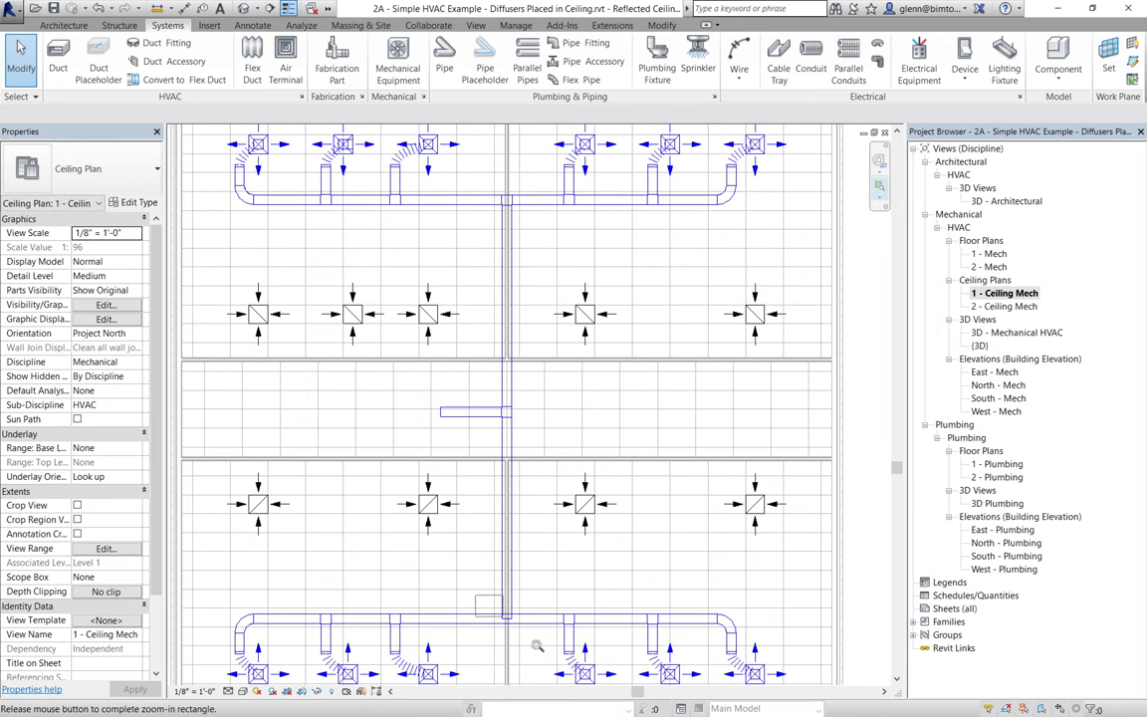
# Snap the vertical duct's lower end onto the bottom main's centreline, then open Default 3D View.
pyautogui.moveTo(477, 597); pyautogui.dragTo(535, 652)
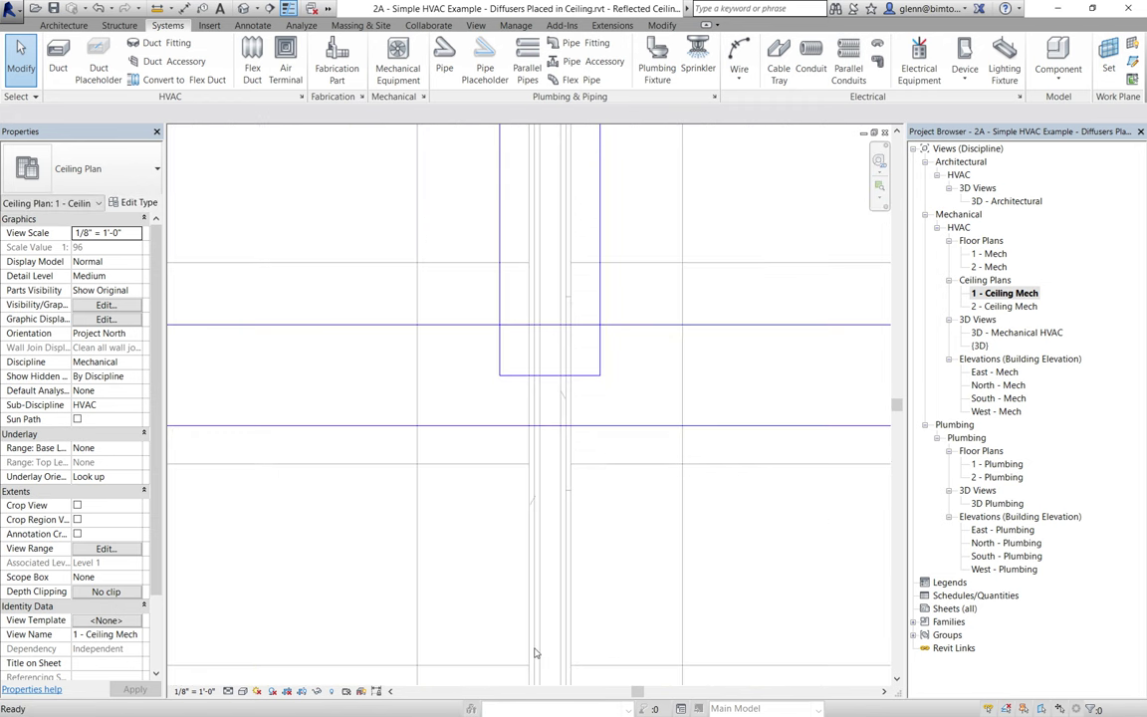
pyautogui.click(601, 363)
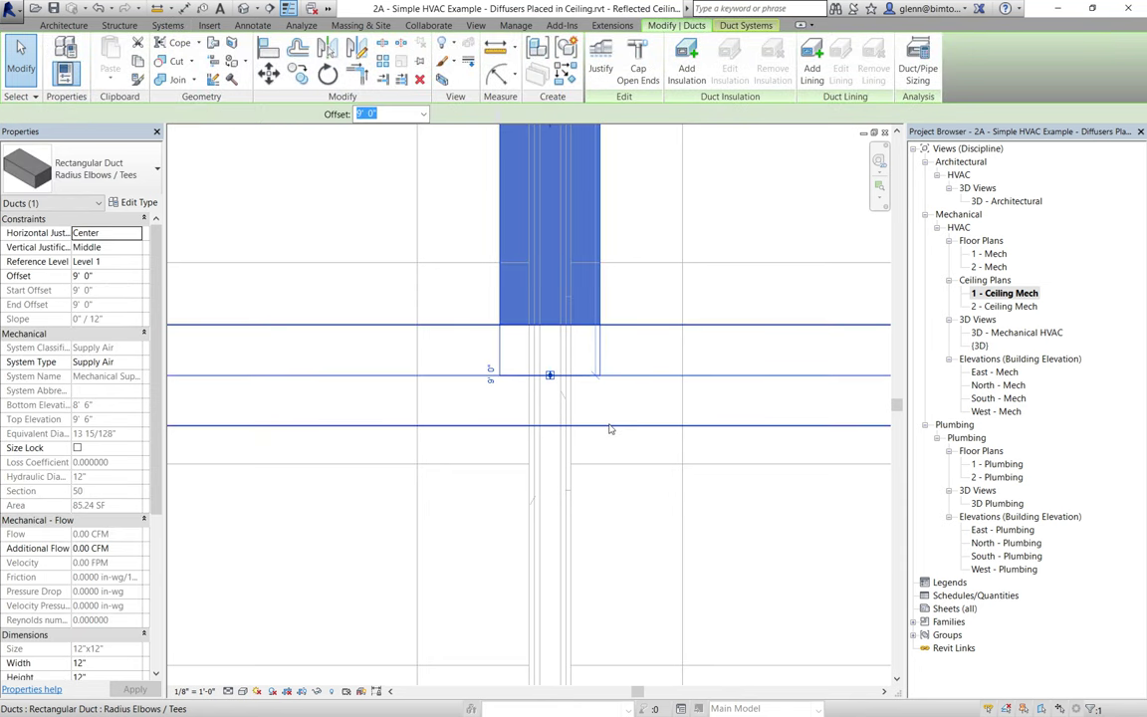
pyautogui.click(603, 360)
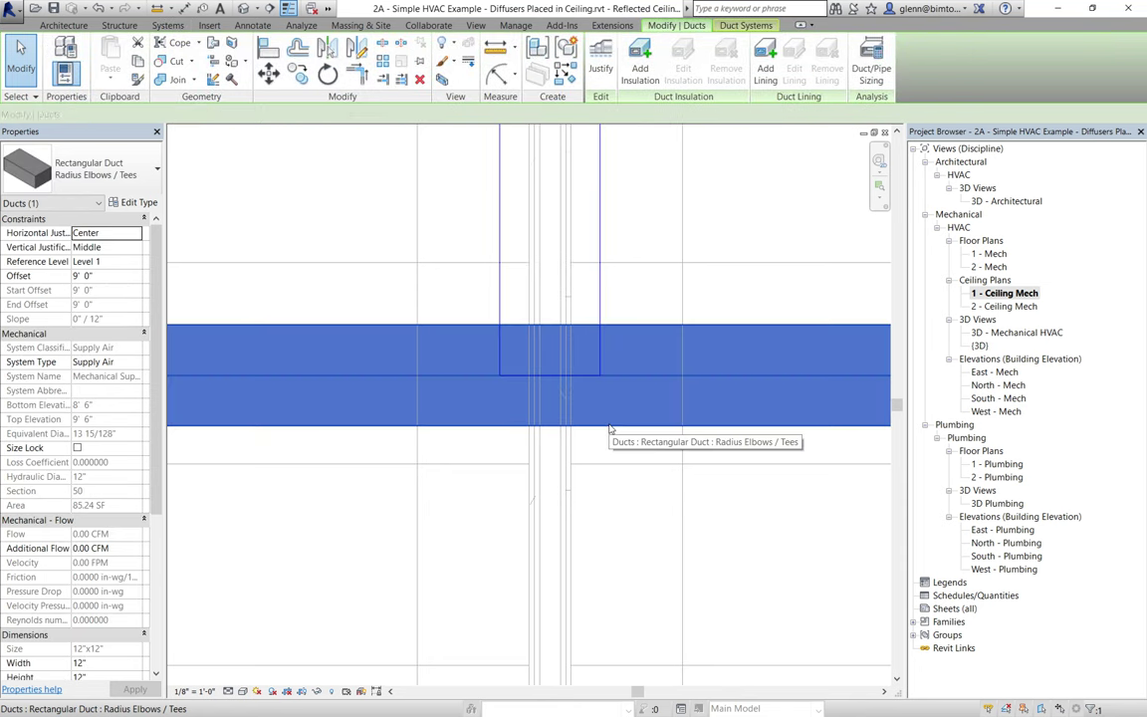
pyautogui.click(600, 308)
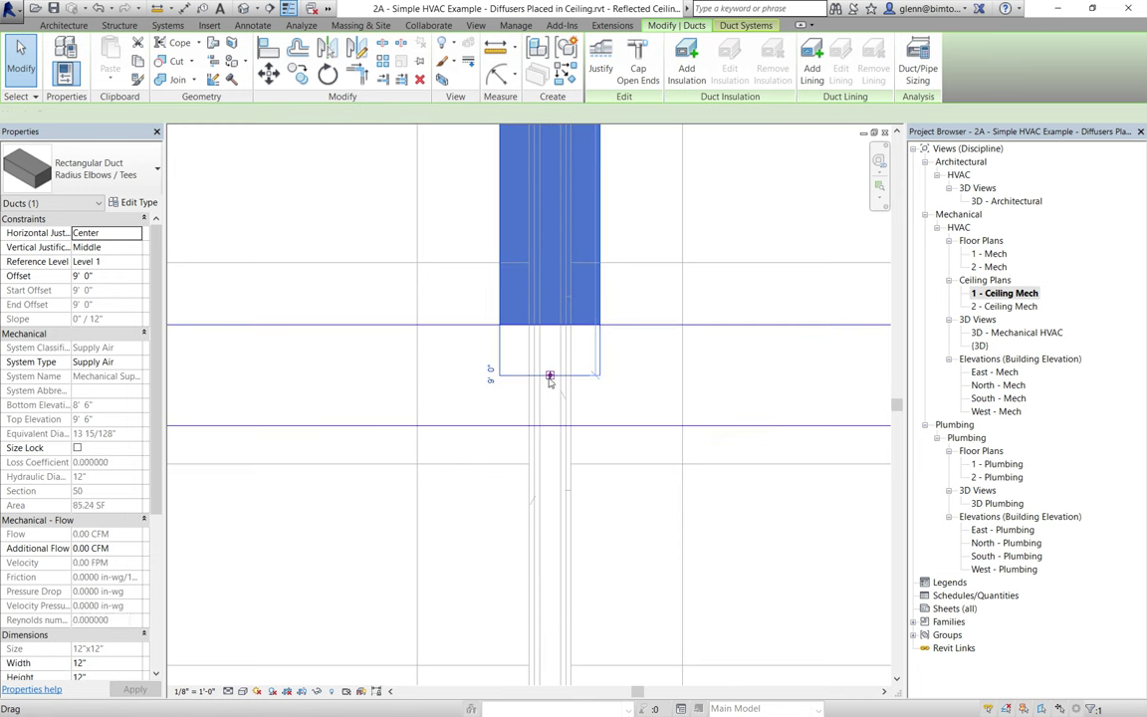
pyautogui.moveTo(553, 267); pyautogui.dragTo(548, 377)
pyautogui.moveTo(593, 450); pyautogui.dragTo(593, 450)
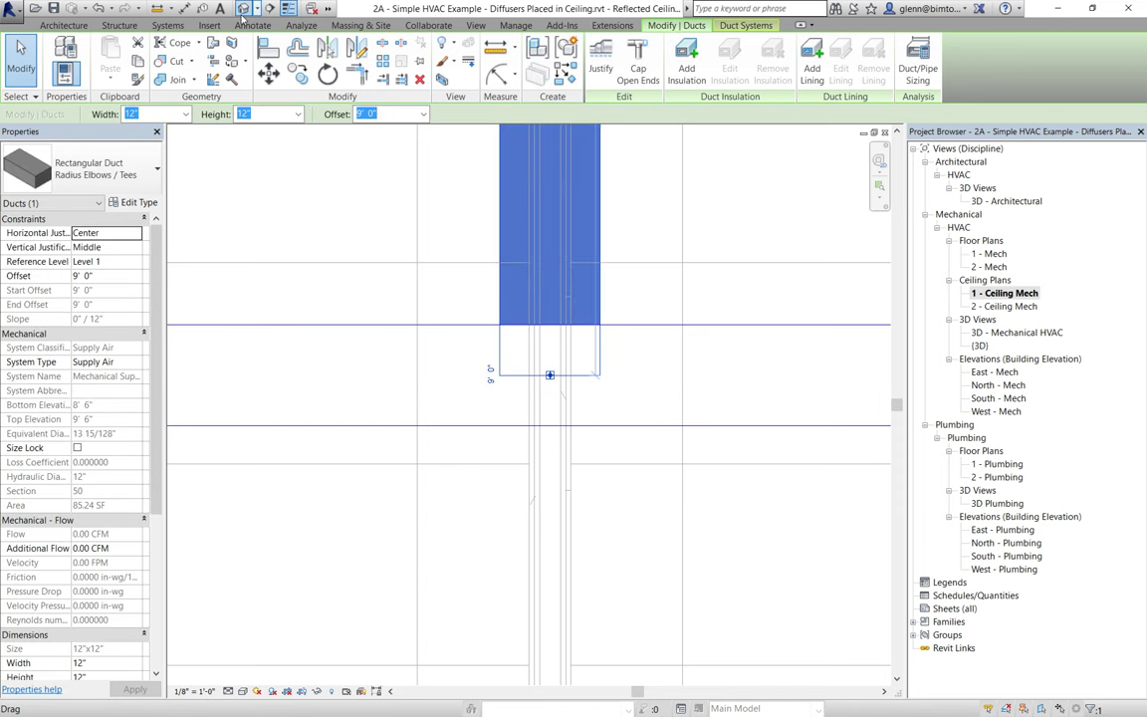
pyautogui.click(243, 9)
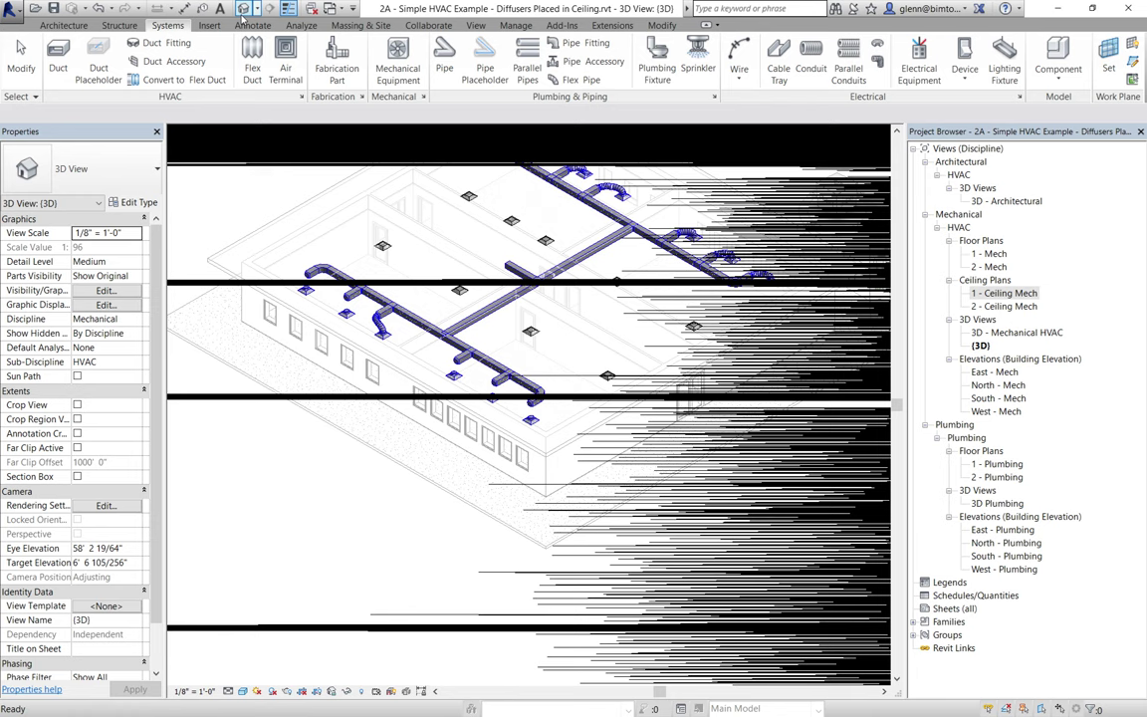
# Zoom in on the trunk-to-main junction in 3D, select the trunk, then return to 1 - Ceiling Mech.
pyautogui.click(879, 289)
pyautogui.moveTo(375, 281); pyautogui.dragTo(435, 335)
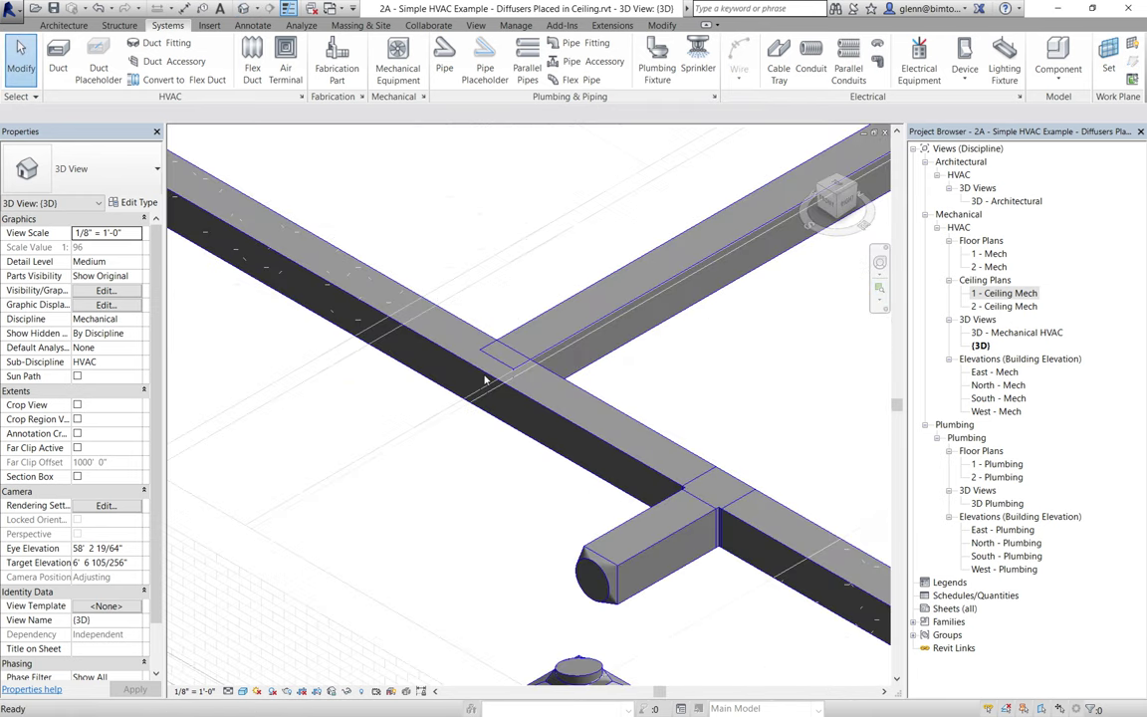
pyautogui.click(569, 331)
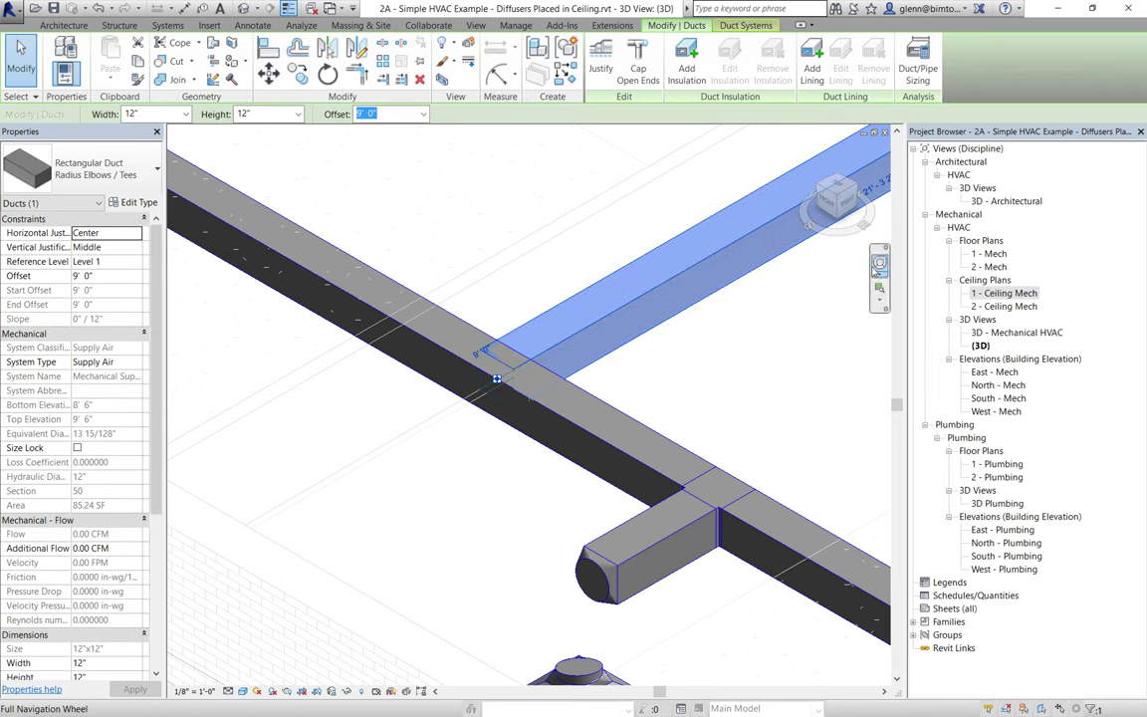
pyautogui.doubleClick(998, 294)
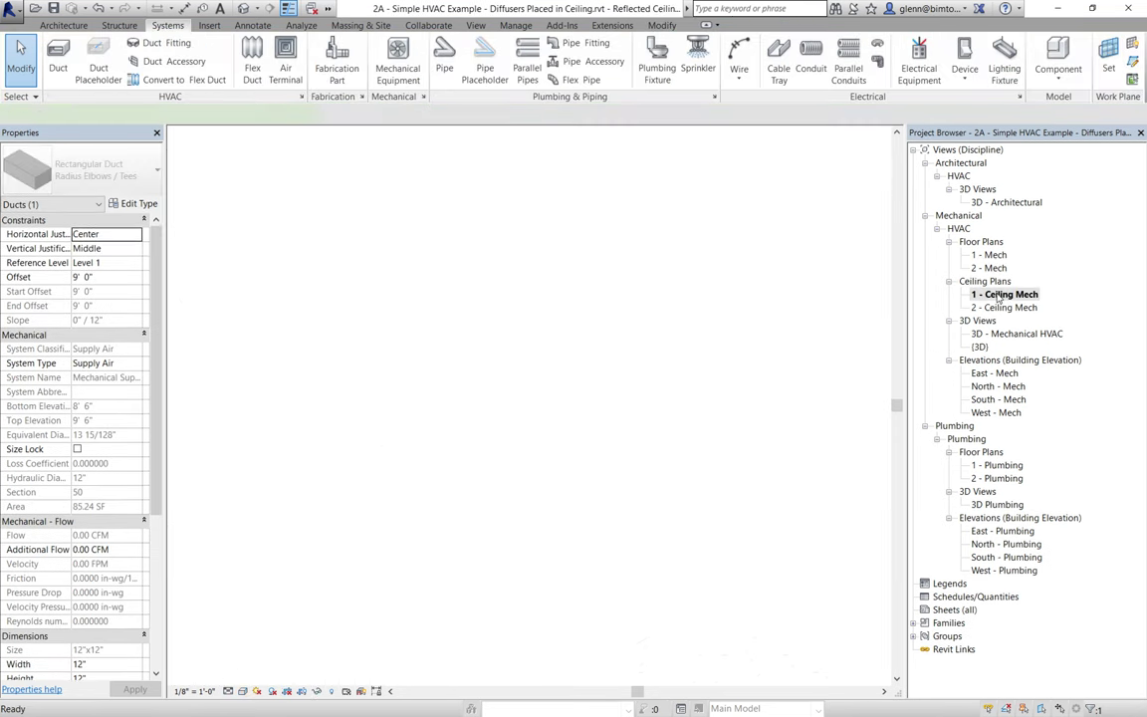
# Shorten the central vertical supply duct so its lower end stops above the bottom main.
pyautogui.click(666, 225)
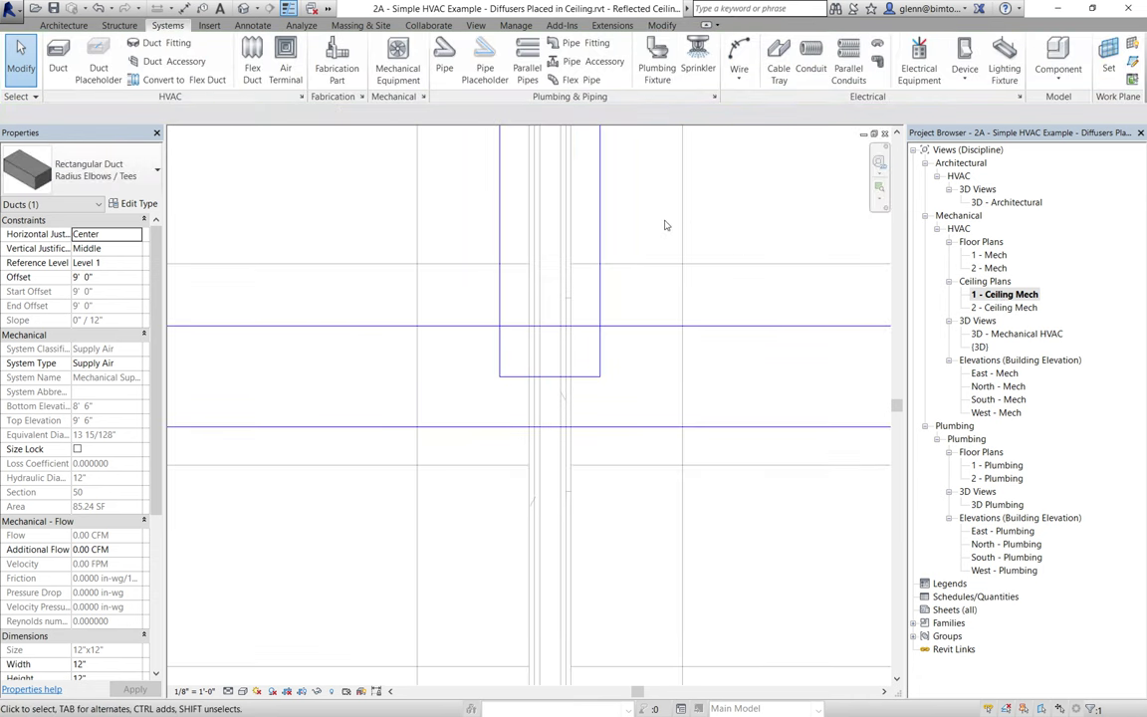
pyautogui.scroll(-4, 546, 331)
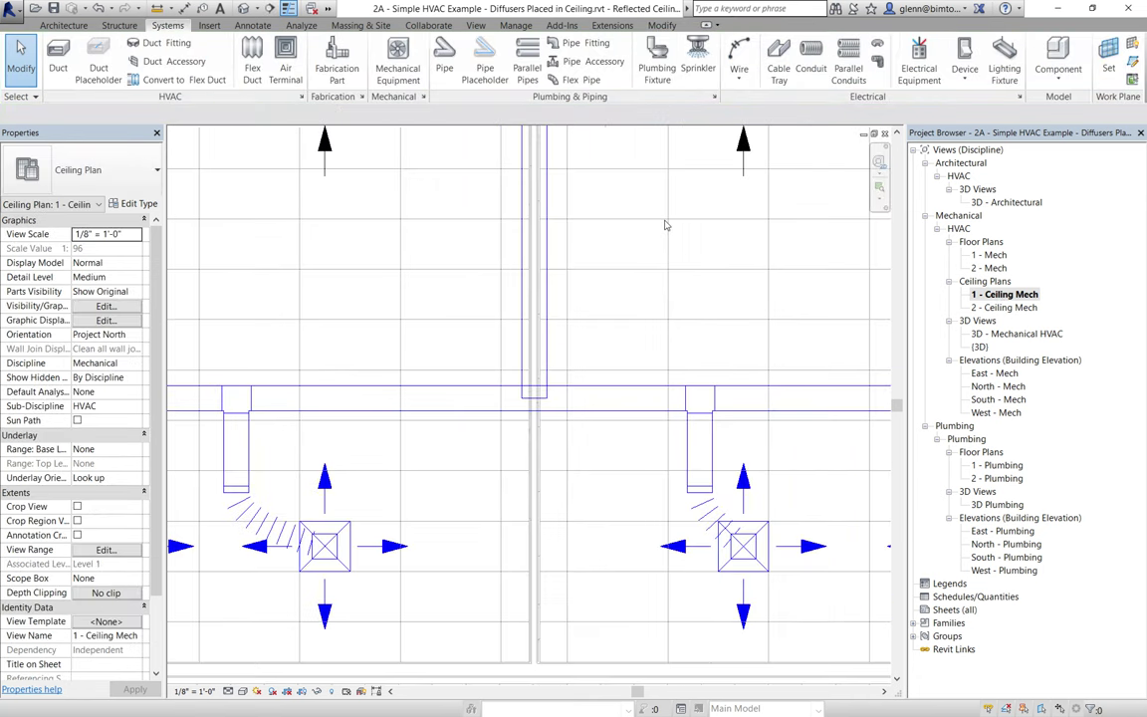
pyautogui.click(530, 394)
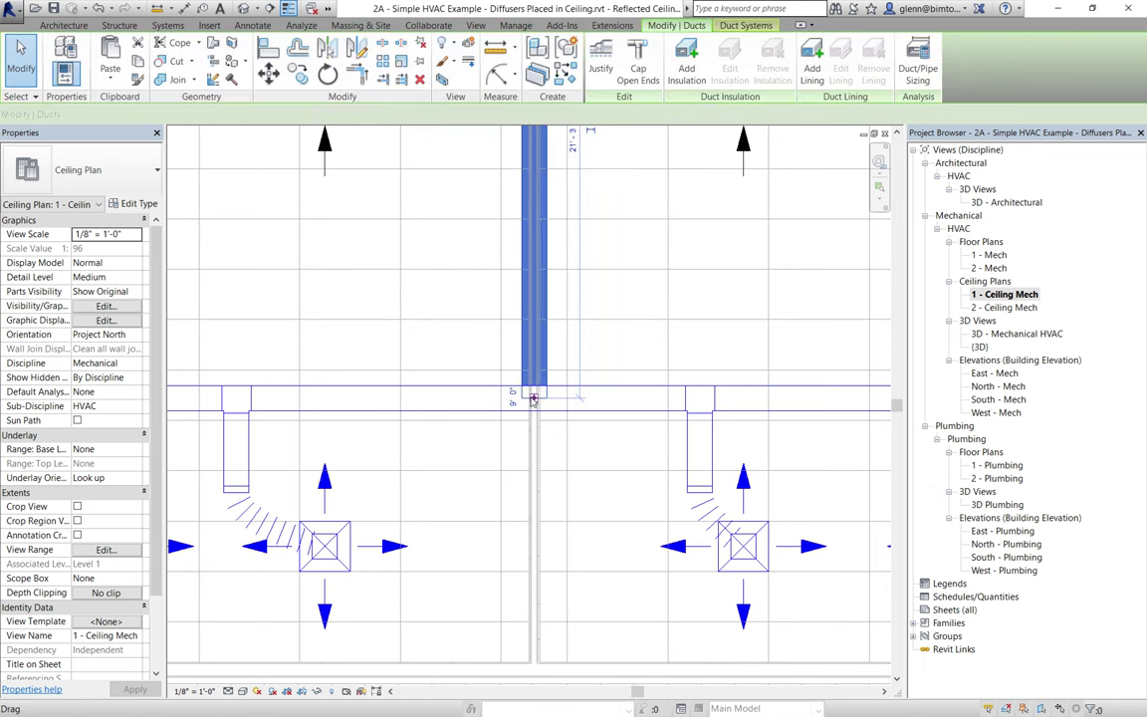
pyautogui.moveTo(530, 394); pyautogui.dragTo(472, 298)
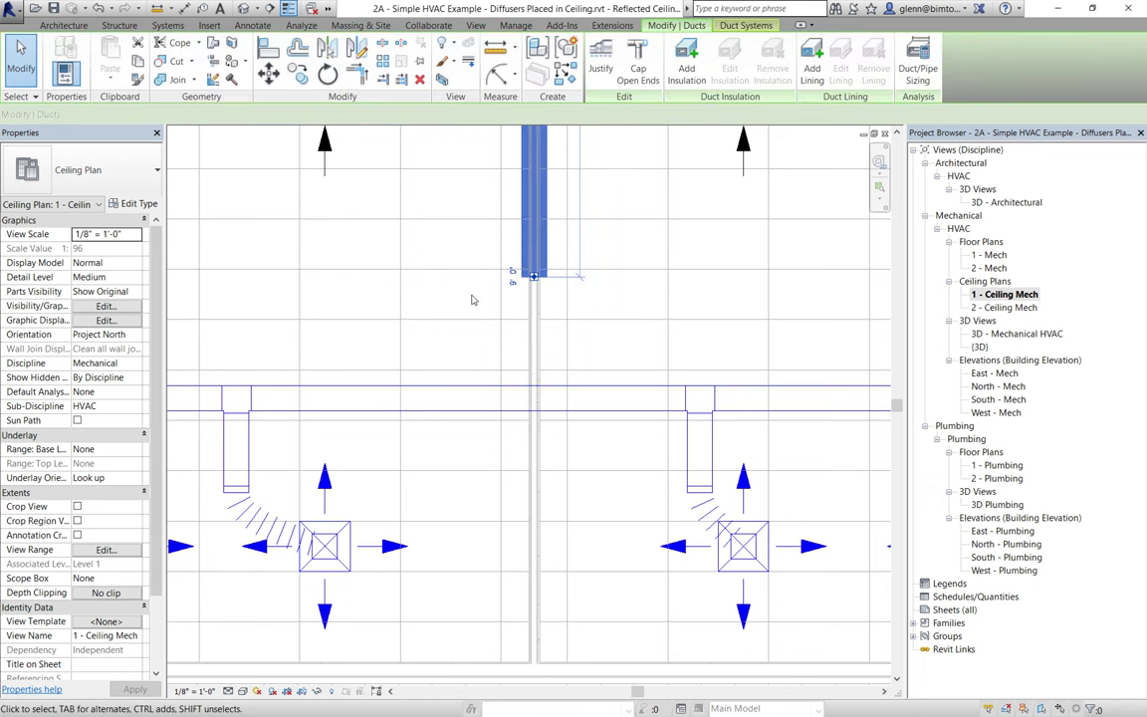
pyautogui.press('Escape')
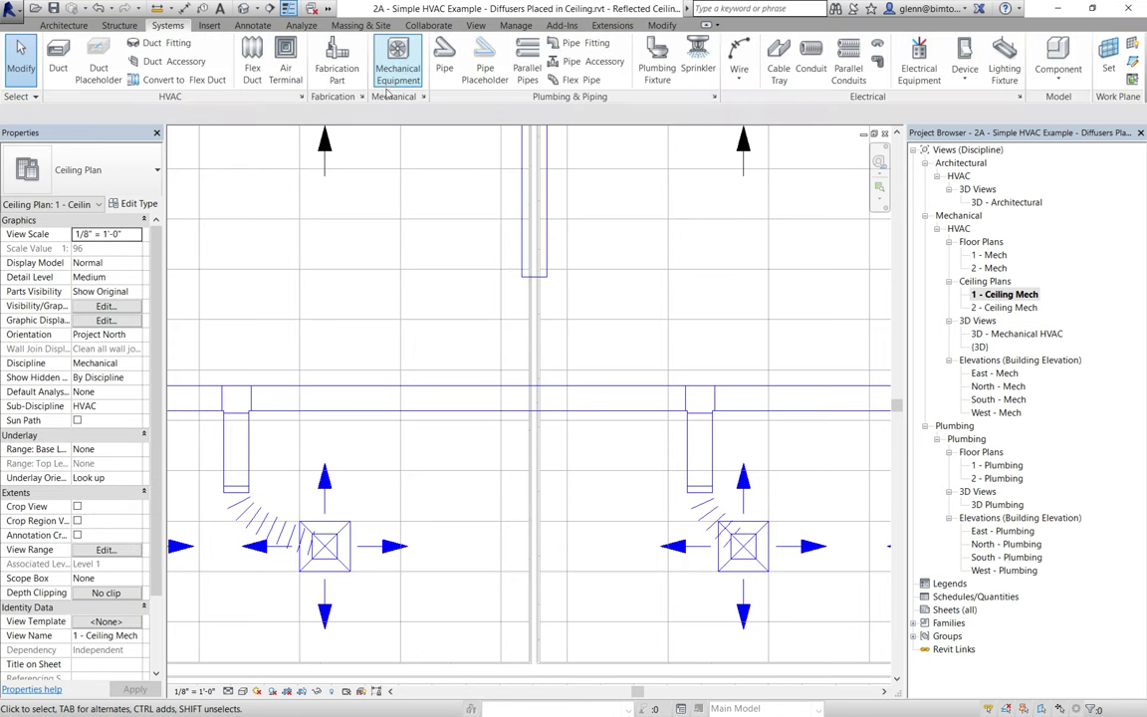
pyautogui.click(661, 25)
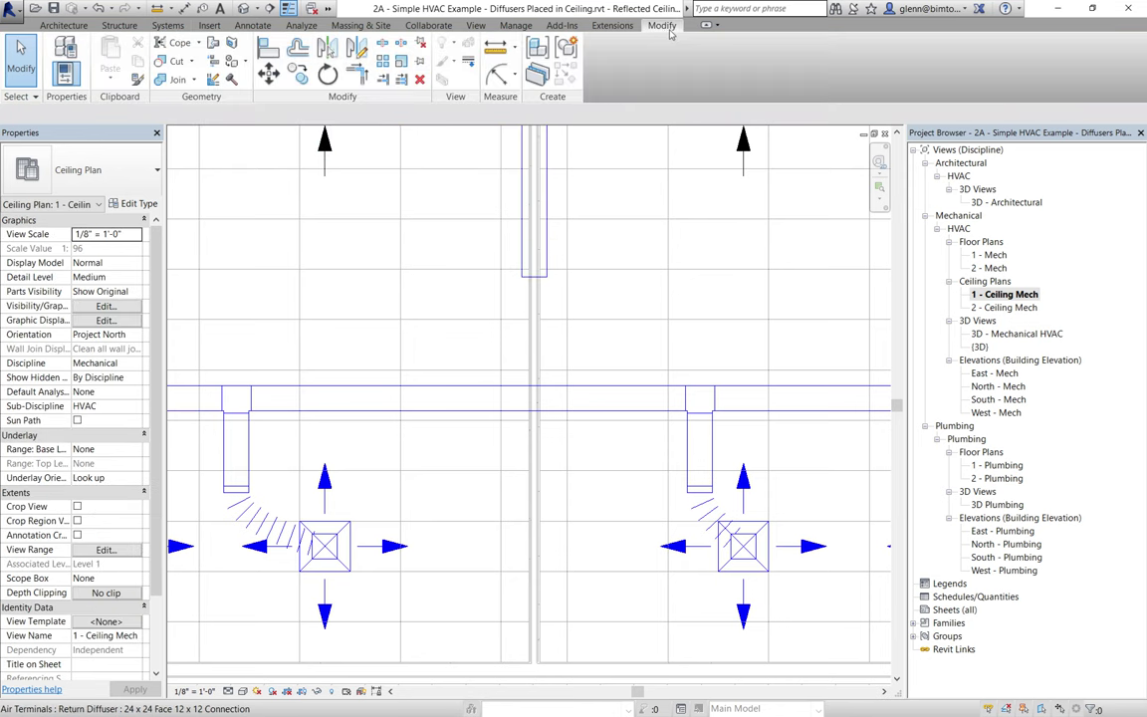
# Trim/Extend the vertical duct to the bottom main to form a tee, then zoom to fit (ZF).
pyautogui.click(382, 81)
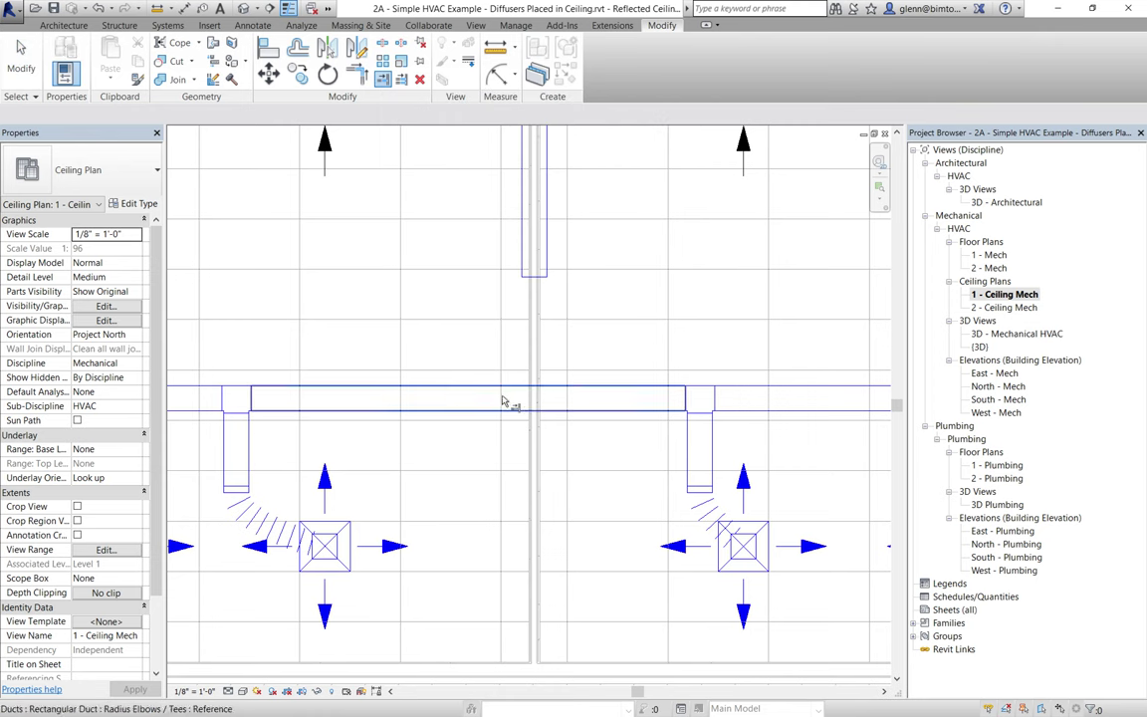
pyautogui.click(458, 398)
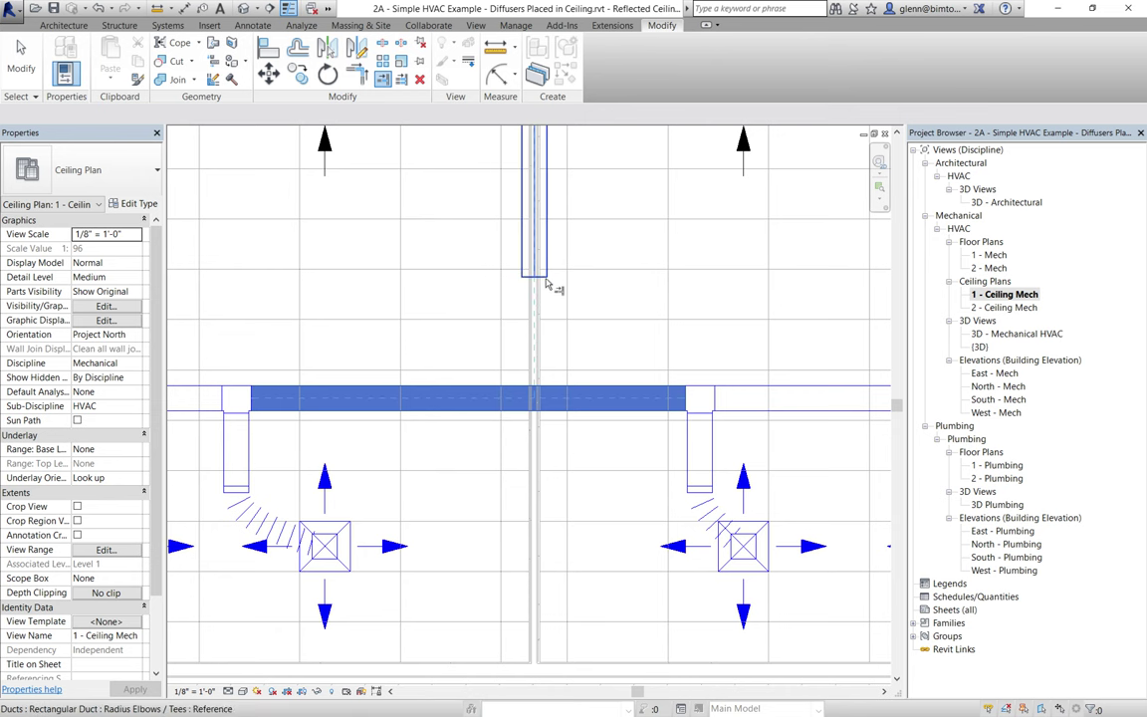
pyautogui.click(546, 284)
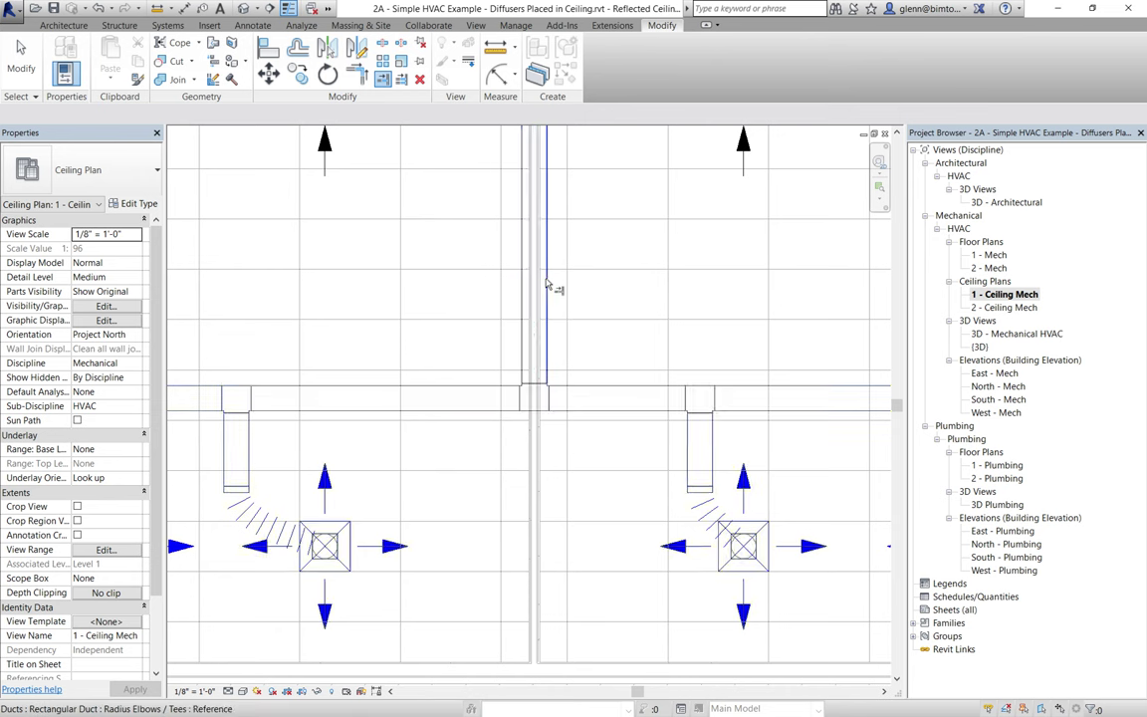
pyautogui.click(28, 58)
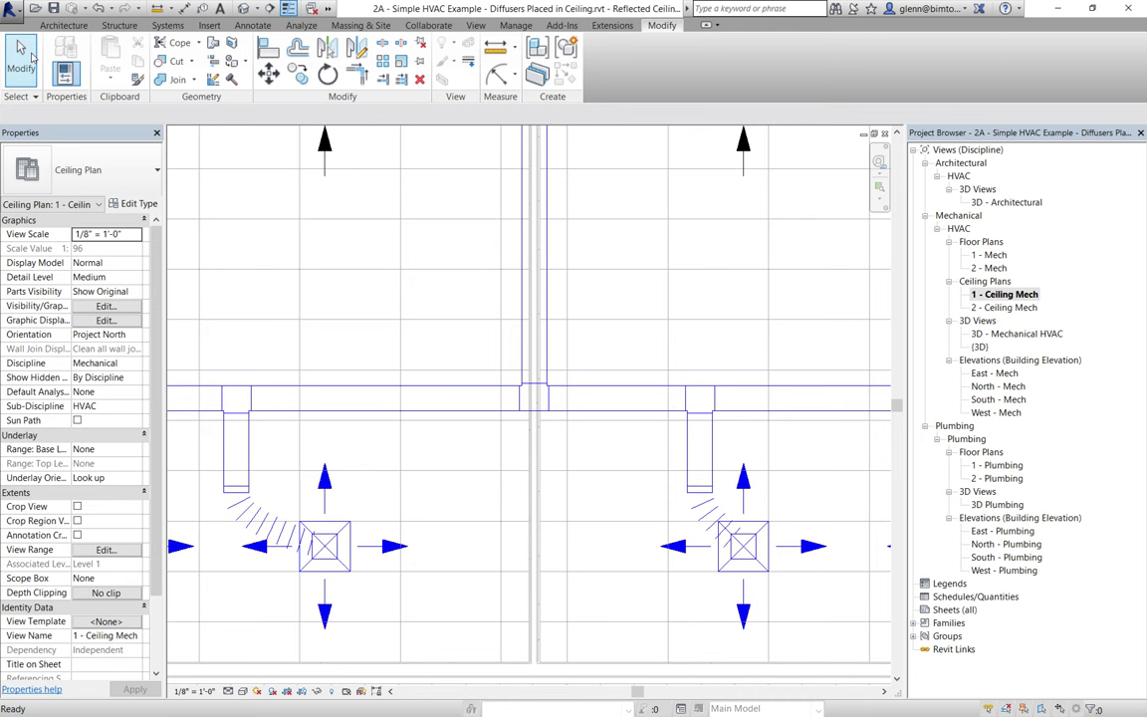
pyautogui.press('z')
pyautogui.press('f')
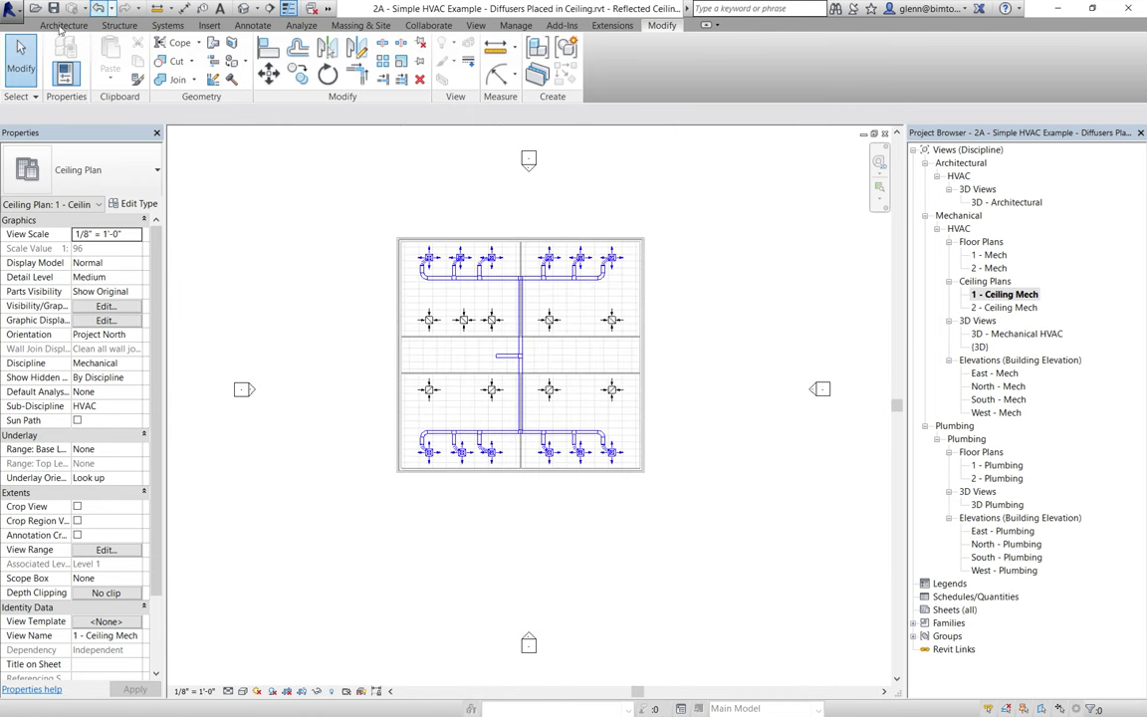
# Select the whole supply duct network and auto-size it with Duct/Pipe Sizing.
pyautogui.click(21, 60)
pyautogui.press('Tab')
pyautogui.click(526, 310)
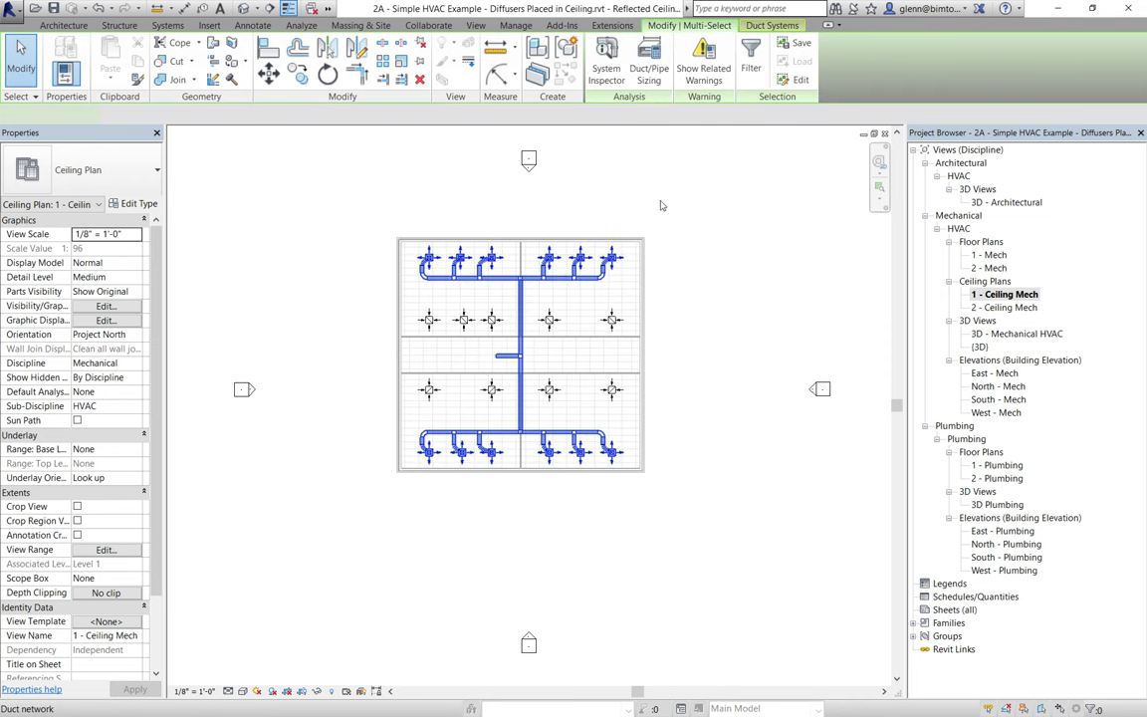
pyautogui.click(660, 69)
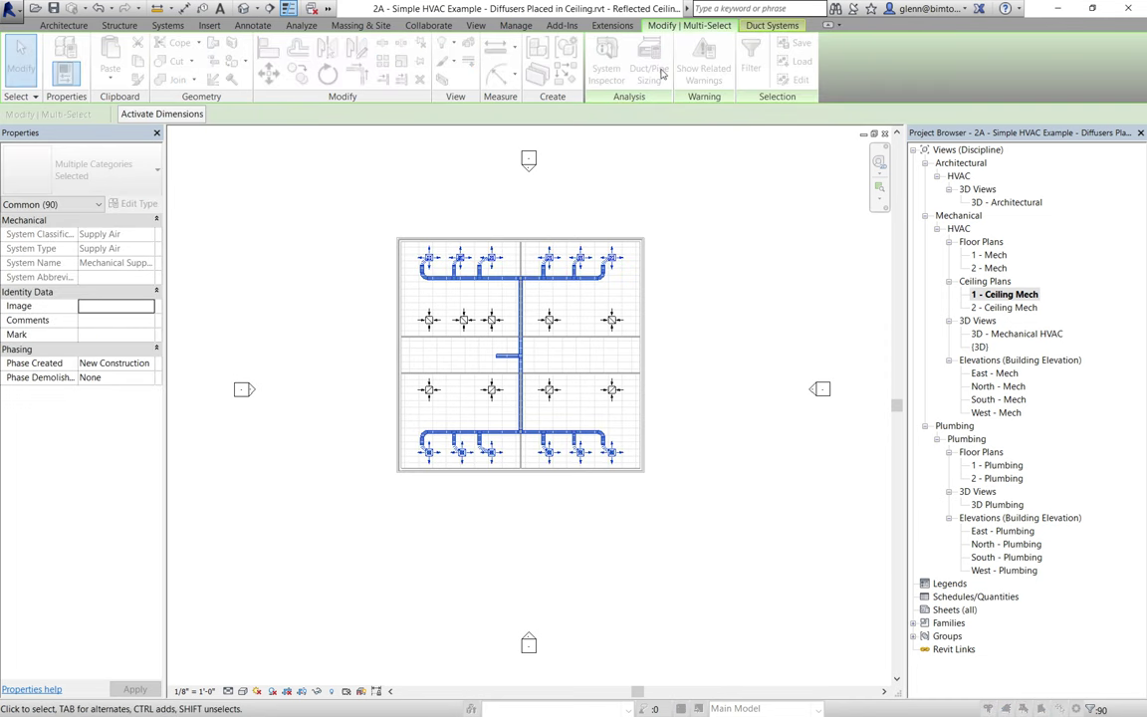
pyautogui.click(511, 472)
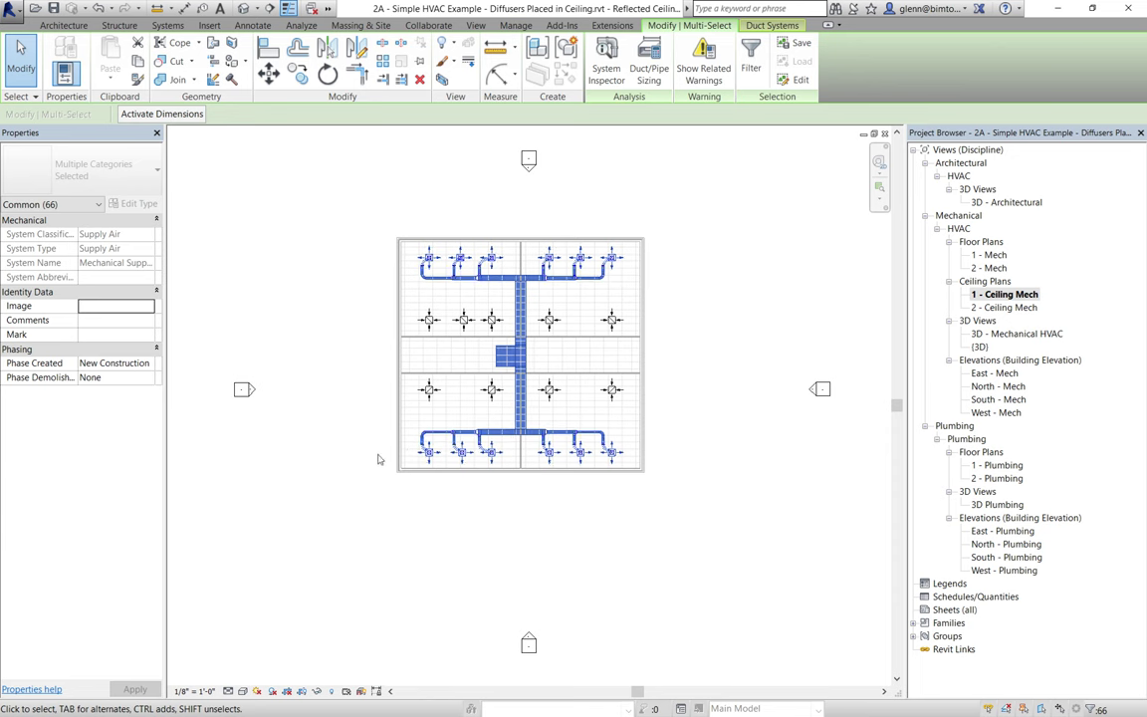
# Clear the selection and open the Default 3D View to inspect the resized ductwork.
pyautogui.click(309, 446)
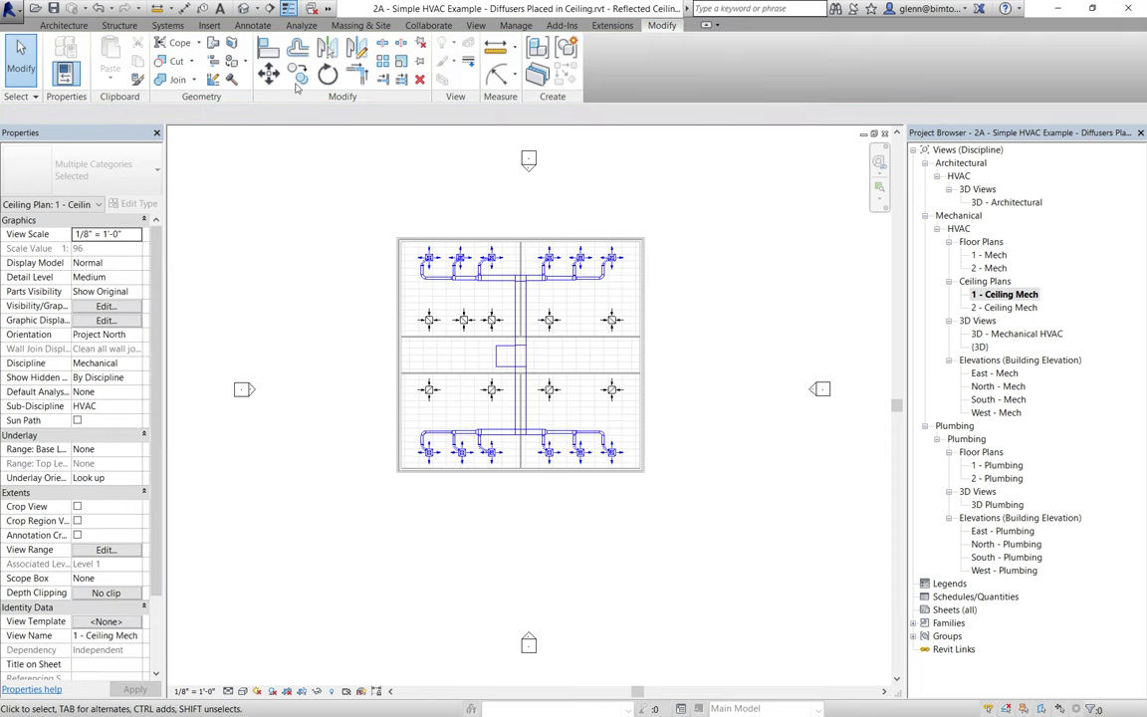
pyautogui.click(243, 9)
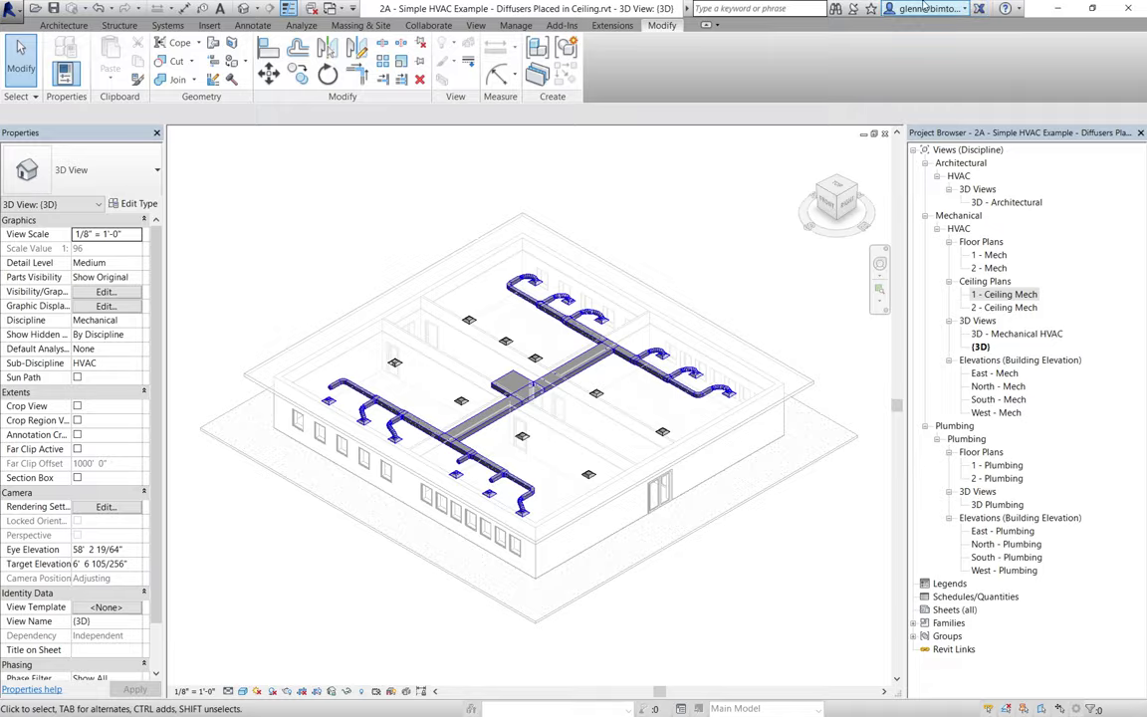
pyautogui.hotkey('ctrl', 'Right')
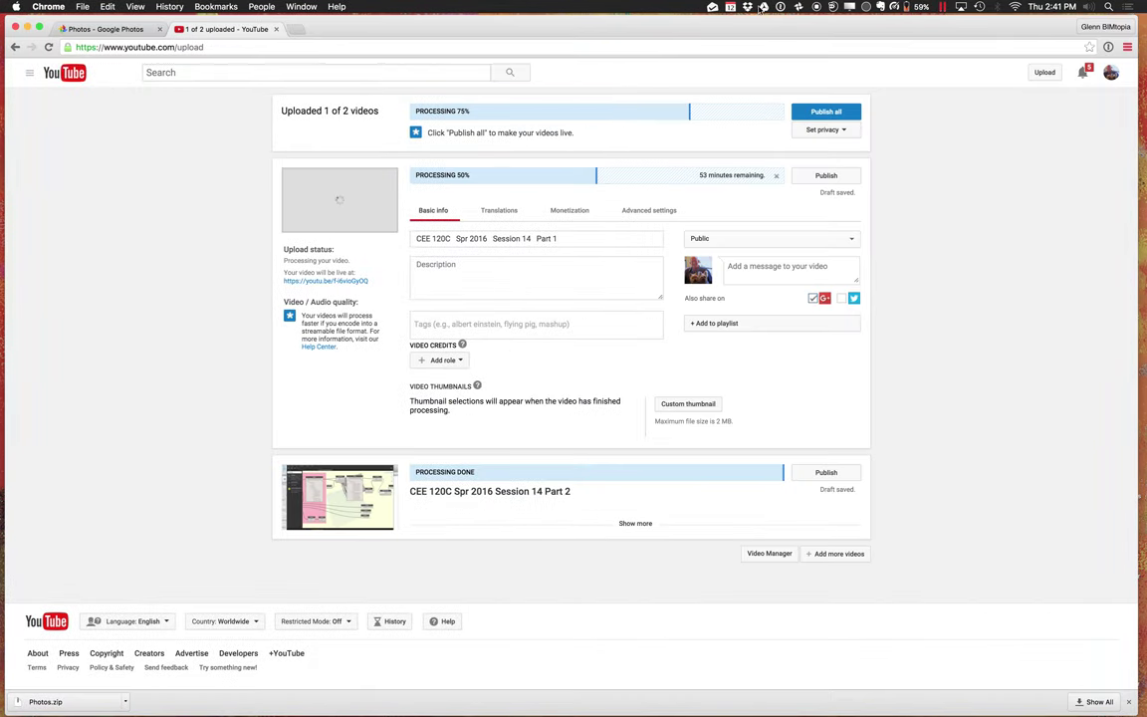